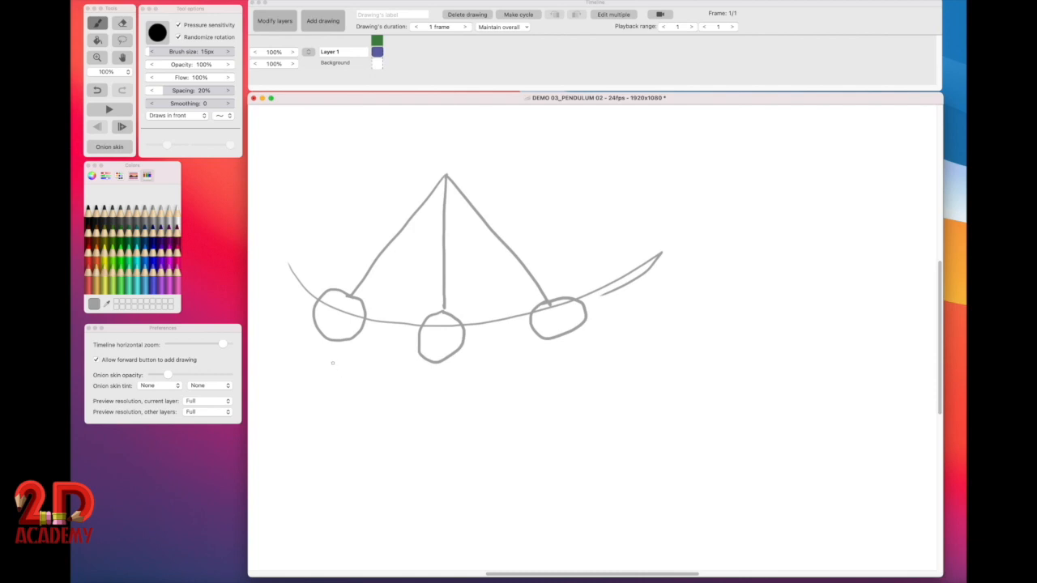
Step: Label the left ball with a circled 1 and the right ball with a circled 9, and draw opposing swing arrows beneath the middle ball
mouse_move(332, 359)
left_mouse_down()
mouse_move(332, 377)
mouse_move(351, 371)
mouse_move(329, 349)
left_mouse_up()
mouse_move(567, 347)
left_mouse_down()
mouse_move(555, 350)
mouse_move(565, 374)
mouse_move(556, 340)
mouse_move(580, 347)
left_mouse_up()
mouse_move(390, 374)
left_mouse_down()
mouse_move(488, 373)
mouse_move(455, 368)
mouse_move(486, 372)
mouse_move(485, 395)
mouse_move(468, 409)
mouse_move(392, 399)
mouse_move(412, 415)
left_mouse_up()
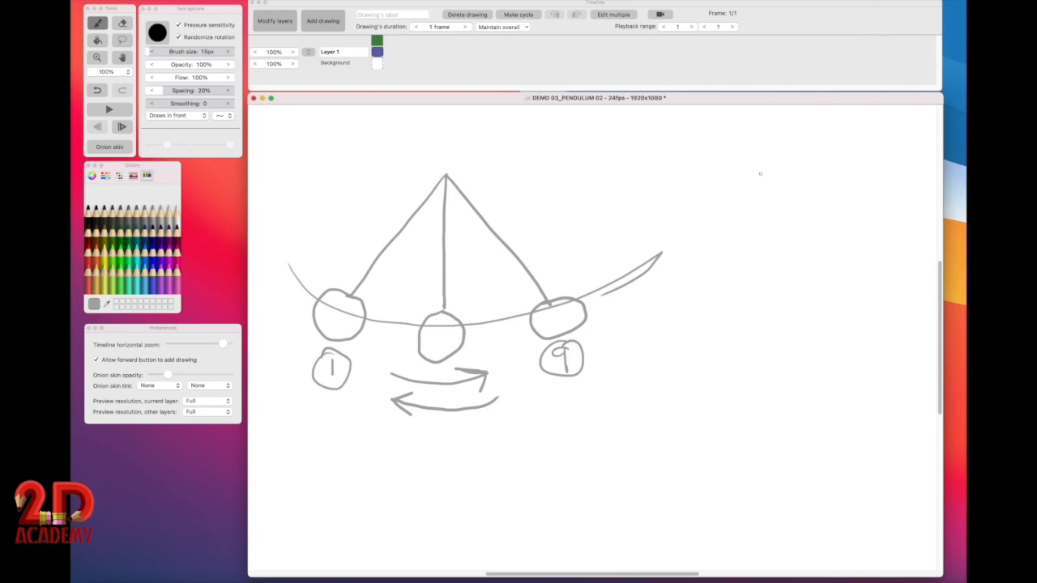
Step: Draw a timing chart beside the pendulum with circled 1 and 9 at its ends and evenly spaced inbetween ticks
mouse_move(654, 170)
left_mouse_down()
mouse_move(658, 196)
mouse_move(845, 191)
mouse_move(855, 167)
left_mouse_up()
mouse_move(653, 143)
left_mouse_down()
mouse_move(653, 165)
mouse_move(632, 140)
mouse_move(677, 156)
mouse_move(658, 131)
left_mouse_up()
mouse_move(859, 137)
left_mouse_down()
mouse_move(856, 161)
mouse_move(838, 137)
mouse_move(880, 150)
mouse_move(860, 126)
left_mouse_up()
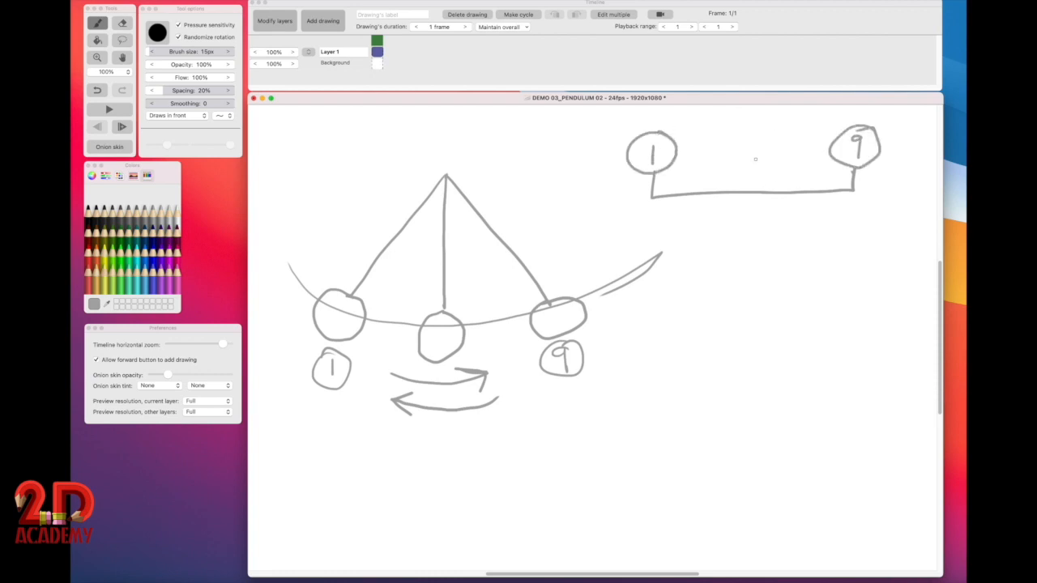
mouse_move(755, 159)
left_mouse_down()
mouse_move(755, 193)
mouse_move(704, 194)
left_mouse_up()
left_click_drag(801, 175, 803, 193)
mouse_move(680, 195)
left_mouse_down()
mouse_move(681, 206)
mouse_move(828, 205)
left_mouse_up()
Step: Number the even timing chart's ticks 2 to 8, with the middle tick 5 in brackets
left_click_drag(669, 217, 685, 229)
left_click_drag(694, 158, 695, 173)
left_click_drag(729, 209, 735, 221)
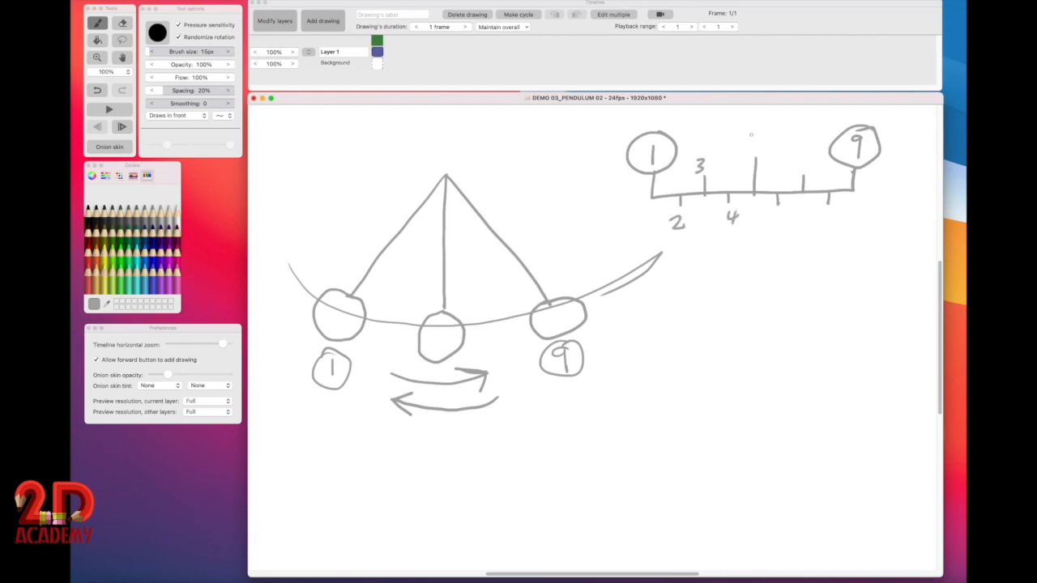
mouse_move(753, 139)
left_mouse_down()
mouse_move(750, 152)
mouse_move(763, 135)
left_mouse_up()
left_click_drag(771, 134, 770, 157)
left_click_drag(739, 129, 737, 158)
left_click_drag(786, 209, 783, 219)
mouse_move(801, 160)
left_mouse_down()
mouse_move(805, 172)
mouse_move(814, 162)
left_mouse_up()
mouse_move(837, 202)
left_mouse_down()
mouse_move(829, 218)
mouse_move(840, 203)
left_mouse_up()
left_click_drag(651, 208, 654, 200)
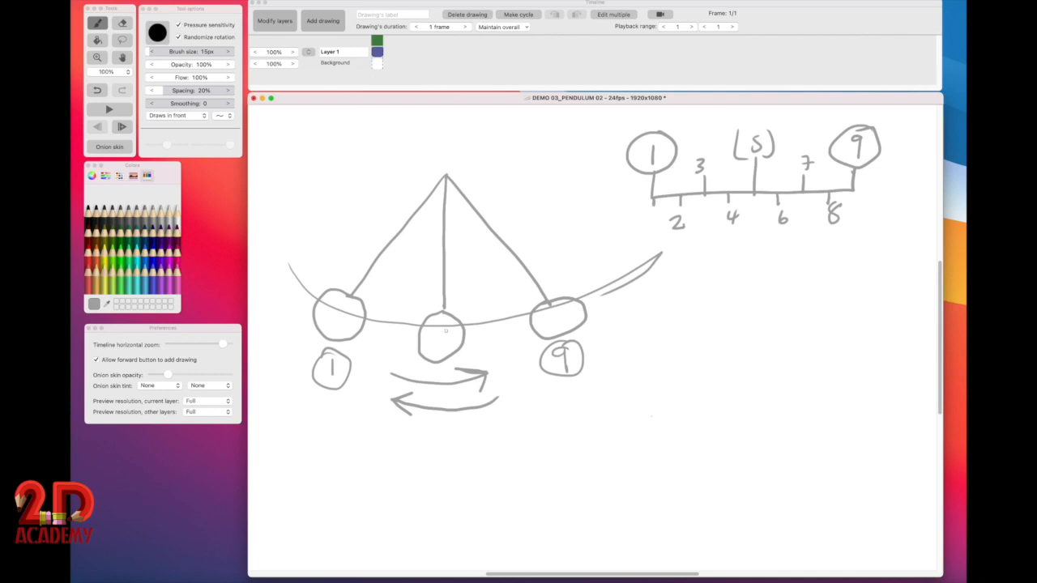
Step: Draw swing strokes along the arc from the left ball through the middle to the right ball, and undo the last stroke
mouse_move(321, 297)
left_mouse_down()
mouse_move(443, 324)
mouse_move(416, 313)
mouse_move(414, 337)
mouse_move(451, 322)
left_mouse_up()
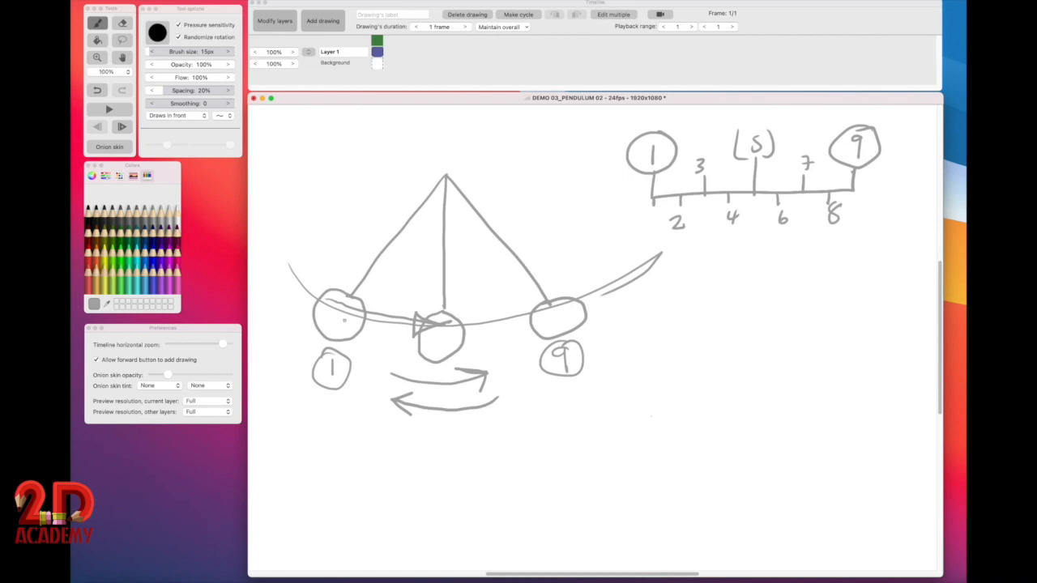
left_click_drag(344, 320, 445, 332)
left_click_drag(444, 330, 560, 301)
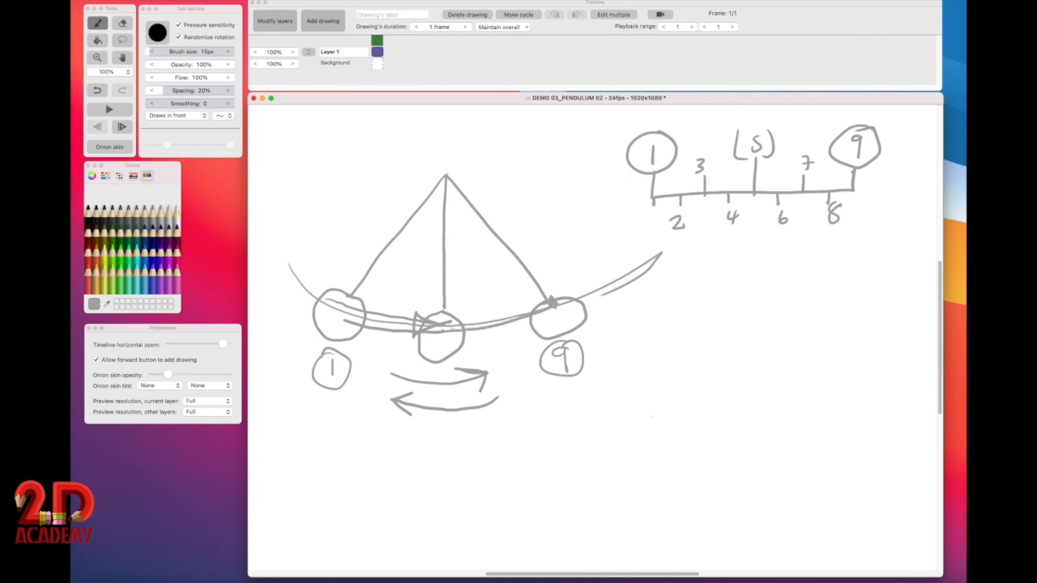
left_click_drag(503, 321, 544, 306)
mouse_move(341, 314)
left_mouse_down()
mouse_move(410, 329)
mouse_move(498, 323)
left_mouse_up()
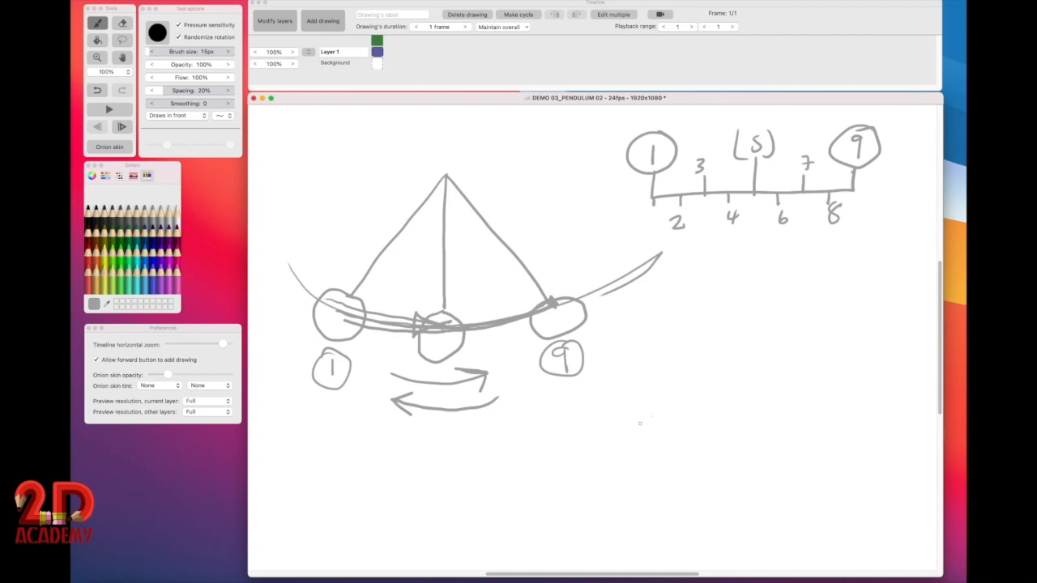
key("super+z")
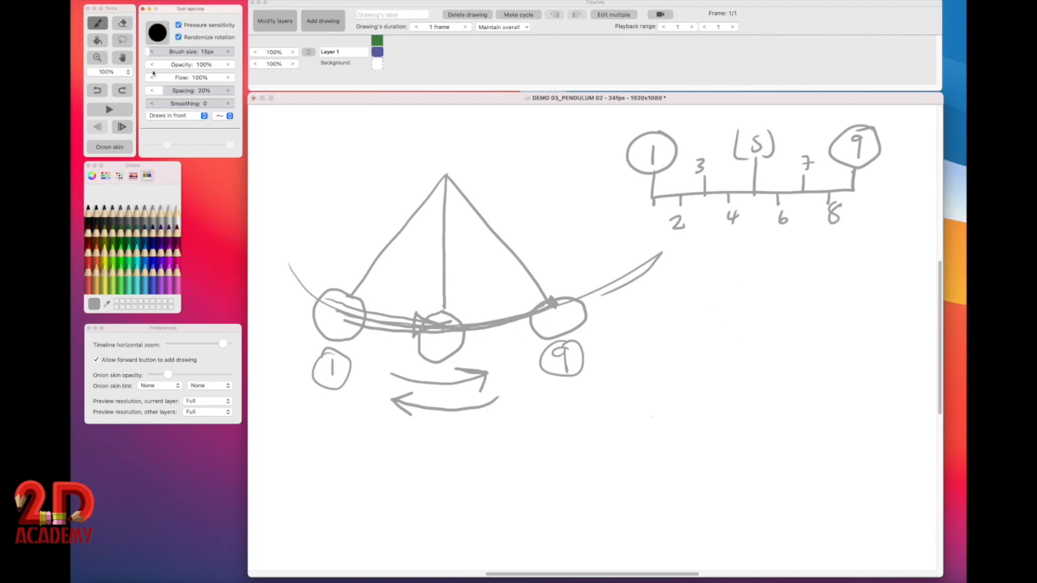
Step: Erase the numbers inside the circles under the left and right balls
left_click(121, 23)
left_click_drag(342, 390, 331, 368)
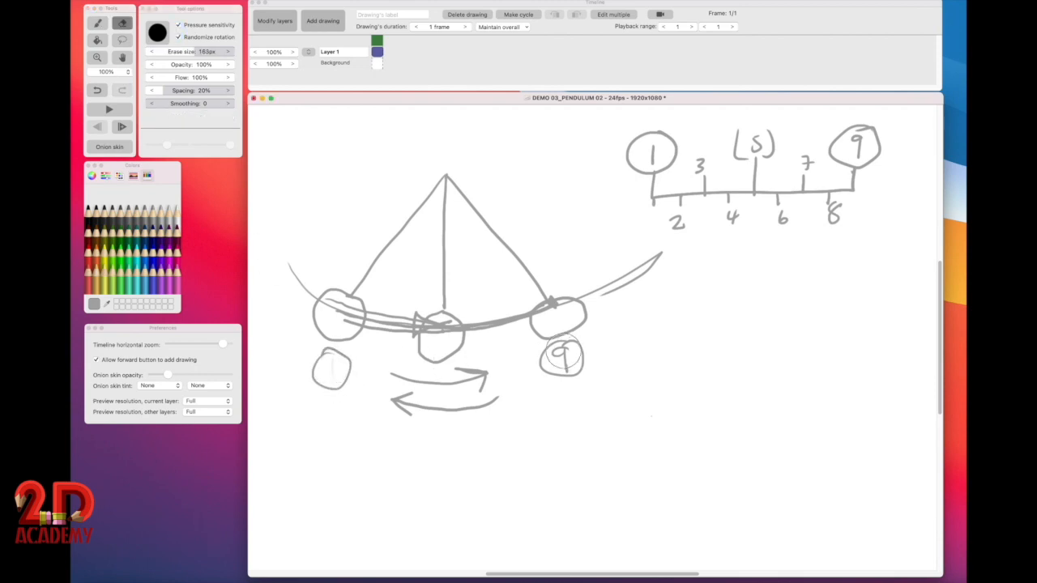
mouse_move(557, 355)
left_mouse_down()
mouse_move(567, 360)
mouse_move(559, 357)
left_mouse_up()
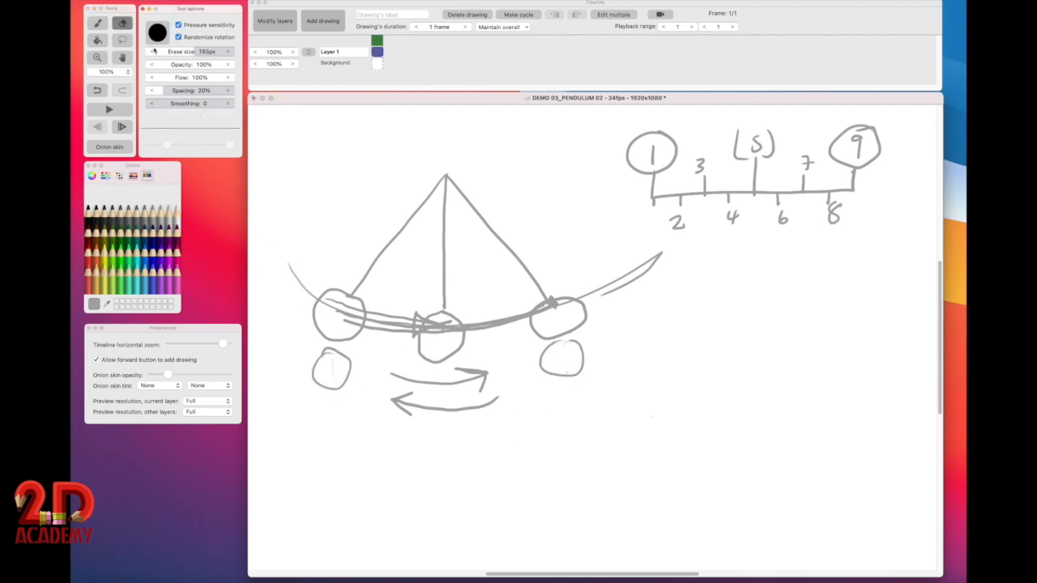
Step: Relabel the pendulum positions with the brush as 1 for left, circled 9 for middle and 17 for right
left_click(98, 22)
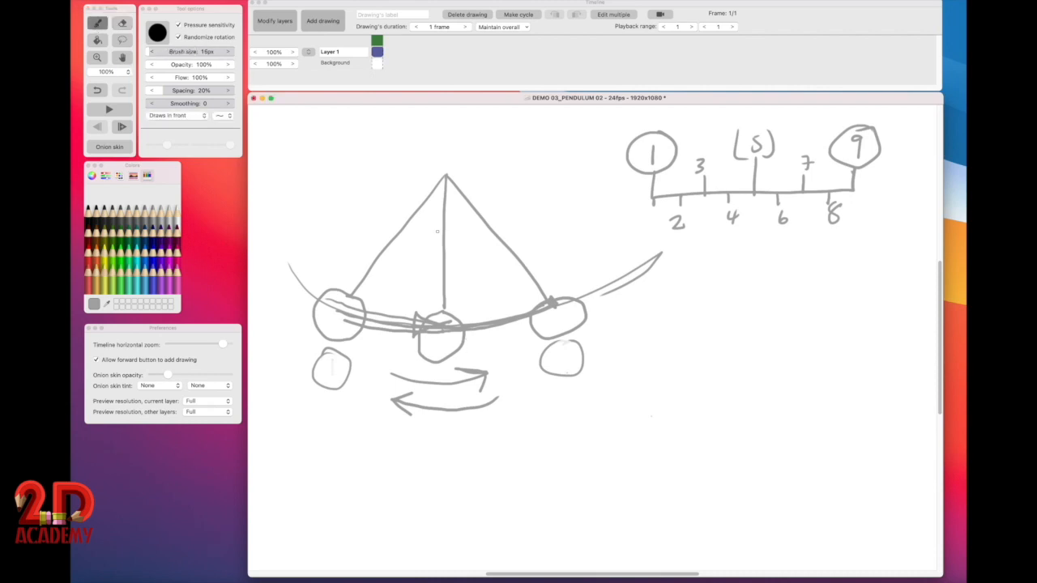
left_click_drag(331, 364, 333, 375)
mouse_move(443, 374)
left_mouse_down()
mouse_move(435, 380)
mouse_move(446, 398)
mouse_move(439, 366)
mouse_move(449, 401)
mouse_move(438, 369)
left_mouse_up()
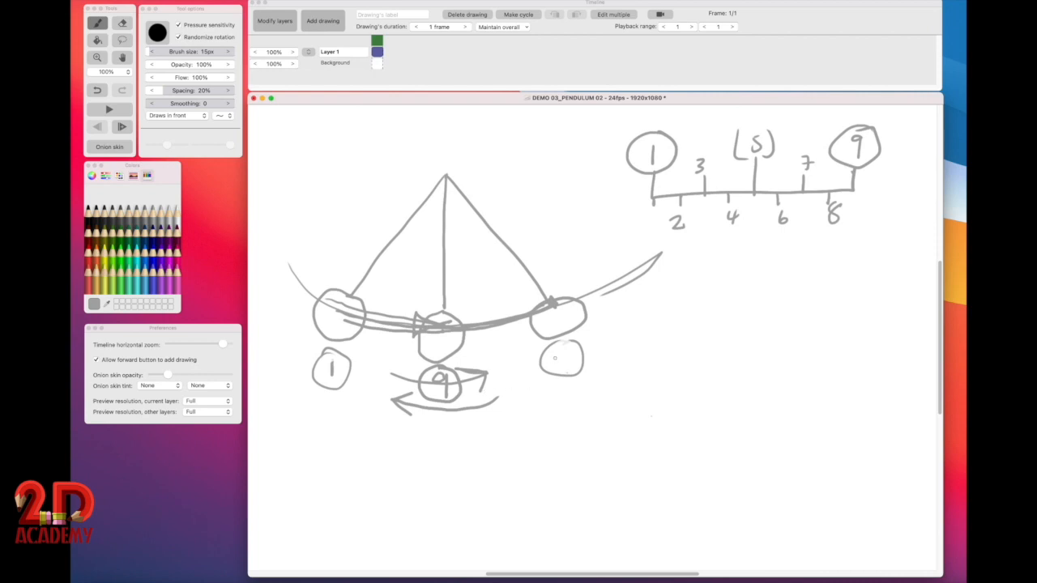
mouse_move(556, 354)
left_mouse_down()
mouse_move(557, 370)
mouse_move(571, 352)
mouse_move(567, 369)
mouse_move(564, 340)
mouse_move(541, 371)
mouse_move(586, 366)
mouse_move(554, 344)
left_mouse_up()
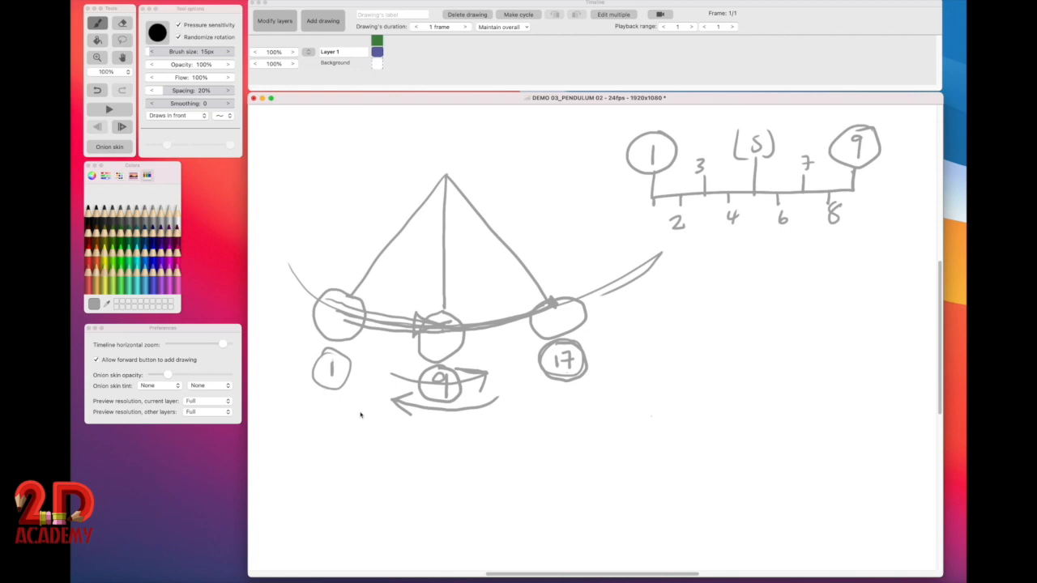
Step: Draw a second timing chart baseline below the first one, with circled 1 and 9 at its ends
mouse_move(653, 322)
left_mouse_down()
mouse_move(685, 344)
mouse_move(835, 345)
mouse_move(840, 324)
left_mouse_up()
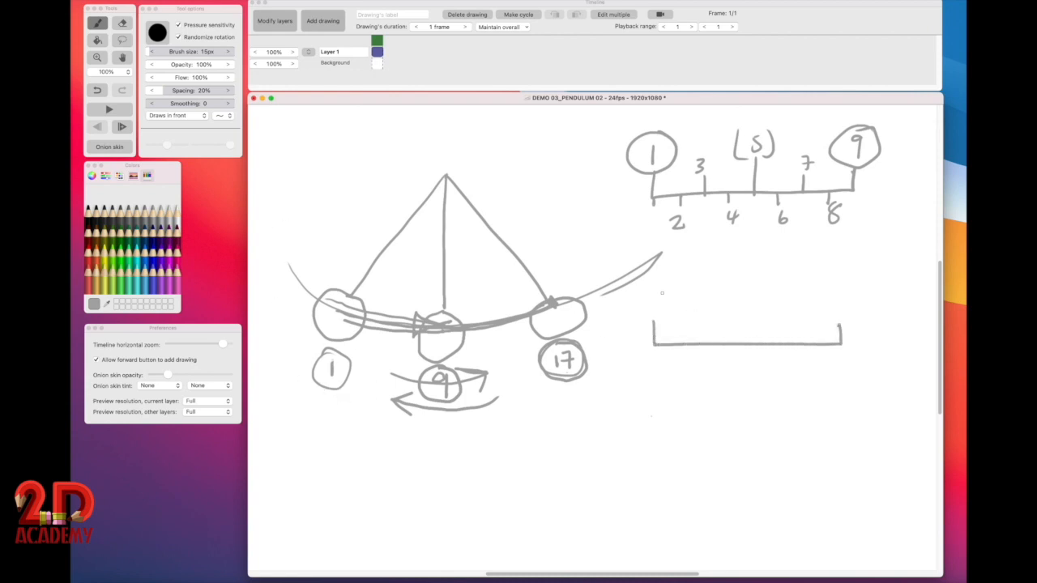
mouse_move(654, 294)
left_mouse_down()
mouse_move(654, 315)
mouse_move(646, 287)
mouse_move(675, 306)
mouse_move(666, 283)
left_mouse_up()
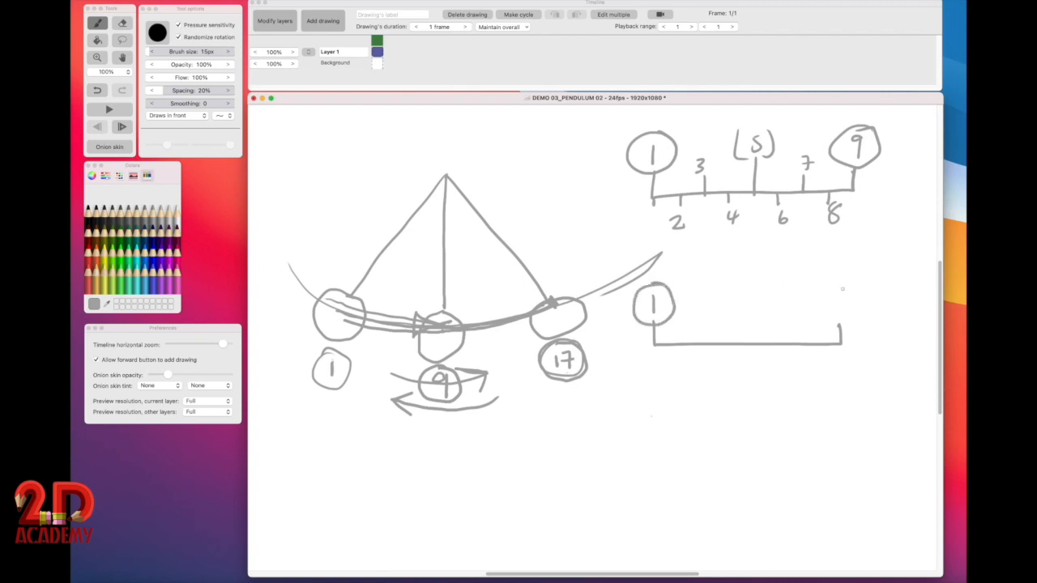
mouse_move(842, 291)
left_mouse_down()
mouse_move(842, 314)
mouse_move(831, 282)
mouse_move(851, 322)
mouse_move(846, 282)
left_mouse_up()
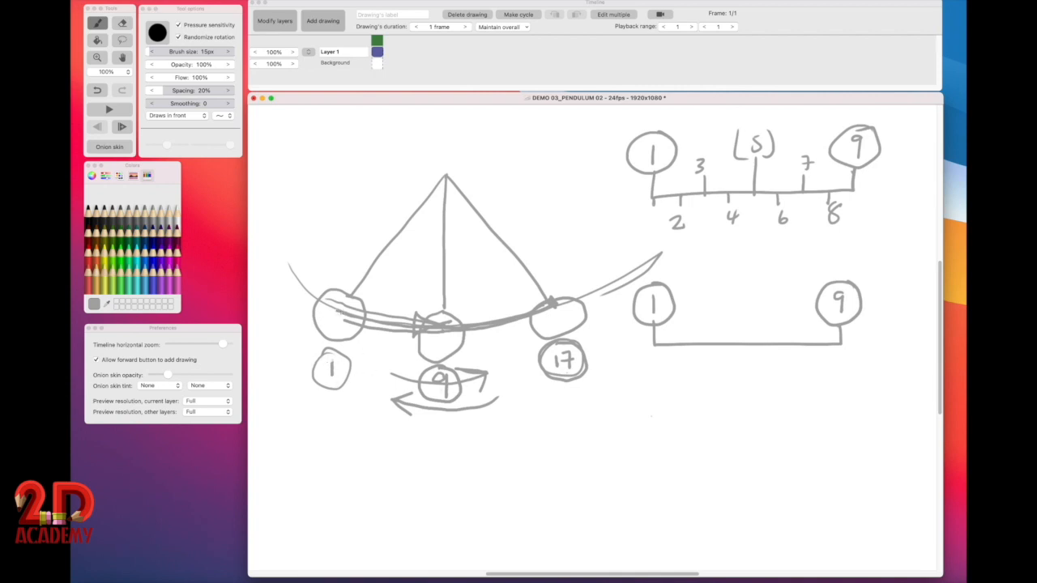
Step: Retrace the swing arc between the balls, and add halving ticks (7), 5 and 3 toward the 1 on the second chart
left_click_drag(343, 314, 415, 327)
left_click_drag(444, 332, 555, 305)
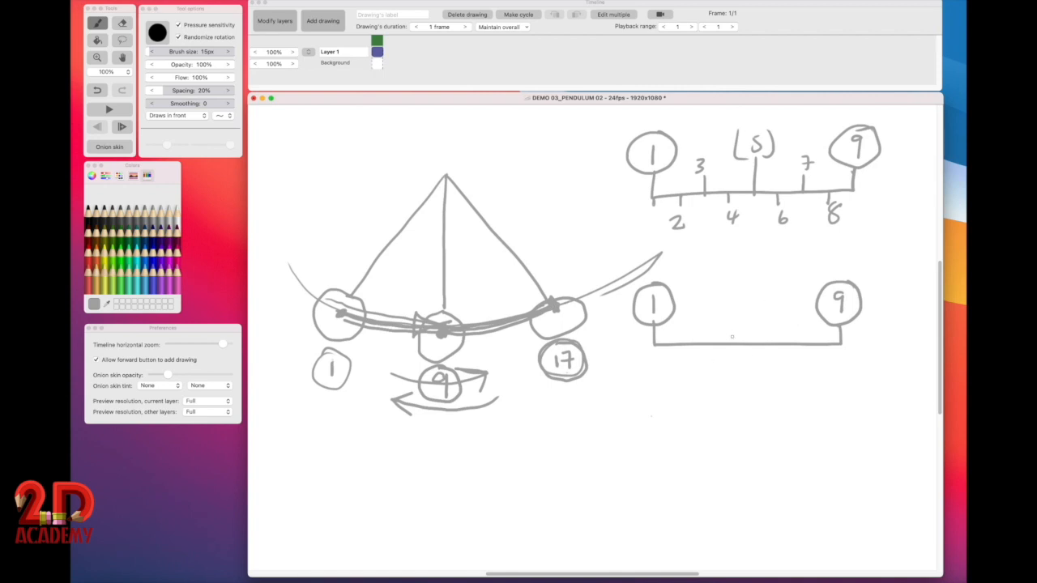
left_click_drag(744, 308, 746, 343)
left_click_drag(339, 319, 386, 329)
mouse_move(742, 307)
left_mouse_down()
mouse_move(743, 333)
mouse_move(699, 342)
mouse_move(699, 326)
left_mouse_up()
mouse_move(676, 335)
left_mouse_down()
mouse_move(702, 307)
mouse_move(750, 295)
mouse_move(753, 307)
mouse_move(728, 301)
mouse_move(733, 310)
left_mouse_up()
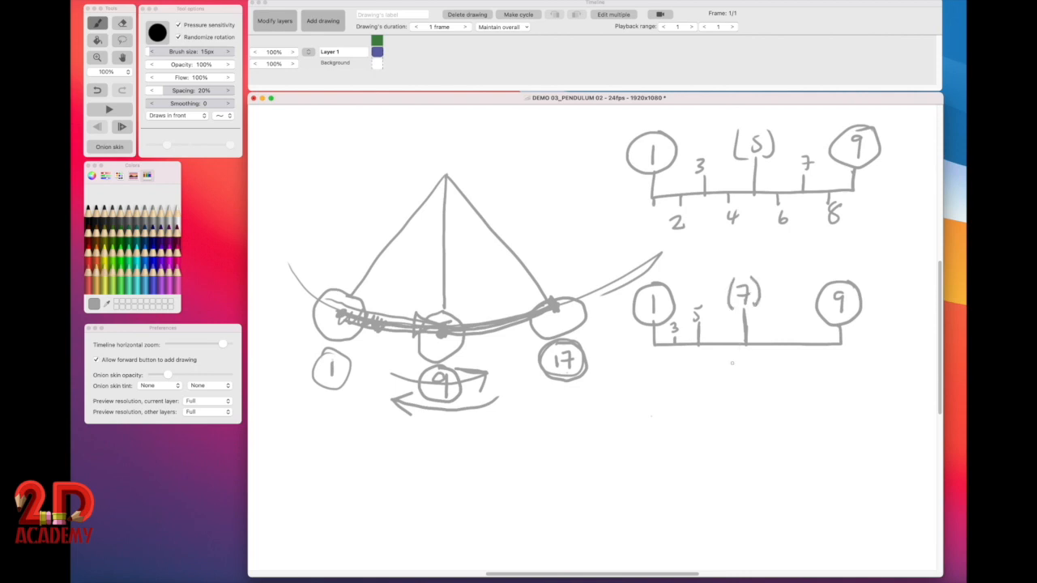
Step: Add ticks 2, 4, 6 and 8 below the baseline of the second timing chart
mouse_move(665, 347)
left_mouse_down()
mouse_move(665, 356)
mouse_move(724, 349)
left_mouse_up()
left_click_drag(660, 358, 723, 362)
left_click_drag(798, 357, 797, 356)
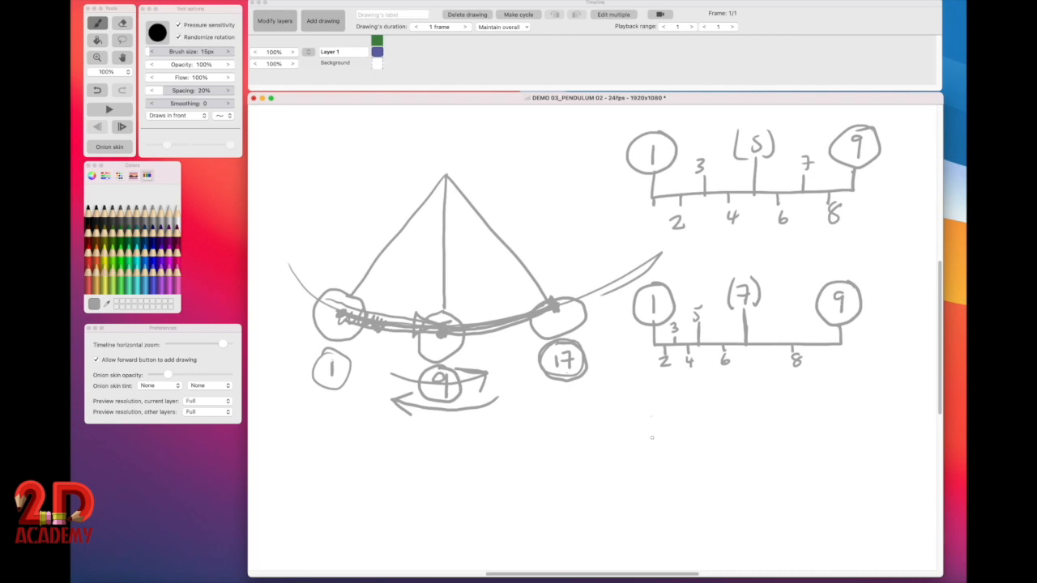
Step: Draw a third timing chart baseline below the second, with circled 9 and 17 at its ends
mouse_move(651, 435)
left_mouse_down()
mouse_move(648, 473)
mouse_move(853, 470)
mouse_move(850, 435)
left_mouse_up()
mouse_move(655, 412)
left_mouse_down()
mouse_move(656, 432)
mouse_move(671, 415)
mouse_move(651, 402)
left_mouse_up()
mouse_move(844, 409)
left_mouse_down()
mouse_move(852, 435)
mouse_move(868, 393)
left_mouse_up()
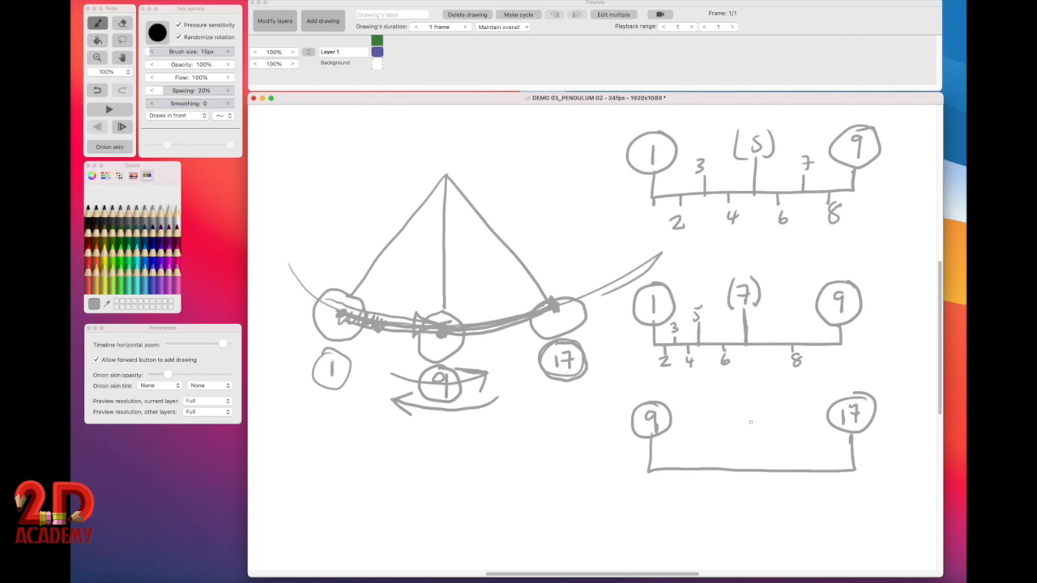
Step: Add halving ticks (11), 13 and 15 toward the 17 end of the third timing chart
left_click_drag(750, 421, 751, 466)
mouse_move(745, 401)
left_mouse_down()
mouse_move(746, 416)
mouse_move(765, 427)
mouse_move(746, 430)
mouse_move(801, 452)
mouse_move(800, 468)
left_mouse_up()
mouse_move(795, 422)
left_mouse_down()
mouse_move(829, 469)
mouse_move(824, 450)
mouse_move(837, 440)
left_mouse_up()
Step: Add ticks below the third chart's baseline and number them 10, 12, 14 and 16
left_click_drag(700, 471, 702, 480)
left_click_drag(774, 471, 775, 480)
left_click_drag(845, 470, 845, 480)
left_click_drag(697, 484, 709, 485)
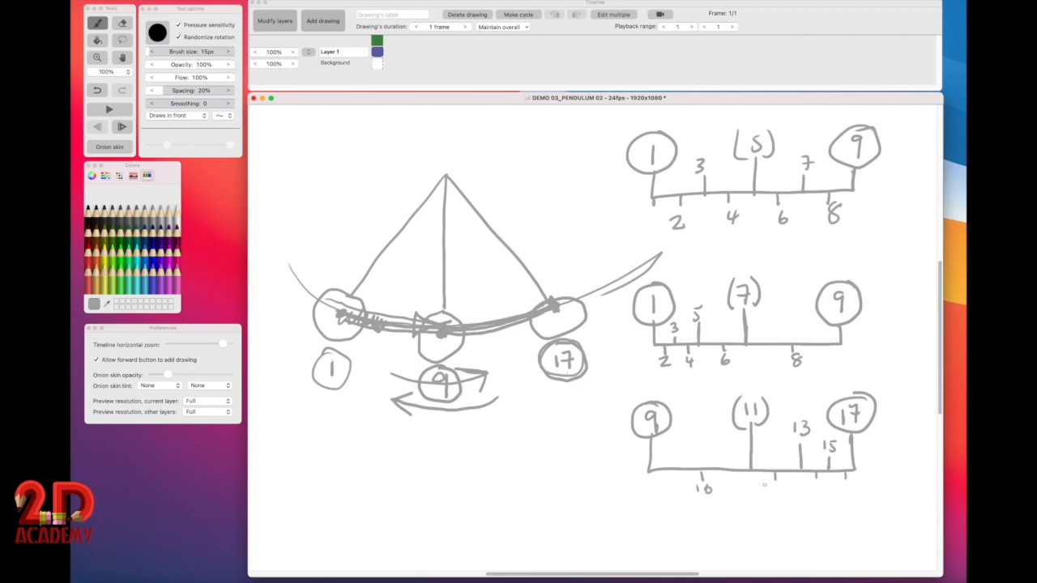
left_click_drag(772, 484, 815, 494)
mouse_move(821, 482)
left_mouse_down()
mouse_move(824, 495)
mouse_move(855, 496)
left_mouse_up()
Step: Save a copy of the project as "DEMO 04_PENDULUM 02.ra" in the Z DEMO FILES folder
left_click(312, 38)
left_click(162, 1)
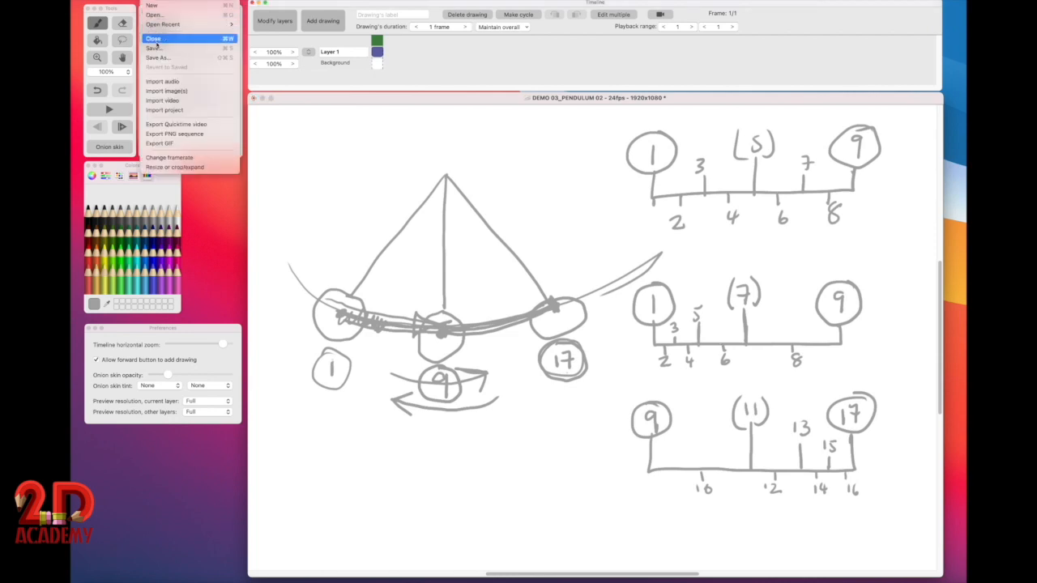
left_click(184, 58)
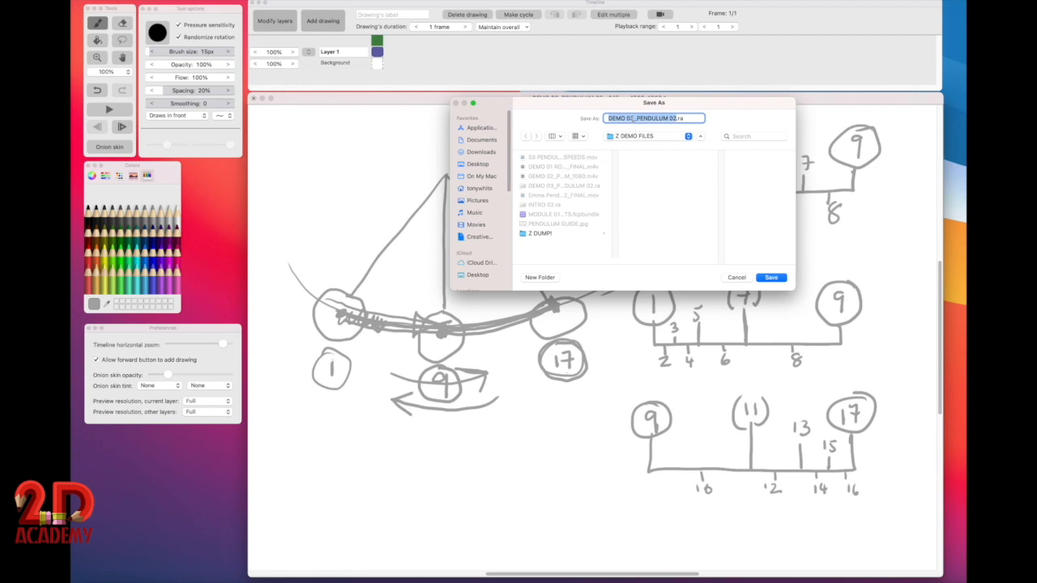
left_click(632, 118)
key("BackSpace")
type("4")
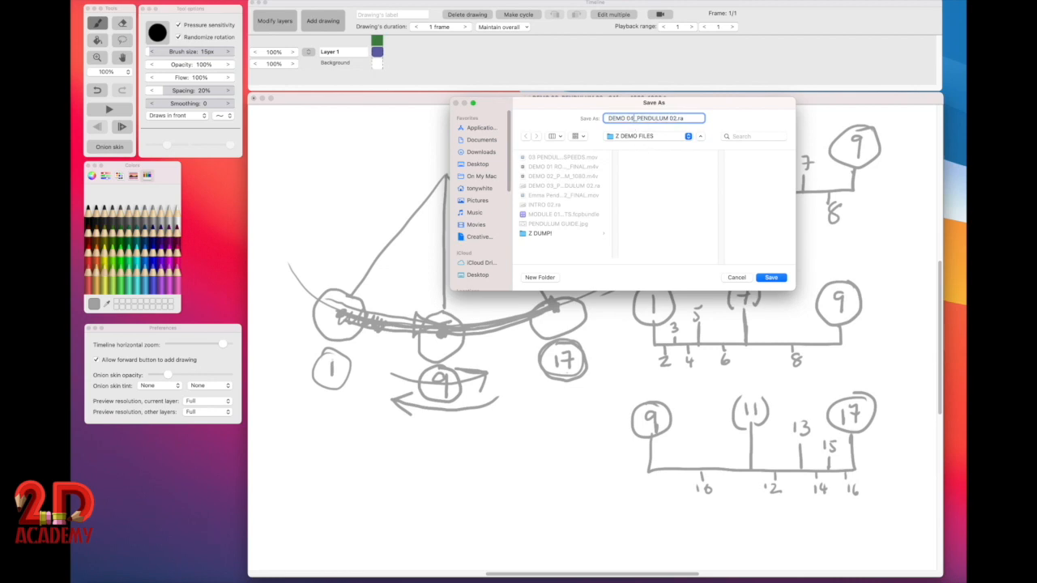
left_click(774, 278)
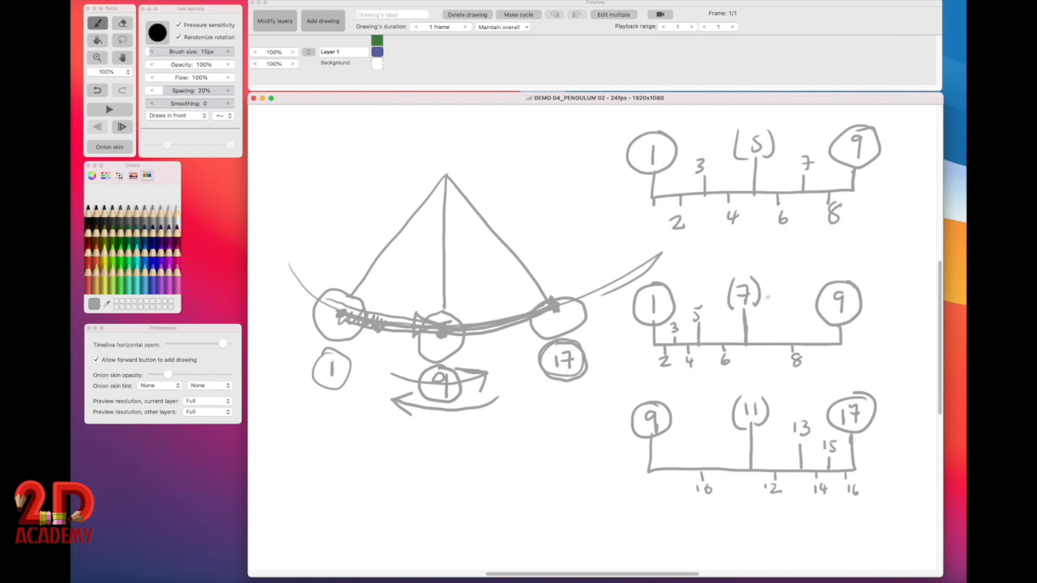
Step: Add an empty layer above Layer 1
left_click(444, 82)
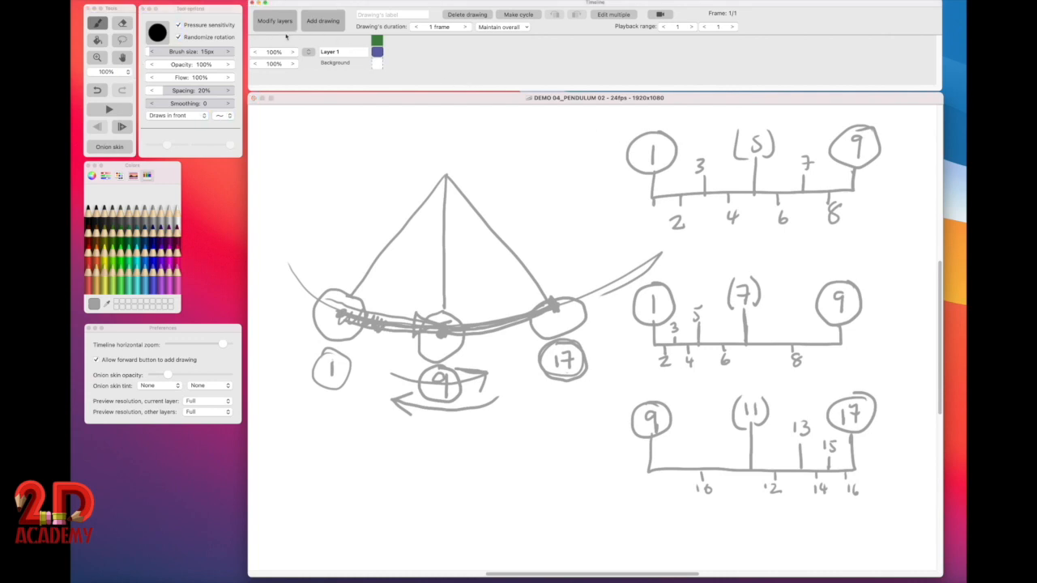
left_click(274, 25)
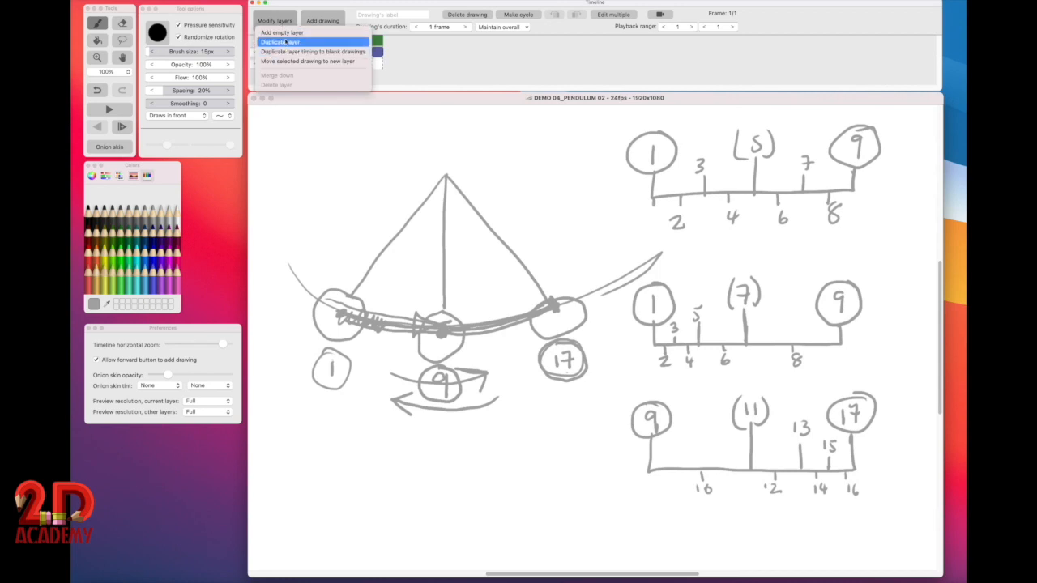
left_click(285, 32)
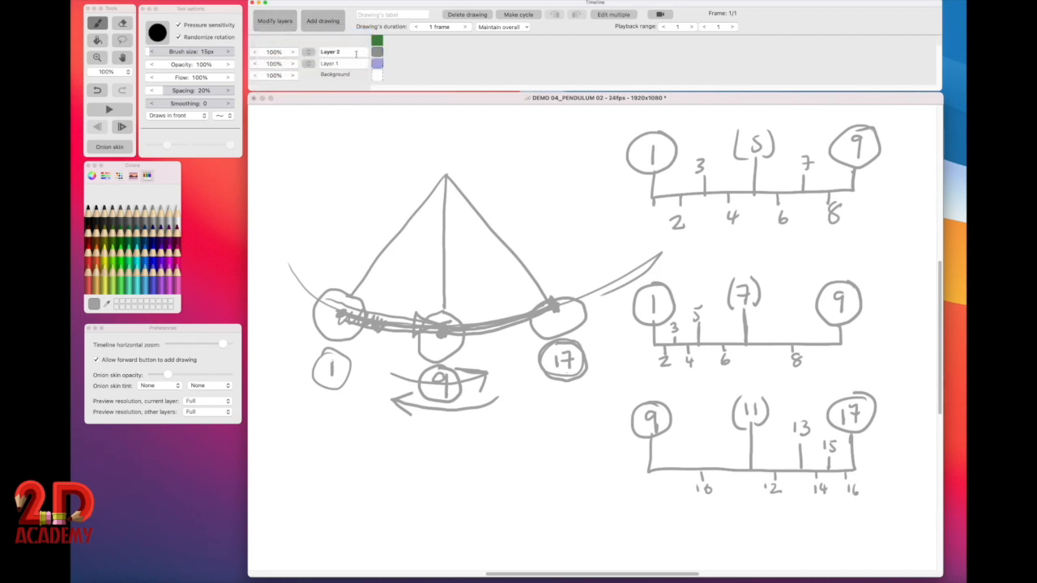
Step: Rename Layer 1 to GUIDE
left_click(335, 63)
double_click(337, 63)
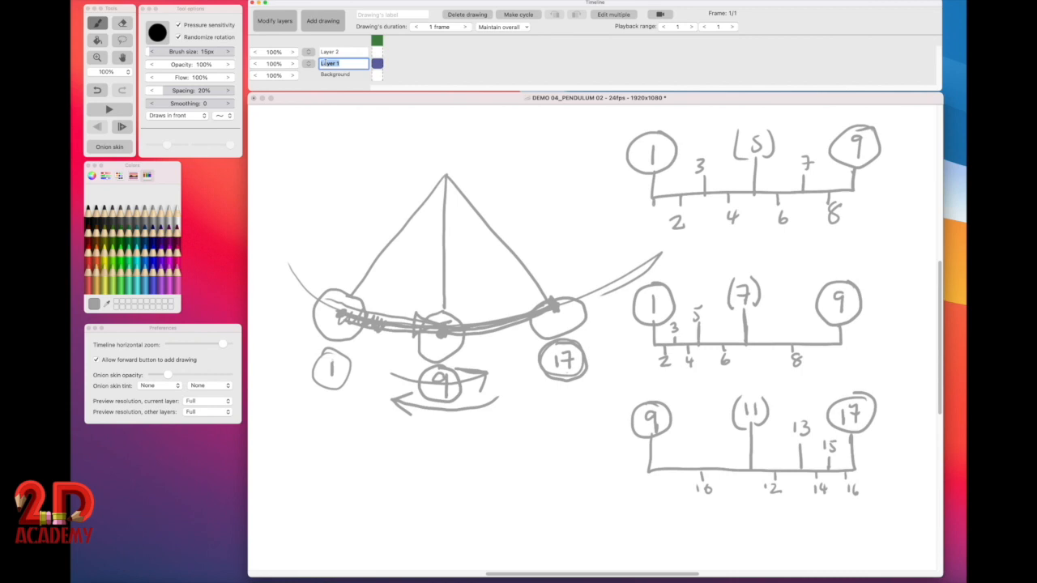
type("GUIGE")
key("Return")
double_click(333, 59)
key("BackSpace")
key("Return")
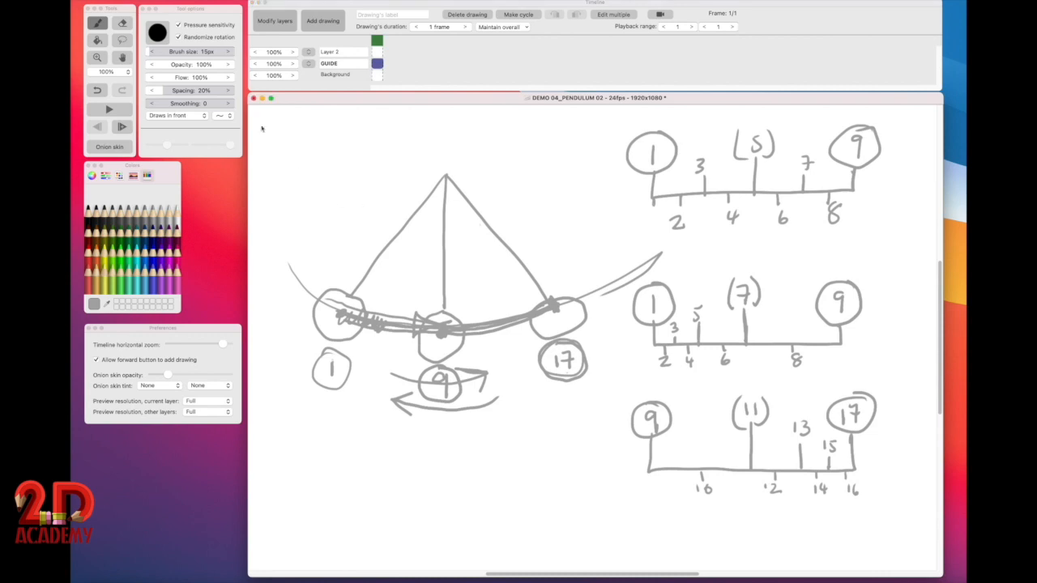
left_click(279, 64)
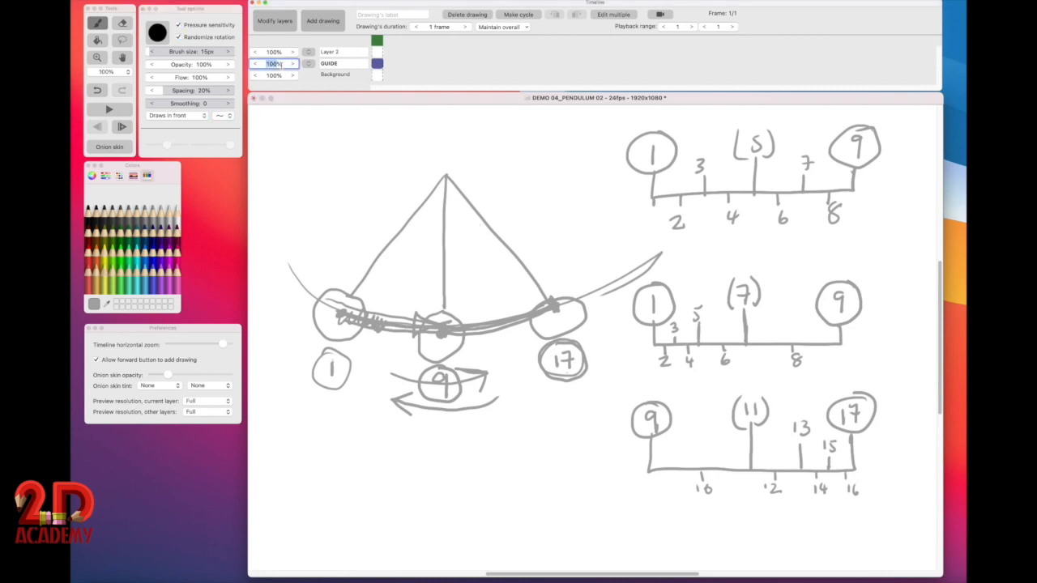
left_click(745, 297)
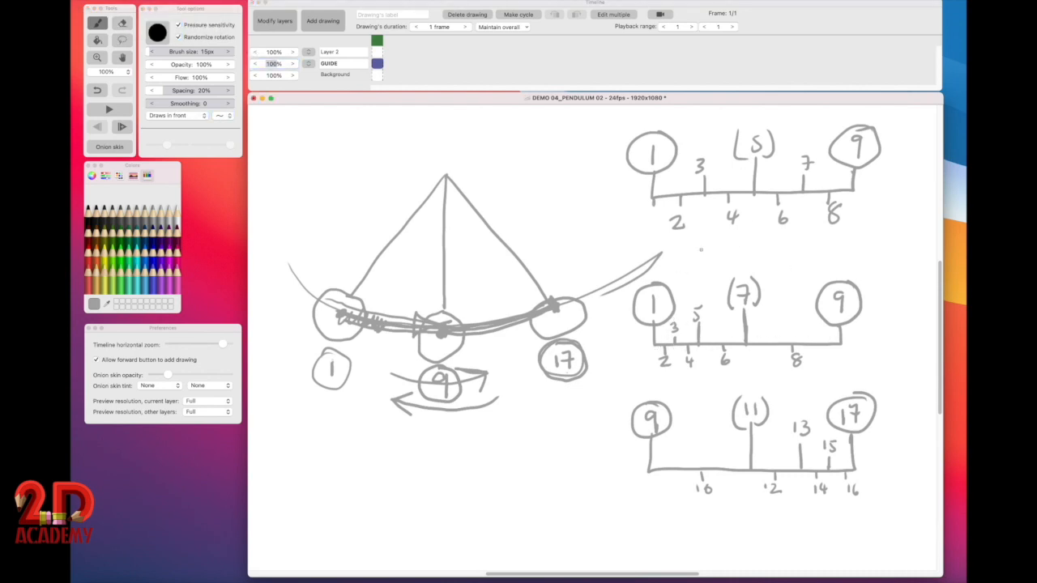
Step: Write the underlined heading "SLOWING-OUT" in quotes above the second timing chart, with a curved arrow pointing to its circled 9
mouse_move(700, 251)
left_mouse_down()
mouse_move(688, 265)
mouse_move(776, 249)
left_mouse_up()
left_click(754, 264)
mouse_move(791, 248)
left_mouse_down()
mouse_move(784, 256)
mouse_move(824, 257)
left_mouse_up()
mouse_move(839, 252)
left_mouse_down()
mouse_move(831, 263)
mouse_move(859, 250)
mouse_move(869, 261)
left_mouse_up()
left_click_drag(863, 248, 889, 249)
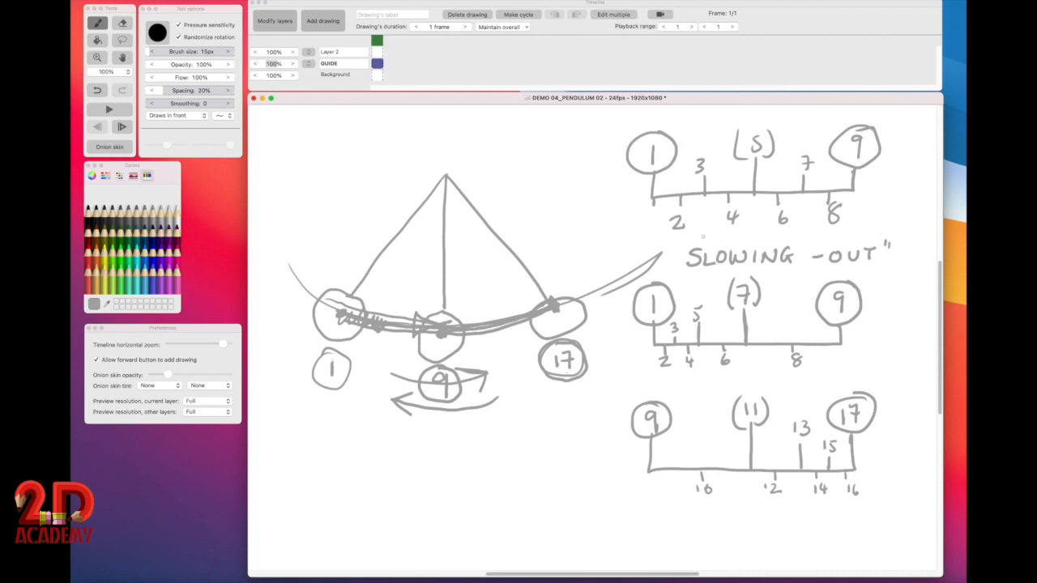
mouse_move(682, 240)
left_mouse_down()
mouse_move(791, 270)
mouse_move(878, 265)
mouse_move(903, 303)
mouse_move(867, 306)
left_mouse_up()
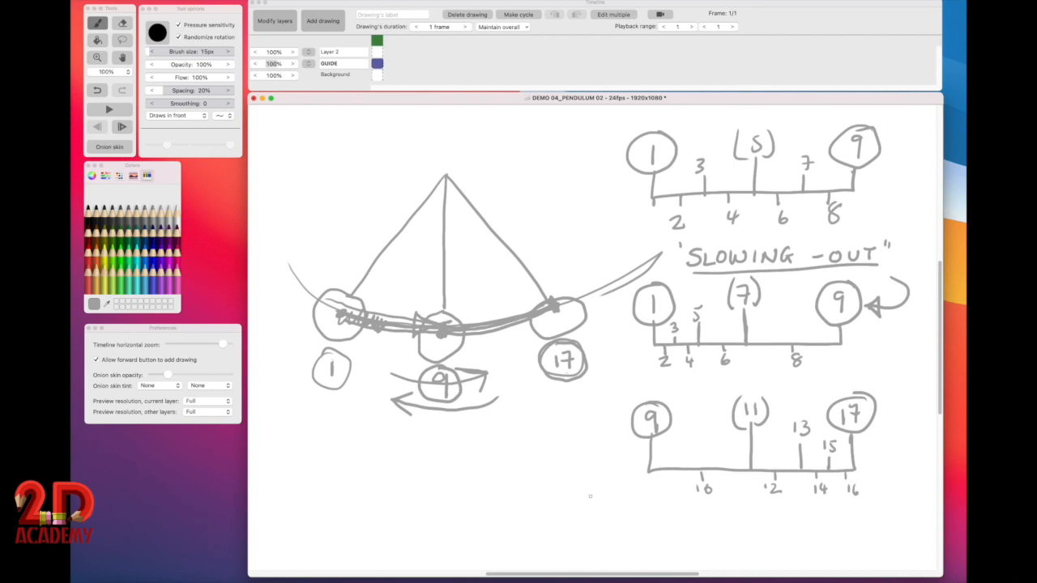
Step: Write the underlined heading "SLOWING-IN" in quotes below the third timing chart, with a curved arrow pointing up to the chart
mouse_move(516, 508)
left_mouse_down()
mouse_move(503, 523)
mouse_move(570, 507)
mouse_move(582, 520)
left_mouse_up()
mouse_move(591, 520)
left_mouse_down()
mouse_move(591, 508)
mouse_move(643, 521)
mouse_move(668, 507)
left_mouse_up()
left_click_drag(673, 500, 672, 507)
left_click_drag(490, 495, 491, 501)
mouse_move(496, 494)
left_mouse_down()
mouse_move(540, 529)
mouse_move(653, 526)
mouse_move(702, 544)
mouse_move(742, 507)
mouse_move(728, 514)
mouse_move(748, 522)
mouse_move(746, 507)
left_mouse_up()
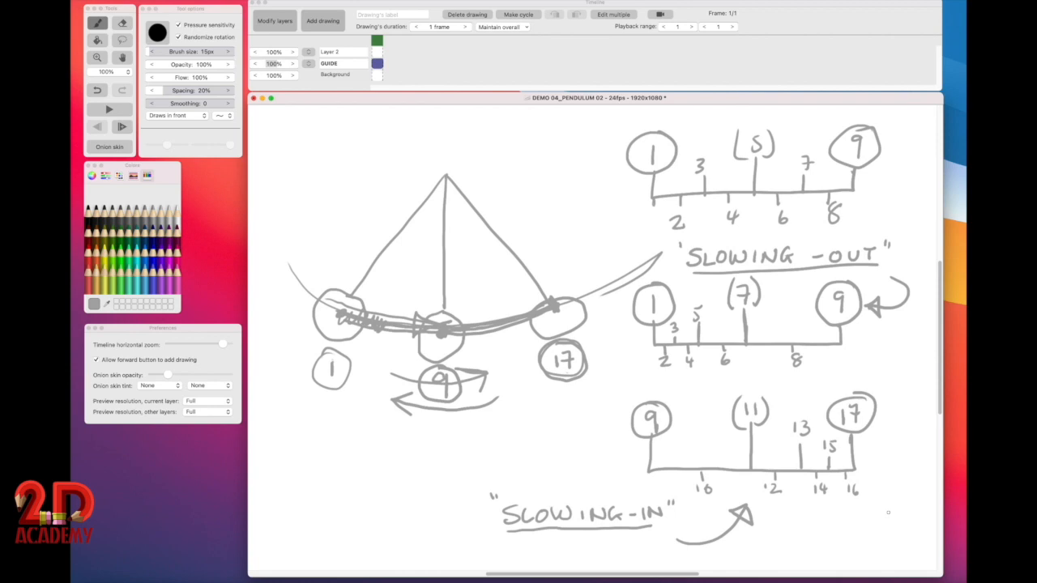
Step: Save the file and retrace the swing arc with strokes through the three pendulum balls, extending past both outer positions
key("super+s")
mouse_move(278, 263)
left_mouse_down()
mouse_move(318, 301)
mouse_move(405, 329)
mouse_move(491, 326)
mouse_move(604, 282)
left_mouse_up()
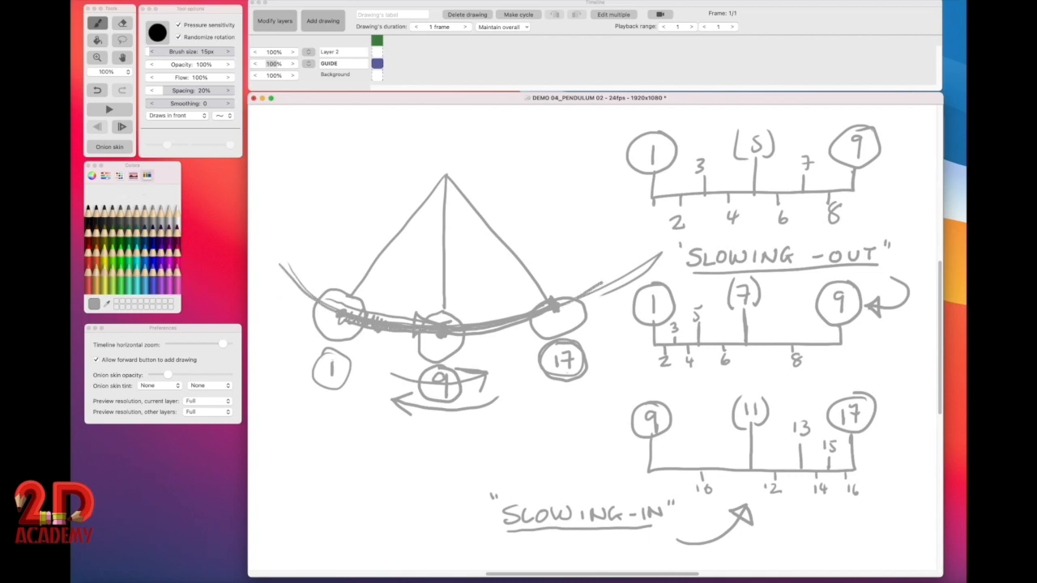
mouse_move(530, 318)
left_mouse_down()
mouse_move(398, 337)
mouse_move(274, 278)
mouse_move(401, 323)
mouse_move(496, 321)
mouse_move(580, 285)
left_mouse_up()
Step: Write "ARC" in quotes above the arc's left end, add a downward arrow pointing to the arc, and save
mouse_move(280, 193)
left_mouse_down()
mouse_move(296, 191)
mouse_move(308, 168)
mouse_move(340, 183)
left_mouse_up()
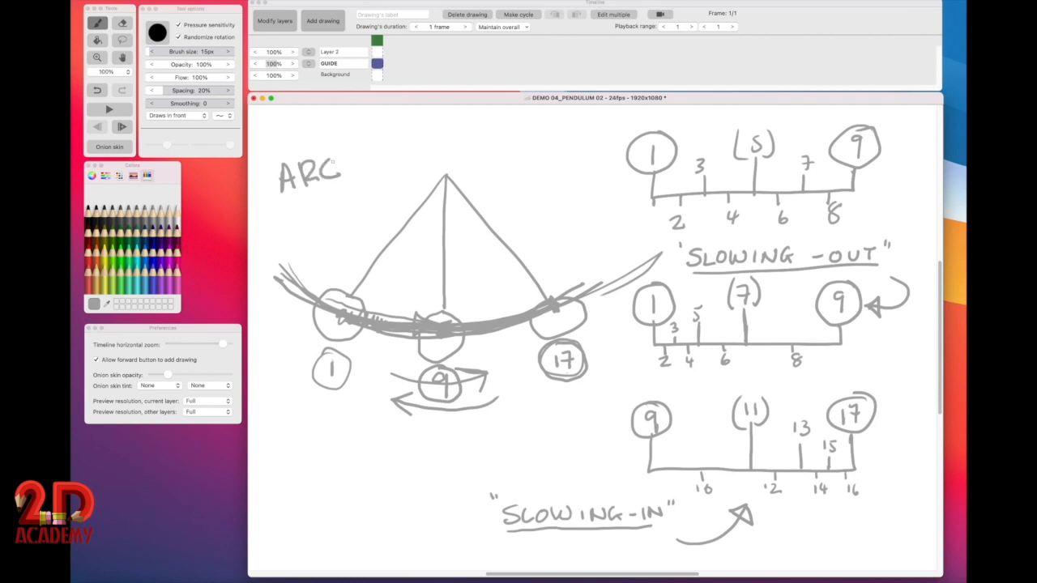
left_click_drag(344, 143, 348, 155)
left_click_drag(264, 153, 263, 162)
left_click_drag(269, 153, 268, 162)
mouse_move(309, 191)
left_mouse_down()
mouse_move(310, 246)
mouse_move(312, 230)
mouse_move(330, 237)
mouse_move(314, 258)
left_mouse_up()
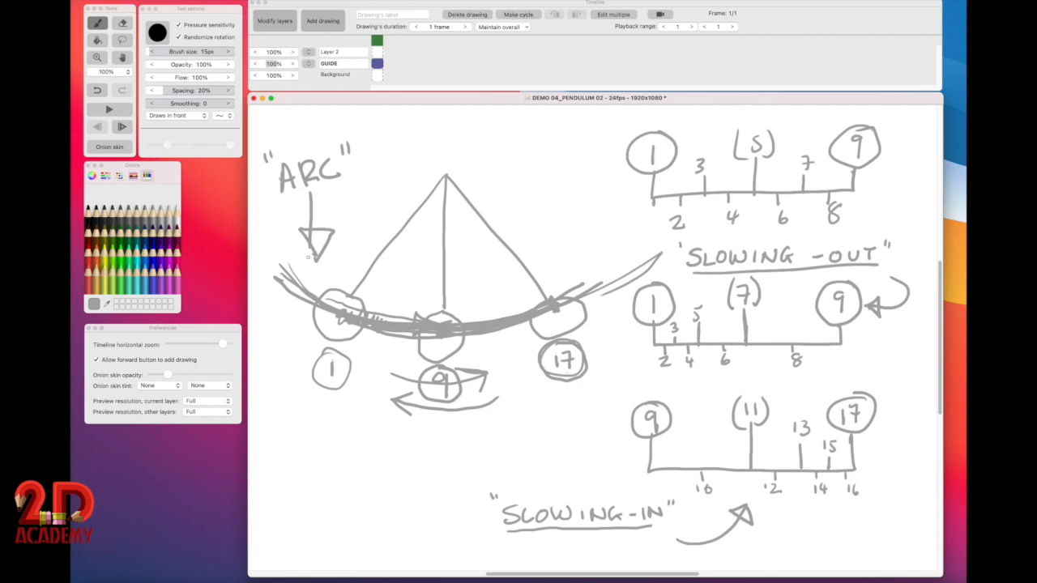
key("super+s")
Step: Set the GUIDE layer's opacity to 0%
left_click(274, 65)
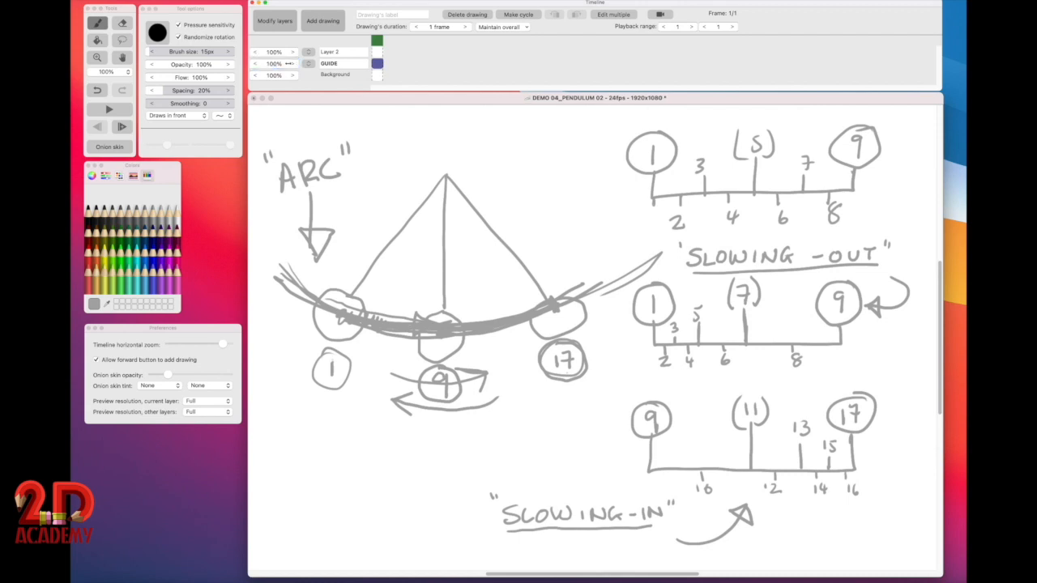
type("25")
key("Return")
type("0")
key("Return")
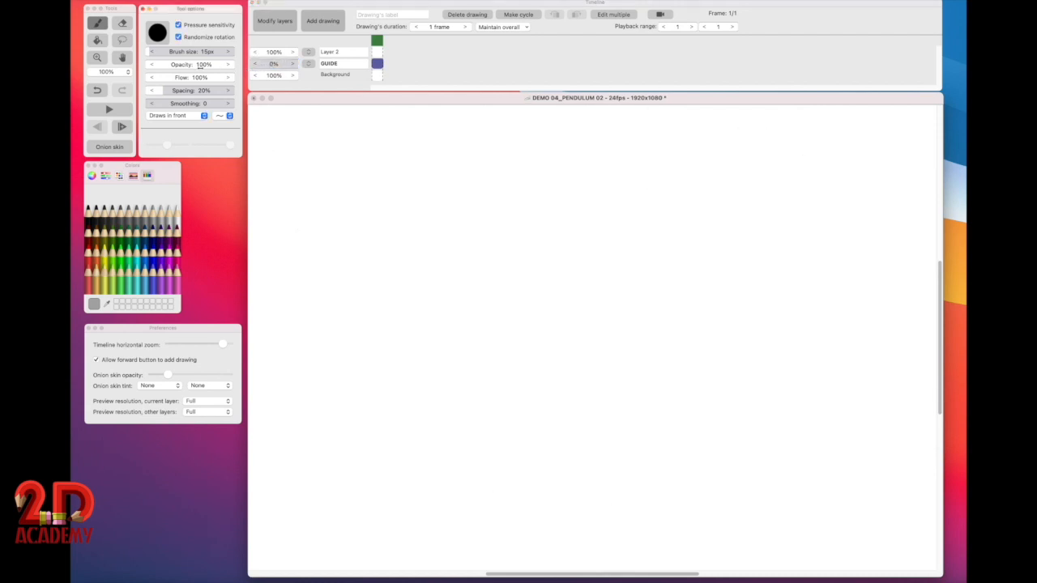
Step: On Layer 2, draw a vertical string in black Licorice with a smiley-faced round ball hanging from its lower end
left_click(376, 52)
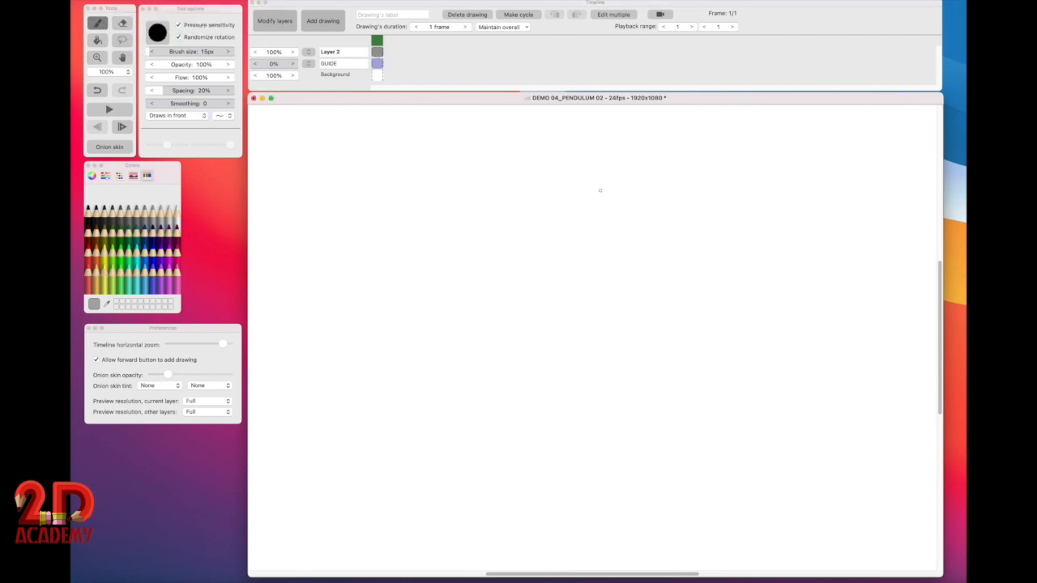
left_click_drag(584, 186, 586, 336)
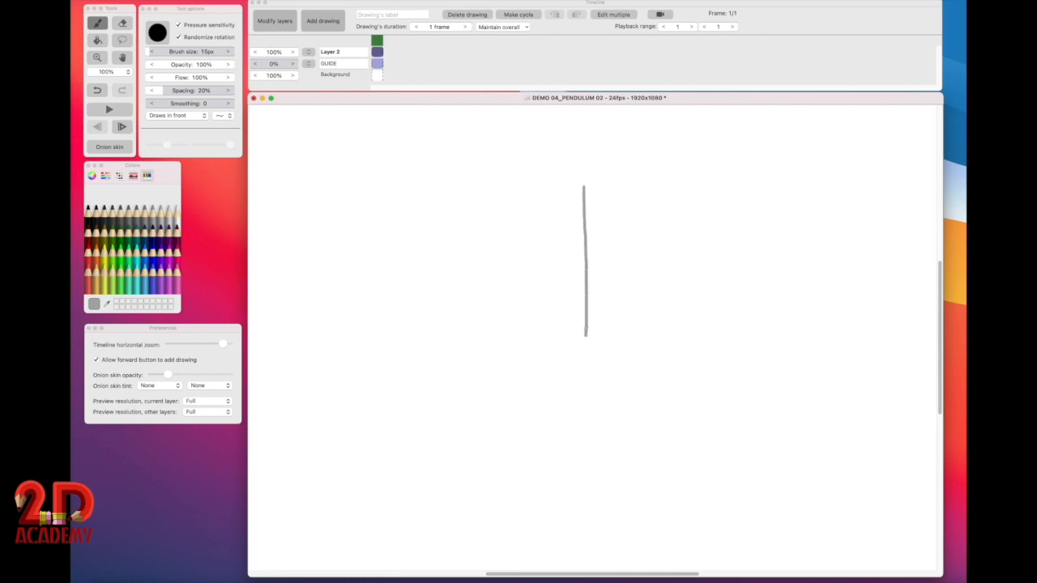
key("super+z")
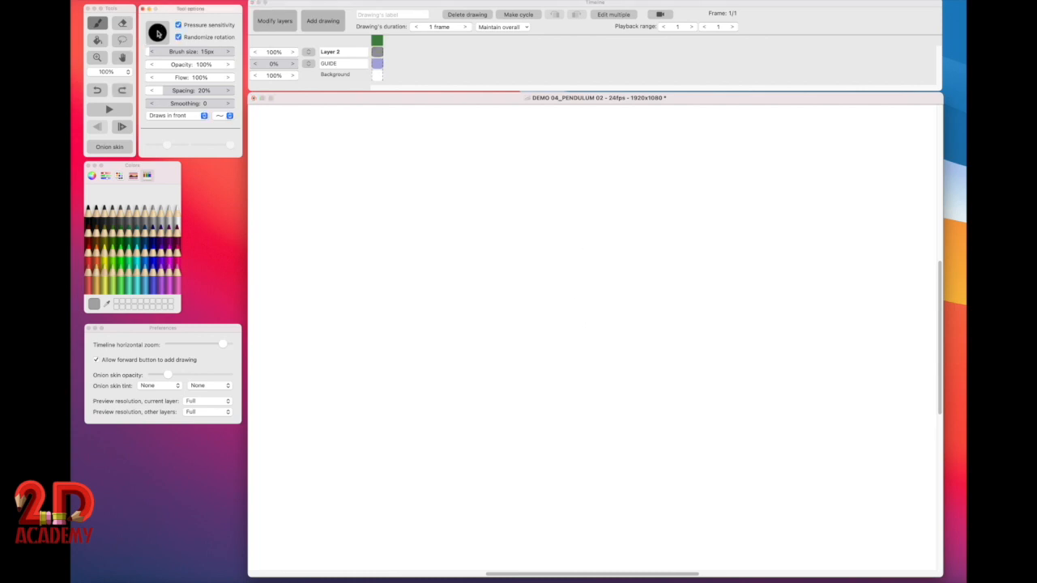
left_click(90, 209)
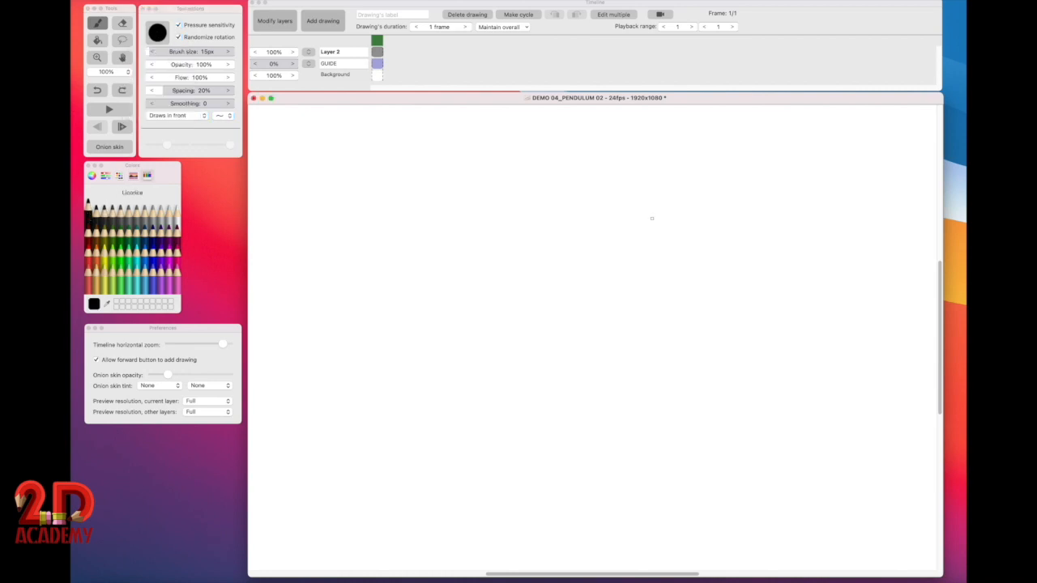
mouse_move(584, 187)
left_mouse_down()
mouse_move(586, 333)
mouse_move(562, 344)
mouse_move(551, 367)
mouse_move(556, 391)
mouse_move(588, 406)
mouse_move(615, 401)
mouse_move(622, 352)
mouse_move(586, 333)
mouse_move(571, 358)
mouse_move(601, 355)
mouse_move(576, 386)
mouse_move(588, 392)
mouse_move(606, 375)
left_mouse_up()
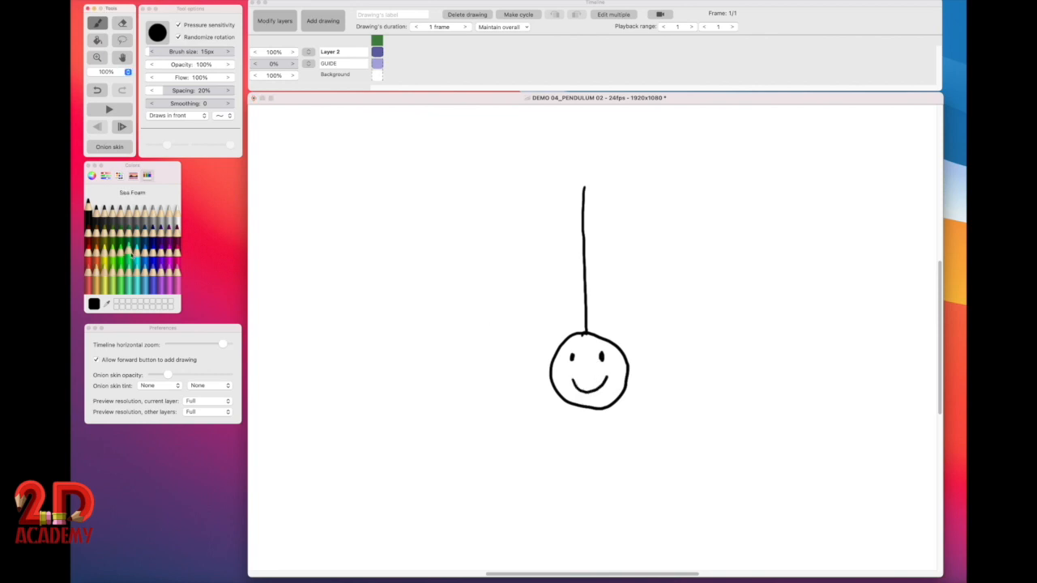
Step: Fill the smiley ball with bright blue
left_click(138, 257)
left_click(145, 250)
left_click(97, 40)
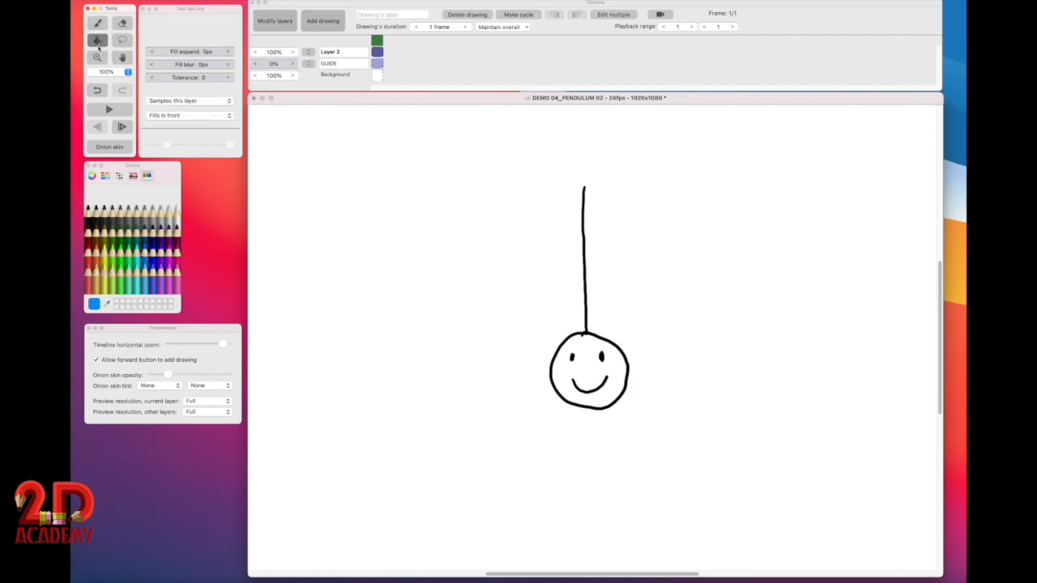
left_click(588, 389)
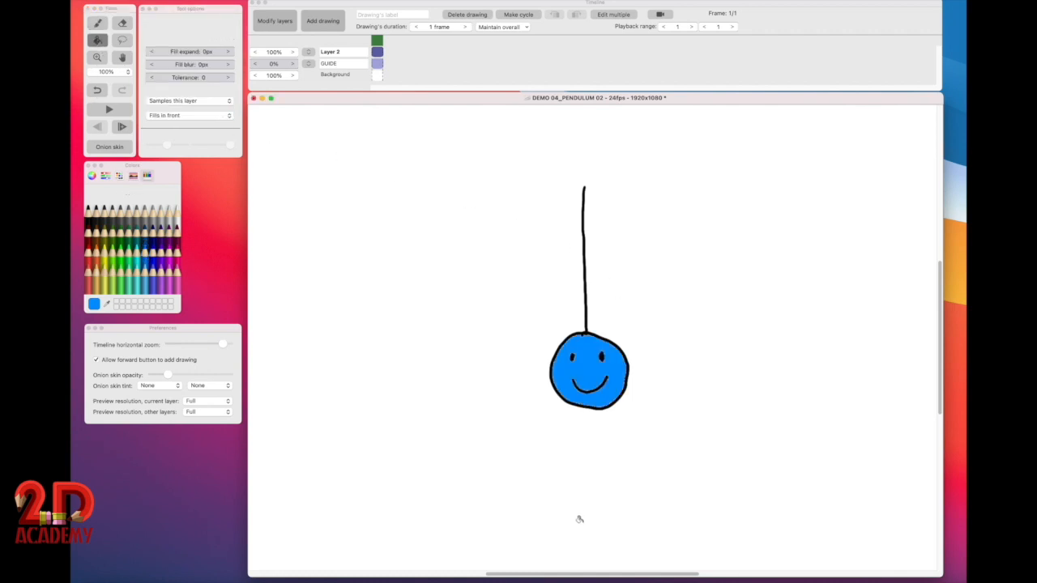
Step: Write a circled number 9 in black Licorice with the brush, to the upper right of the pendulum
left_click(100, 38)
left_click(98, 23)
left_click(88, 214)
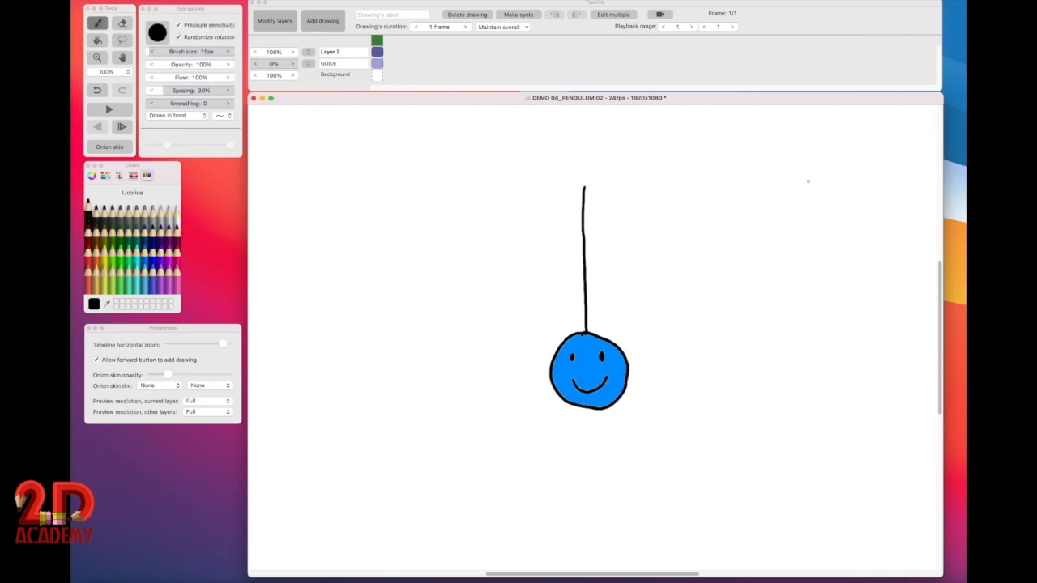
mouse_move(816, 177)
left_mouse_down()
mouse_move(803, 178)
mouse_move(816, 183)
mouse_move(815, 205)
left_mouse_up()
mouse_move(829, 171)
left_mouse_down()
mouse_move(802, 168)
mouse_move(779, 196)
mouse_move(796, 223)
mouse_move(825, 221)
mouse_move(826, 173)
left_mouse_up()
left_click(459, 2)
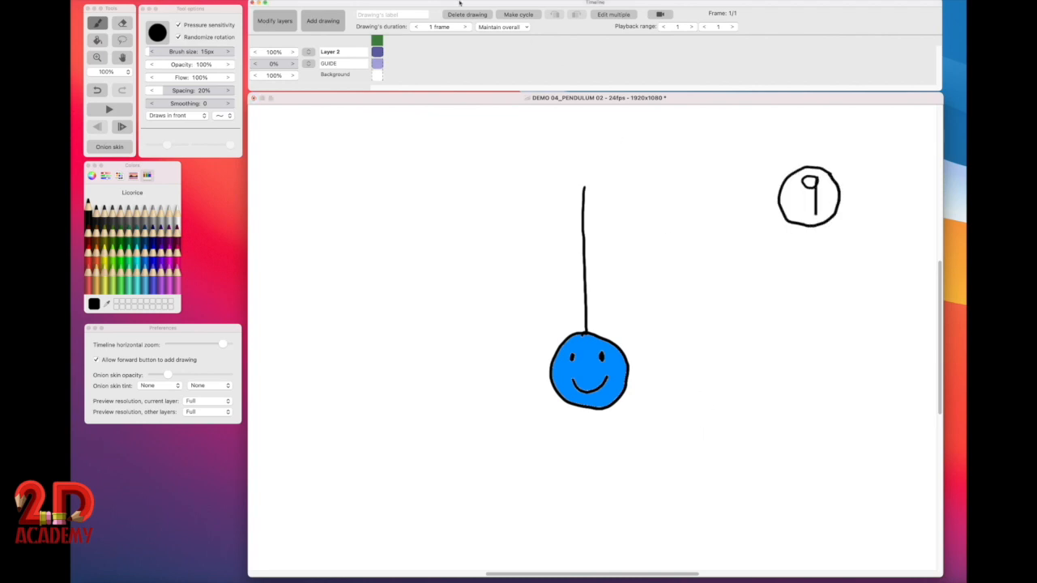
Step: Duplicate the pendulum drawing into a new frame after it and replace the circled 9 with a 1 in the copy
left_click(324, 21)
left_click(336, 65)
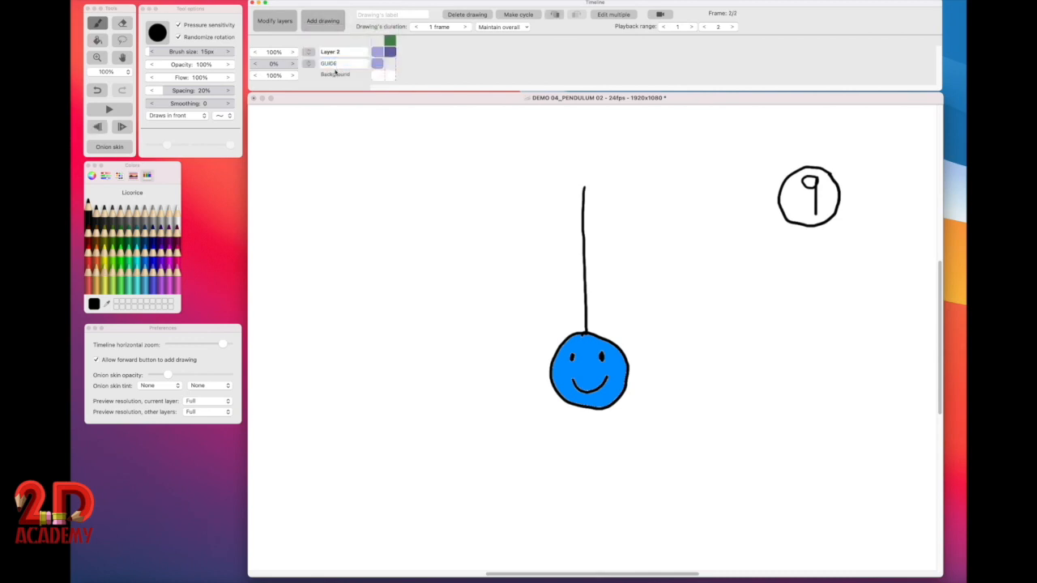
left_click(363, 146)
left_click(123, 23)
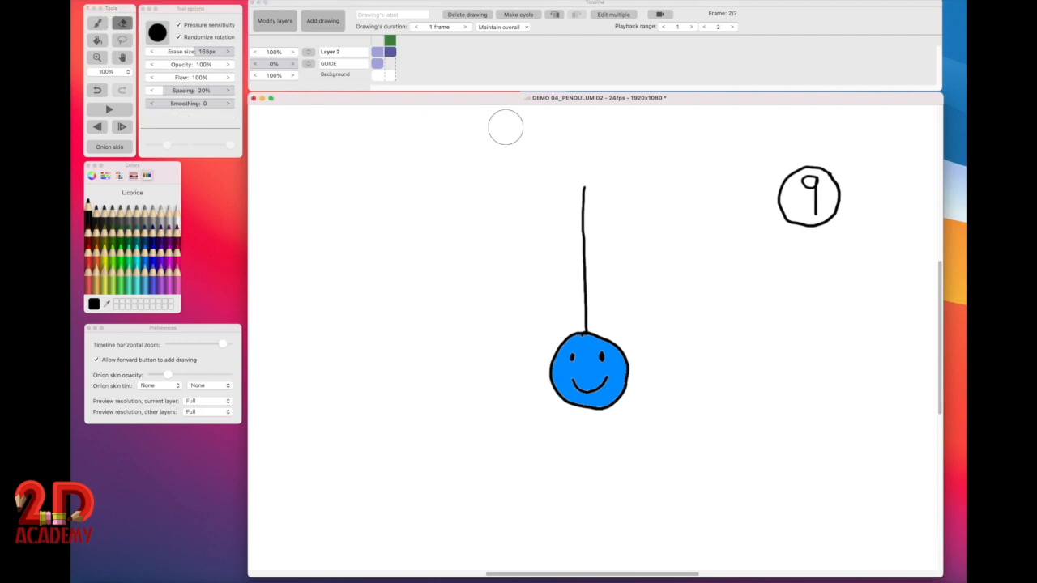
mouse_move(808, 194)
left_mouse_down()
mouse_move(812, 204)
mouse_move(807, 190)
left_mouse_up()
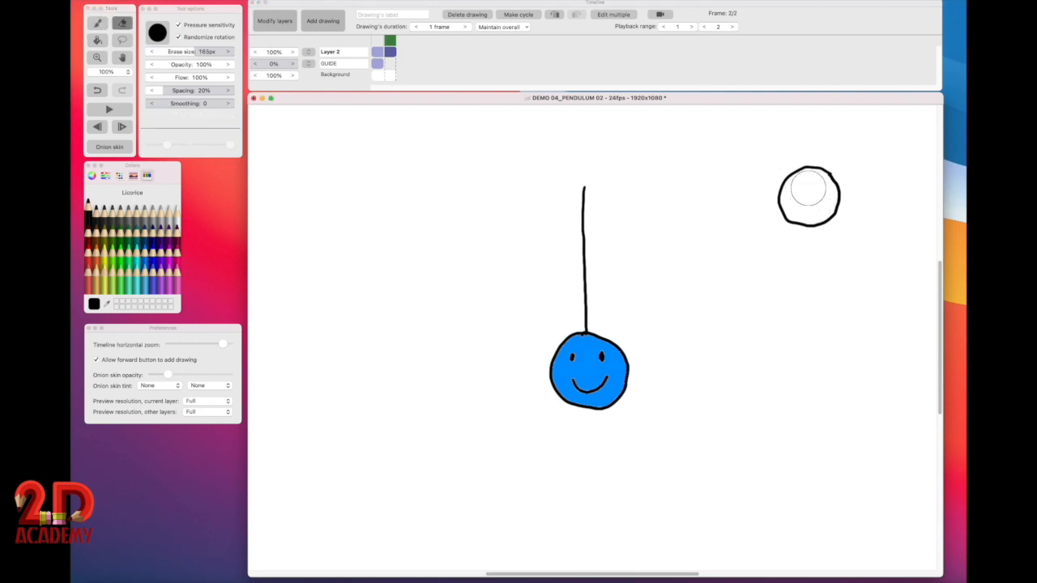
left_click(98, 24)
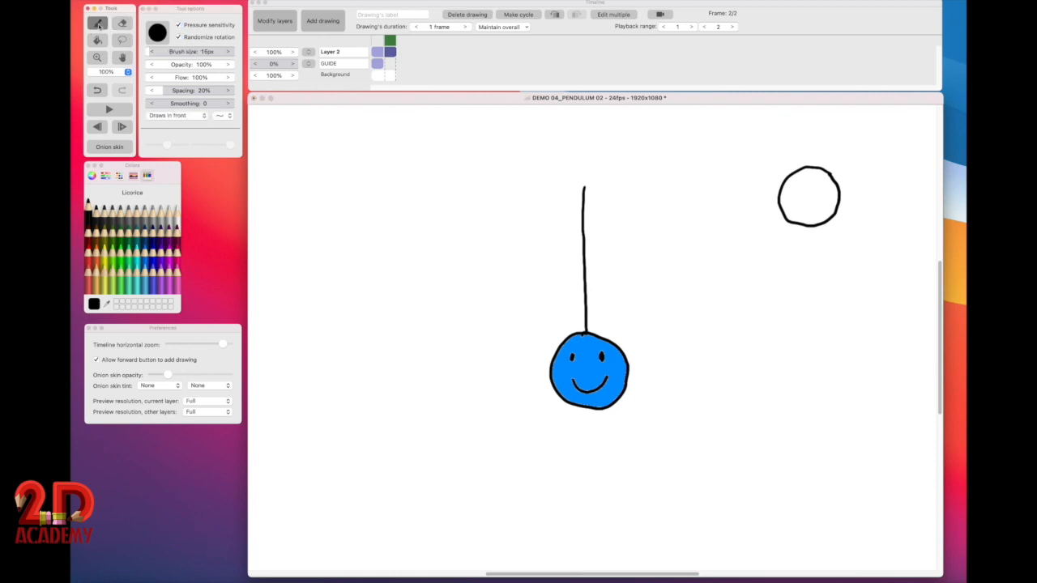
left_click_drag(809, 182, 810, 207)
Step: Lasso the pendulum in drawing 1, place its pivot at the string's upper end, and rotate it about 42°
left_click(122, 39)
mouse_move(617, 168)
left_mouse_down()
mouse_move(476, 250)
mouse_move(480, 370)
mouse_move(589, 462)
mouse_move(718, 445)
mouse_move(729, 301)
mouse_move(677, 200)
mouse_move(621, 166)
left_mouse_up()
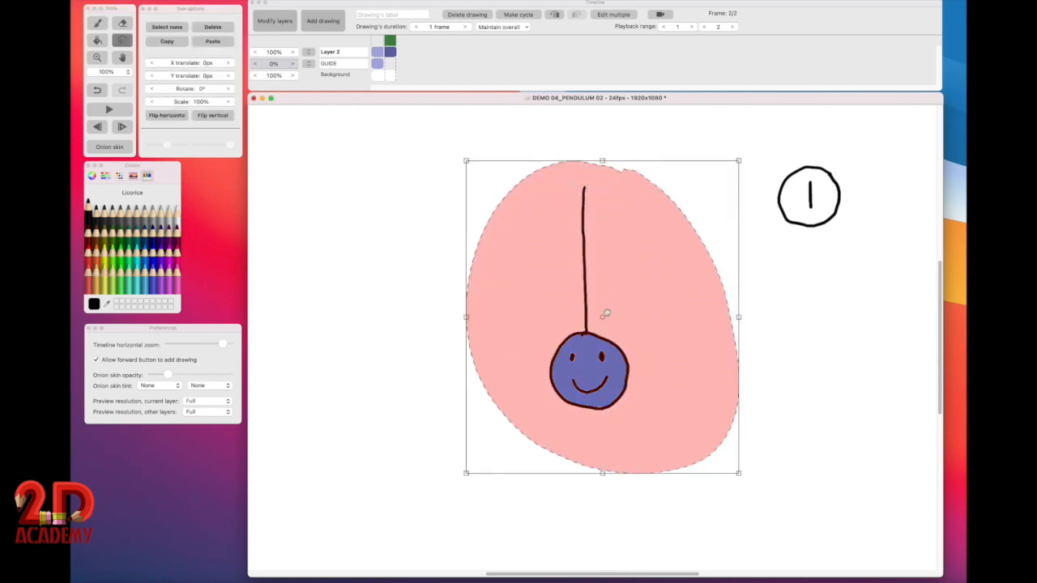
left_click_drag(603, 317, 585, 187)
left_click(170, 97)
left_click(185, 90)
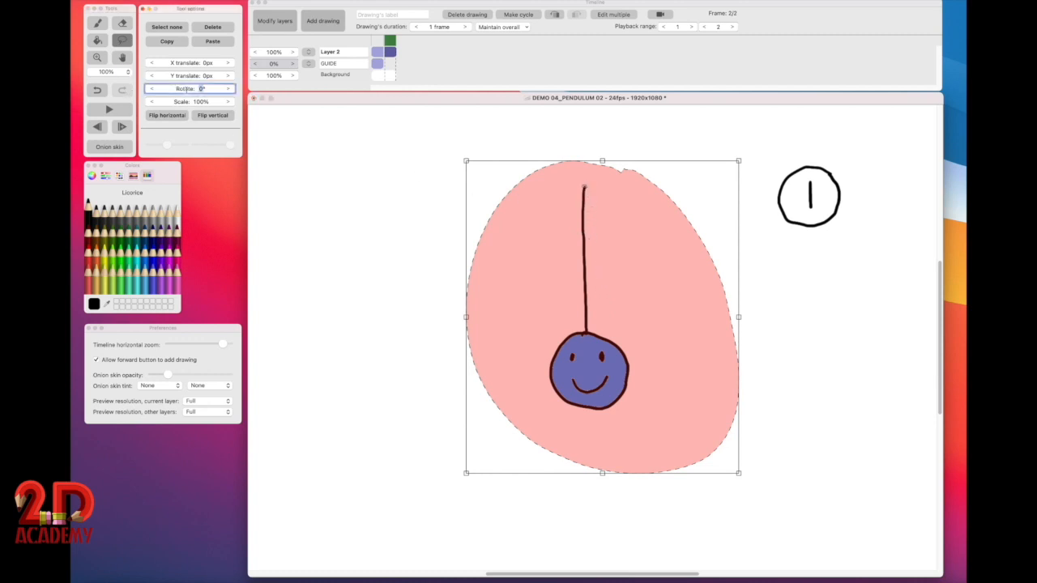
left_click_drag(186, 89, 282, 91)
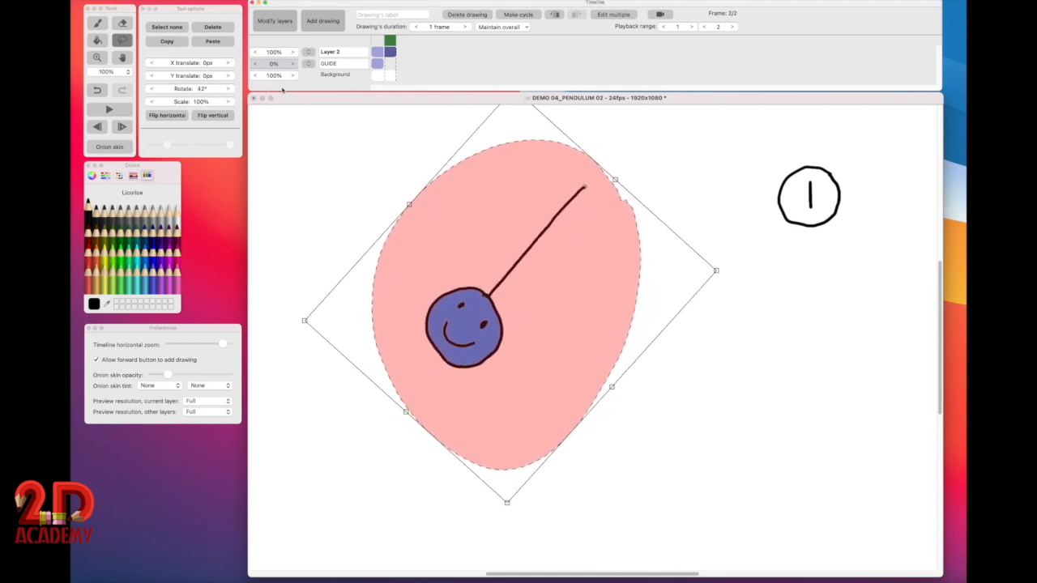
left_click(331, 213)
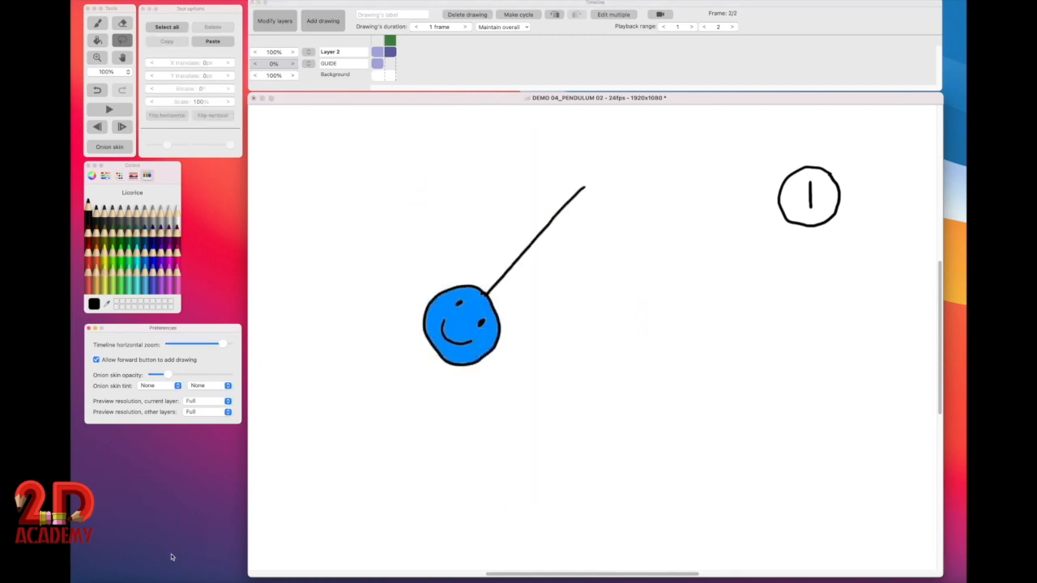
Step: Move drawing 1 one frame earlier so it comes before drawing 9, and scrub between the two frames
left_click(392, 54)
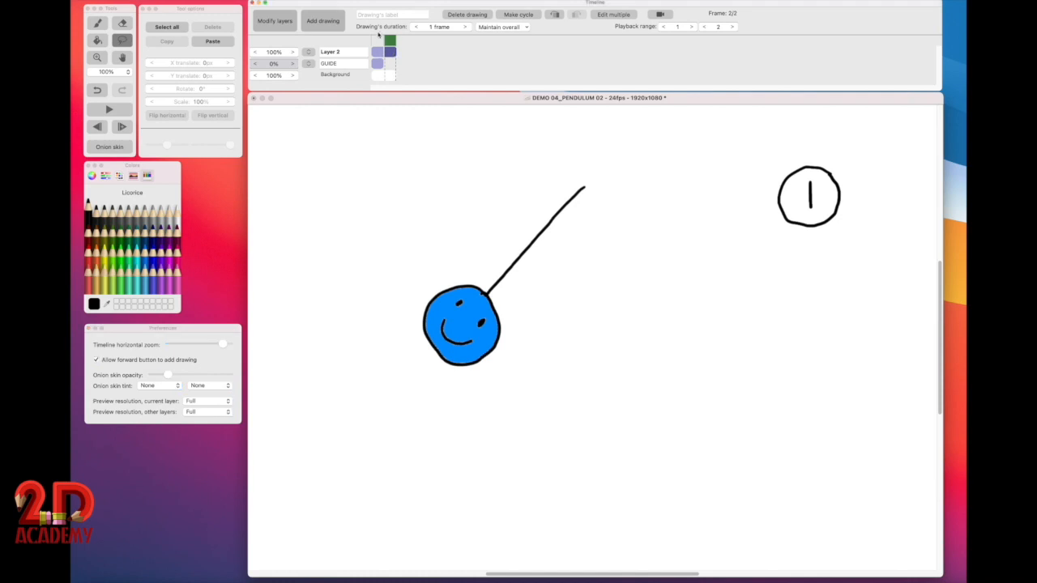
left_click(378, 41)
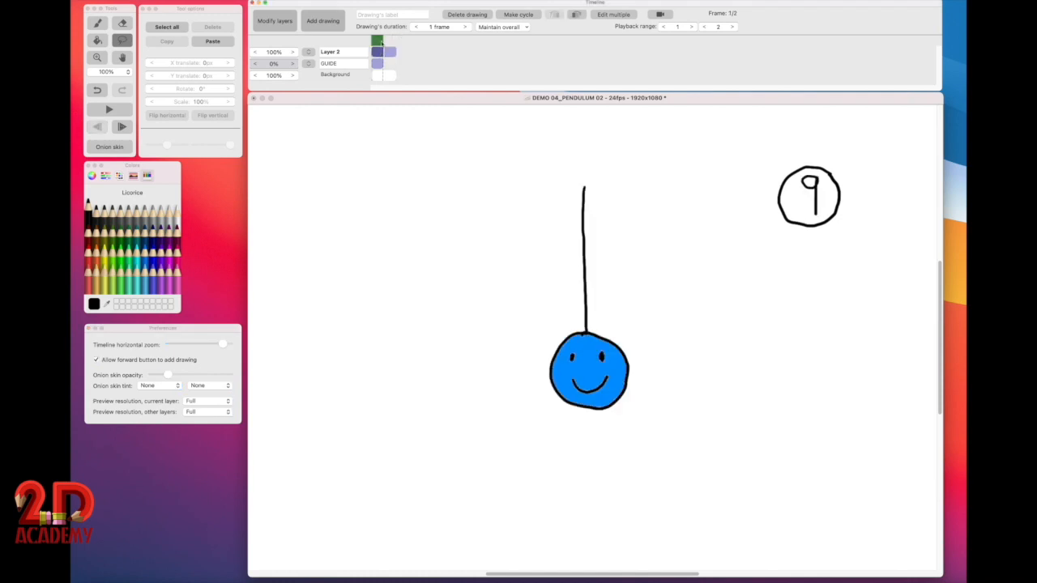
left_click_drag(379, 43, 392, 46)
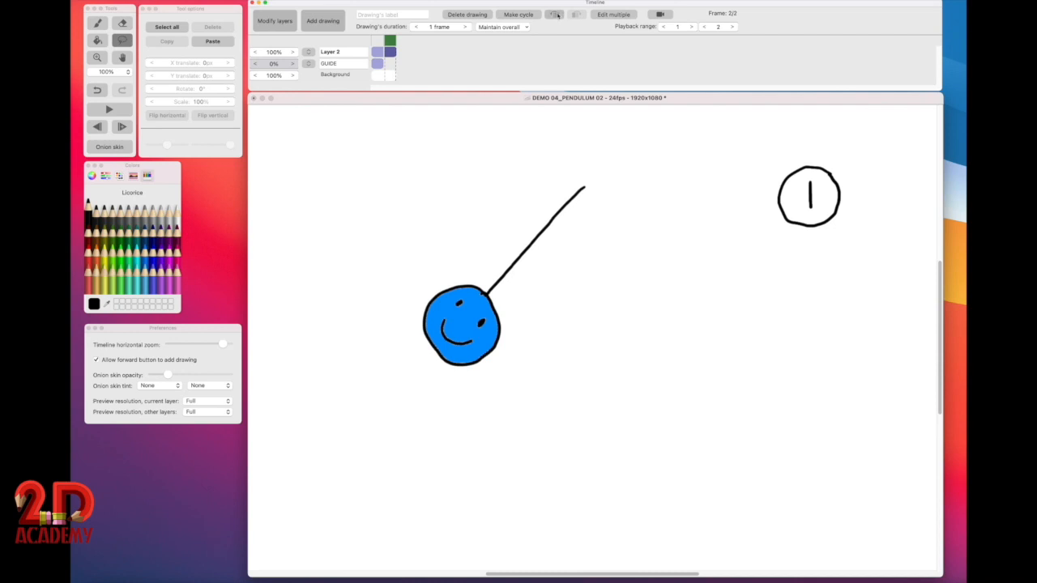
left_click(556, 14)
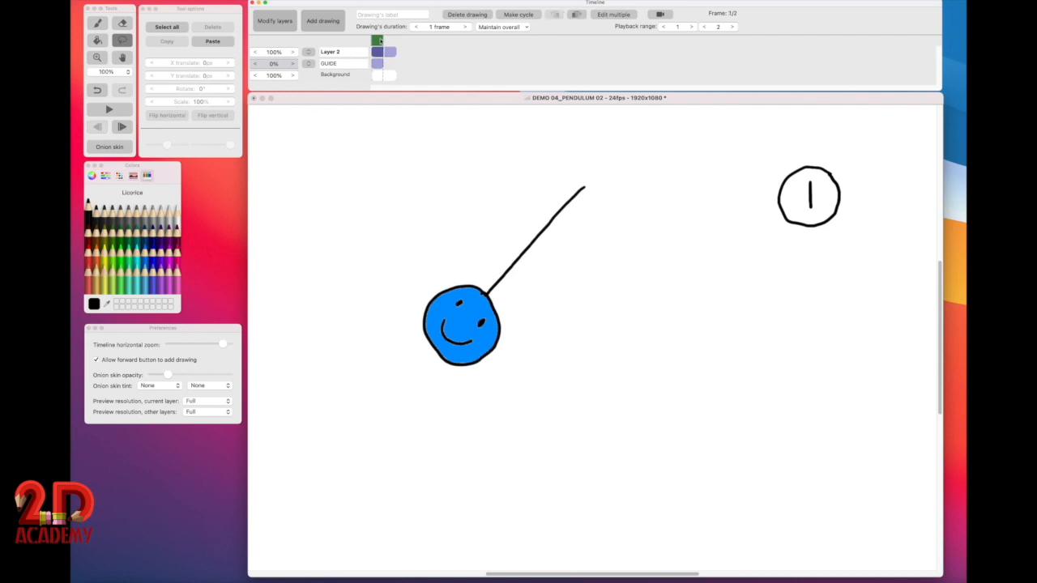
left_click_drag(378, 42, 393, 47)
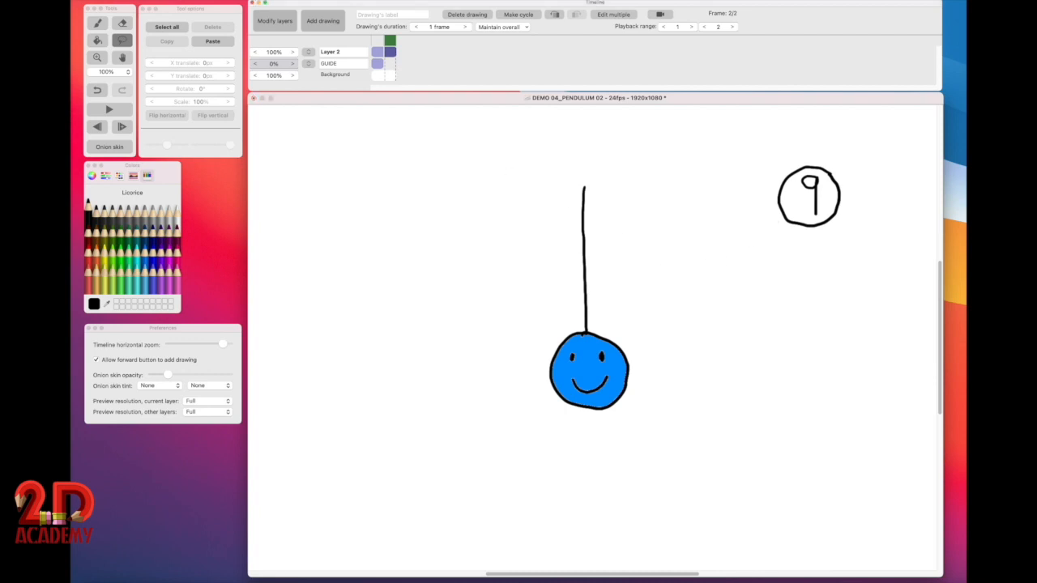
Step: Duplicate drawing 9 into a new frame after it and replace the circled 9 with 17 in the copy
left_click(324, 21)
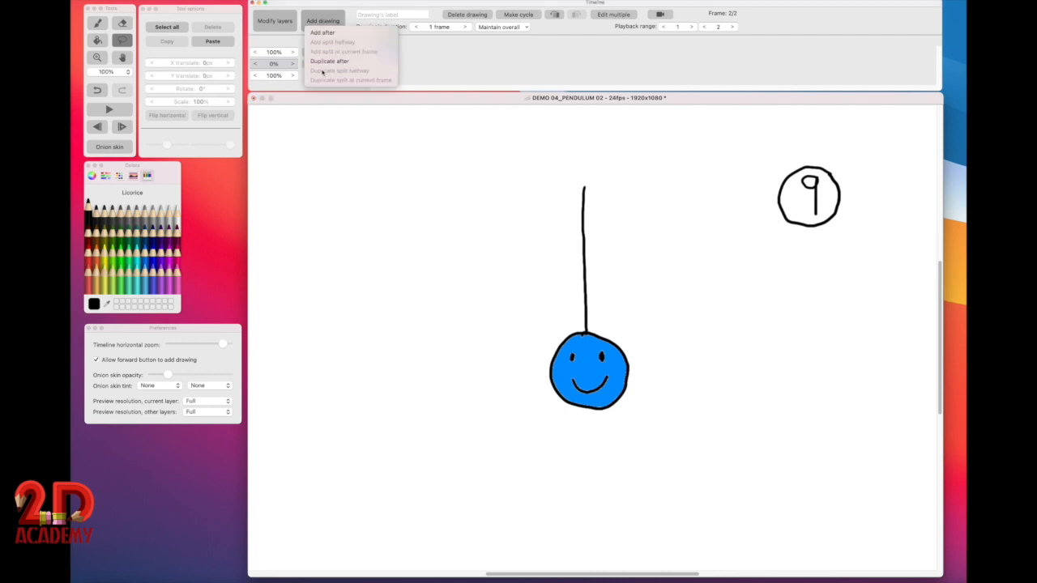
left_click(325, 62)
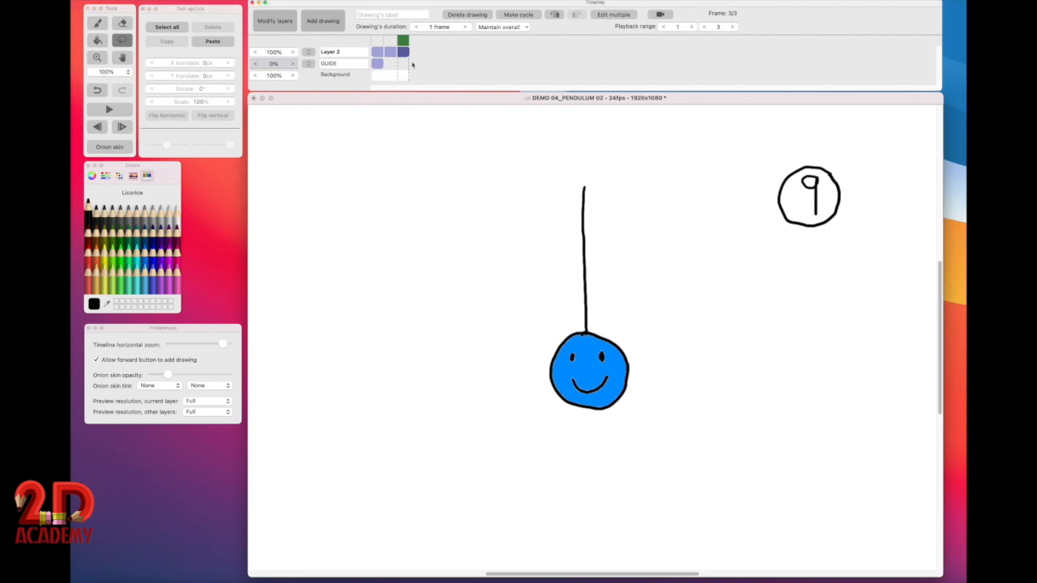
left_click(124, 24)
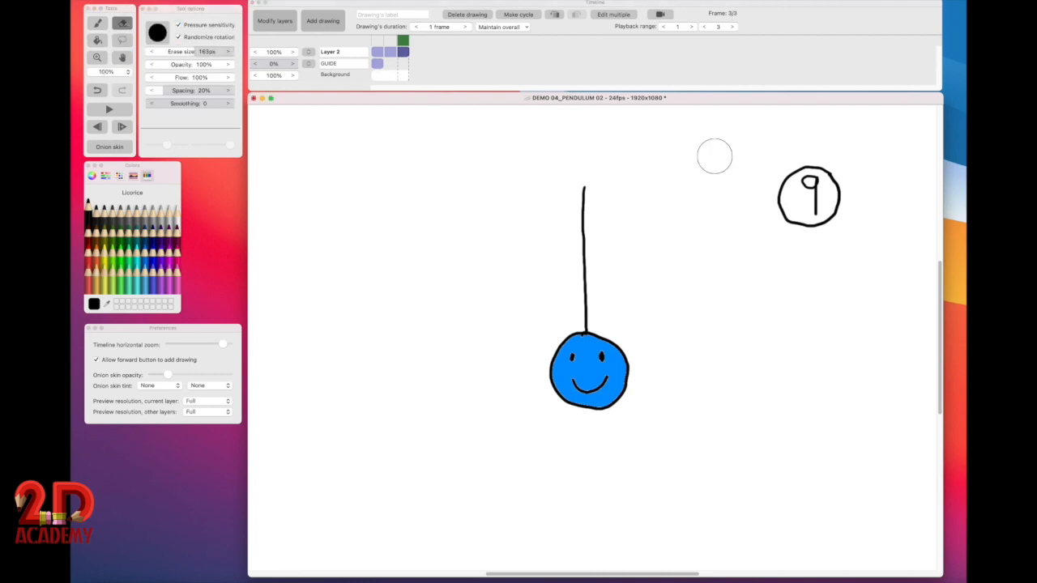
left_click_drag(811, 189, 814, 205)
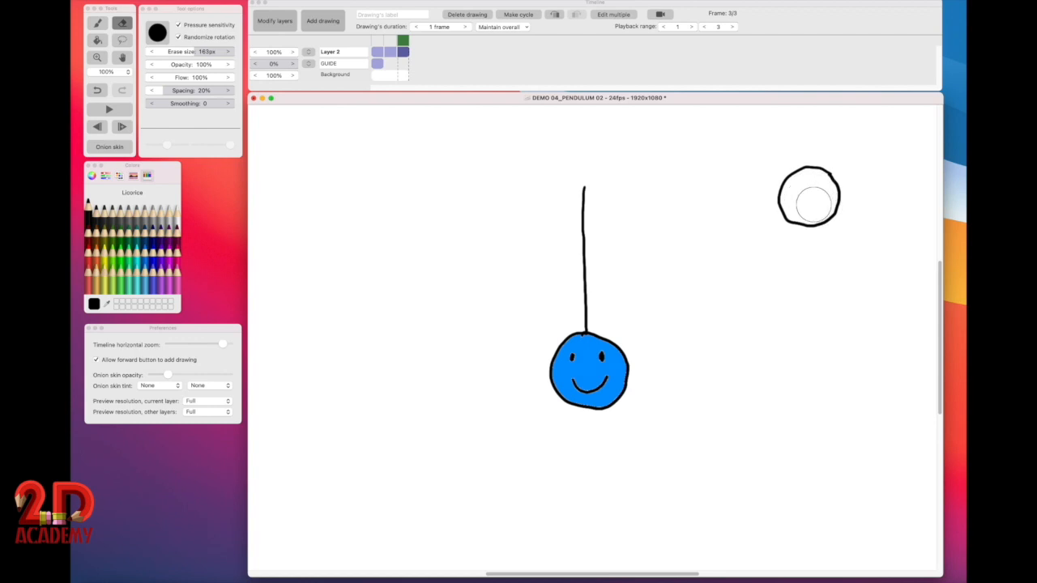
left_click(97, 22)
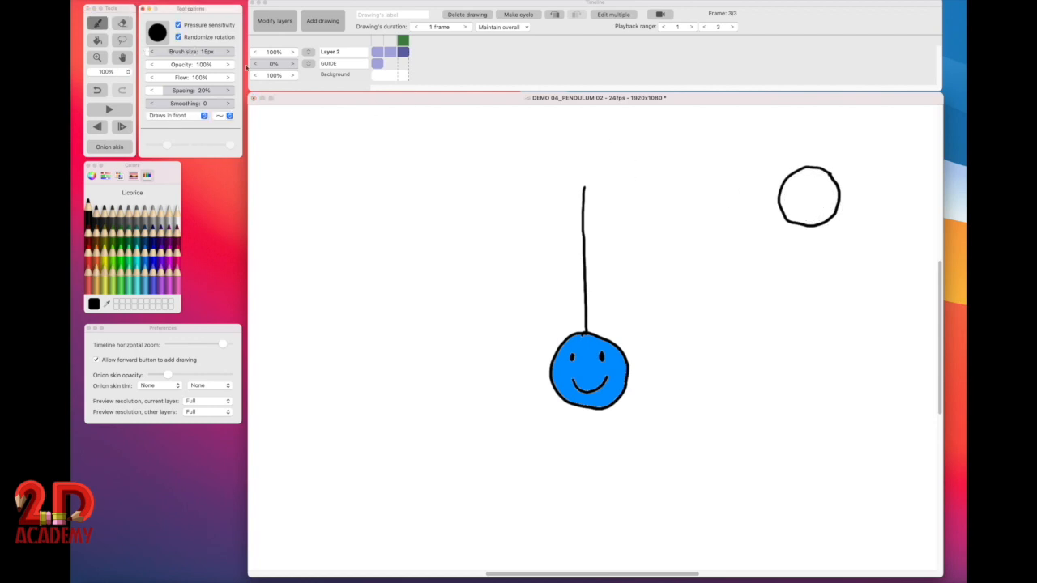
mouse_move(798, 183)
left_mouse_down()
mouse_move(799, 207)
mouse_move(827, 196)
left_mouse_up()
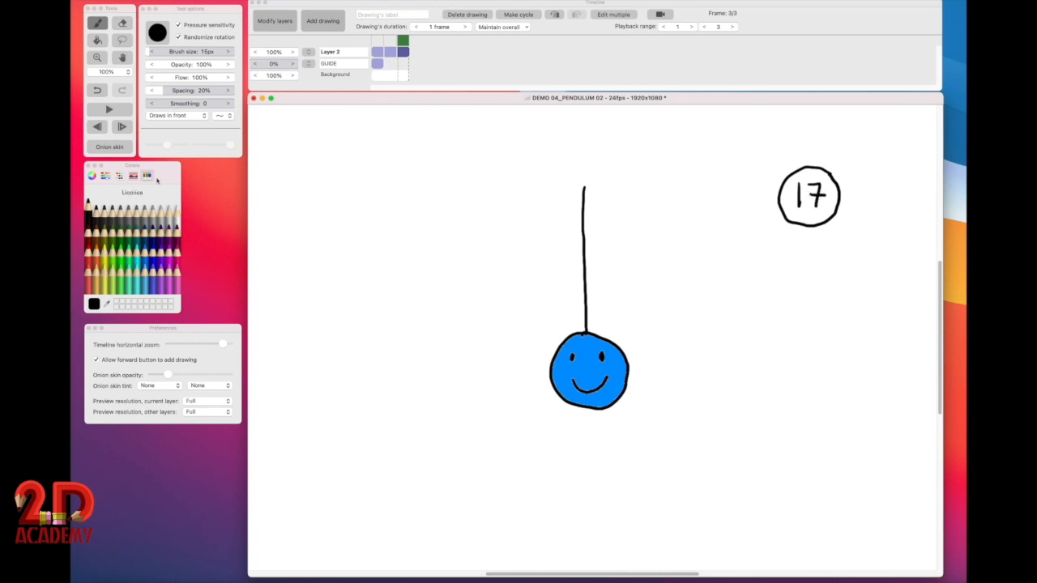
Step: With onion skin on, lasso the pendulum in drawing 17 and rotate it -43° about the string's upper end
left_click(109, 147)
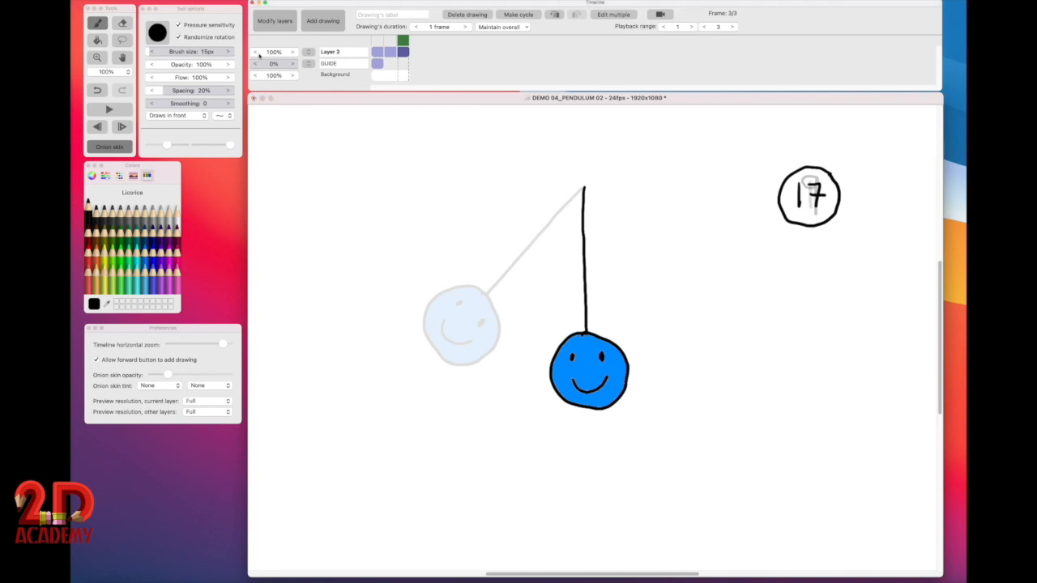
left_click(122, 40)
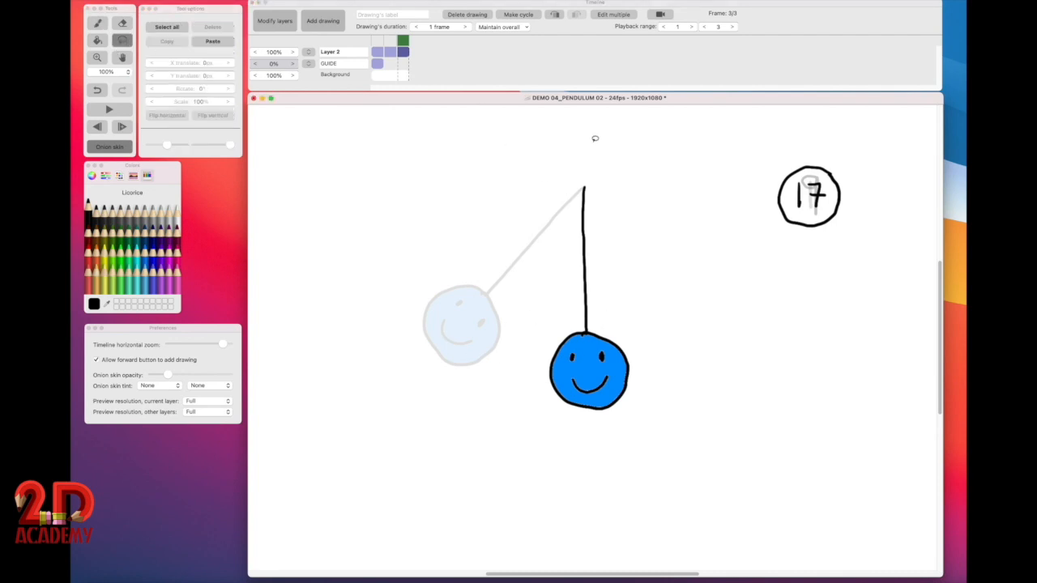
mouse_move(594, 149)
left_mouse_down()
mouse_move(546, 202)
mouse_move(507, 328)
mouse_move(566, 451)
mouse_move(718, 432)
mouse_move(721, 250)
mouse_move(645, 163)
mouse_move(606, 146)
left_mouse_up()
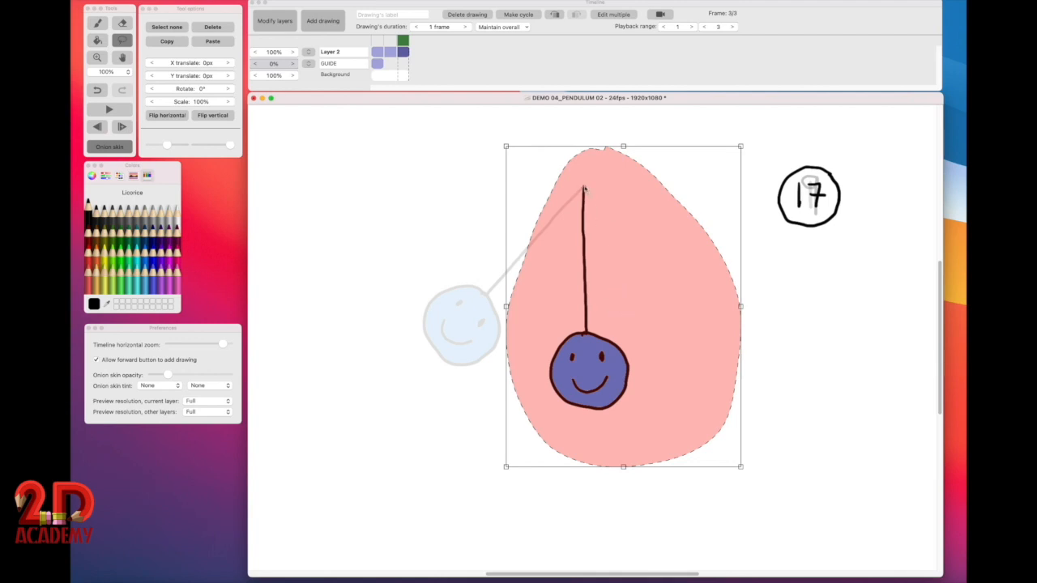
left_click(172, 88)
left_click_drag(197, 89, 97, 110)
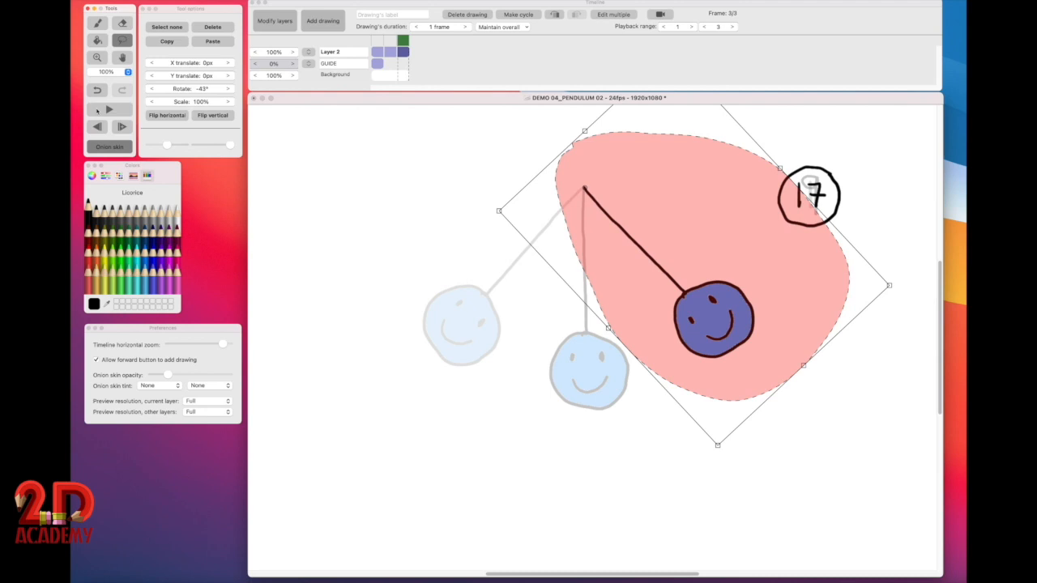
left_click(474, 401)
left_click(367, 20)
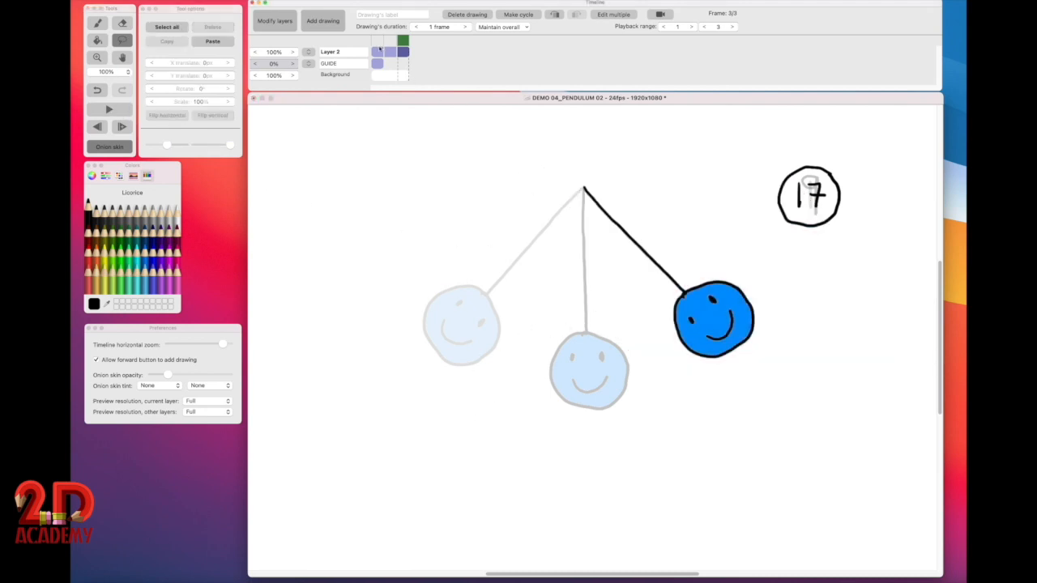
Step: Flip back and forth through drawings 1, 9 and 17 without onion skin to check the pendulum's swing
left_click(330, 65)
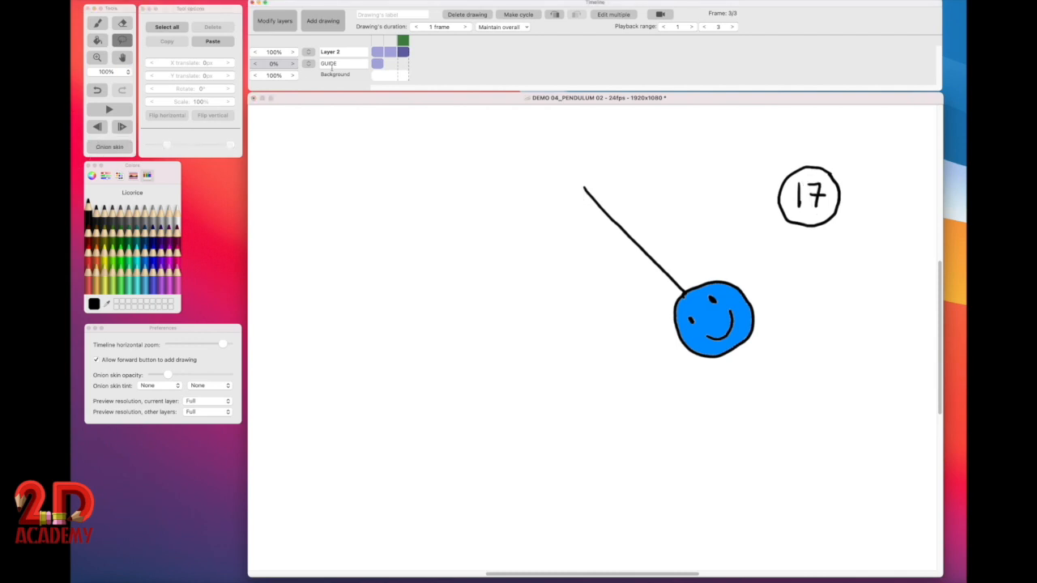
left_click(377, 52)
left_click(390, 40)
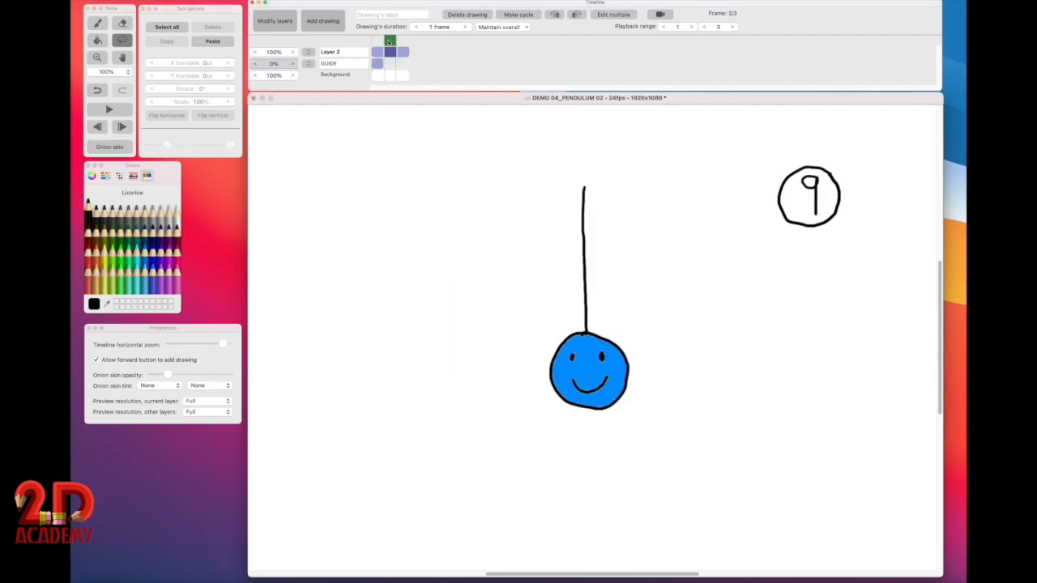
left_click(402, 41)
left_click(390, 40)
left_click(377, 41)
left_click(389, 41)
left_click(403, 40)
left_click(390, 41)
left_click(377, 40)
left_click(389, 40)
left_click(402, 41)
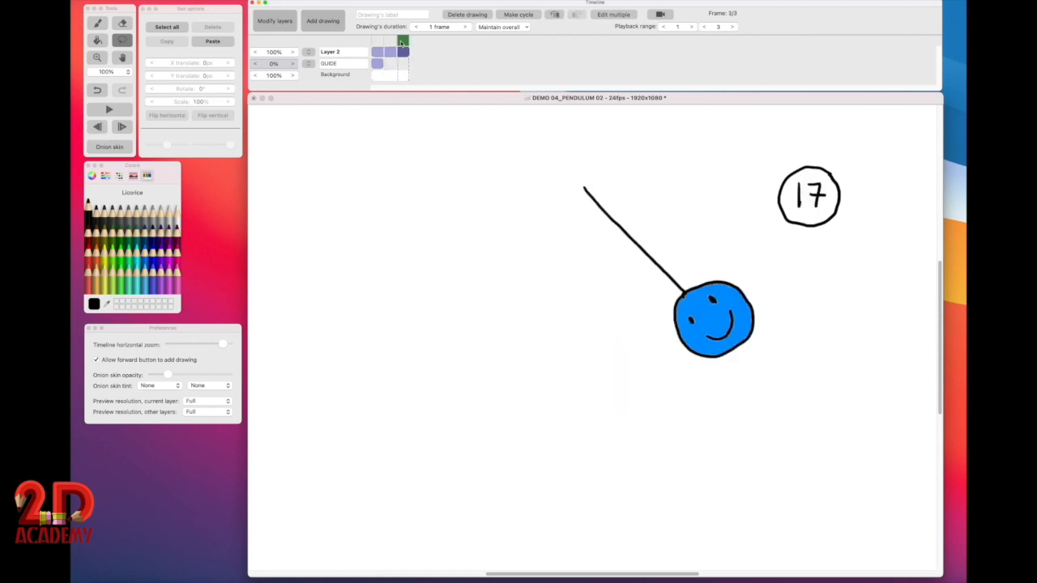
left_click(389, 41)
left_click(377, 41)
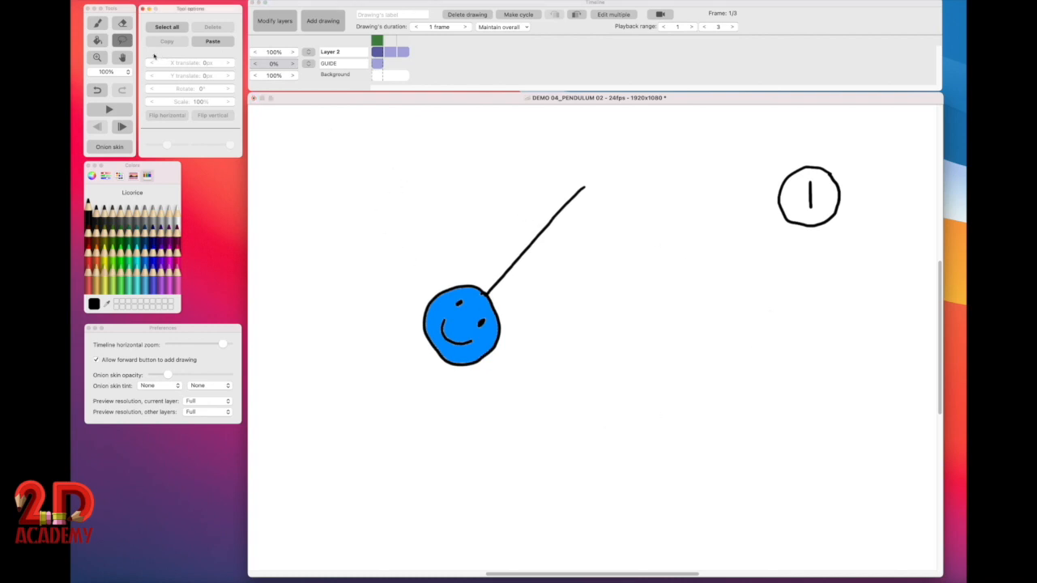
Step: Draw a grey timing chart below the pendulum in drawing 1, from circled 1 to circled 9, with ticks 2 to 8 and 7 in parentheses
left_click(103, 25)
left_click(98, 25)
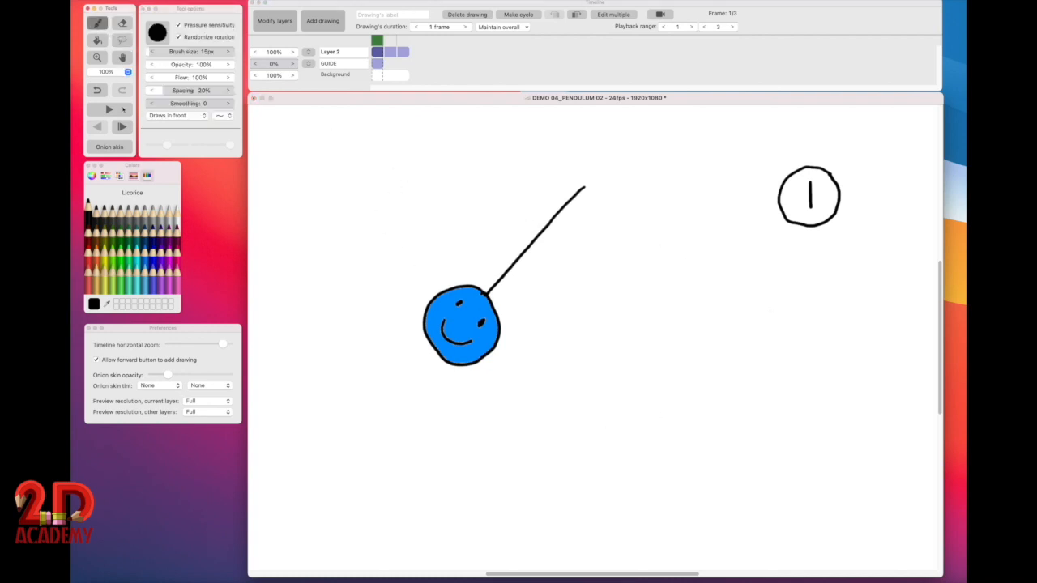
left_click(154, 213)
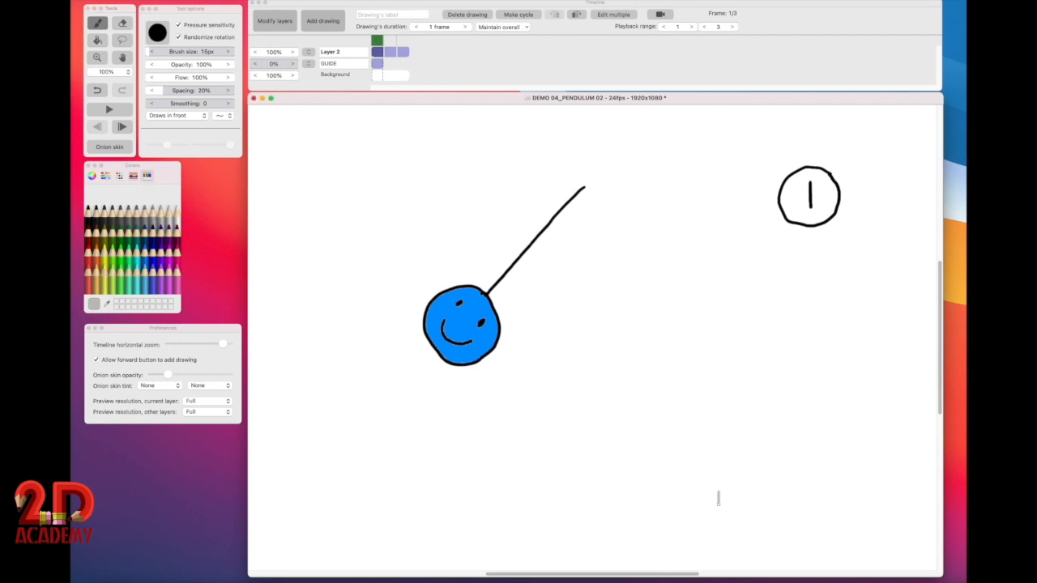
mouse_move(718, 492)
left_mouse_down()
mouse_move(810, 510)
mouse_move(885, 508)
mouse_move(884, 493)
left_mouse_up()
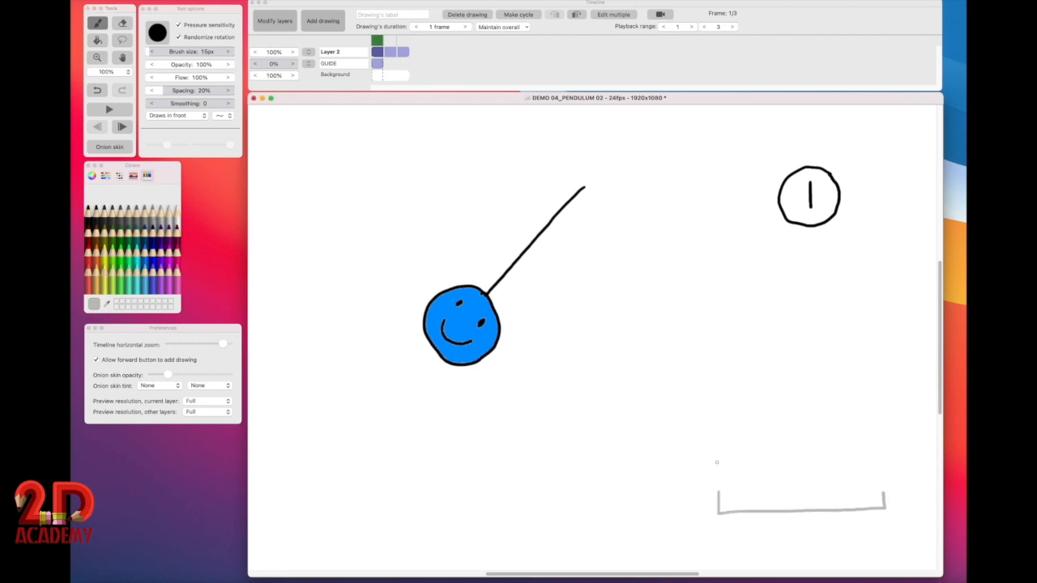
mouse_move(716, 460)
left_mouse_down()
mouse_move(716, 476)
mouse_move(700, 460)
mouse_move(728, 481)
mouse_move(726, 452)
mouse_move(718, 497)
left_mouse_up()
mouse_move(804, 483)
left_mouse_down()
mouse_move(803, 505)
mouse_move(739, 512)
mouse_move(730, 523)
mouse_move(749, 524)
left_mouse_up()
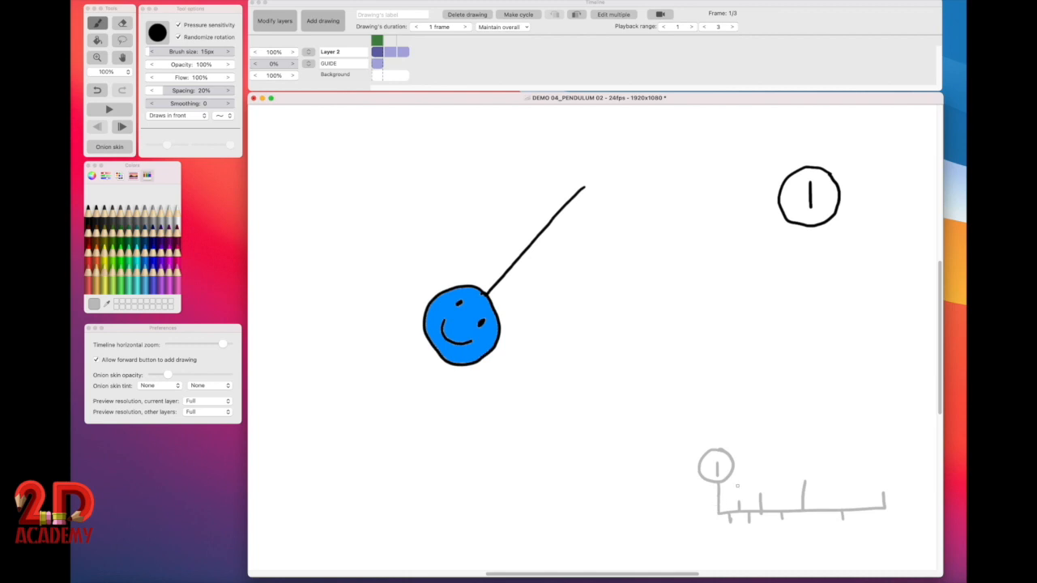
mouse_move(734, 485)
left_mouse_down()
mouse_move(735, 497)
mouse_move(773, 472)
mouse_move(803, 475)
mouse_move(818, 463)
mouse_move(812, 480)
mouse_move(791, 481)
left_mouse_up()
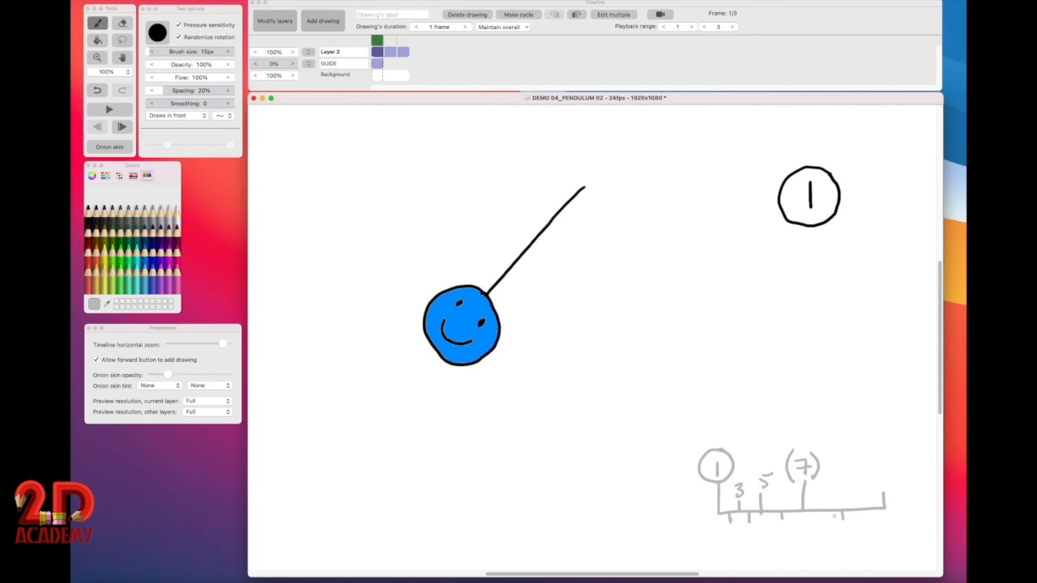
mouse_move(889, 463)
left_mouse_down()
mouse_move(891, 481)
mouse_move(873, 457)
mouse_move(885, 490)
mouse_move(903, 466)
mouse_move(883, 454)
left_mouse_up()
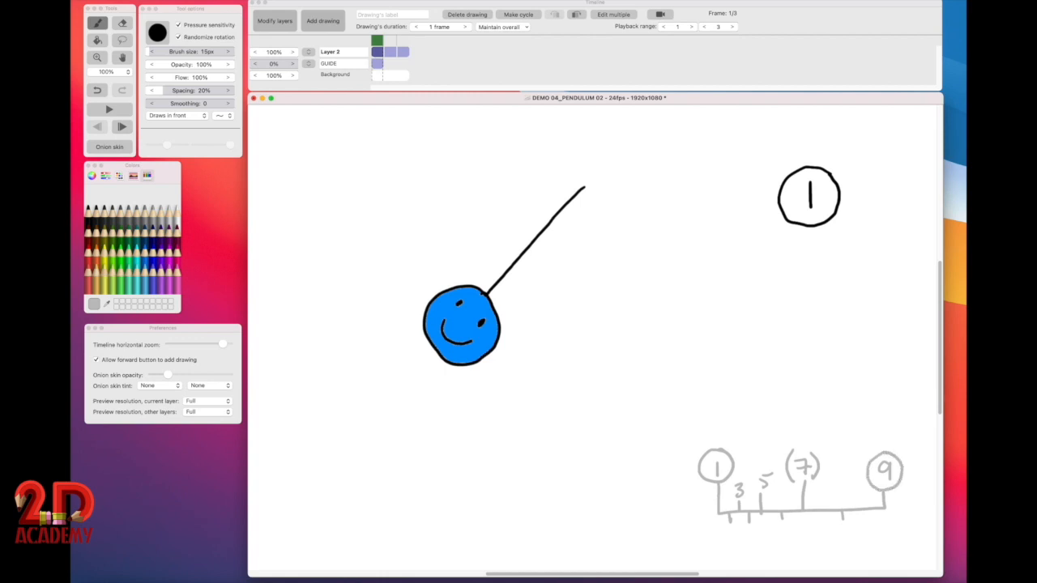
left_click_drag(724, 527, 783, 532)
left_click_drag(846, 521, 846, 525)
Step: Duplicate drawing 1 into a new frame after it and erase the circled 1 digit and the timing chart from the copy
left_click(120, 148)
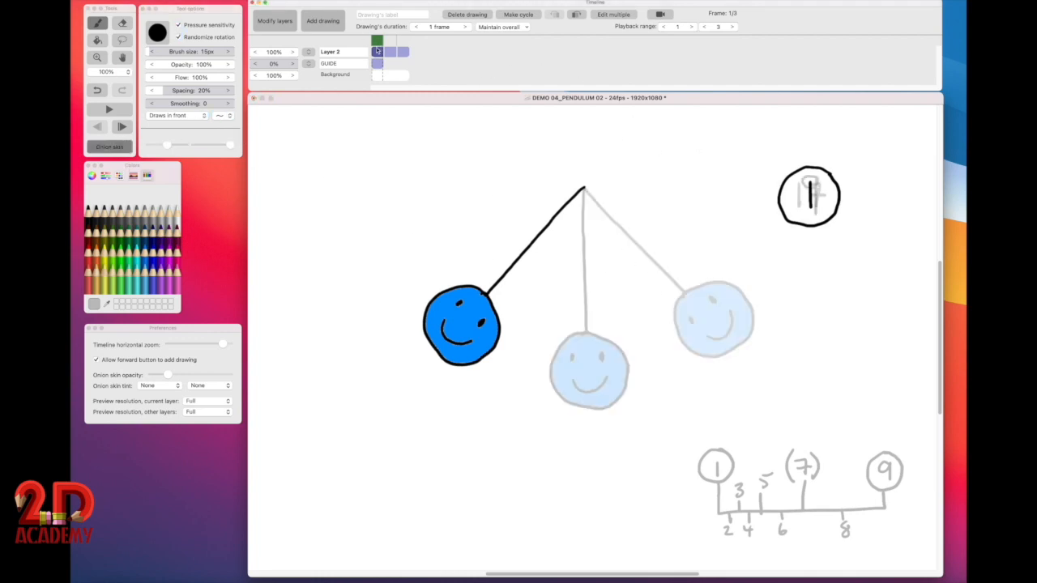
left_click(377, 51)
left_click(327, 22)
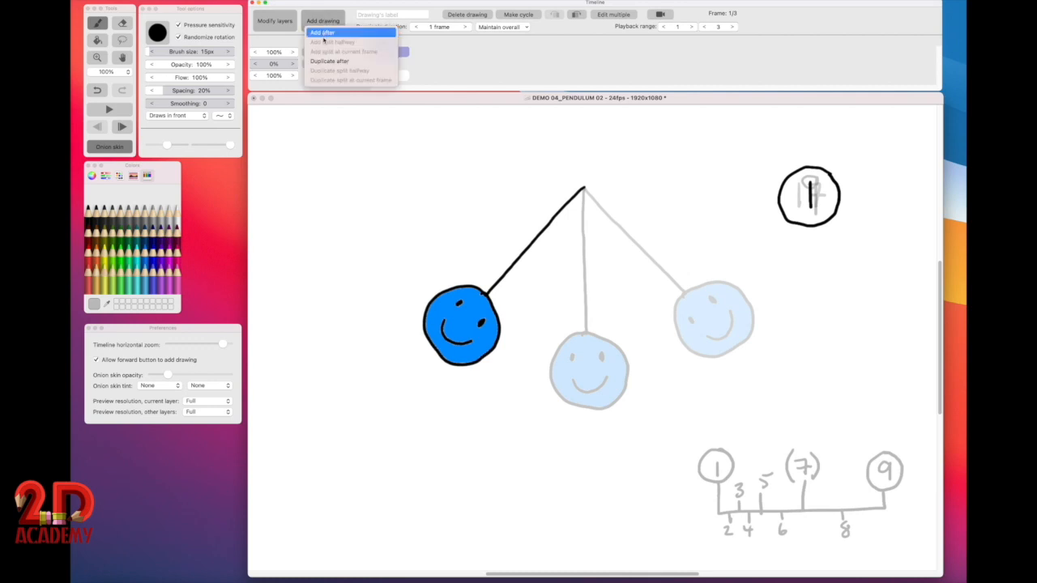
left_click(329, 60)
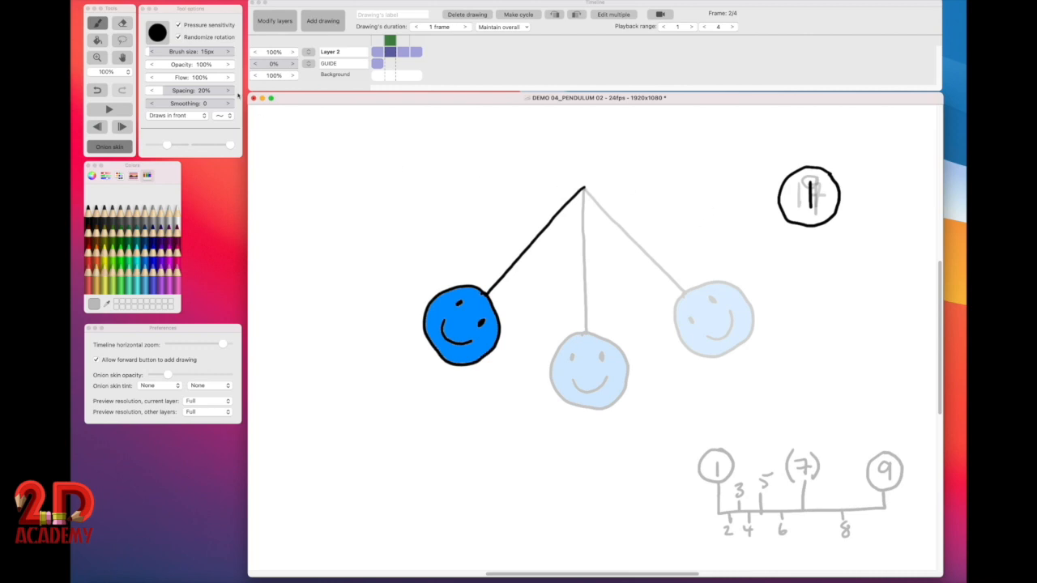
left_click(121, 23)
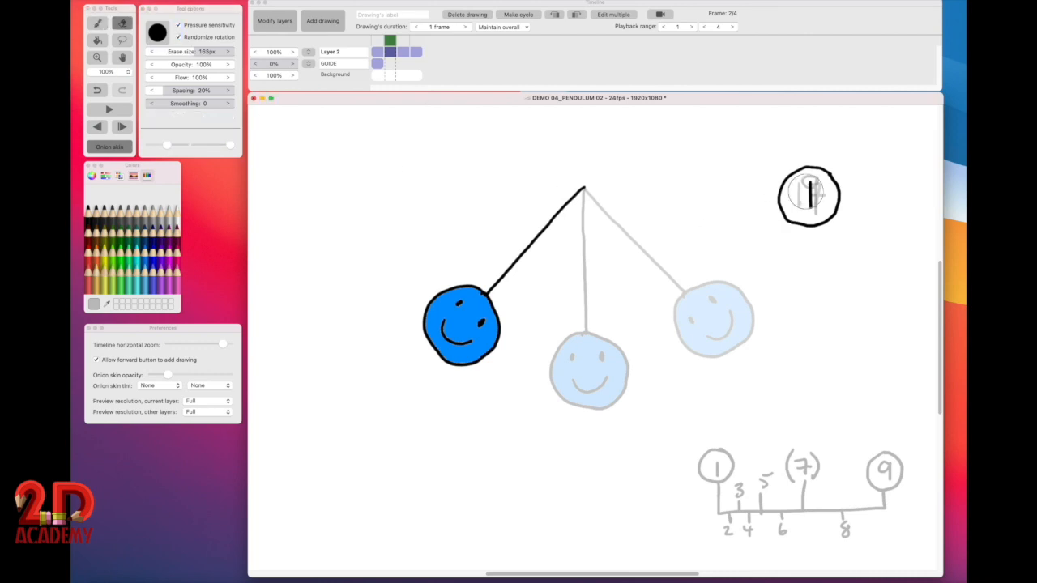
left_click_drag(806, 193, 811, 201)
mouse_move(713, 462)
left_mouse_down()
mouse_move(649, 507)
mouse_move(854, 502)
mouse_move(879, 511)
mouse_move(926, 504)
mouse_move(902, 492)
mouse_move(919, 470)
left_mouse_up()
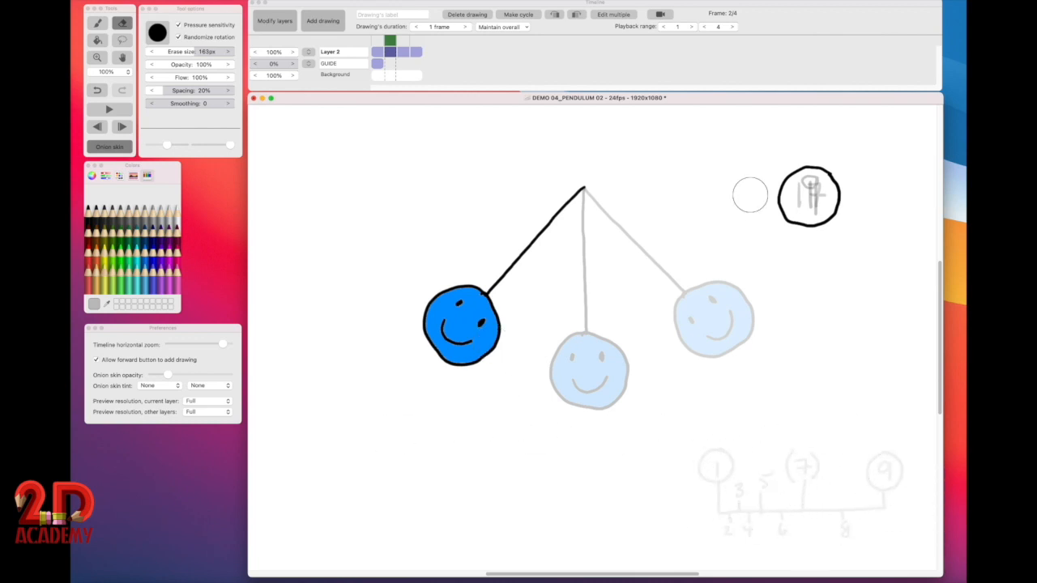
Step: Write a black 7 inside the copy's circle and erase the circle's upper and lower arcs to leave parentheses around it
left_click(121, 22)
left_click(97, 22)
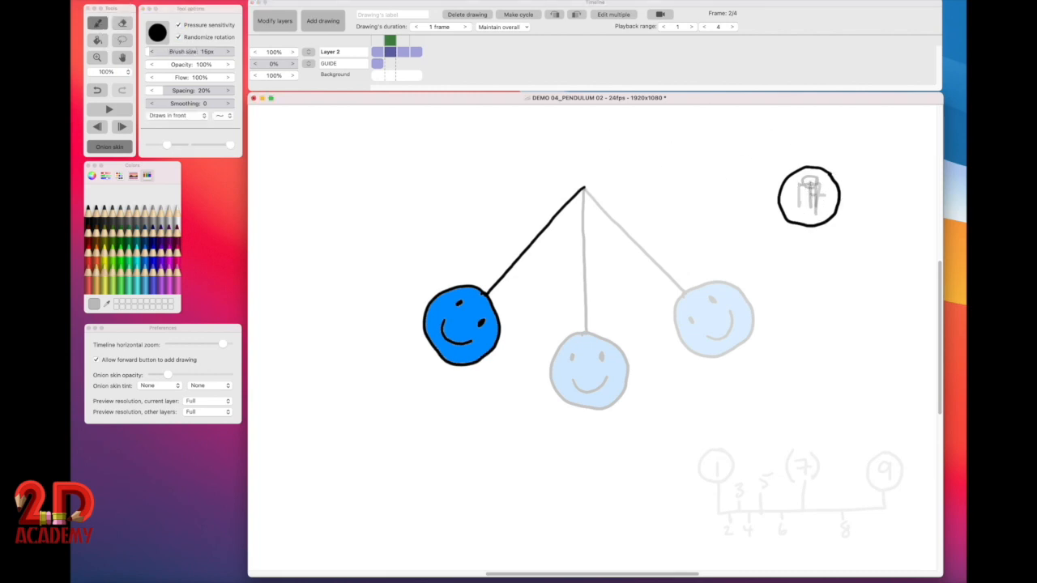
key("super+z")
left_click(88, 210)
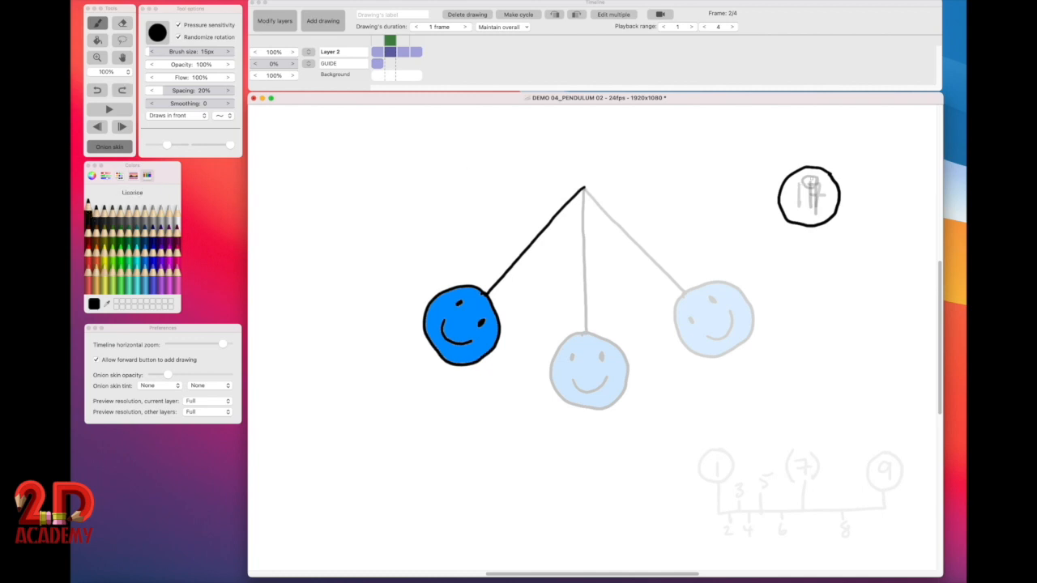
mouse_move(798, 184)
left_mouse_down()
mouse_move(817, 183)
mouse_move(811, 210)
mouse_move(824, 197)
left_mouse_up()
left_click(159, 90)
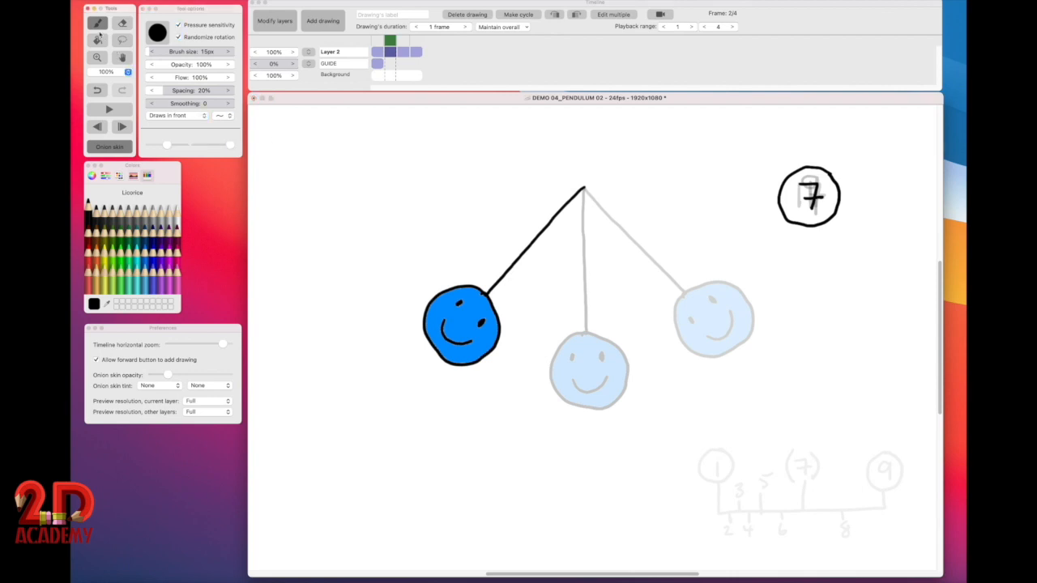
left_click(121, 22)
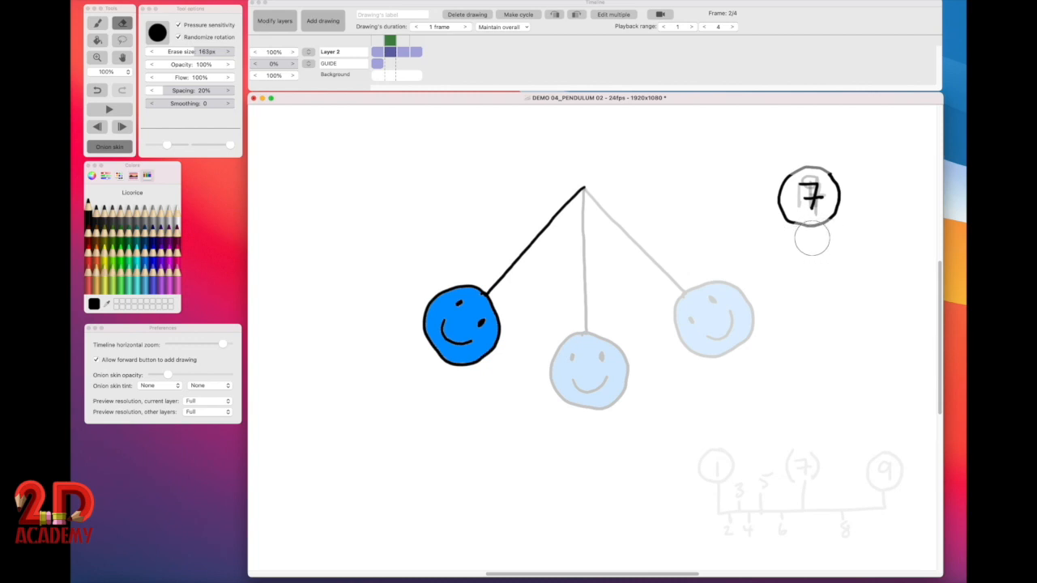
left_click(101, 149)
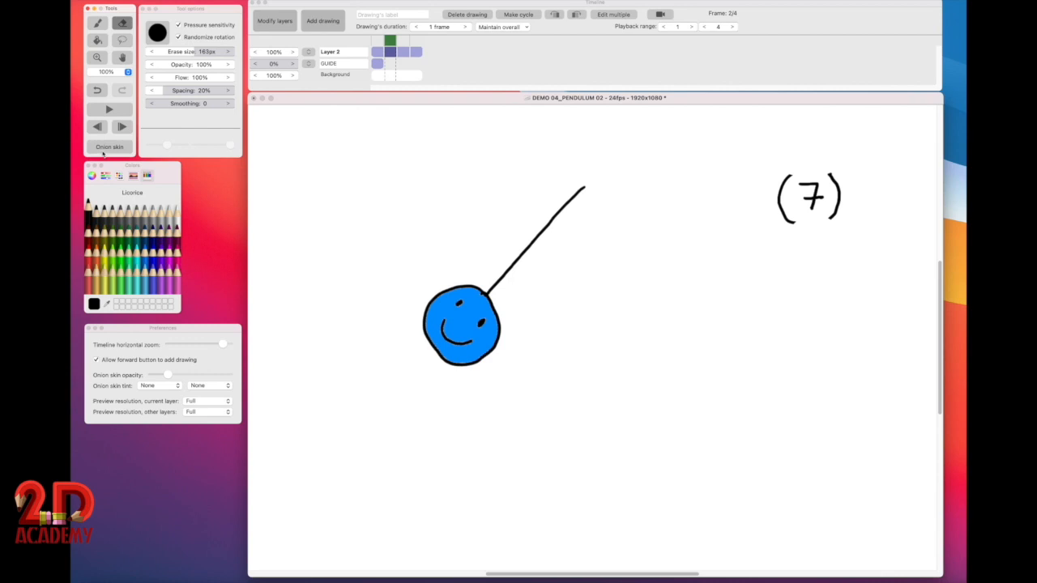
left_click(103, 149)
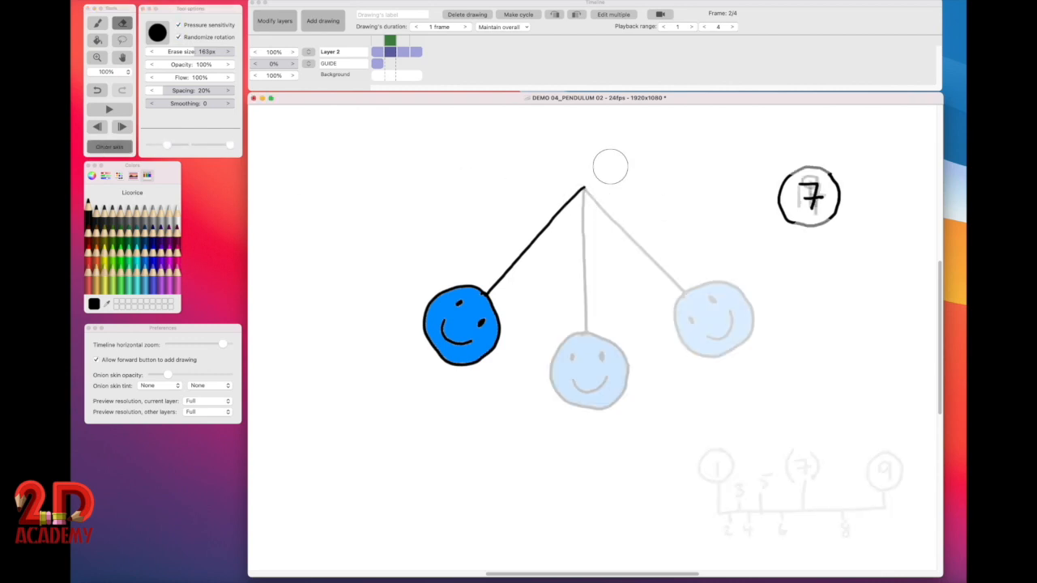
Step: Lasso the pendulum in drawing 7 and rotate it -21° about the string's upper end, keeping the scale at 100%
left_click(121, 40)
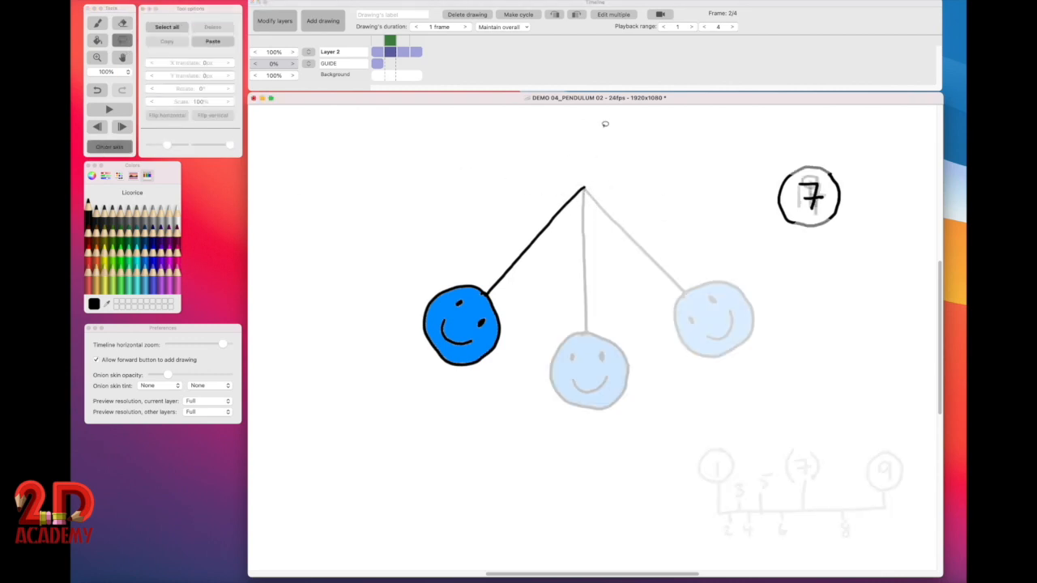
mouse_move(593, 157)
left_mouse_down()
mouse_move(370, 266)
mouse_move(556, 429)
mouse_move(620, 148)
mouse_move(556, 178)
left_mouse_up()
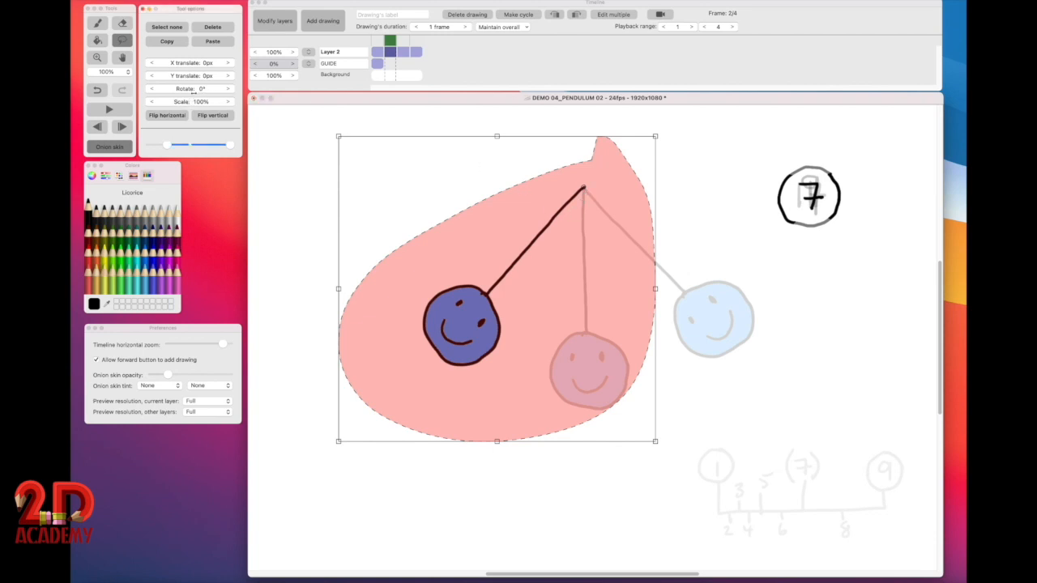
mouse_move(193, 92)
left_mouse_down()
mouse_move(147, 102)
mouse_move(170, 103)
left_mouse_up()
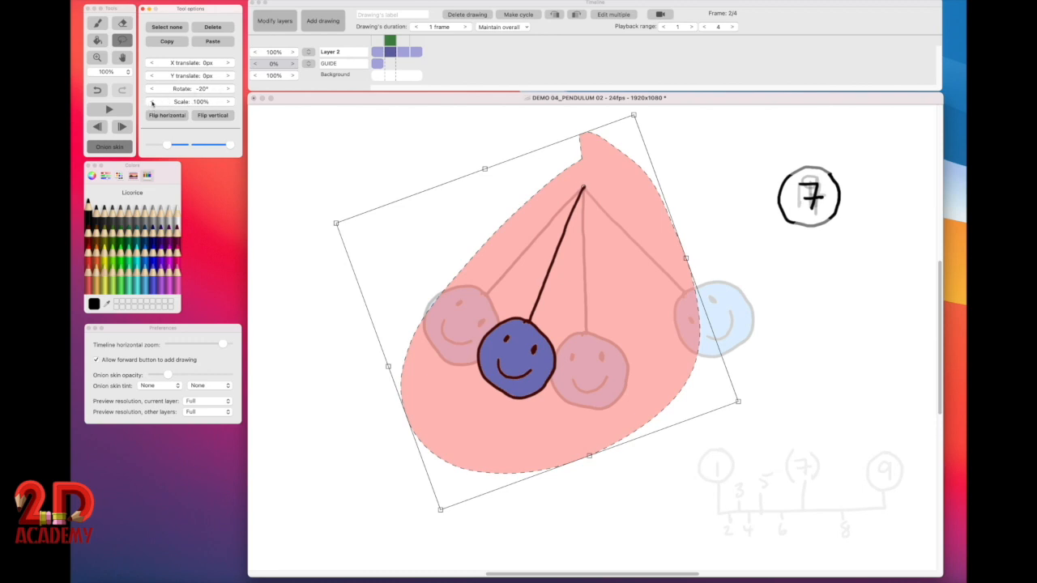
left_click(151, 103)
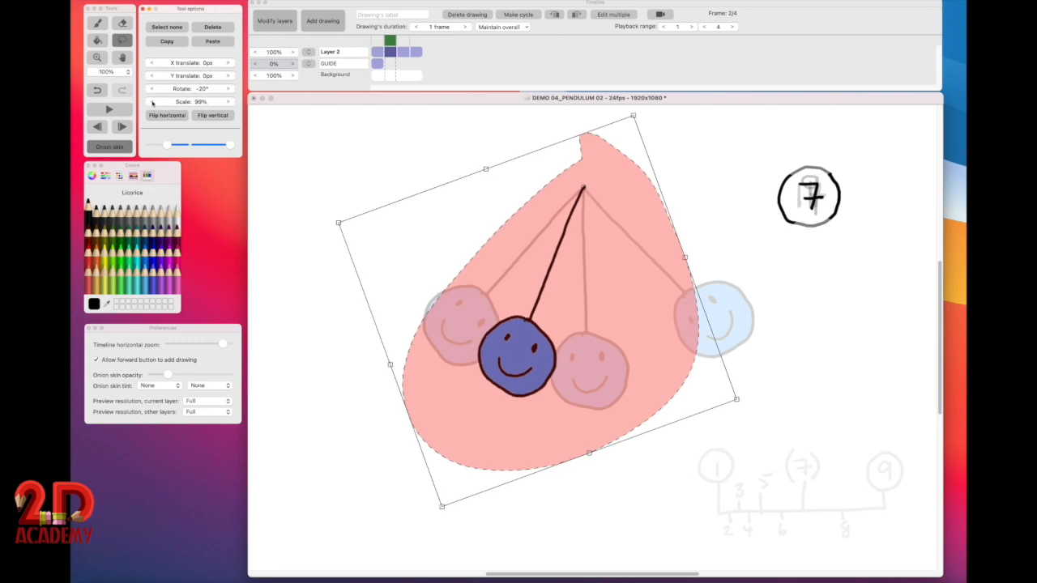
left_click(228, 101)
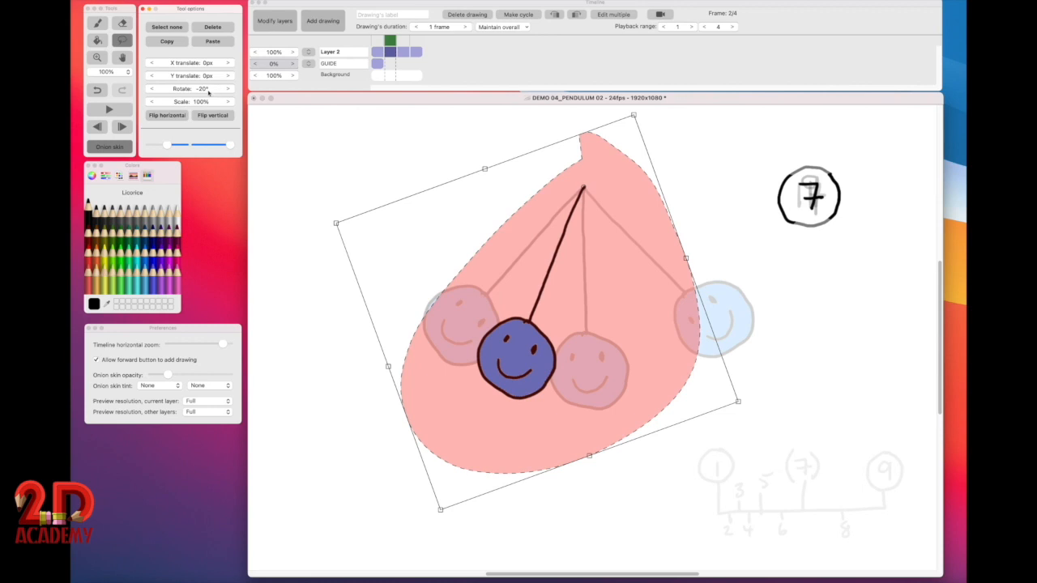
left_click(152, 89)
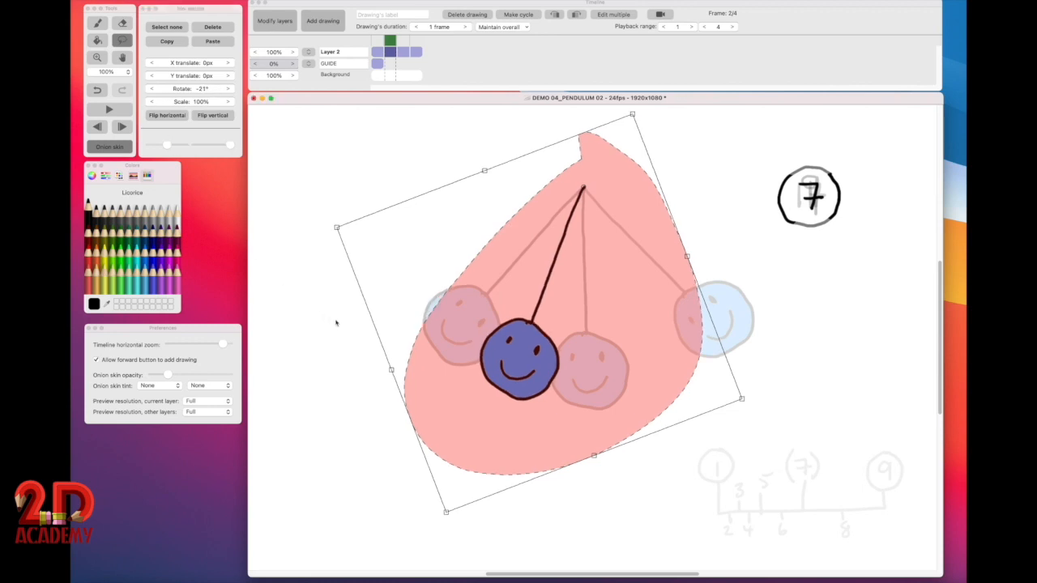
left_click(324, 276)
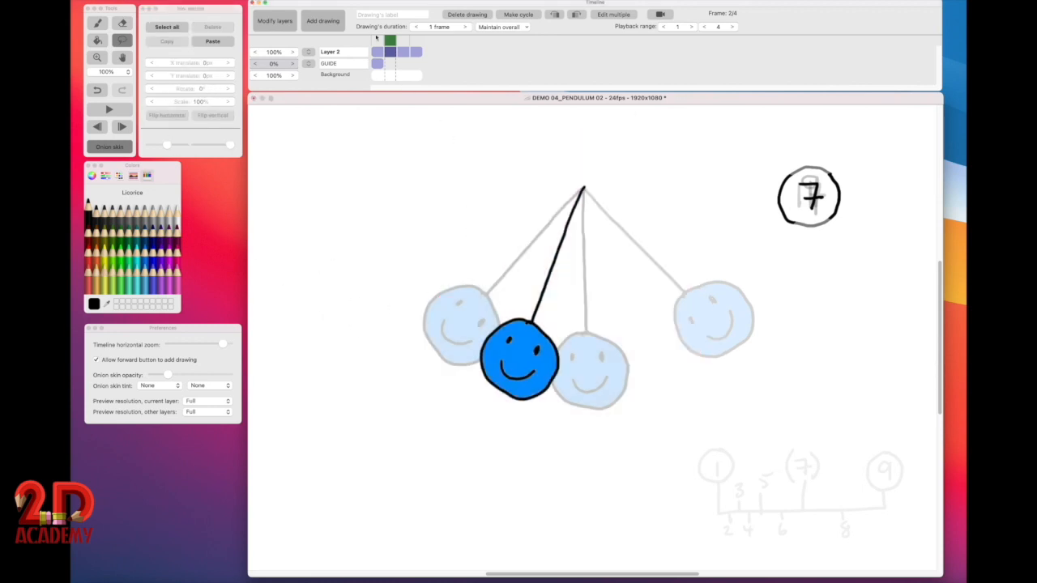
Step: Go to drawing 1 in the first frame and duplicate it into a new frame directly after it
mouse_move(388, 42)
left_mouse_down()
mouse_move(378, 41)
mouse_move(402, 44)
mouse_move(378, 45)
left_mouse_up()
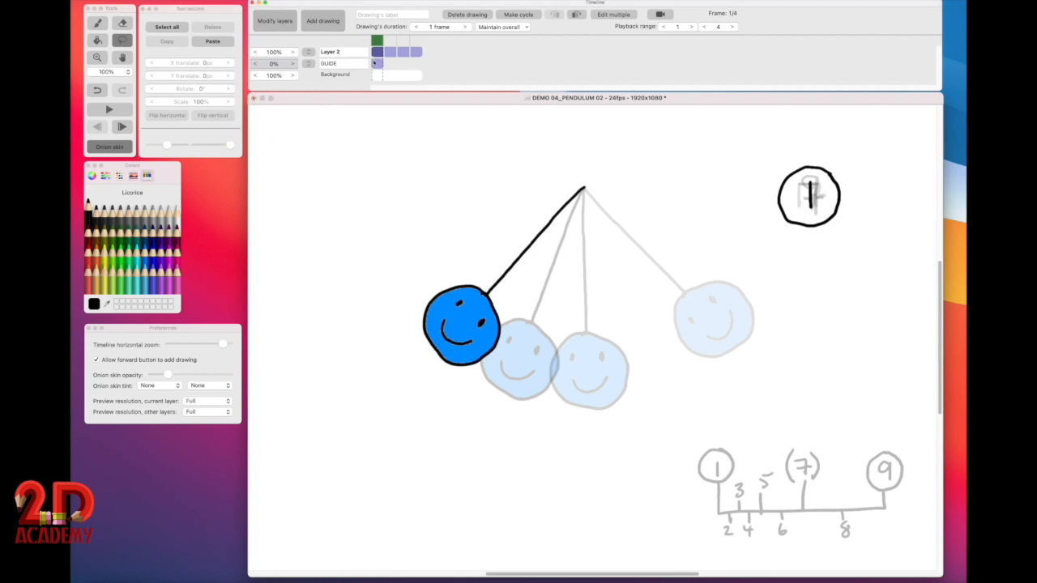
left_click(311, 17)
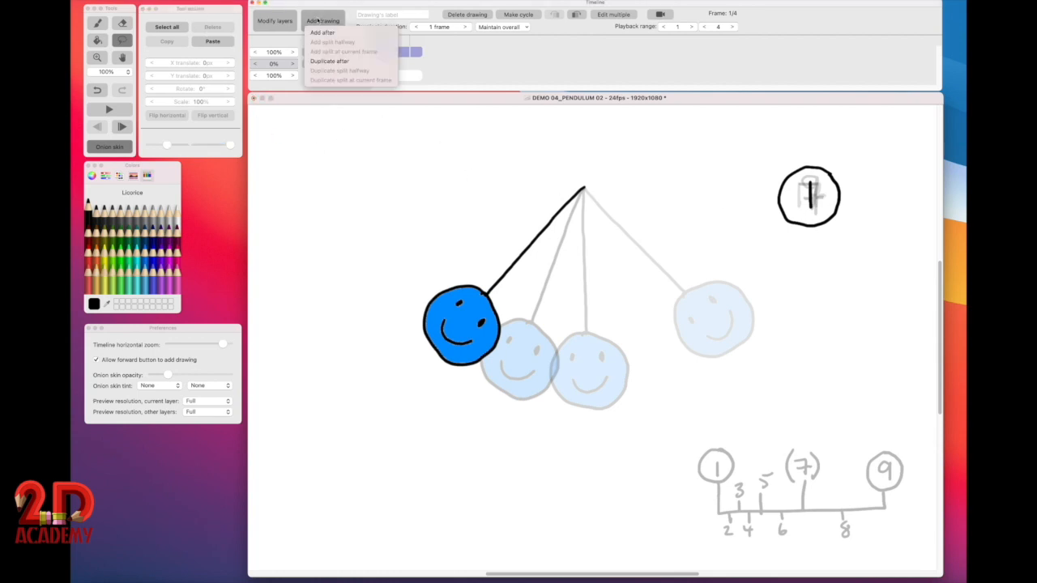
left_click(318, 63)
left_click(389, 51)
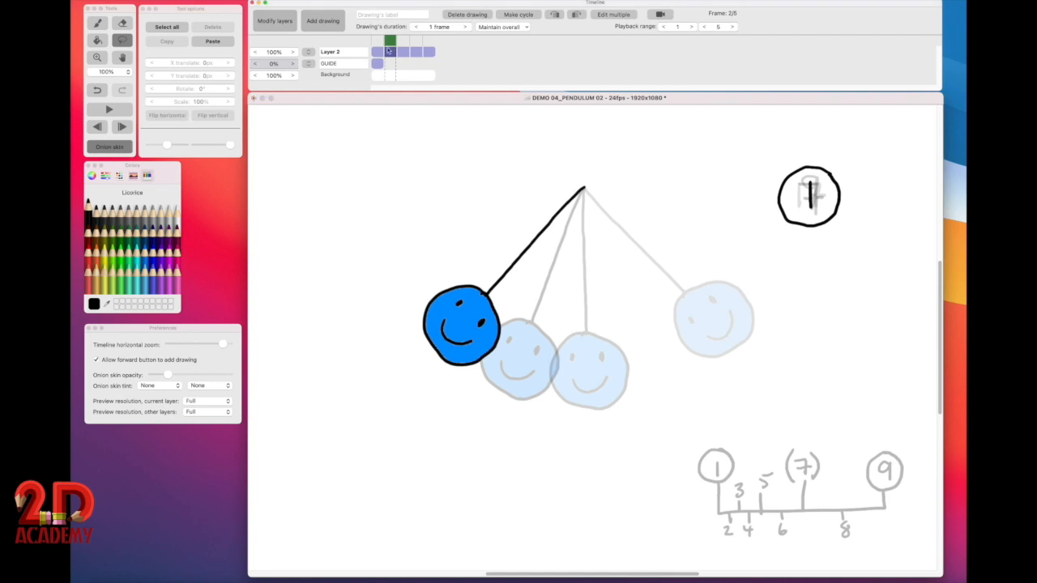
Step: Replace the circled 1 with a black 5 and erase the timing chart from the copy in frame 2
left_click(122, 22)
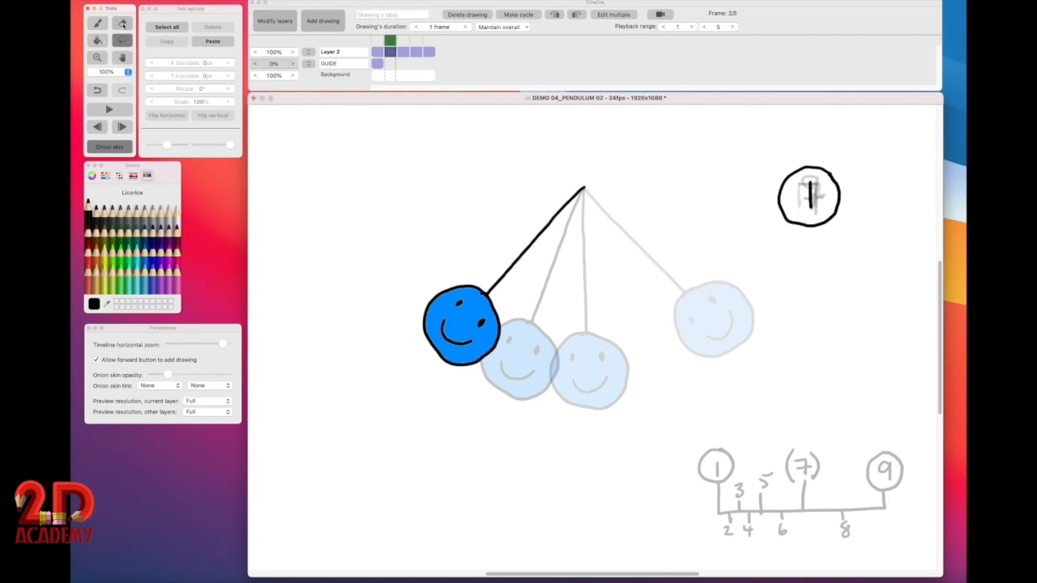
left_click_drag(813, 199, 816, 197)
mouse_move(694, 481)
left_mouse_down()
mouse_move(784, 448)
mouse_move(819, 481)
mouse_move(769, 495)
mouse_move(815, 516)
mouse_move(900, 499)
mouse_move(843, 474)
mouse_move(711, 467)
mouse_move(754, 459)
left_mouse_up()
left_click(97, 22)
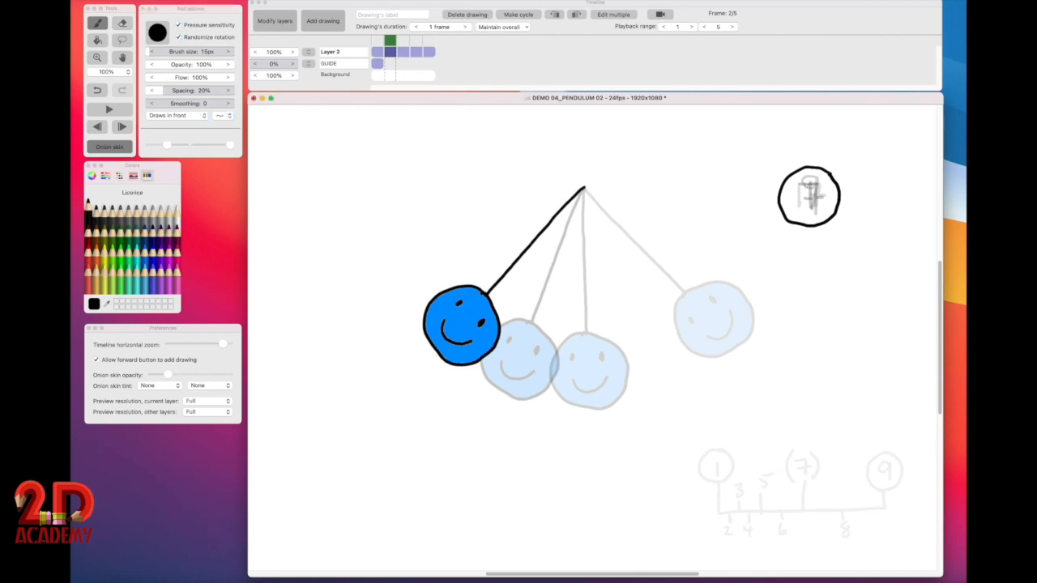
left_click_drag(809, 185, 805, 205)
left_click(182, 51)
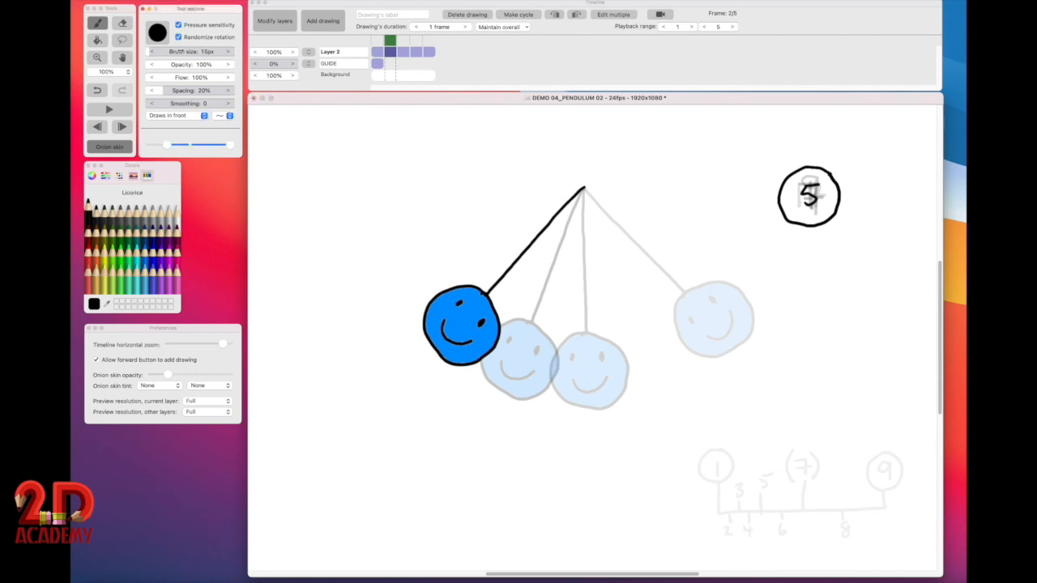
Step: Lasso the pendulum in drawing 5 and rotate it -10° about the string's upper end, keeping the scale at 100%
left_click(121, 39)
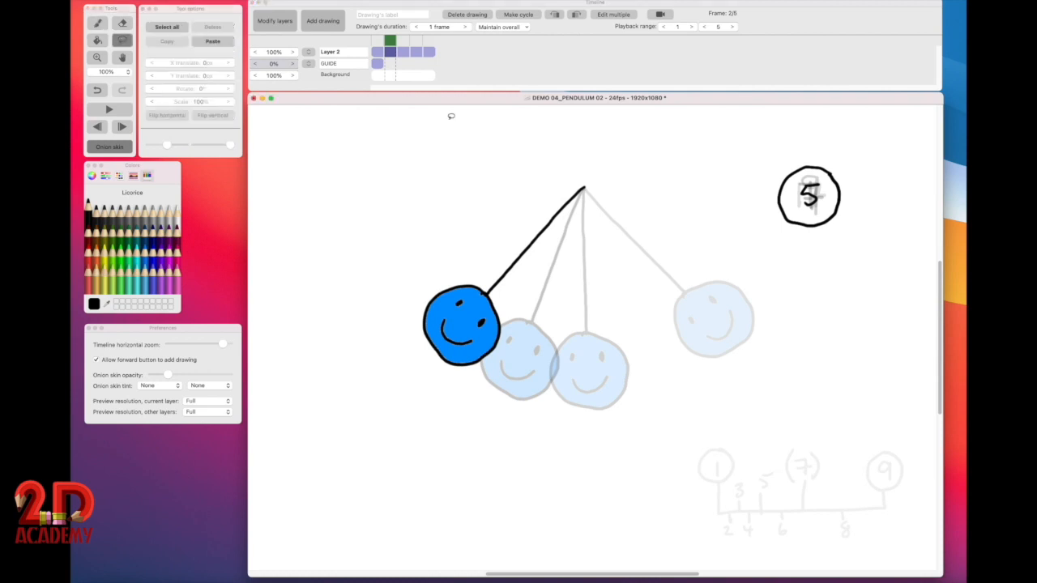
mouse_move(625, 158)
left_mouse_down()
mouse_move(522, 171)
mouse_move(378, 269)
mouse_move(370, 385)
mouse_move(494, 442)
mouse_move(613, 411)
mouse_move(653, 288)
mouse_move(623, 206)
mouse_move(590, 168)
left_mouse_up()
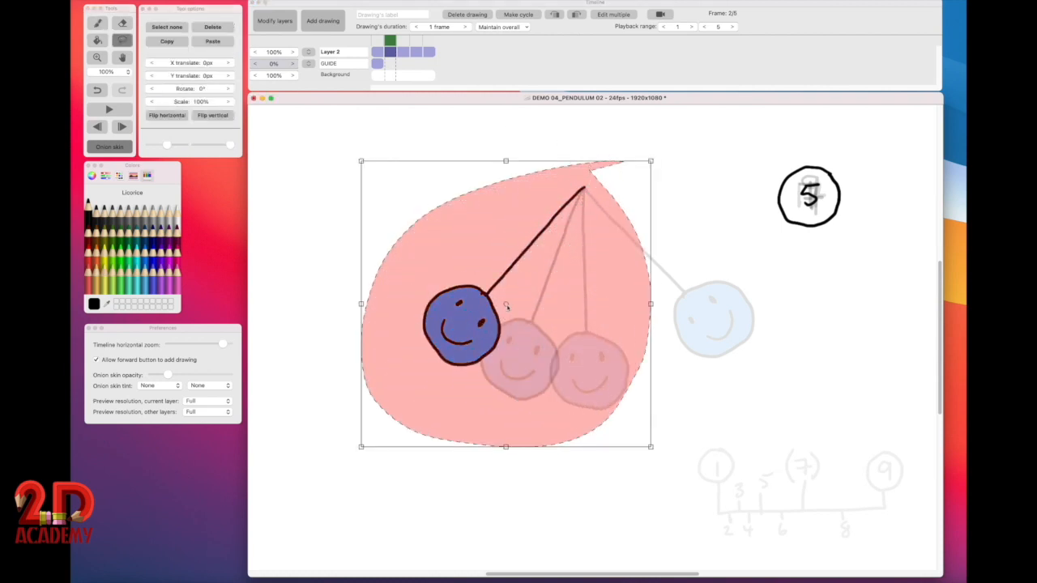
mouse_move(505, 305)
left_mouse_down()
mouse_move(545, 260)
mouse_move(584, 188)
left_mouse_up()
left_click(193, 89)
left_click(664, 271)
left_click(165, 98)
left_click_drag(191, 90, 166, 98)
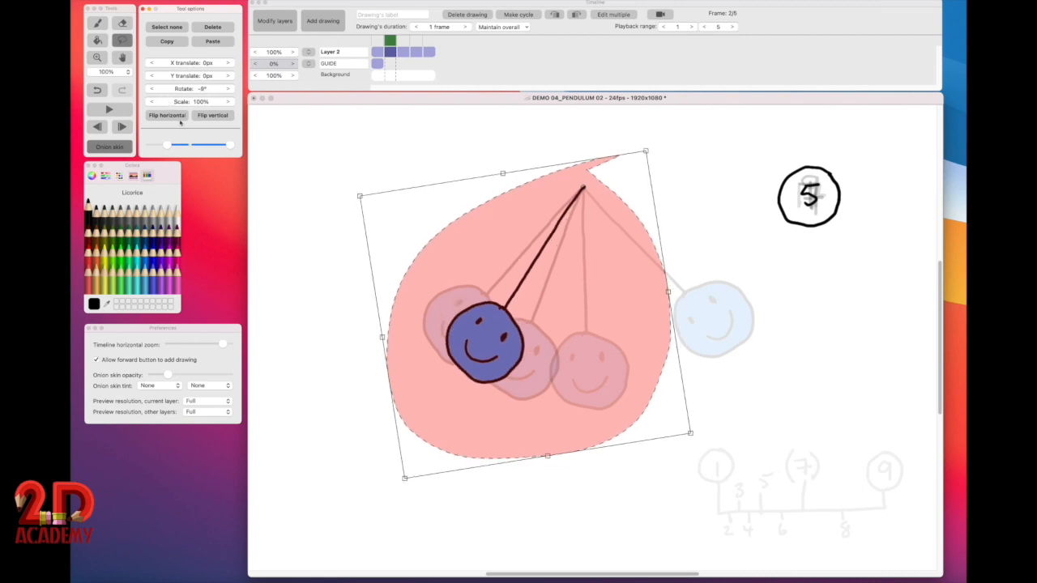
left_click(152, 89)
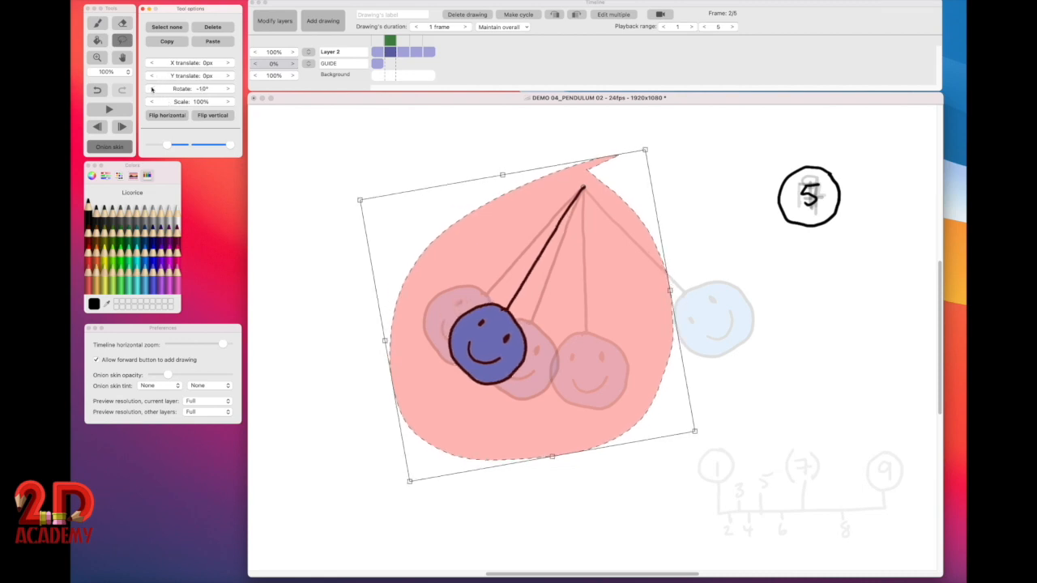
left_click(151, 89)
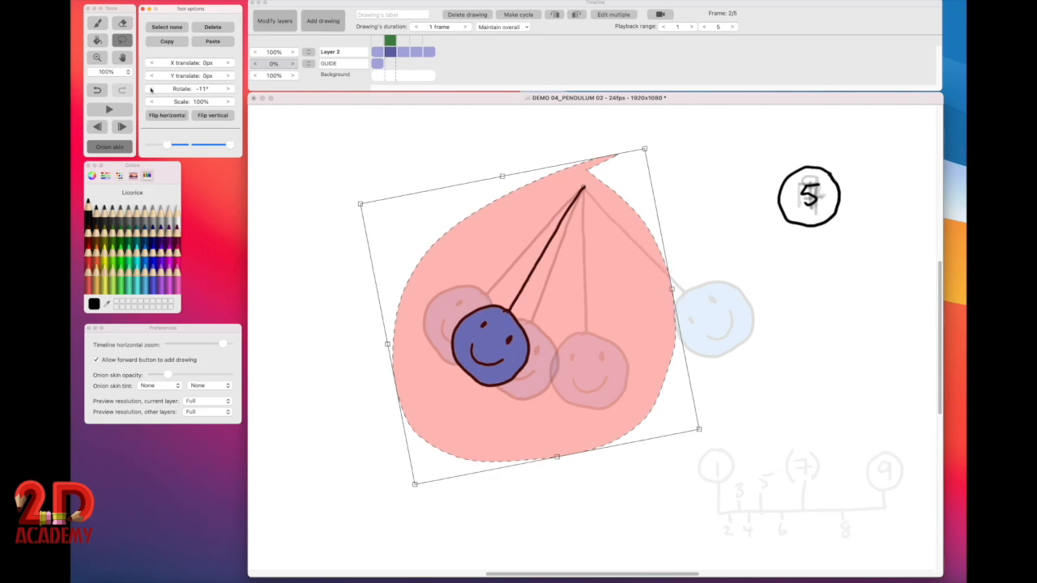
left_click(227, 89)
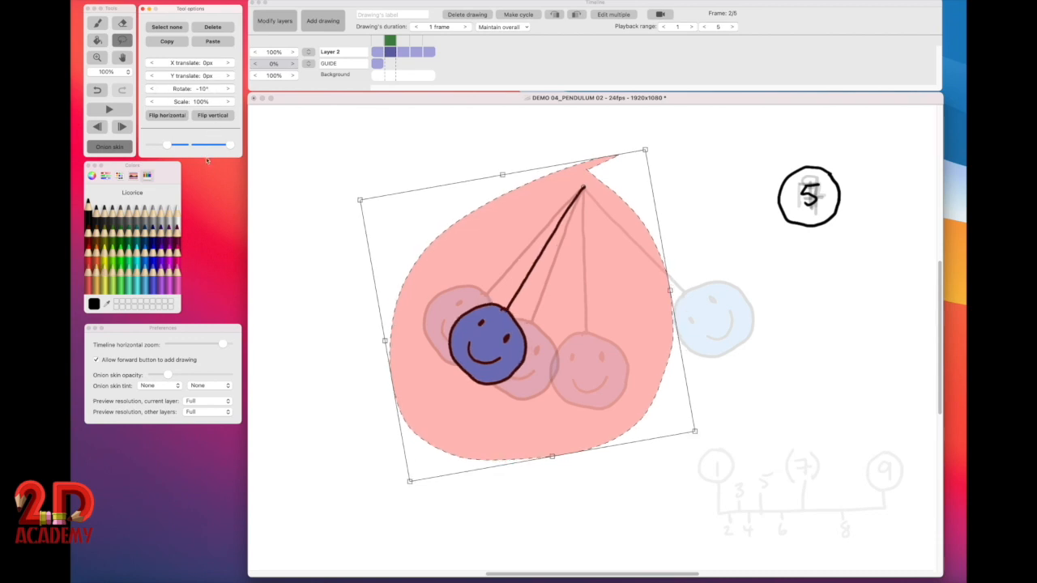
left_click(403, 145)
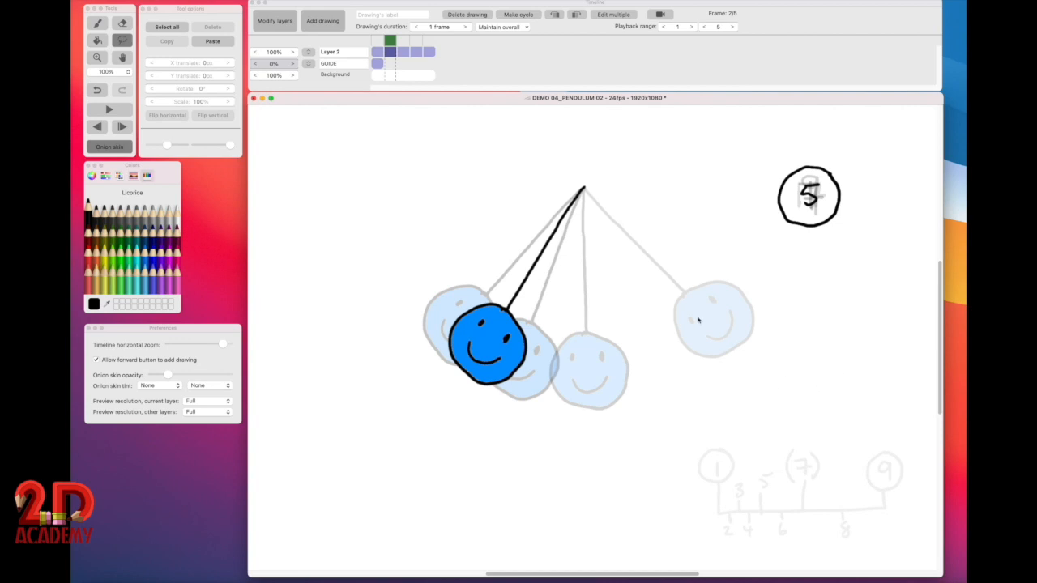
Step: Return to drawing 1 and duplicate it into a new frame between drawings 1 and 5
left_click(392, 50)
mouse_move(375, 42)
left_mouse_down()
mouse_move(415, 40)
mouse_move(379, 41)
left_mouse_up()
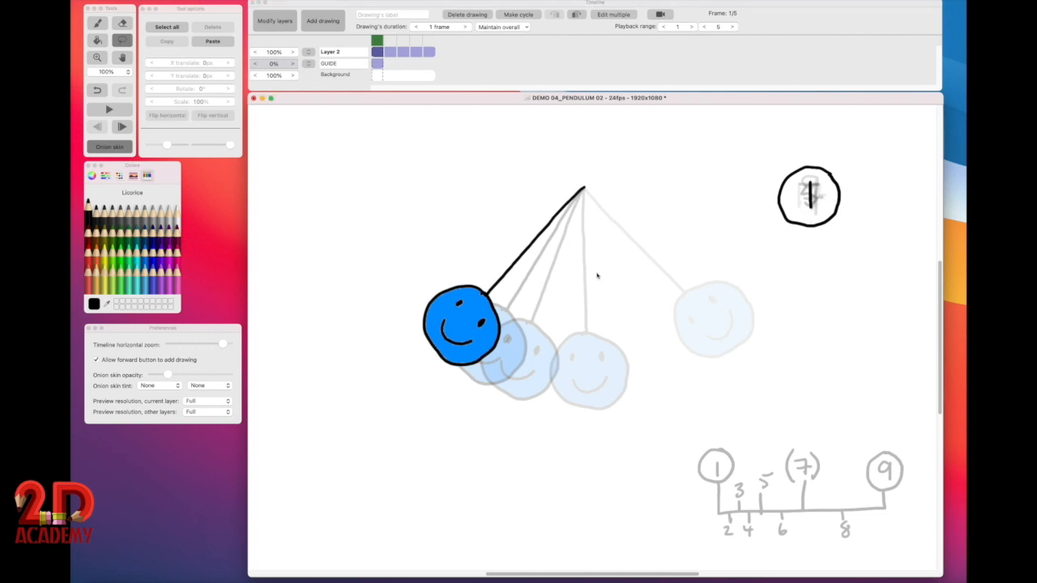
left_click(340, 17)
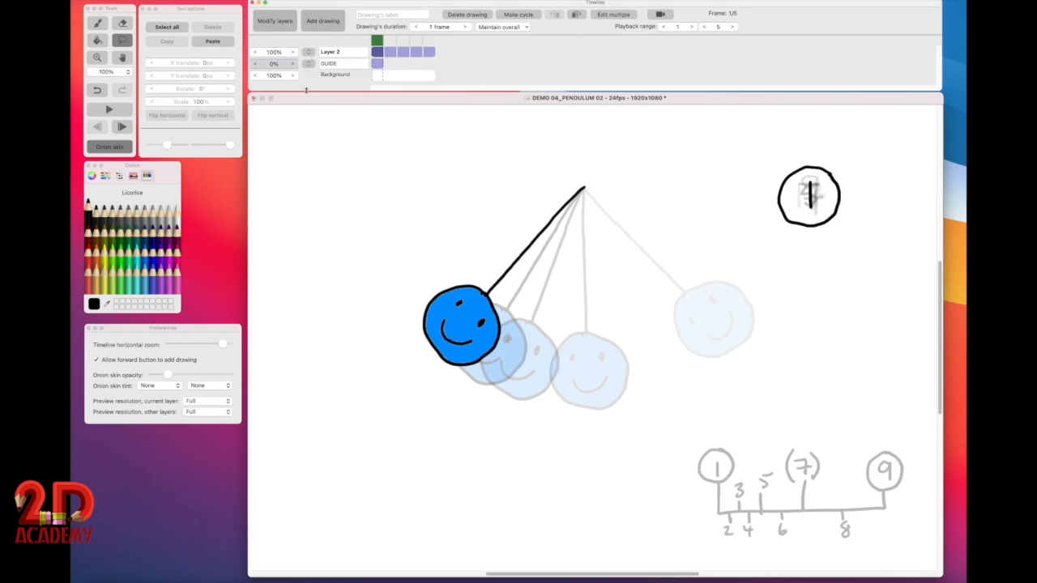
left_click(339, 102)
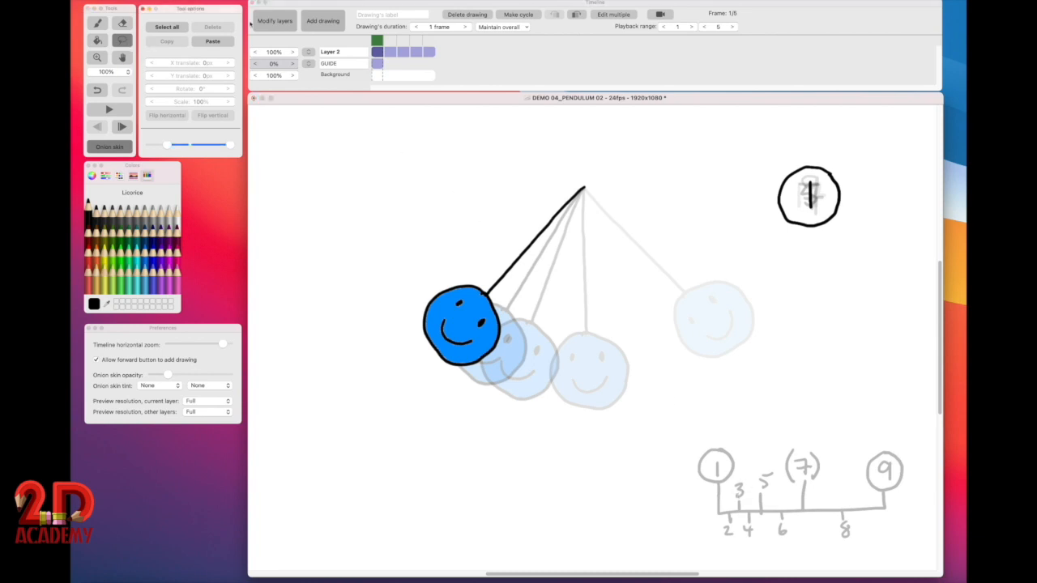
left_click(324, 20)
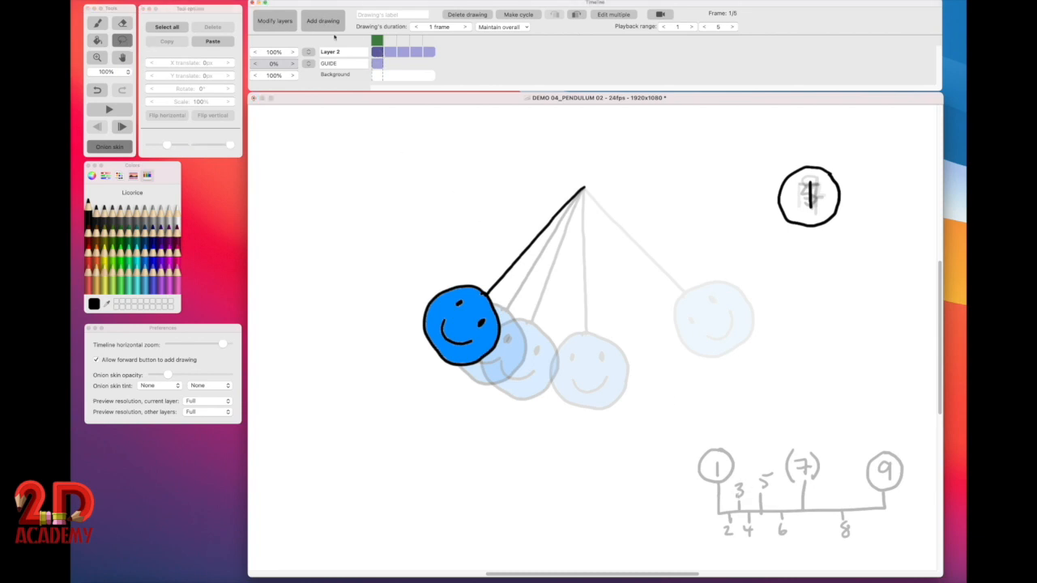
left_click(321, 20)
left_click(324, 62)
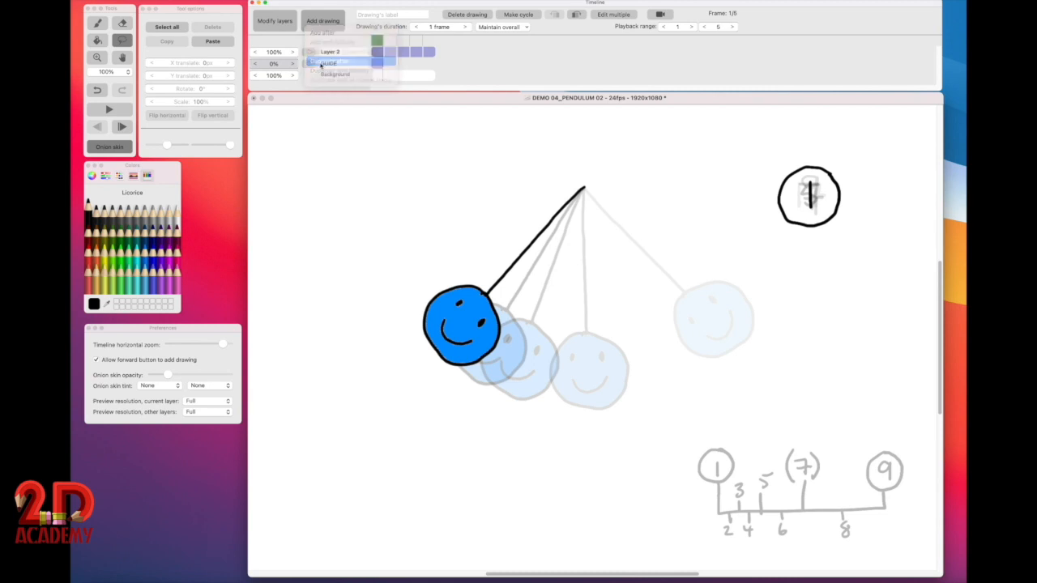
Step: Erase the circled 1 and the timing chart from the new copy, and write a black 3 in the circle
left_click(122, 22)
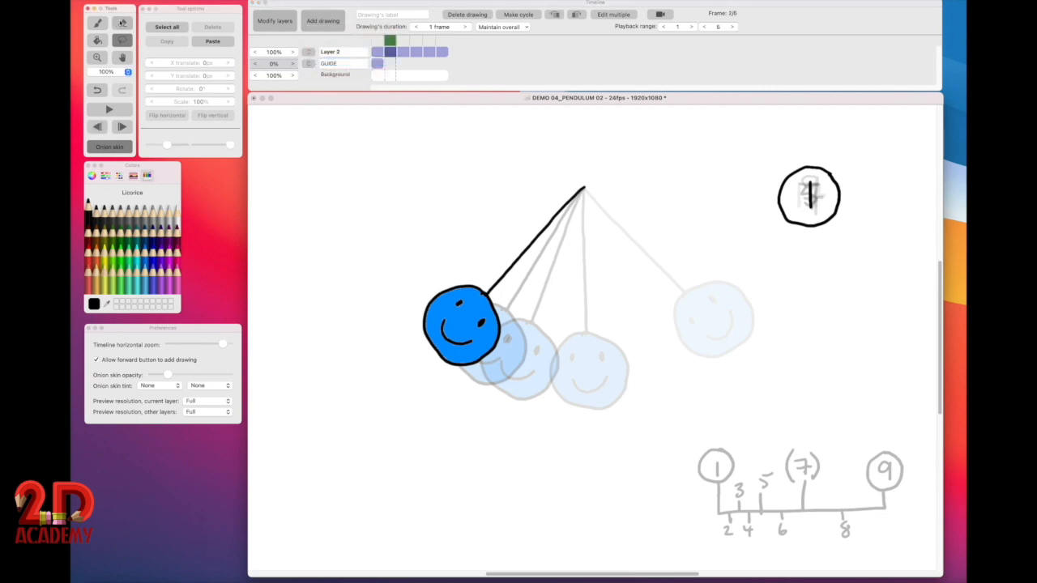
left_click_drag(804, 189, 808, 196)
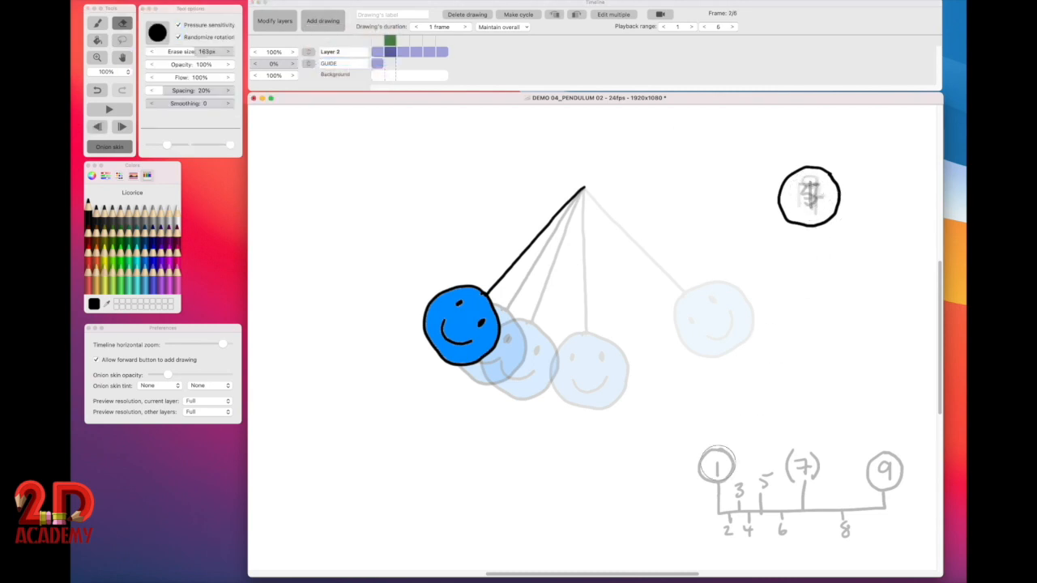
mouse_move(719, 463)
left_mouse_down()
mouse_move(683, 465)
mouse_move(691, 514)
mouse_move(704, 524)
mouse_move(770, 518)
mouse_move(825, 528)
mouse_move(923, 486)
mouse_move(919, 452)
mouse_move(735, 462)
mouse_move(739, 501)
left_mouse_up()
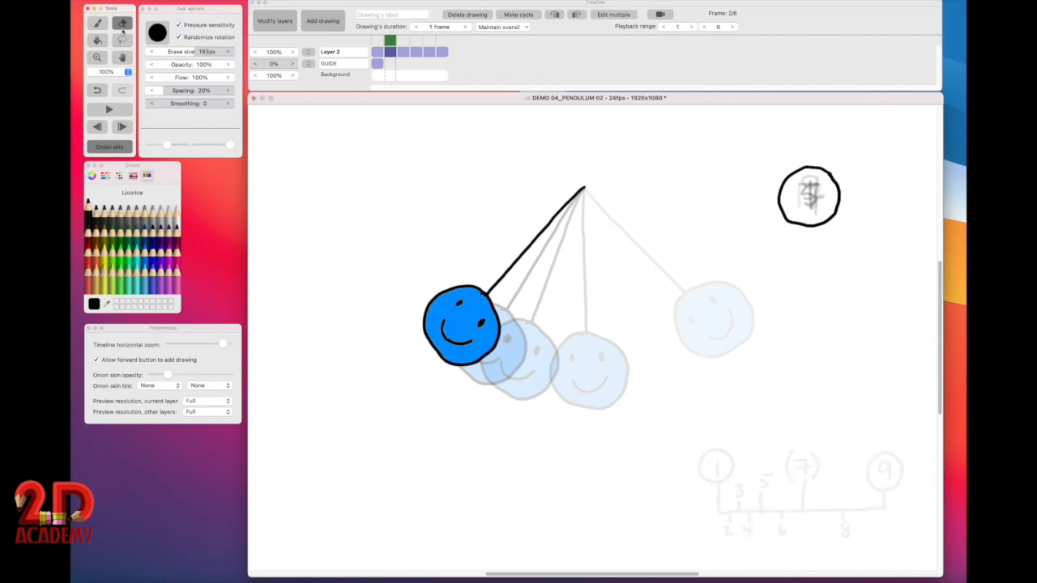
left_click(97, 22)
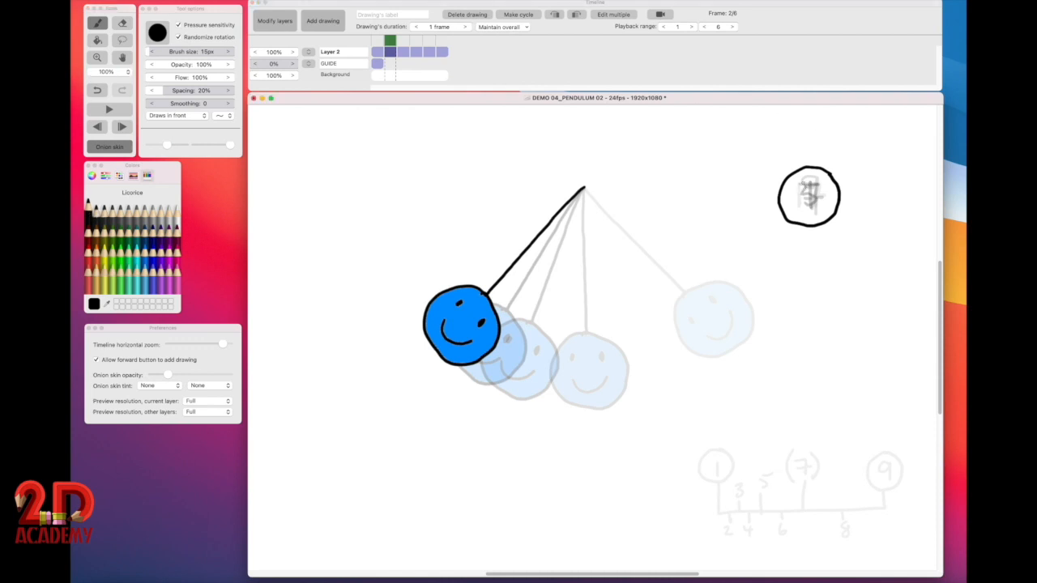
mouse_move(801, 184)
left_mouse_down()
mouse_move(820, 185)
mouse_move(823, 200)
mouse_move(802, 207)
left_mouse_up()
Step: Lasso the pendulum in drawing 3 and rotate it -5° about the string's upper end
left_click(121, 40)
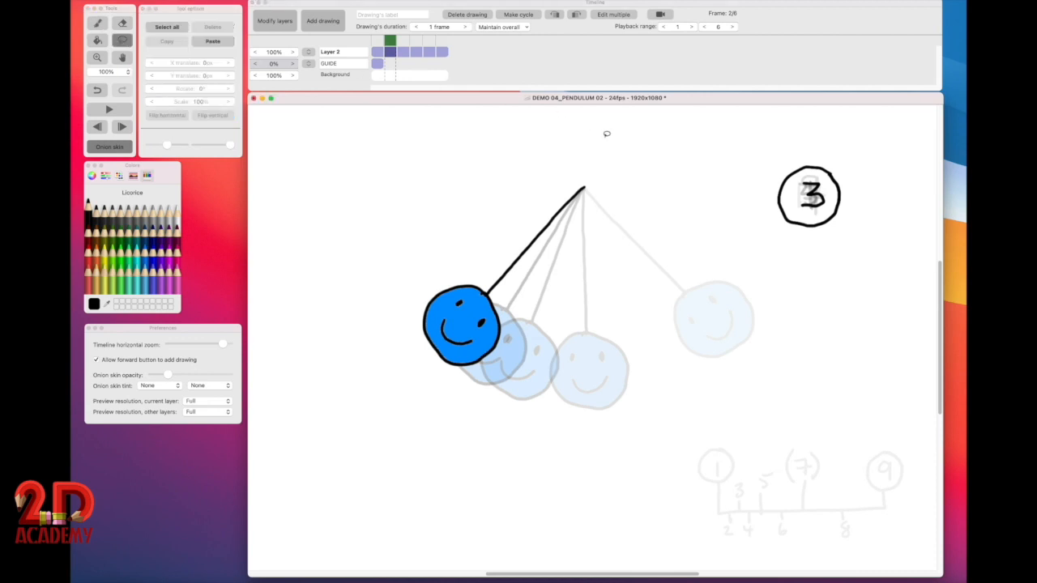
mouse_move(592, 155)
left_mouse_down()
mouse_move(475, 201)
mouse_move(362, 340)
mouse_move(448, 430)
mouse_move(610, 311)
mouse_move(610, 186)
mouse_move(588, 159)
left_mouse_up()
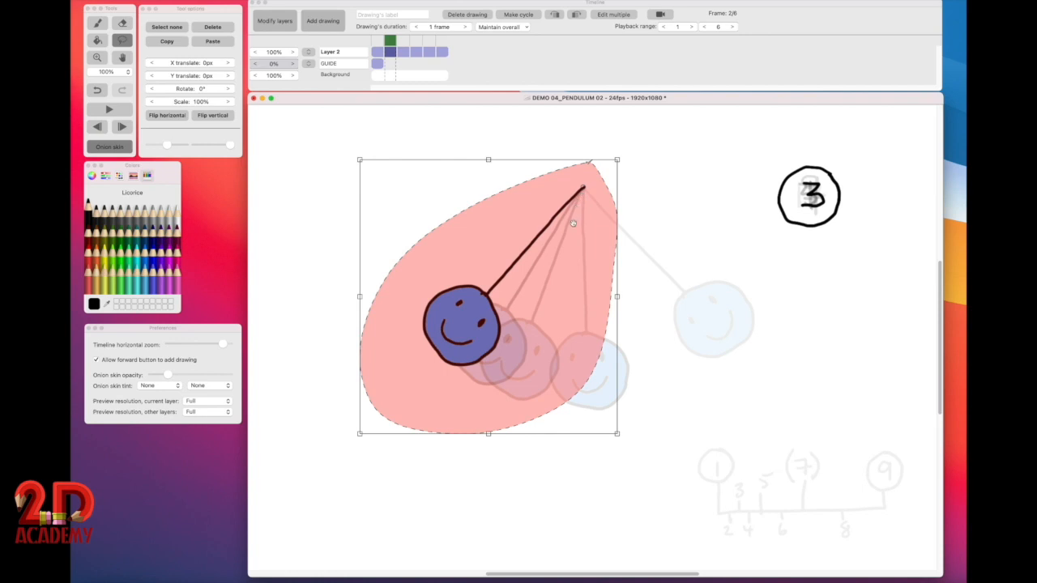
left_click(182, 85)
mouse_move(185, 88)
left_mouse_down()
mouse_move(173, 95)
mouse_move(185, 108)
left_mouse_up()
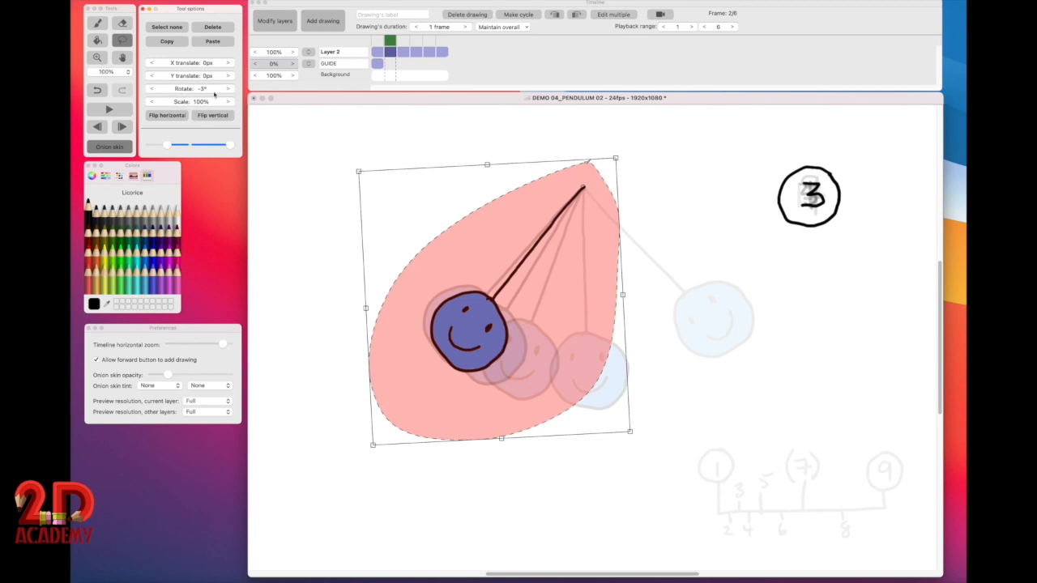
left_click(152, 89)
left_click(151, 89)
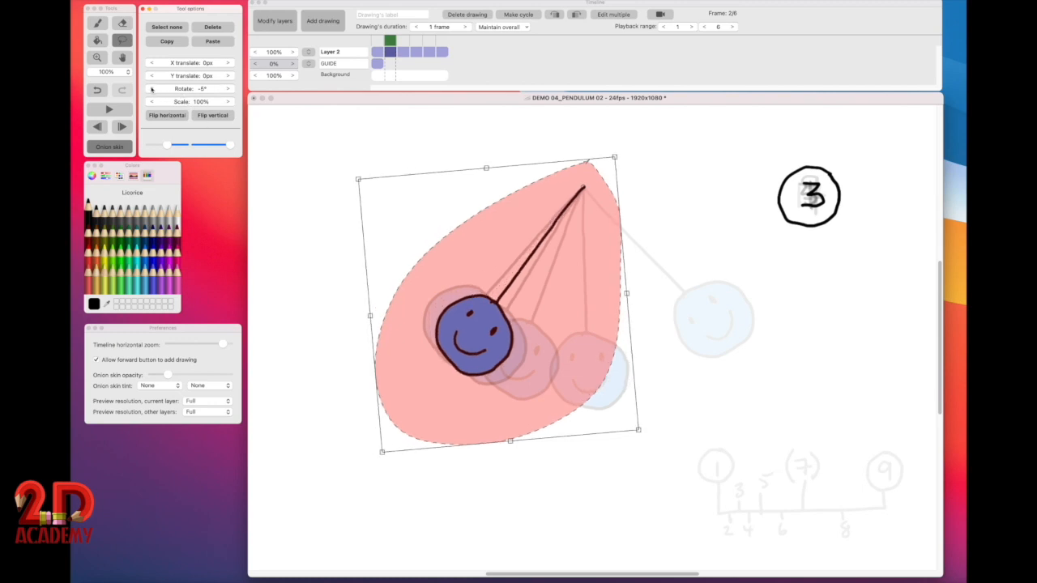
left_click(713, 174)
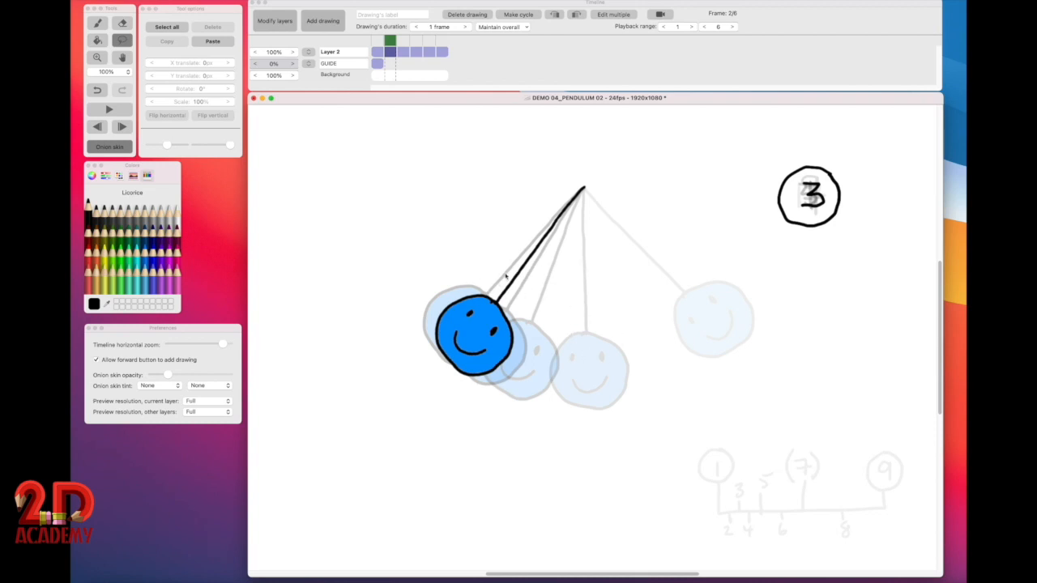
Step: Return to drawing 1 and duplicate it into a new frame between drawings 1 and 3
left_click(395, 34)
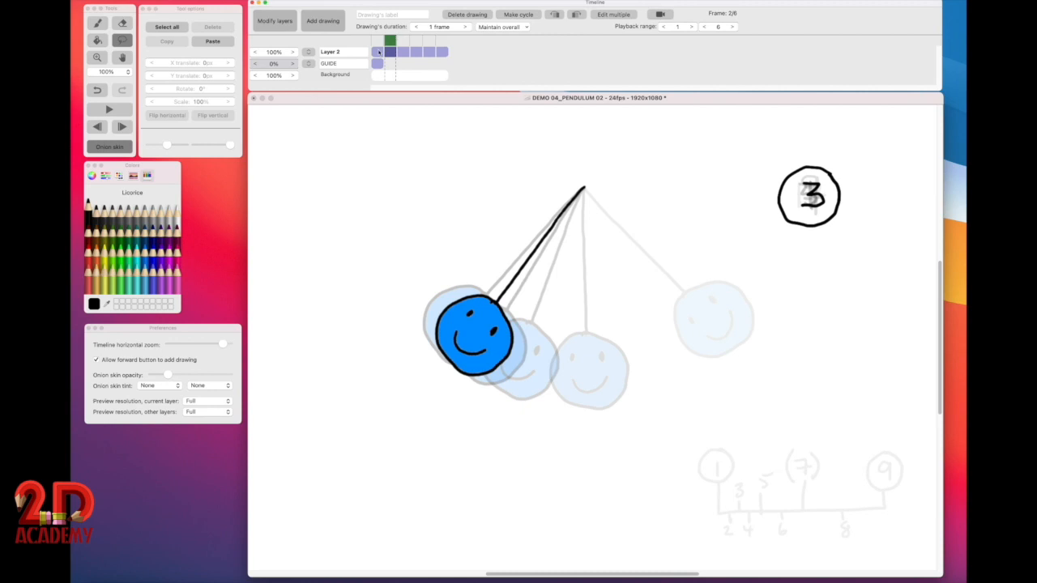
left_click(379, 52)
left_click(504, 301)
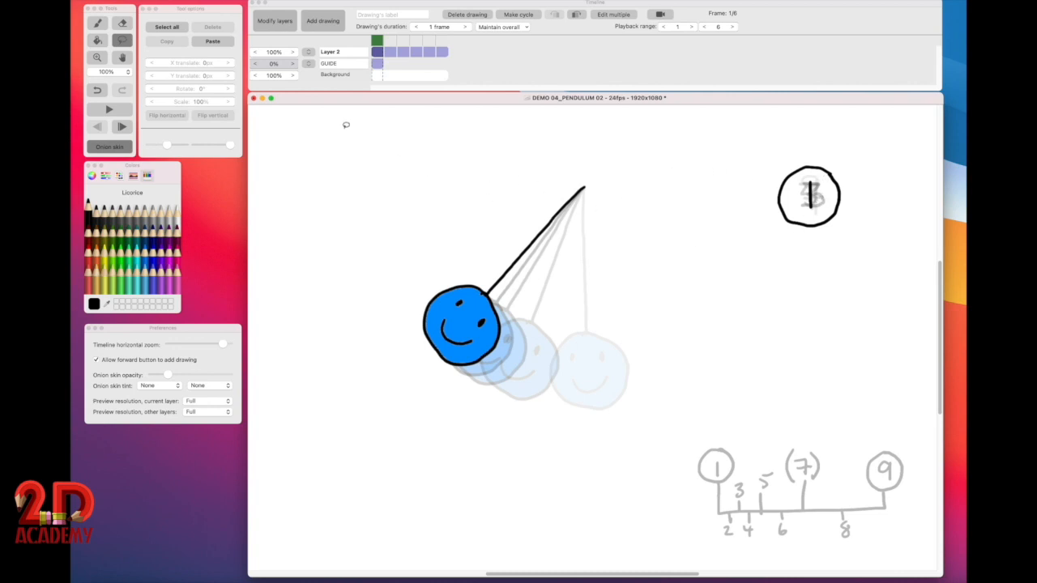
left_click(367, 49)
left_click(757, 467)
left_click(281, 3)
left_click(321, 22)
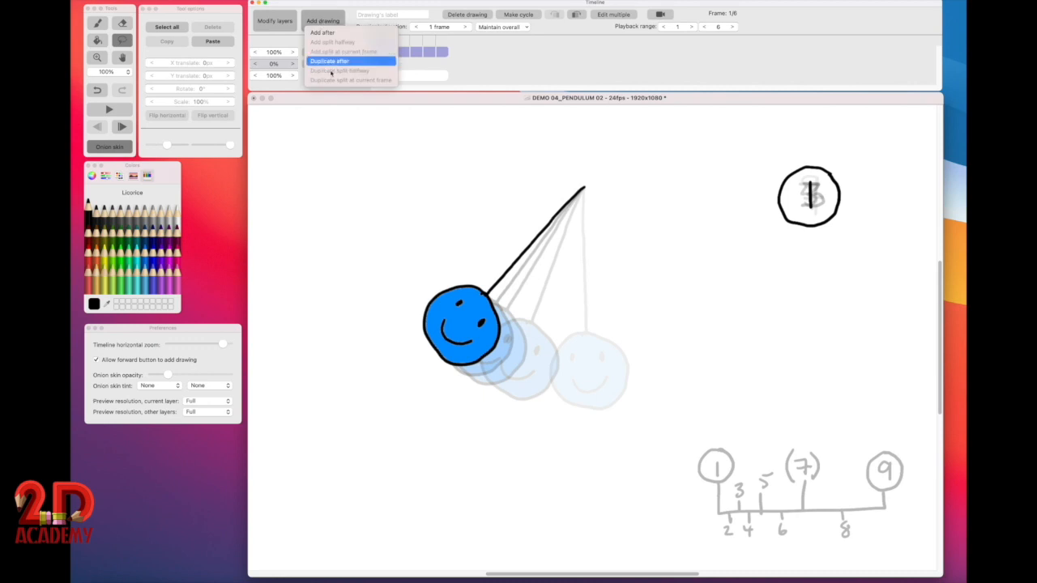
left_click(344, 72)
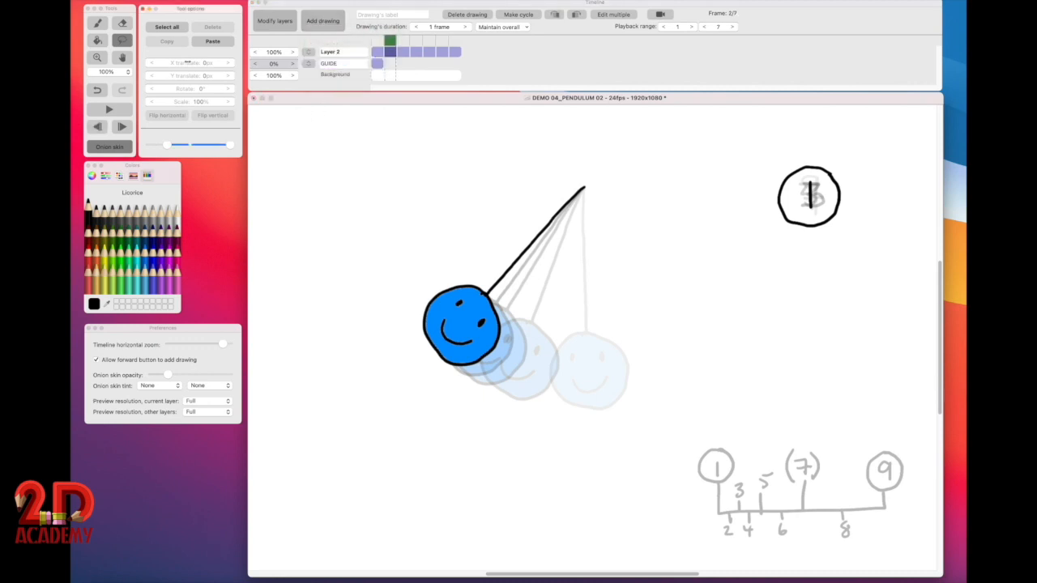
Step: Erase the 1 from the circle in the new copy and write a black 2 in its place
left_click(122, 22)
left_click_drag(790, 190, 810, 201)
left_click(111, 30)
left_click(98, 23)
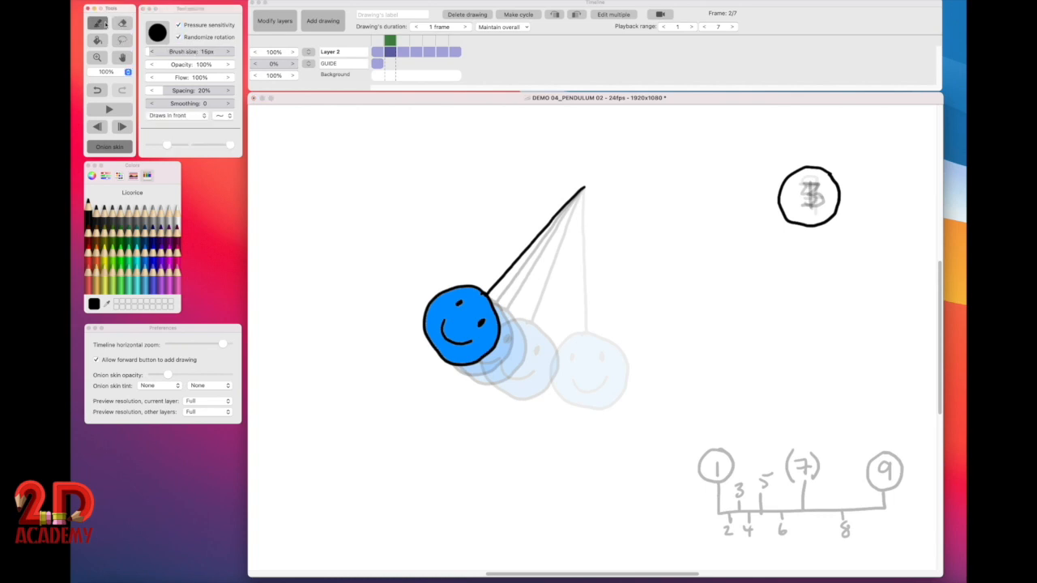
mouse_move(802, 184)
left_mouse_down()
mouse_move(804, 208)
mouse_move(821, 208)
left_mouse_up()
left_click(229, 51)
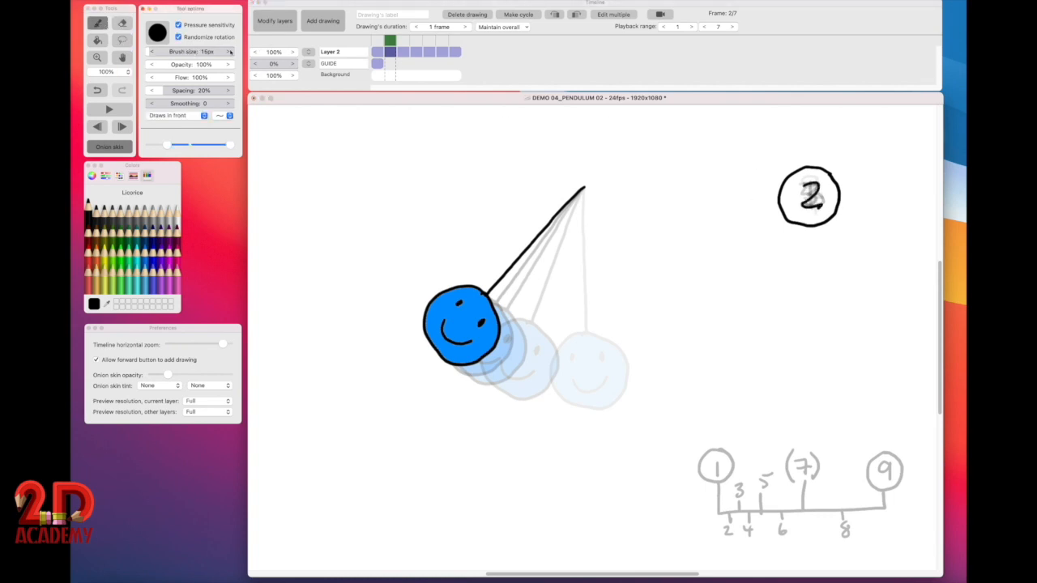
Step: Lasso the pendulum in drawing 2 and rotate it -2° about the string's upper end
left_click(121, 40)
mouse_move(599, 157)
left_mouse_down()
mouse_move(361, 326)
mouse_move(503, 402)
mouse_move(649, 254)
mouse_move(626, 162)
left_mouse_up()
left_click(175, 46)
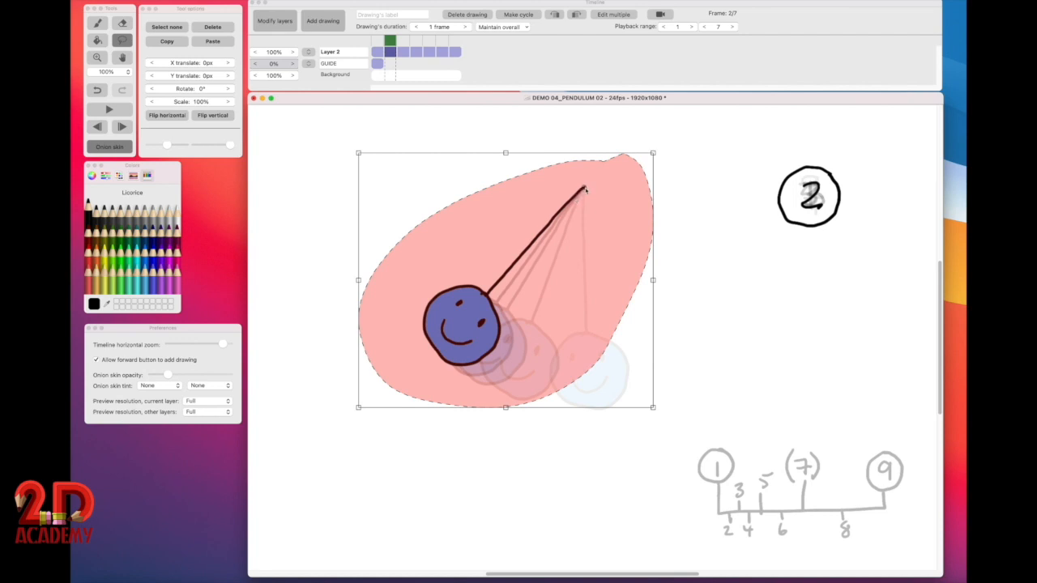
left_click(215, 85)
left_click(151, 89)
left_click(151, 89)
left_click(151, 89)
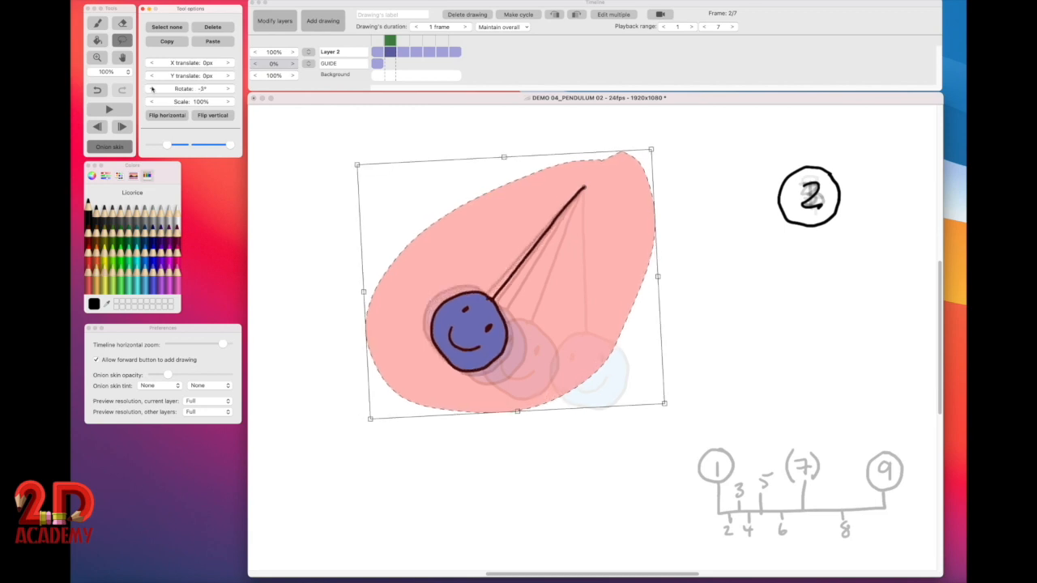
left_click(227, 89)
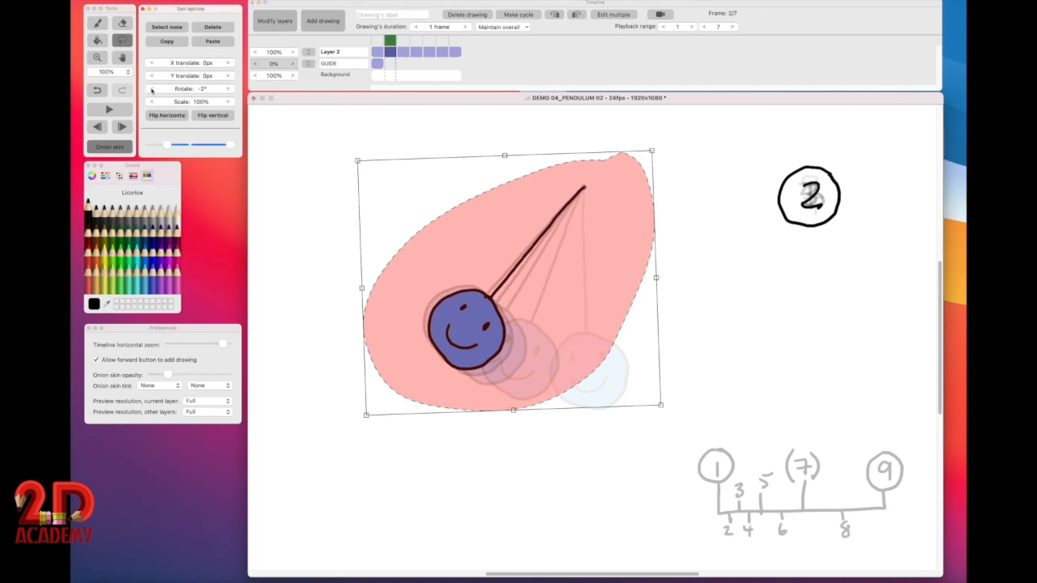
left_click(151, 89)
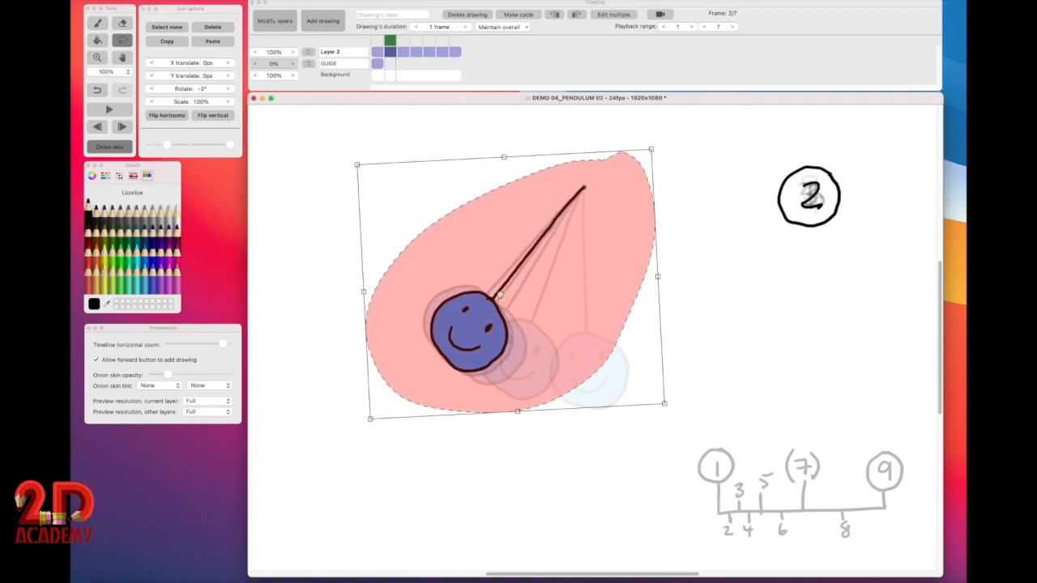
left_click(151, 89)
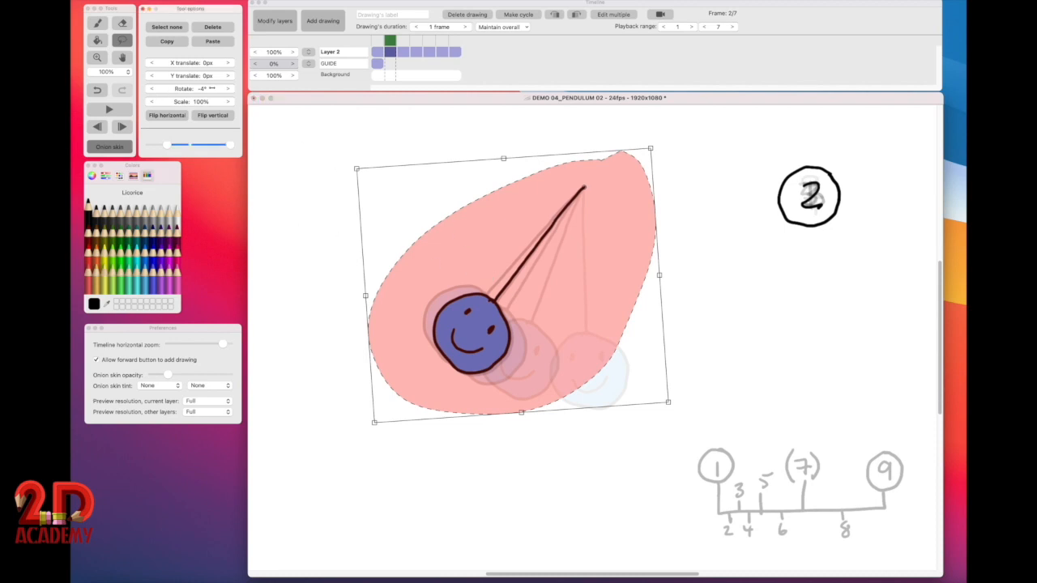
left_click(227, 90)
left_click(227, 89)
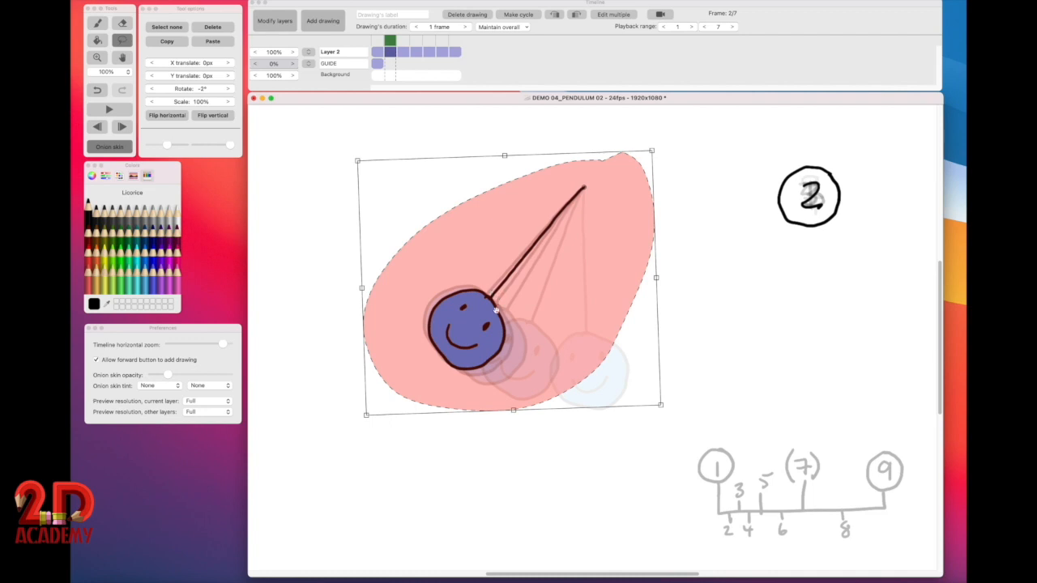
left_click(334, 271)
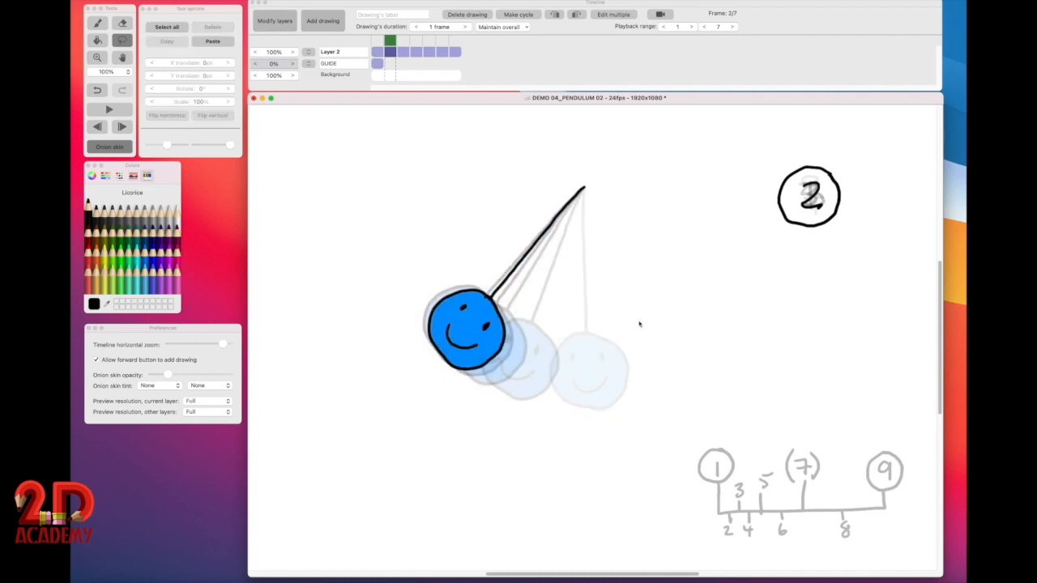
Step: Step through drawings 1 and 2 to drawing 3 and duplicate it into a new frame before drawing 5
left_click(377, 40)
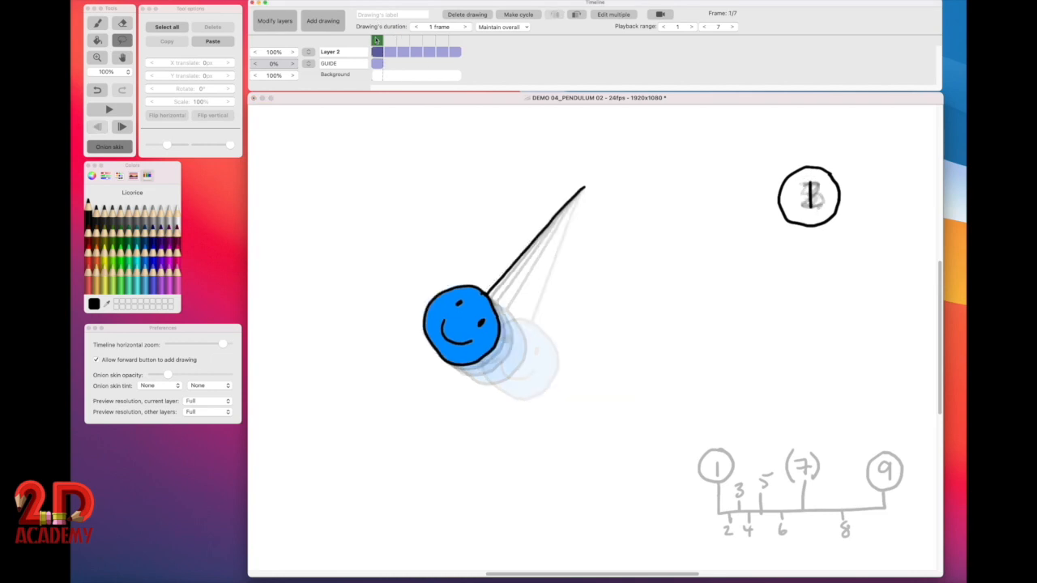
left_click(390, 39)
left_click(403, 41)
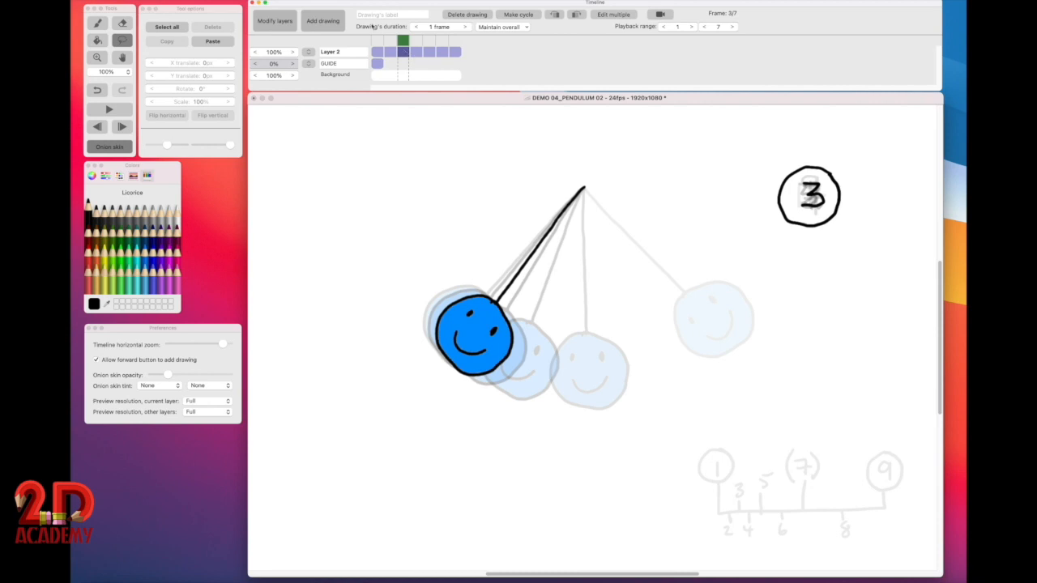
left_click(324, 22)
left_click(326, 66)
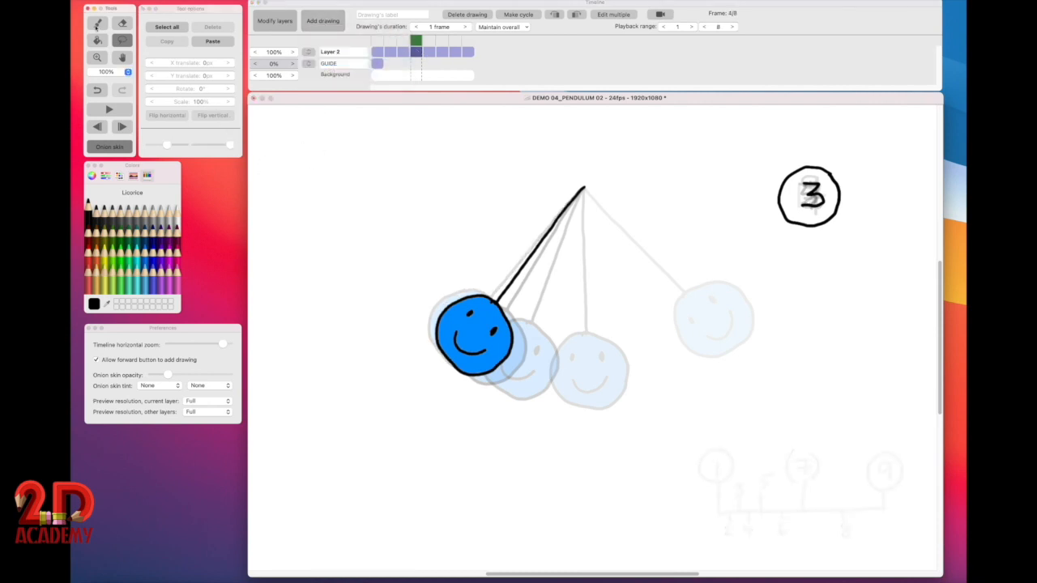
Step: Erase the 3 from the circle in the new copy and write a black 4 in its place
left_click(121, 22)
mouse_move(809, 188)
left_mouse_down()
mouse_move(810, 201)
mouse_move(795, 193)
left_mouse_up()
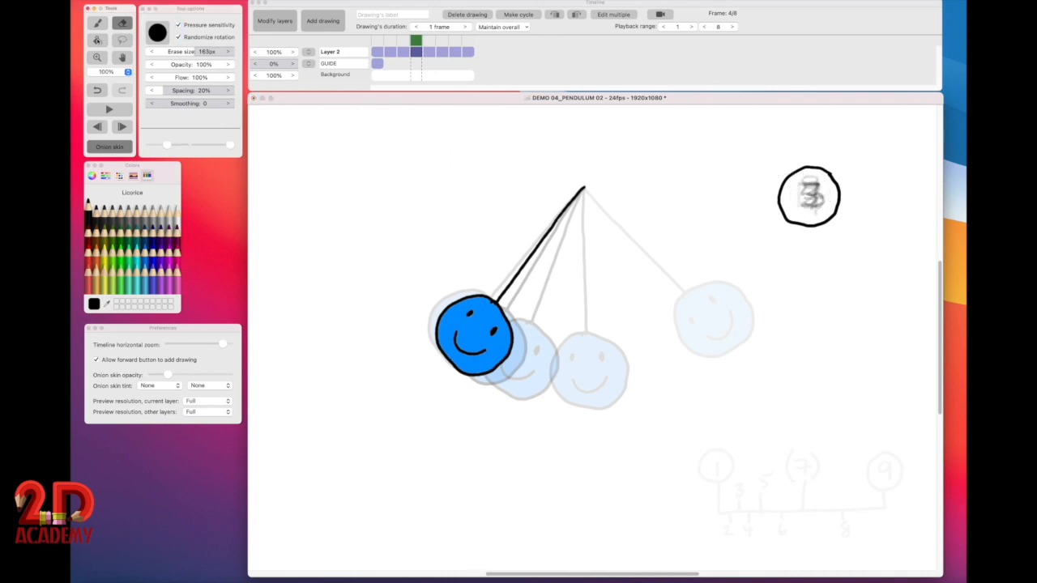
left_click(97, 23)
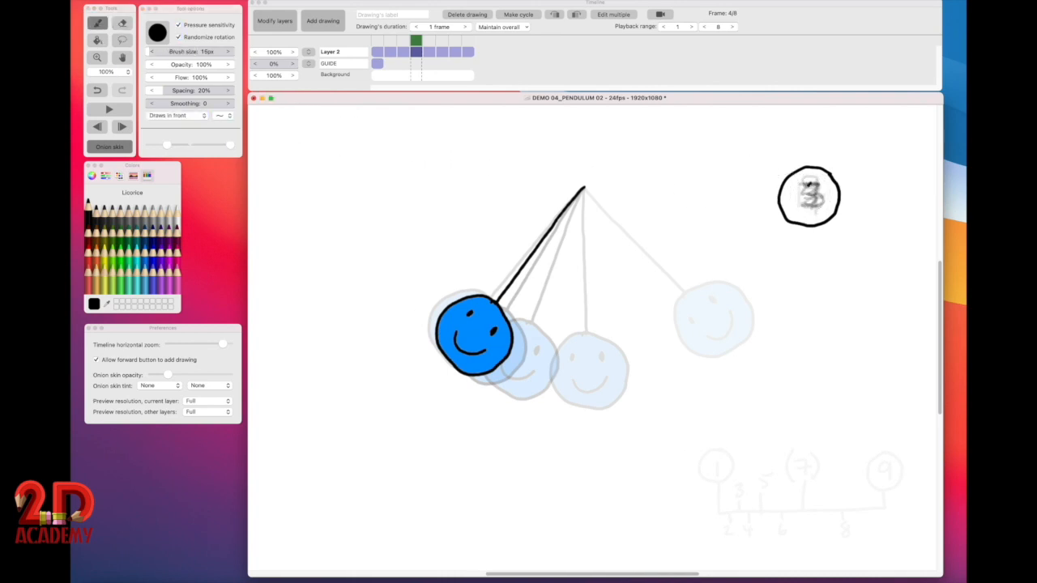
mouse_move(809, 185)
left_mouse_down()
mouse_move(826, 196)
mouse_move(812, 212)
left_mouse_up()
Step: Lasso the pendulum in drawing 4 and rotate it -10° about the string's upper end
left_click(122, 40)
mouse_move(590, 170)
left_mouse_down()
mouse_move(535, 182)
mouse_move(511, 426)
mouse_move(650, 178)
mouse_move(588, 171)
left_mouse_up()
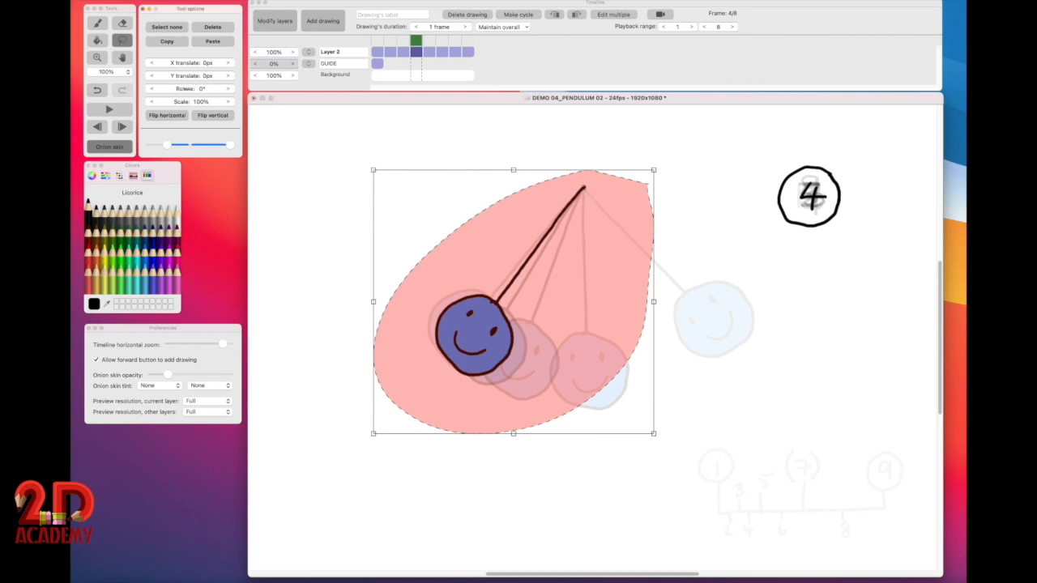
left_click(187, 88)
left_click_drag(187, 88, 158, 88)
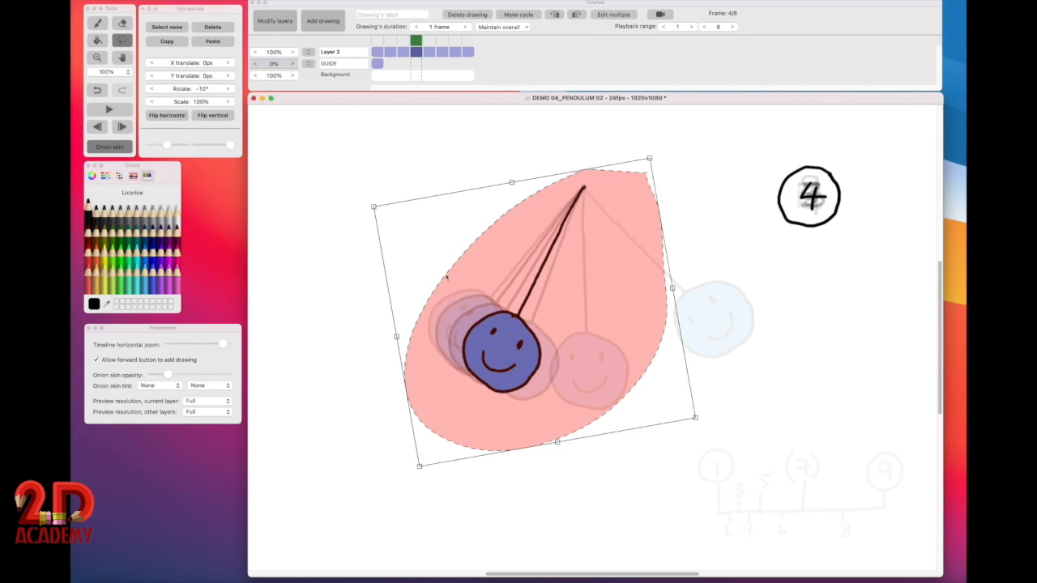
left_click(808, 370)
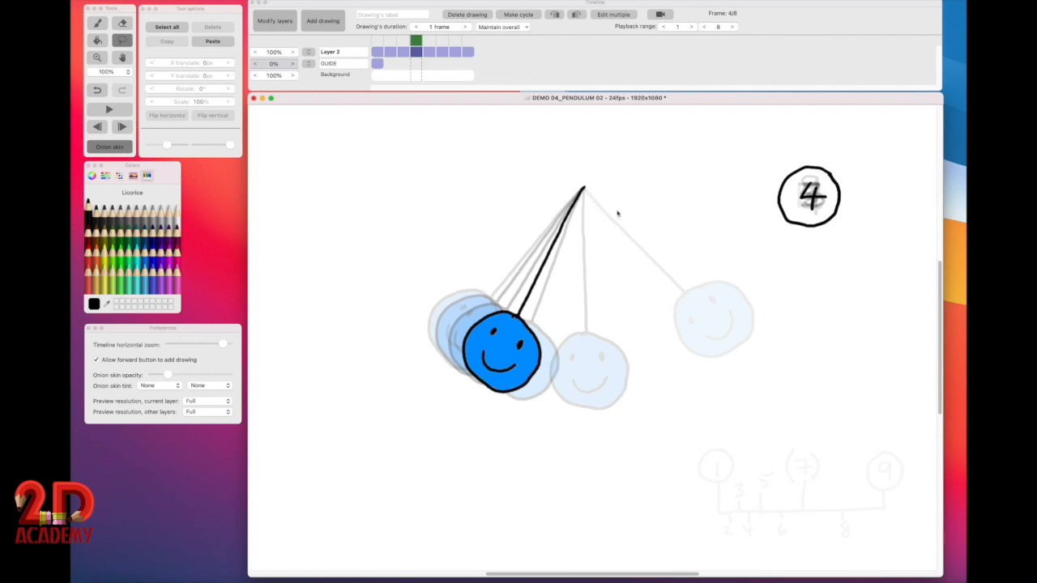
Step: Turn off the onion skin, scrub through drawings 1 to 3 to check the swing, and turn the onion skin back on
left_click(108, 147)
left_click(378, 52)
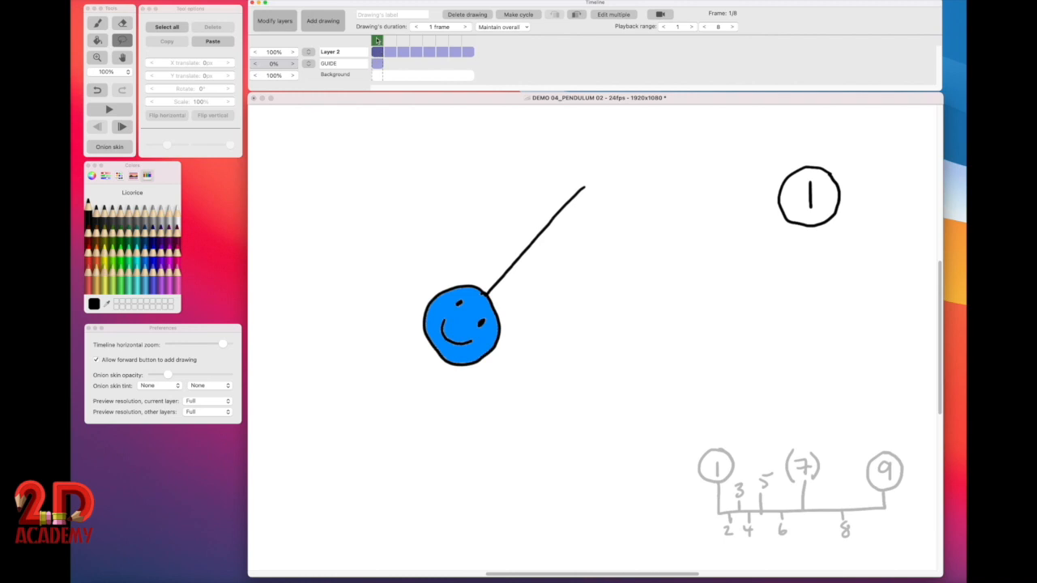
left_click_drag(378, 40, 405, 40)
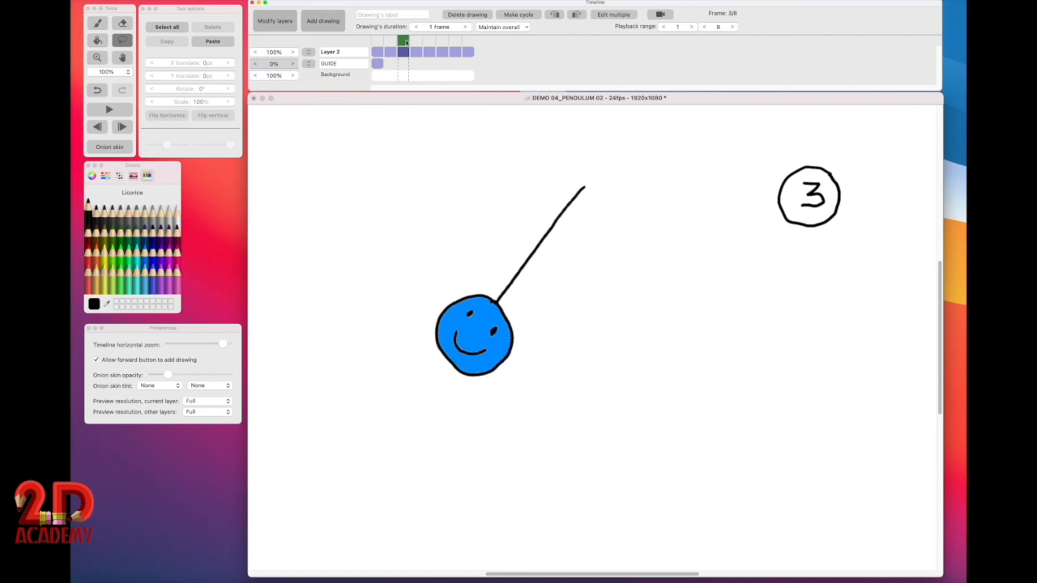
left_click(110, 146)
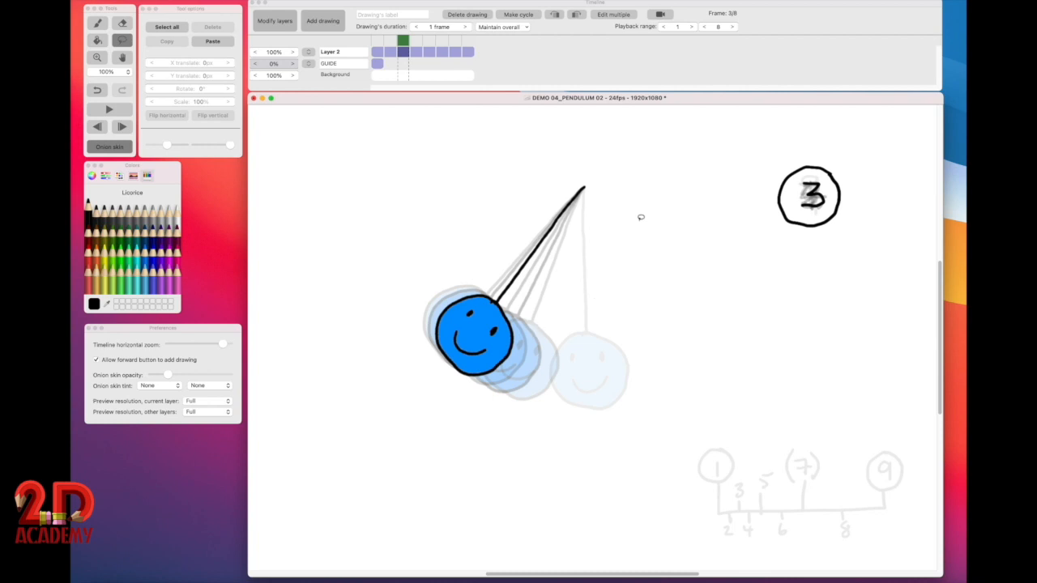
Step: Compare the pendulum spacing of drawings 3 and 4 using the onion skin, ending on drawing 4
left_click(300, 30)
left_click(418, 53)
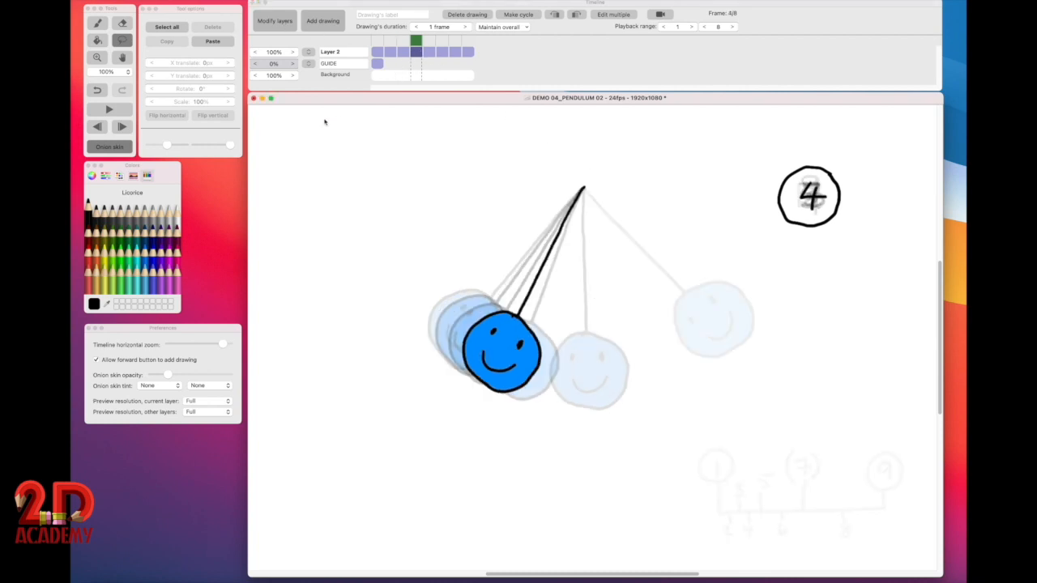
left_click(214, 63)
left_click(130, 54)
left_click_drag(418, 41, 410, 40)
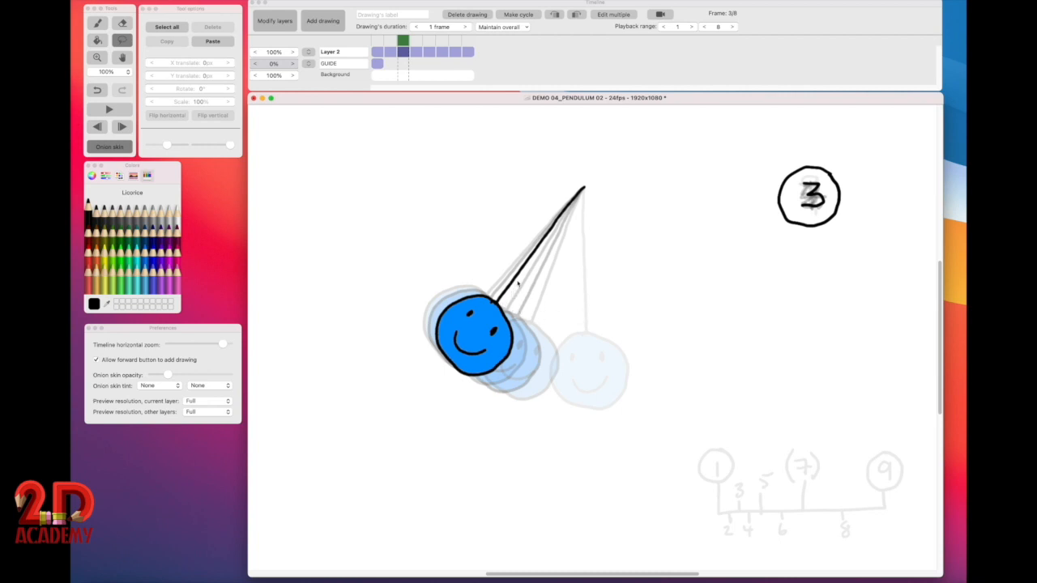
left_click(406, 79)
left_click(415, 53)
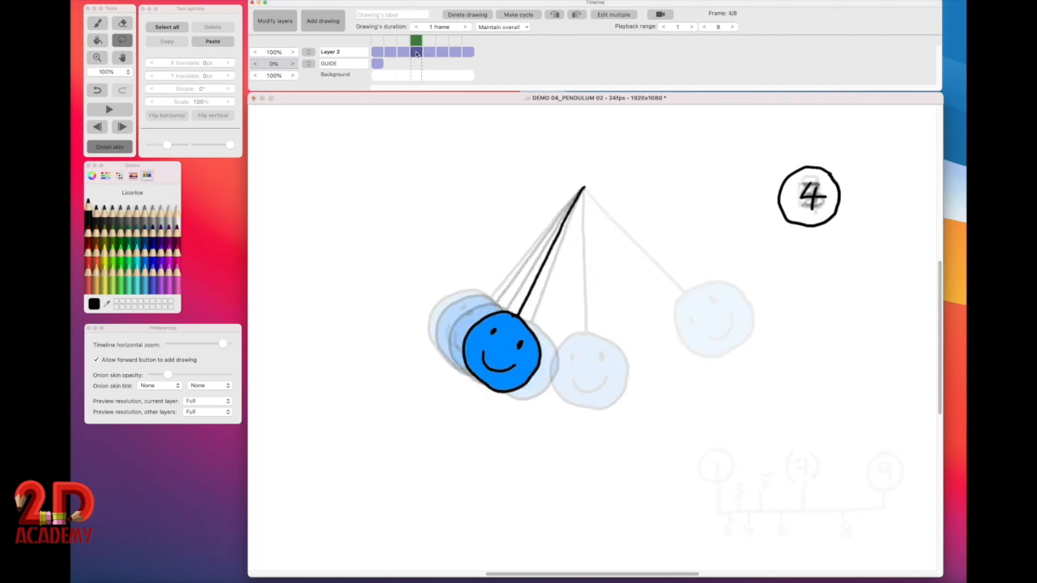
Step: Lasso the pendulum in drawing 4 again and rotate it 8° back toward drawing 3 about the string's upper end
left_click(188, 64)
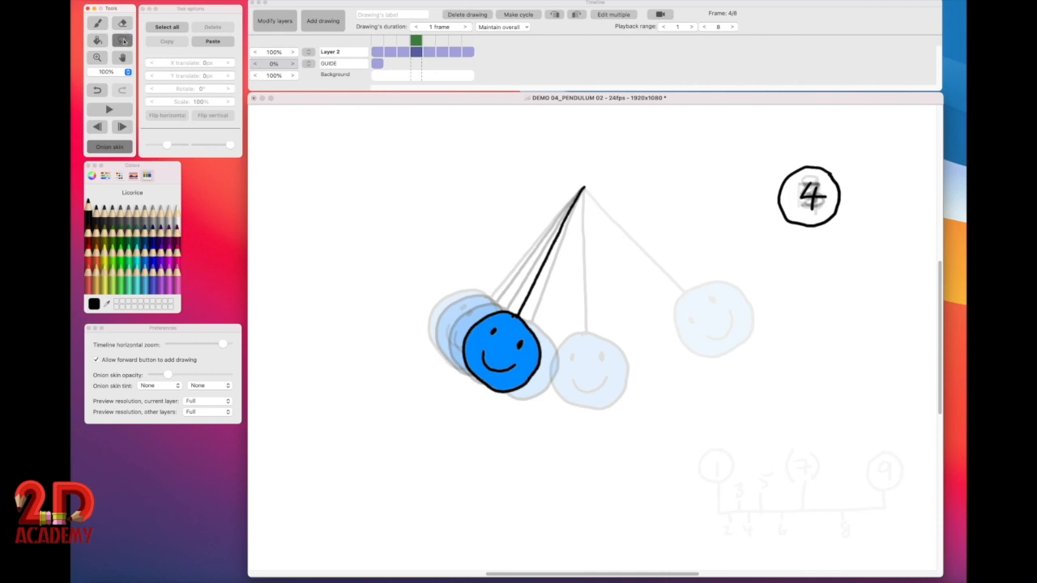
mouse_move(613, 169)
left_mouse_down()
mouse_move(434, 240)
mouse_move(374, 386)
mouse_move(502, 453)
mouse_move(622, 376)
mouse_move(651, 269)
mouse_move(656, 193)
left_mouse_up()
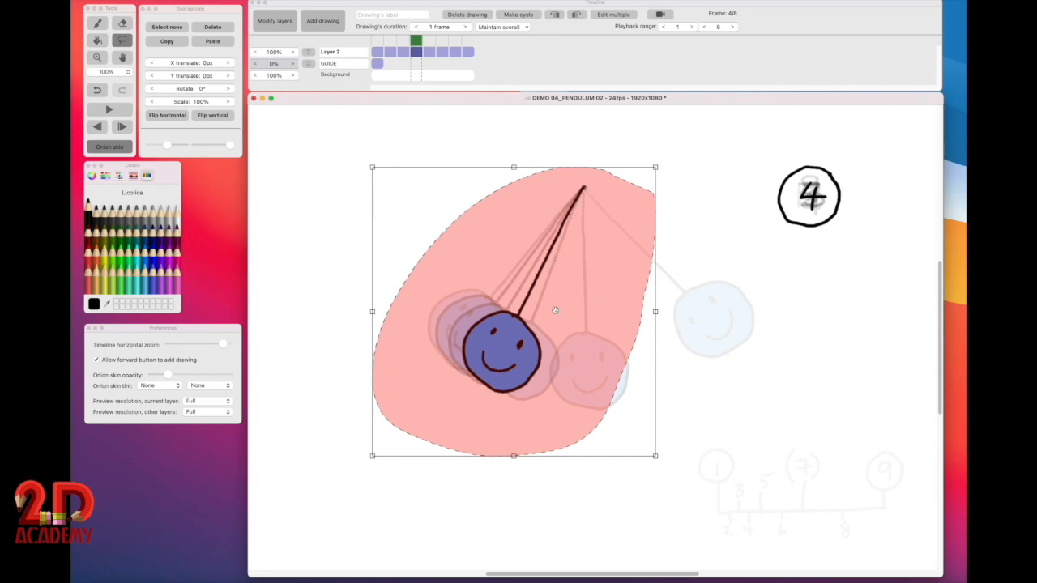
left_click(182, 90)
mouse_move(186, 88)
left_mouse_down()
mouse_move(209, 89)
mouse_move(182, 101)
mouse_move(205, 102)
left_mouse_up()
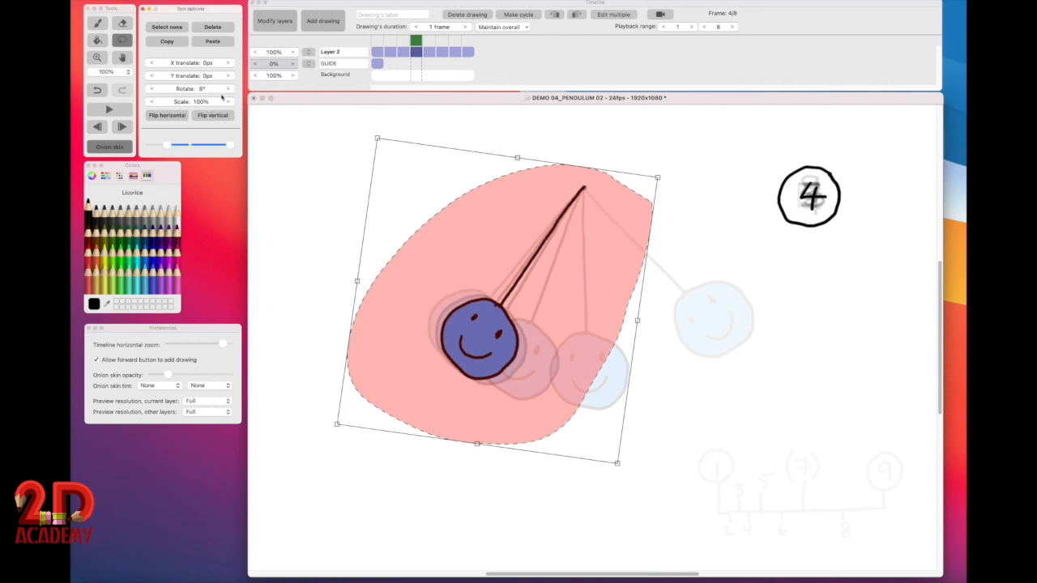
left_click(229, 89)
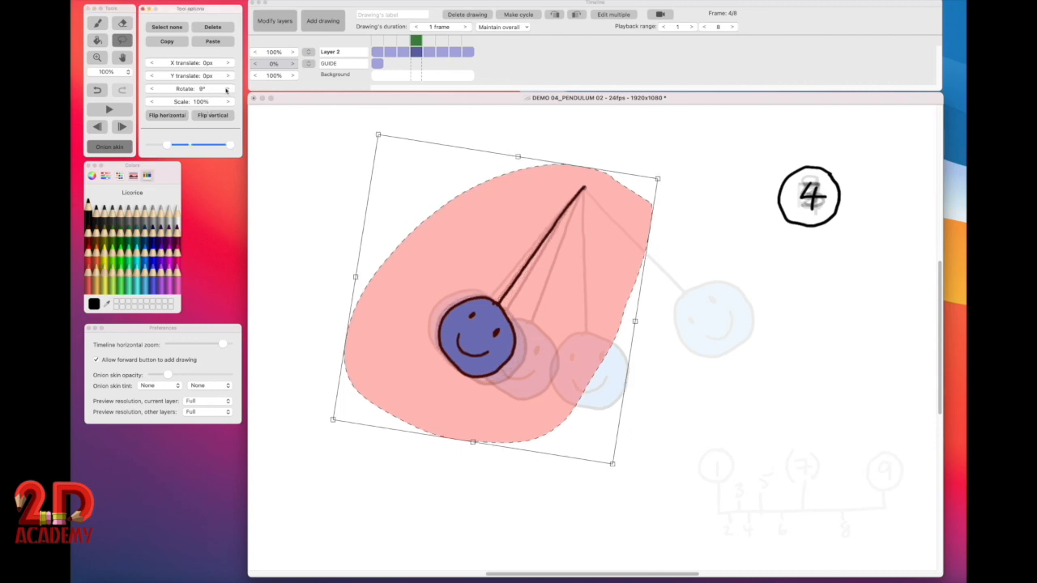
left_click(154, 92)
left_click(154, 91)
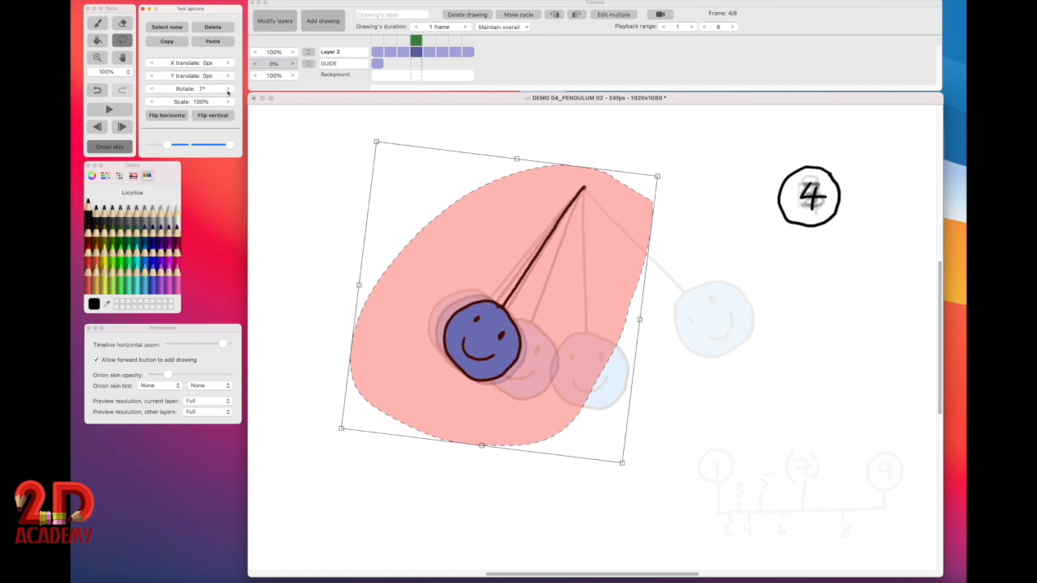
left_click(227, 89)
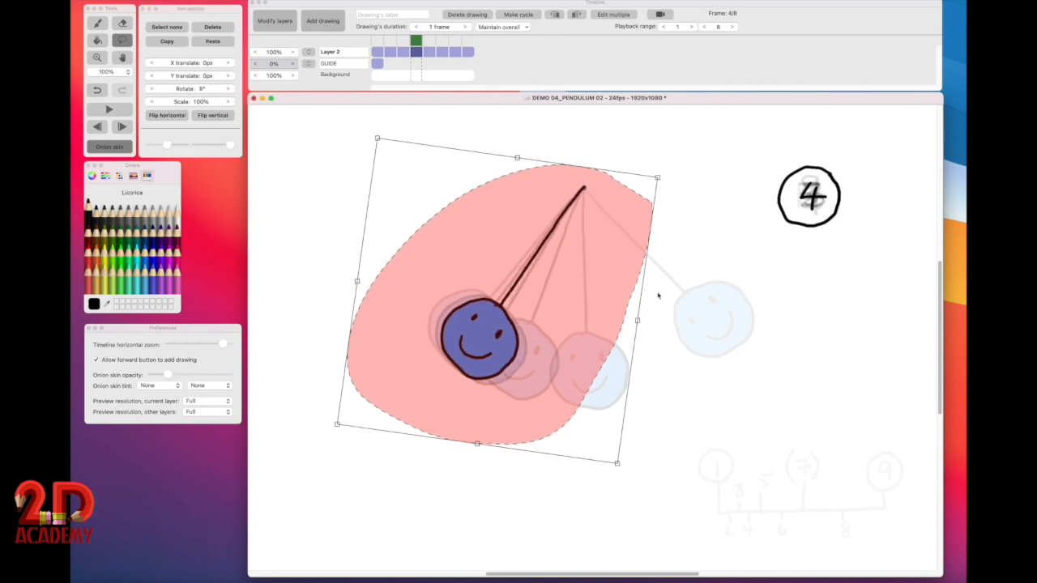
left_click(762, 380)
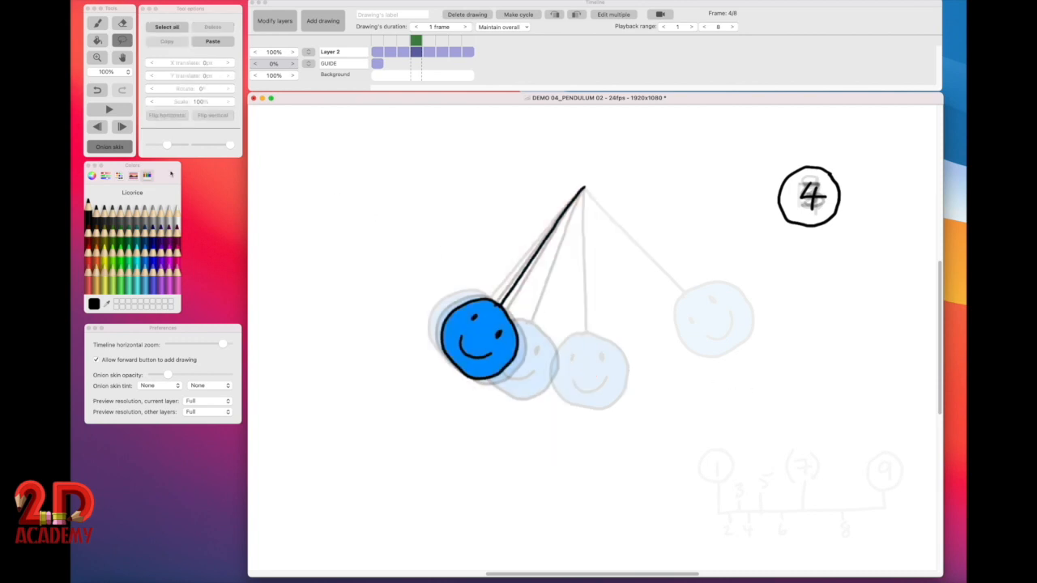
Step: Turn off the onion skin and scrub from drawing 1 through drawing 7 to check the swing's motion
left_click(107, 147)
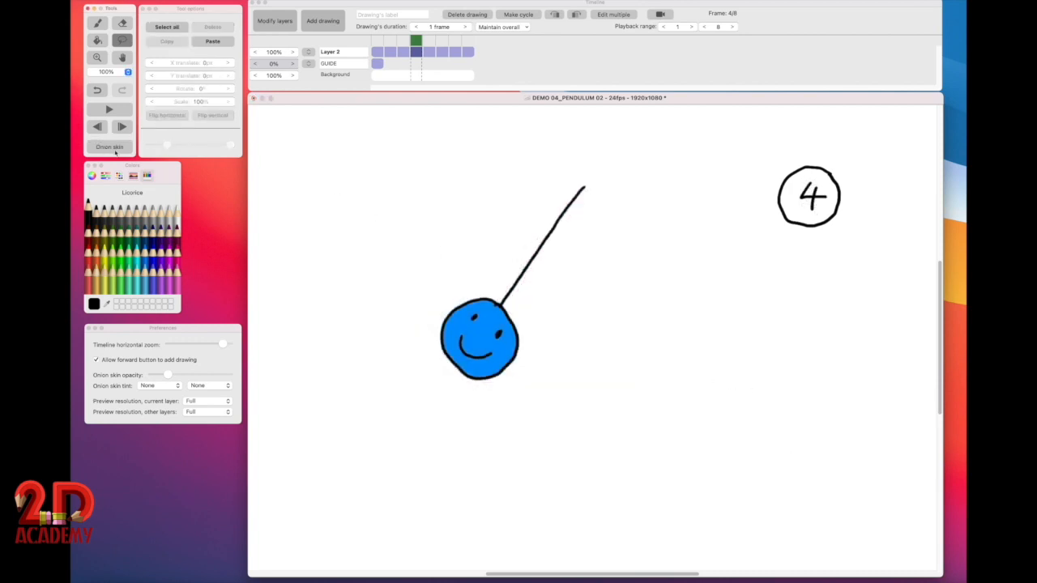
left_click(378, 52)
left_click_drag(378, 42, 413, 47)
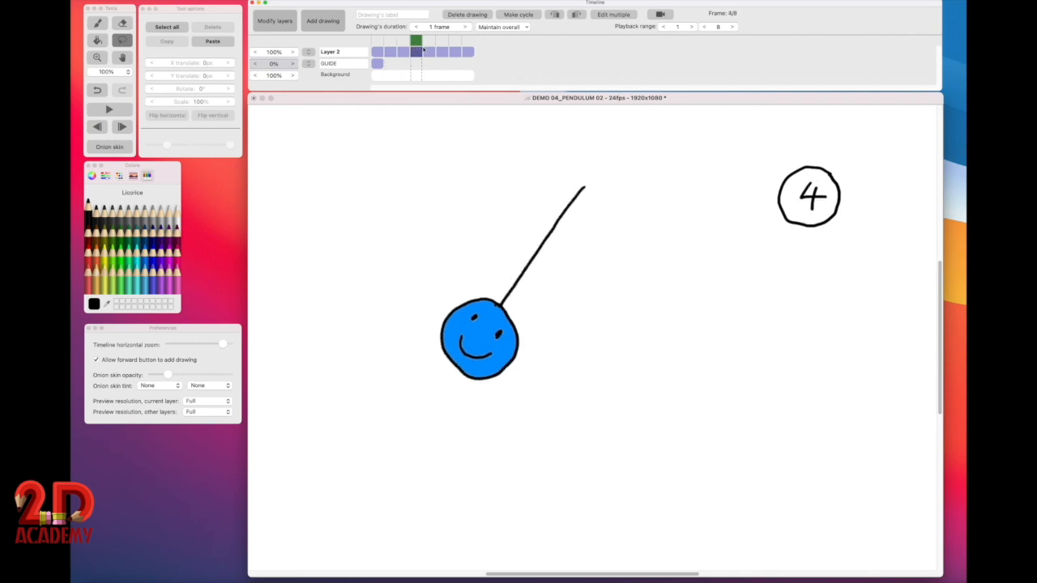
left_click(427, 51)
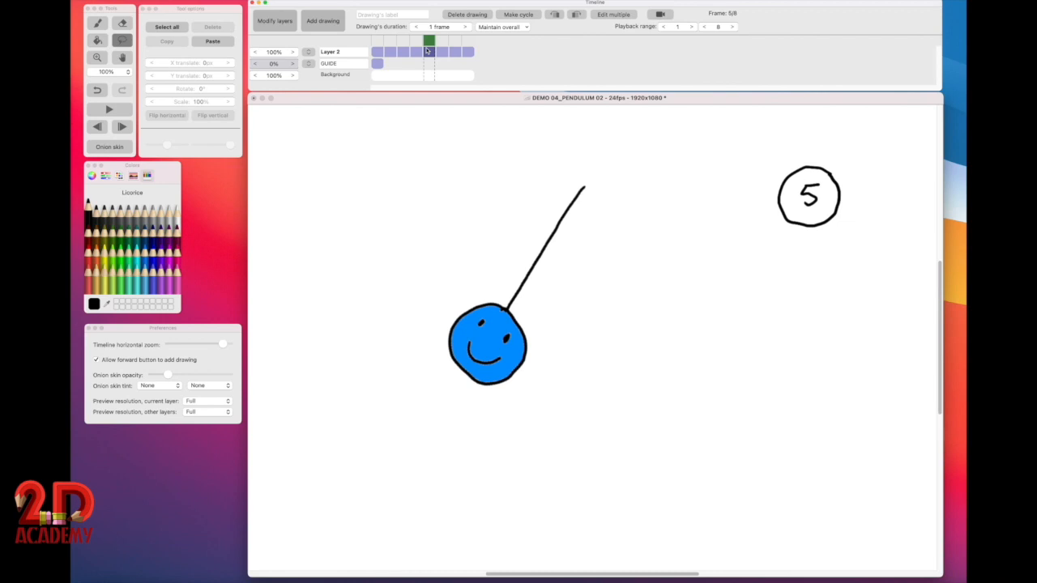
mouse_move(428, 51)
left_mouse_down()
mouse_move(378, 51)
mouse_move(445, 56)
left_mouse_up()
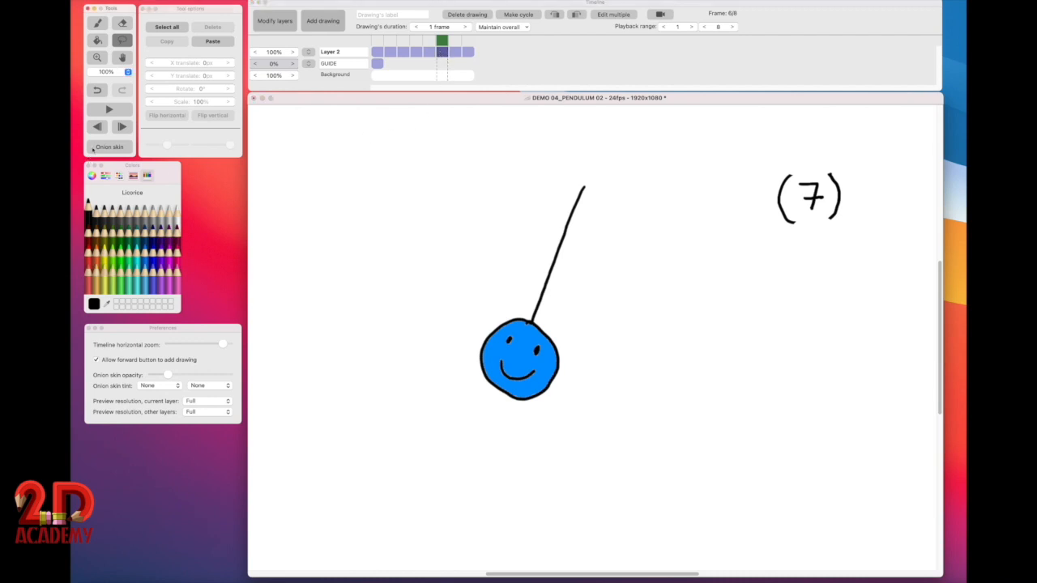
Step: Turn the onion skin back on and return to drawing 5
left_click(118, 147)
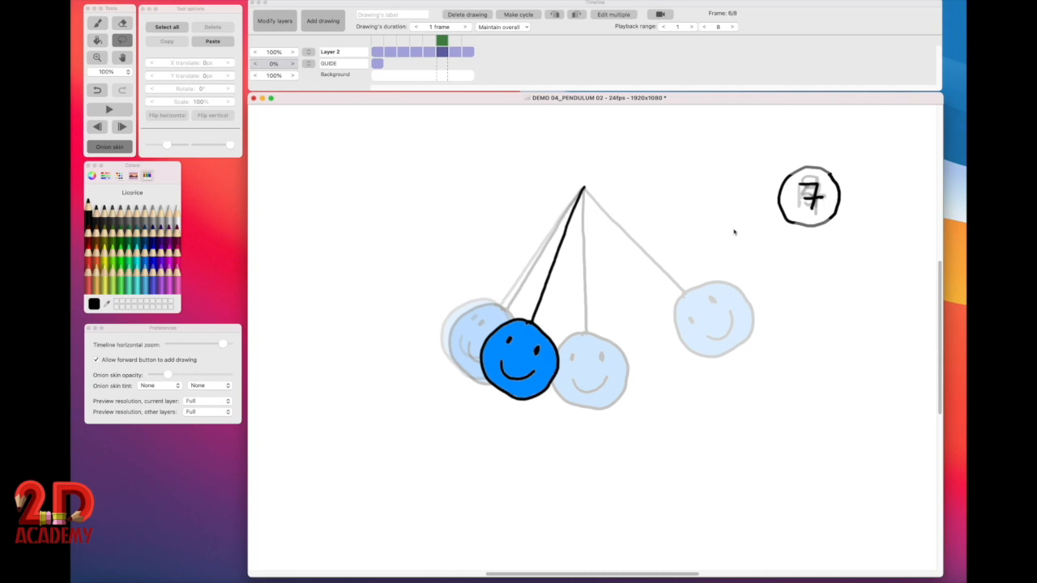
left_click(442, 61)
left_click(429, 52)
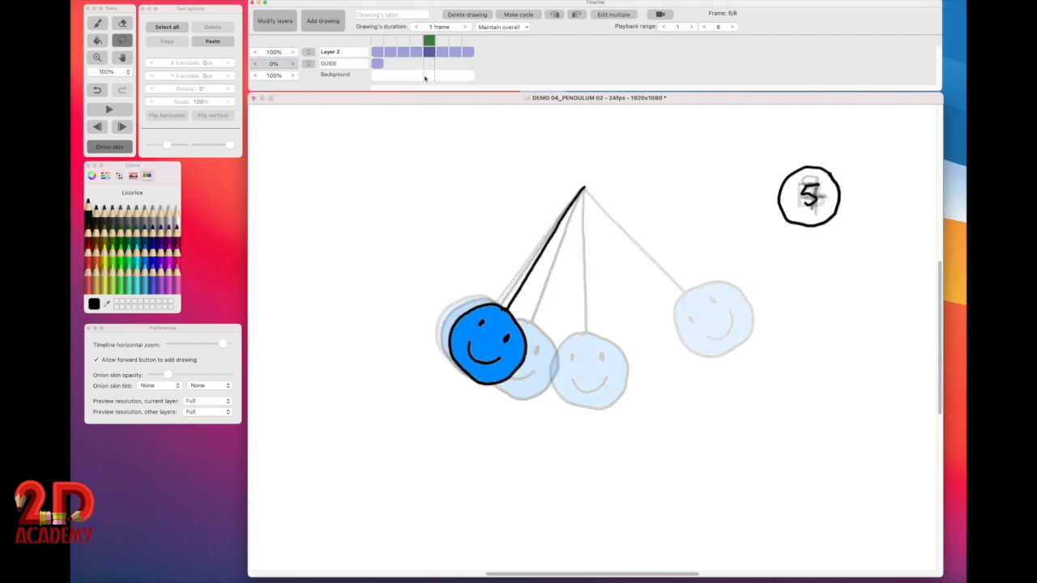
left_click(444, 125)
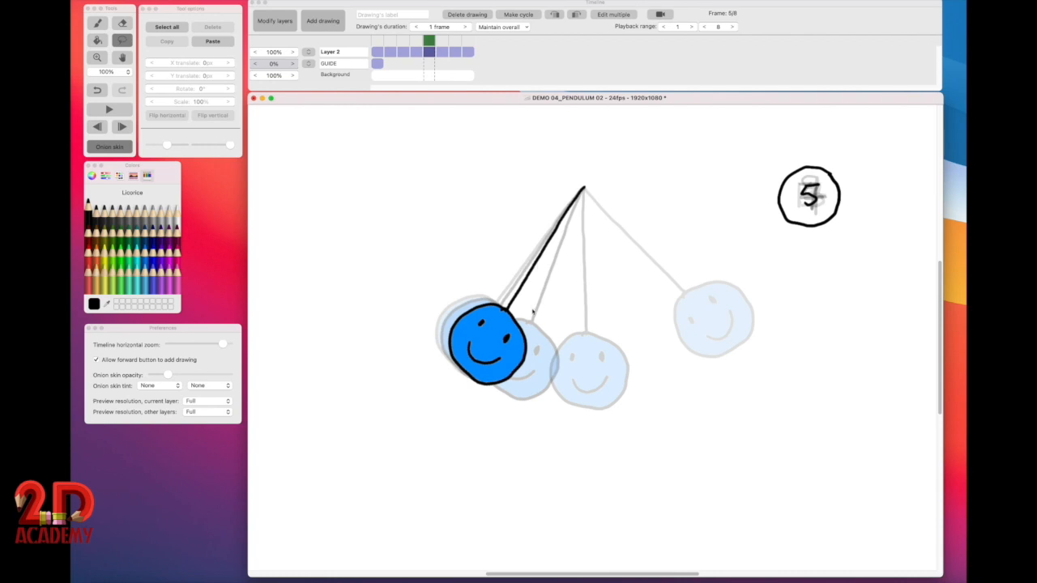
Step: Duplicate drawing 5 as the following drawing, erase its number and write 6 inside the circle
left_click(401, 47)
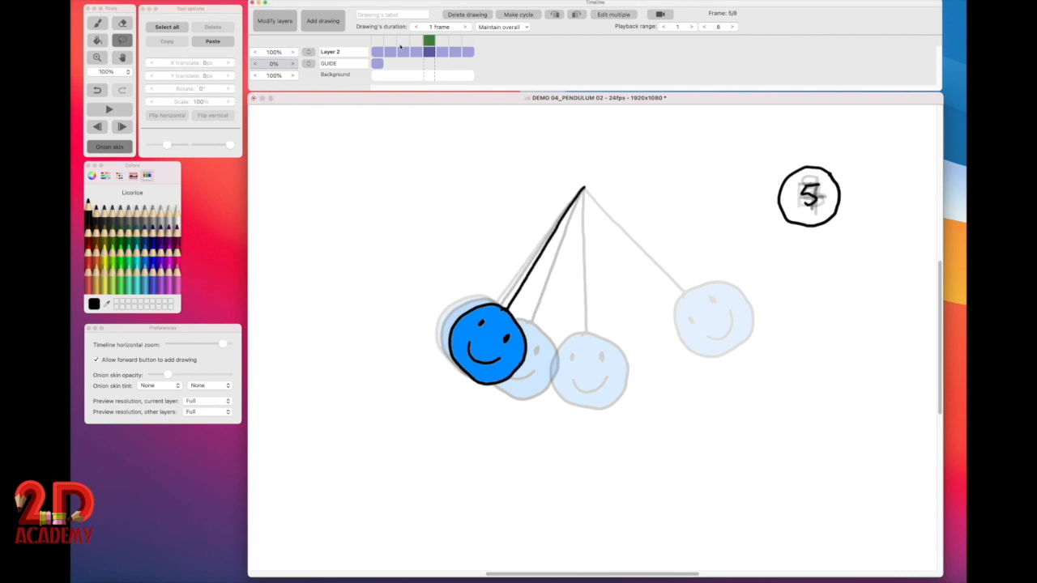
left_click_drag(379, 41, 427, 49)
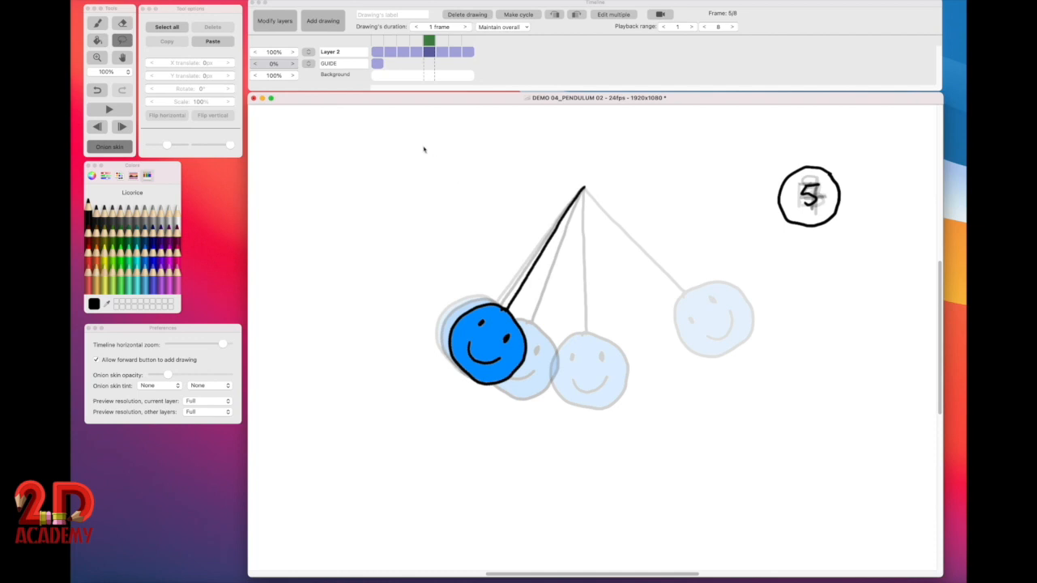
left_click(324, 22)
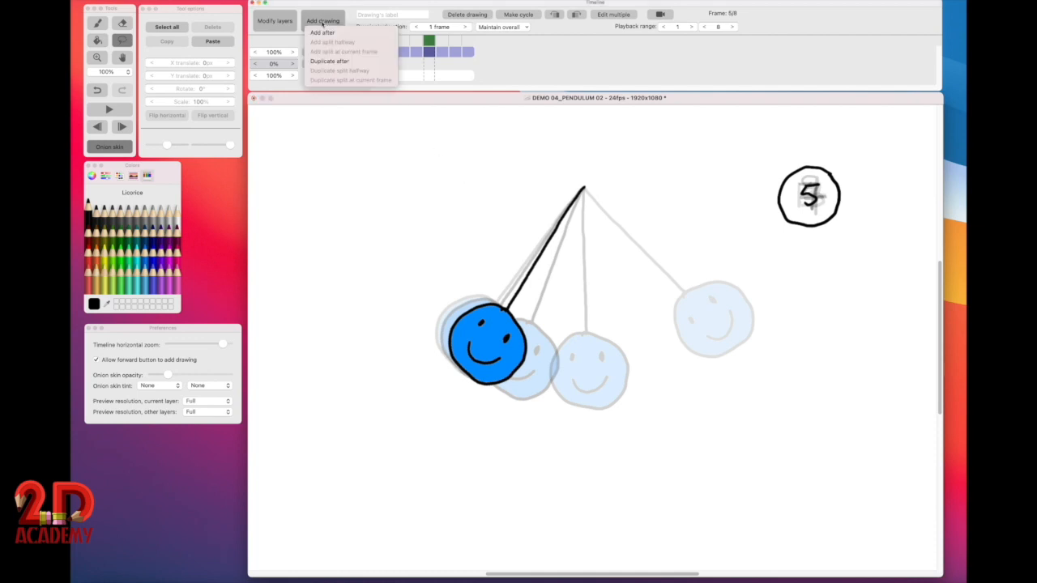
left_click(329, 62)
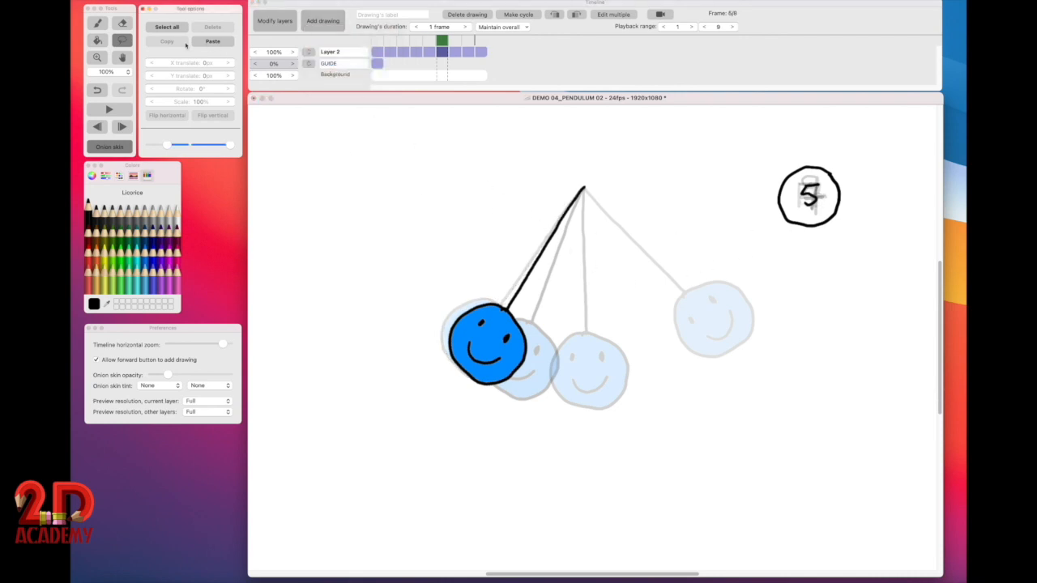
key("e")
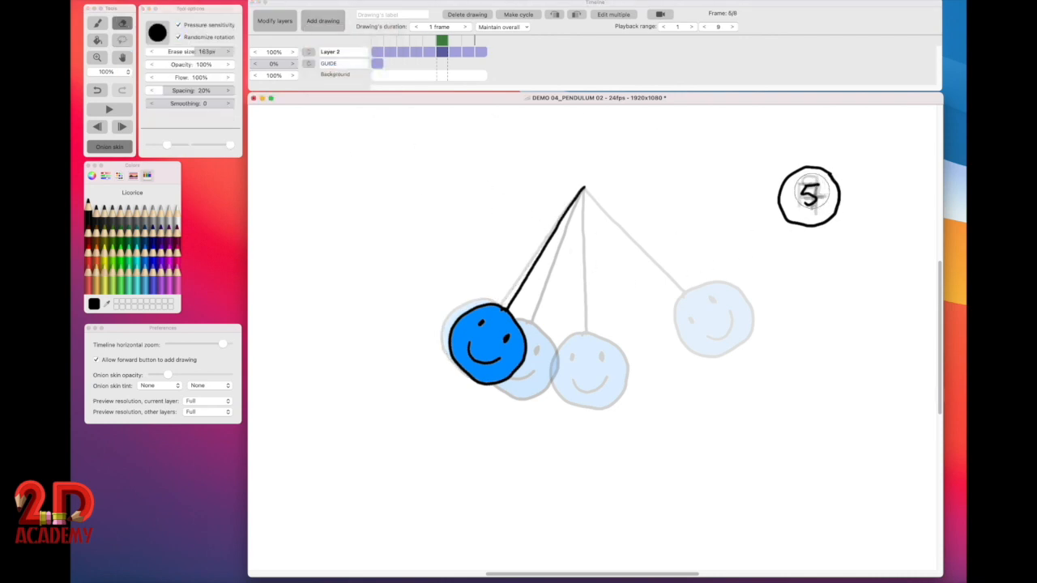
left_click_drag(819, 193, 810, 201)
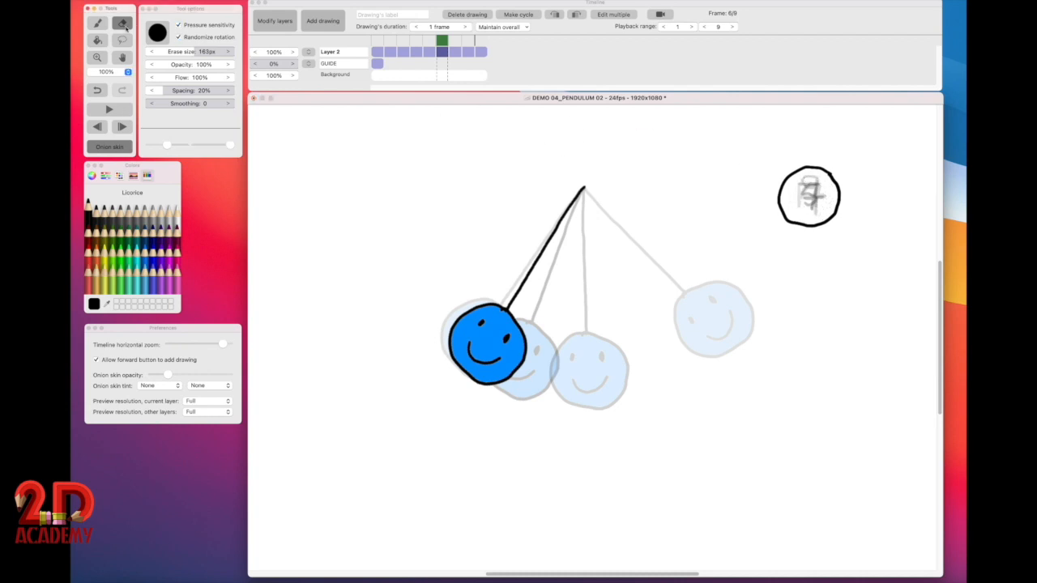
key("b")
mouse_move(814, 181)
left_mouse_down()
mouse_move(802, 201)
mouse_move(818, 196)
mouse_move(803, 196)
left_mouse_up()
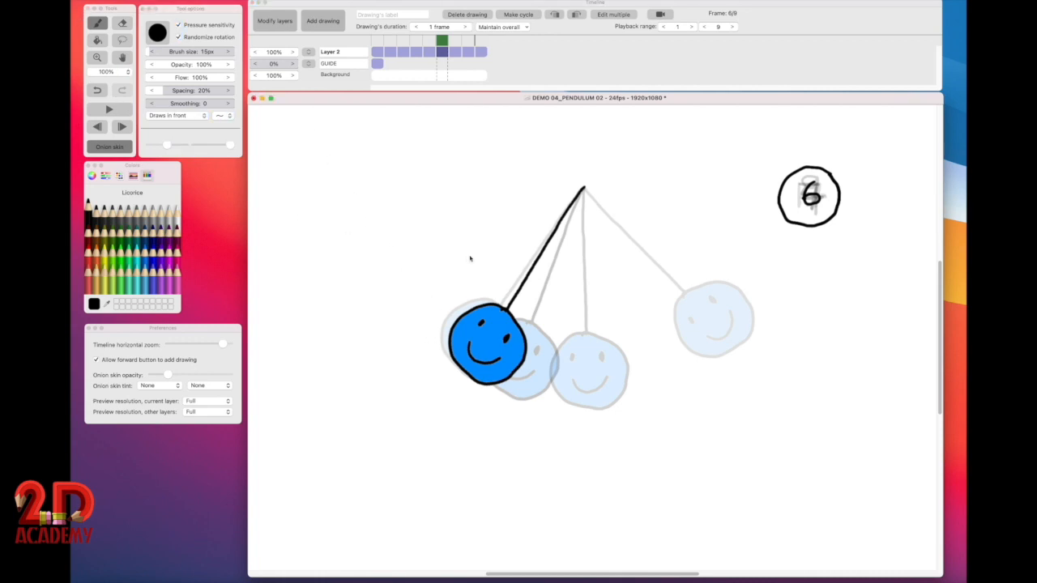
Step: Lasso the pendulum in drawing 6 and rotate it -5° toward drawing 7 about the string's upper end
left_click(122, 39)
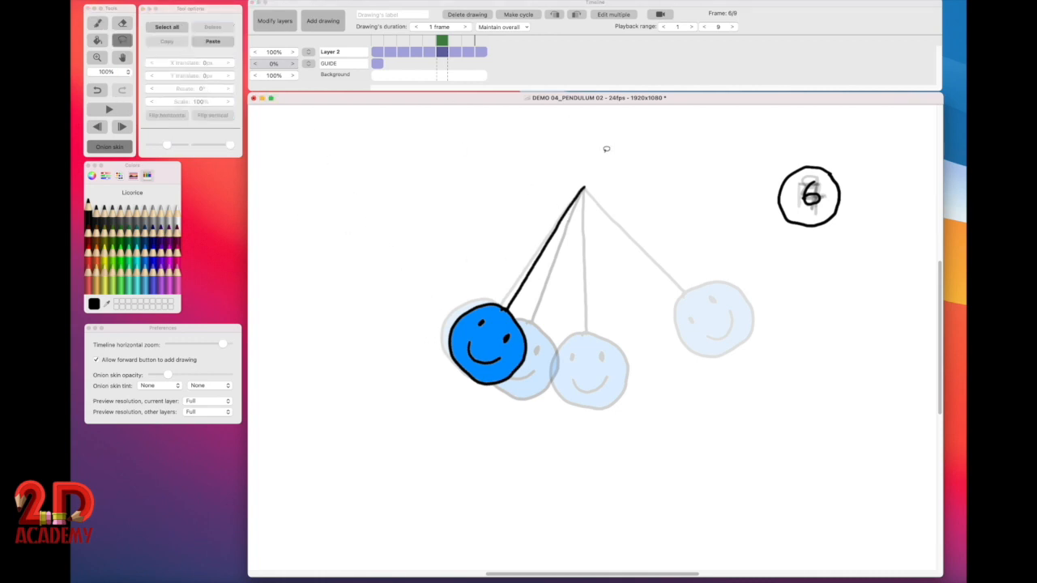
mouse_move(596, 160)
left_mouse_down()
mouse_move(383, 327)
mouse_move(623, 379)
mouse_move(641, 199)
mouse_move(597, 166)
left_mouse_up()
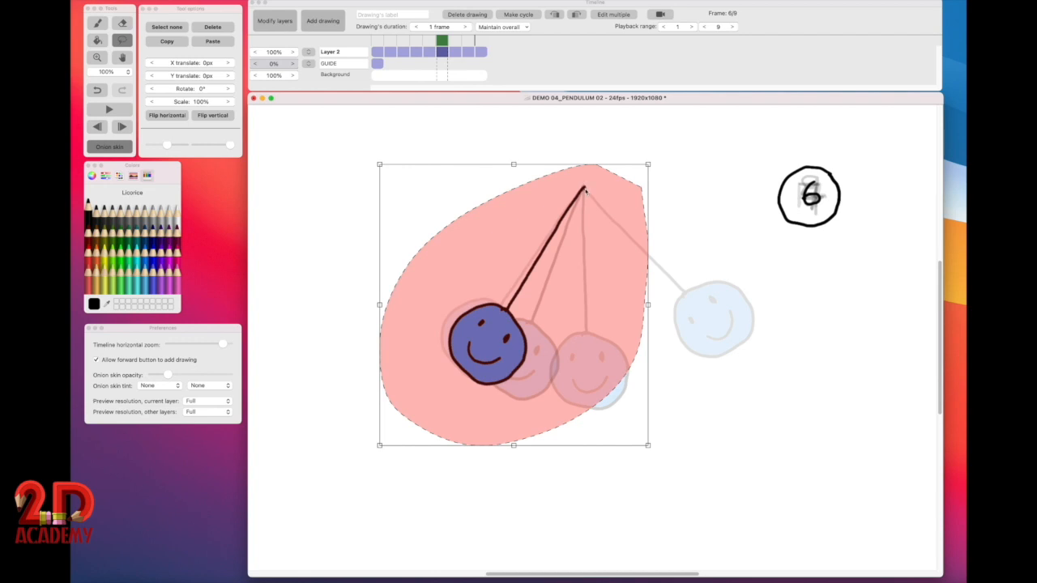
left_click(192, 89)
mouse_move(192, 89)
left_mouse_down()
mouse_move(175, 93)
mouse_move(188, 93)
left_mouse_up()
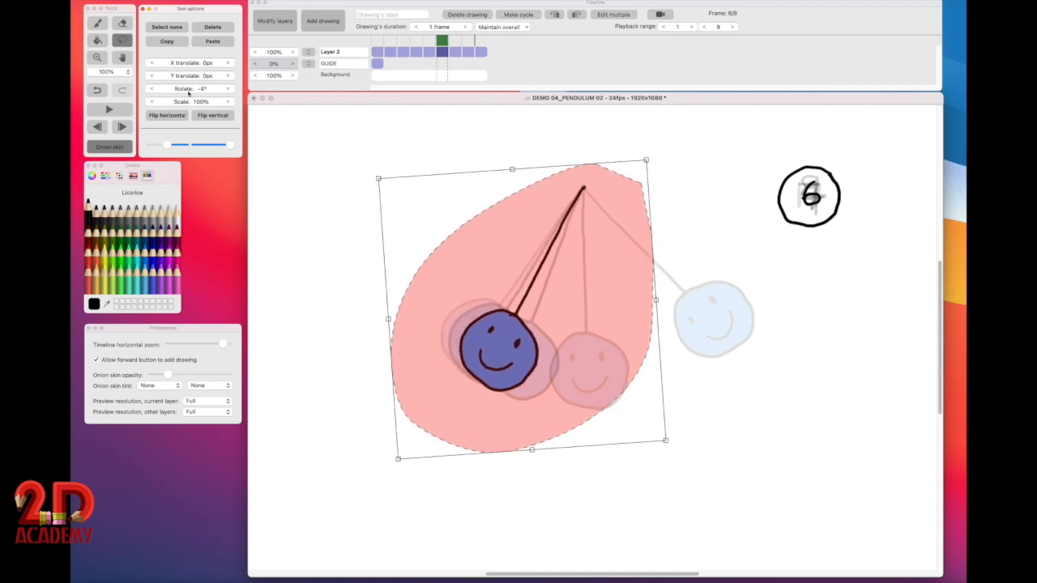
left_click(152, 90)
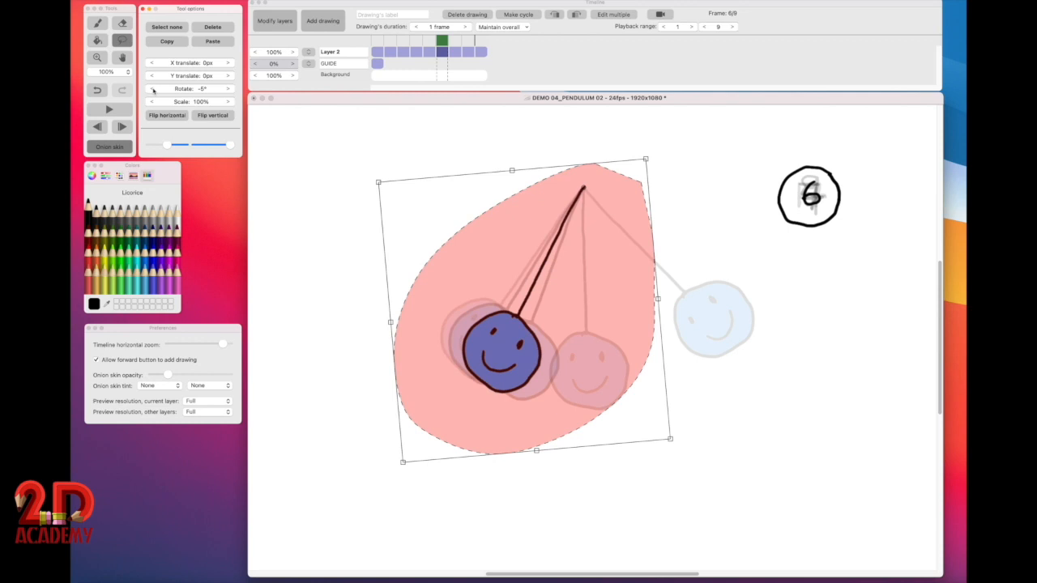
left_click(357, 129)
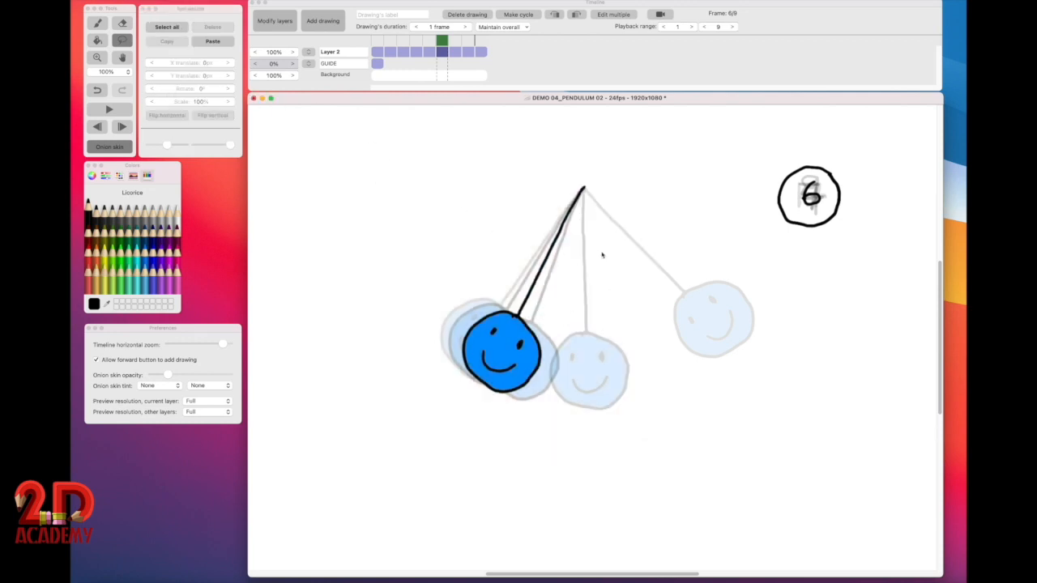
Step: Scrub from drawing 1 through drawing 7 with the onion skin on to check the spacing
left_click(446, 54)
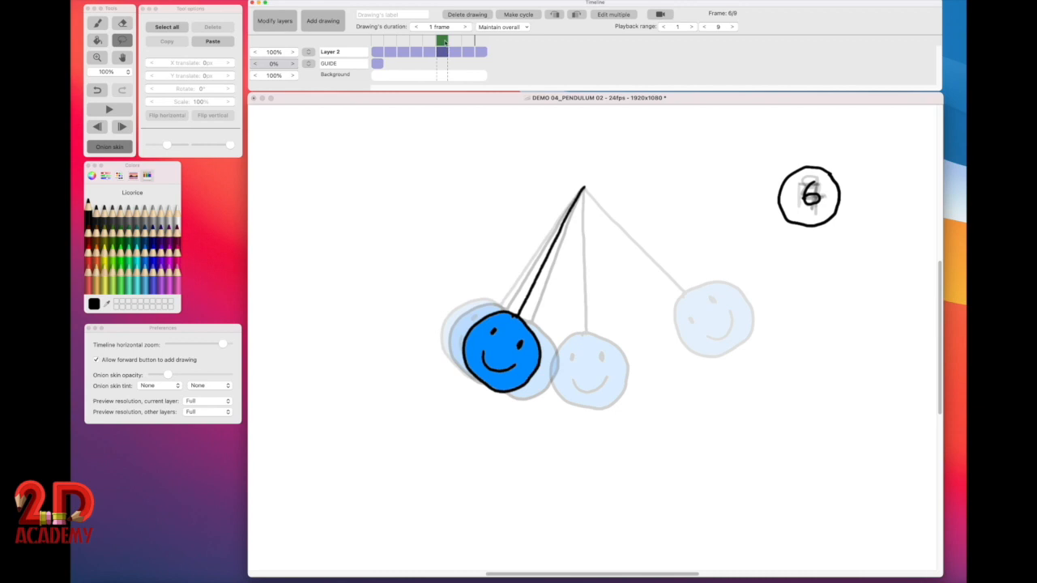
left_click(378, 42)
left_click_drag(385, 42, 454, 61)
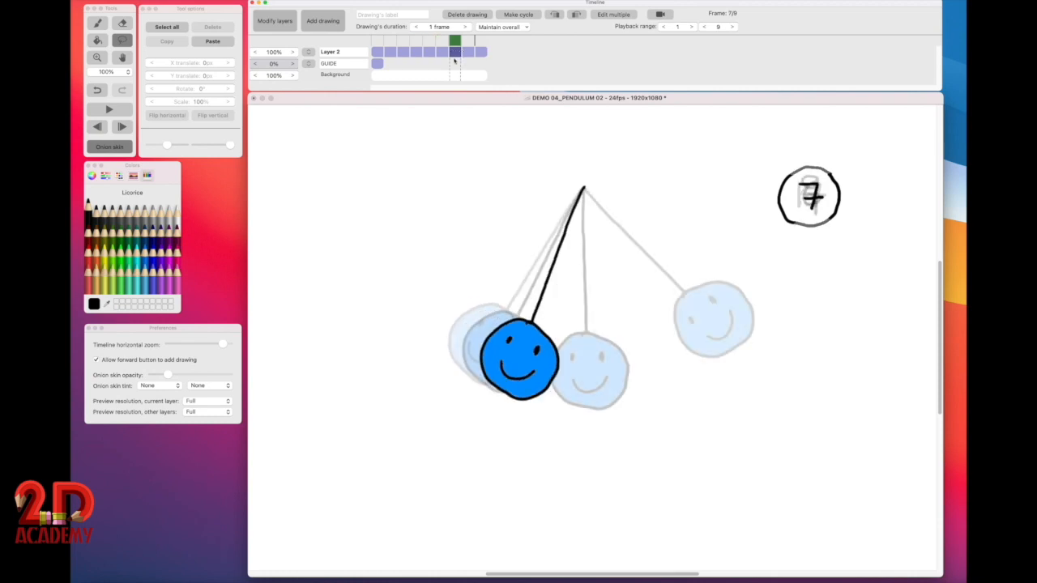
left_click(649, 105)
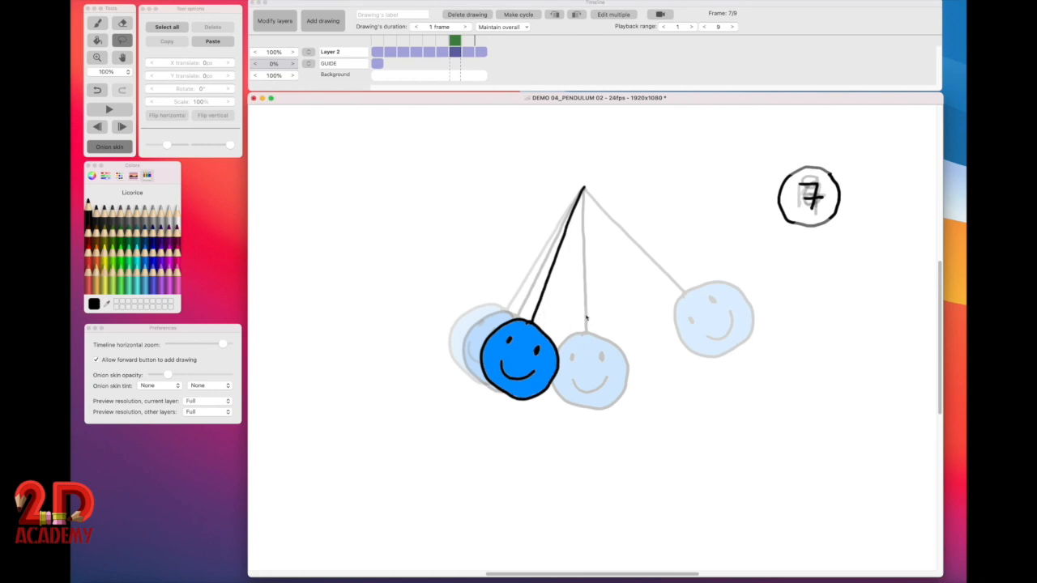
Step: Duplicate drawing 7 as the following drawing, erase the bracketed number and write 8 in its place
left_click(458, 22)
left_click(323, 22)
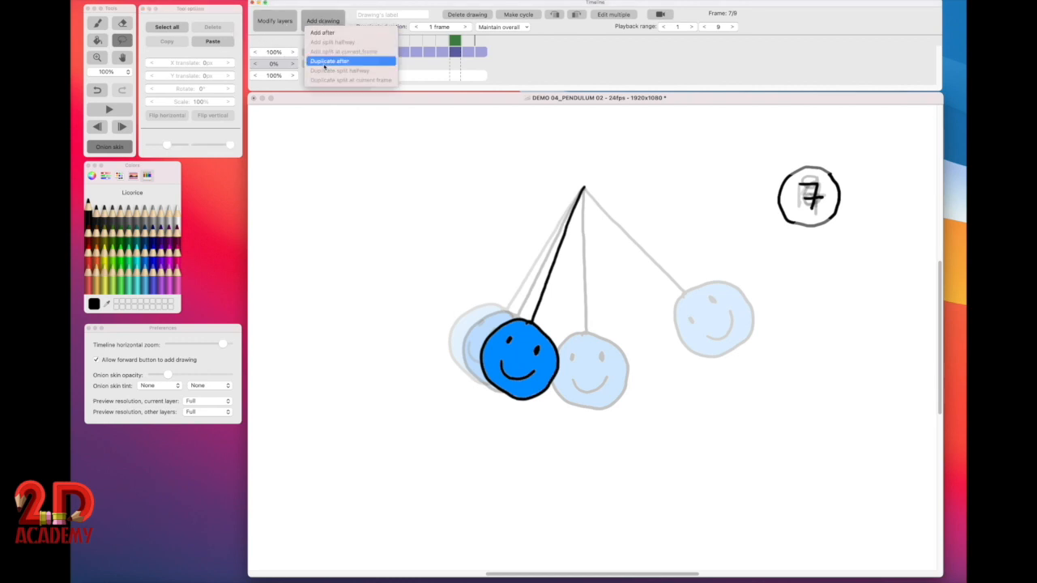
left_click(327, 63)
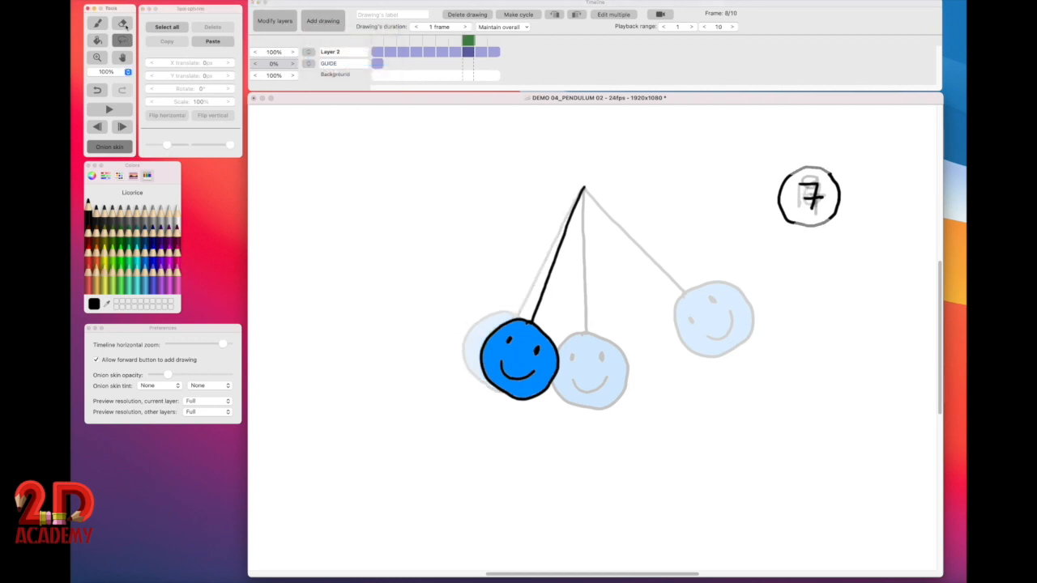
left_click(122, 21)
mouse_move(809, 195)
left_mouse_down()
mouse_move(786, 200)
mouse_move(810, 194)
left_mouse_up()
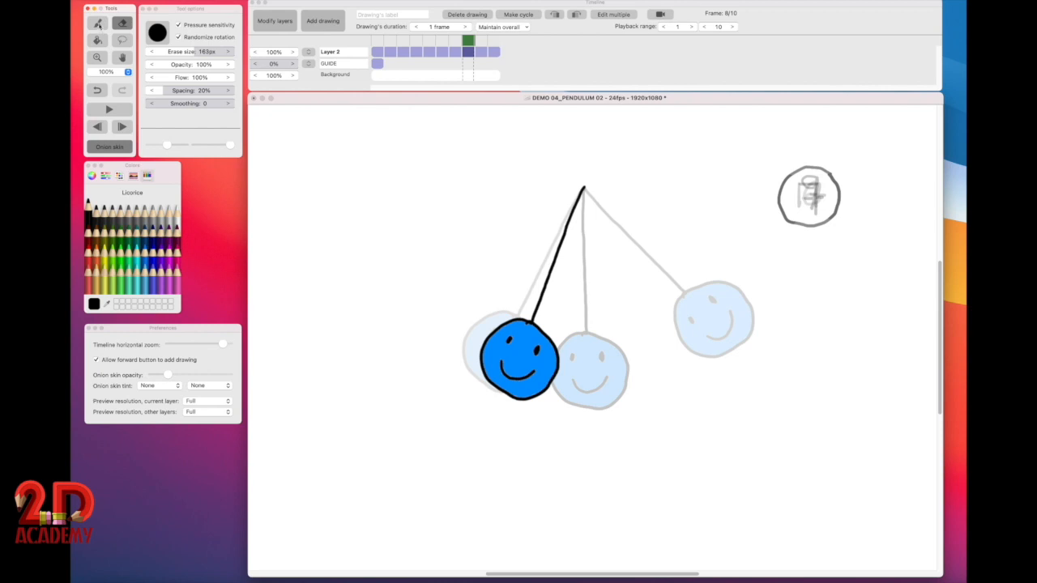
left_click(98, 24)
mouse_move(815, 181)
left_mouse_down()
mouse_move(804, 186)
mouse_move(807, 204)
mouse_move(816, 181)
left_mouse_up()
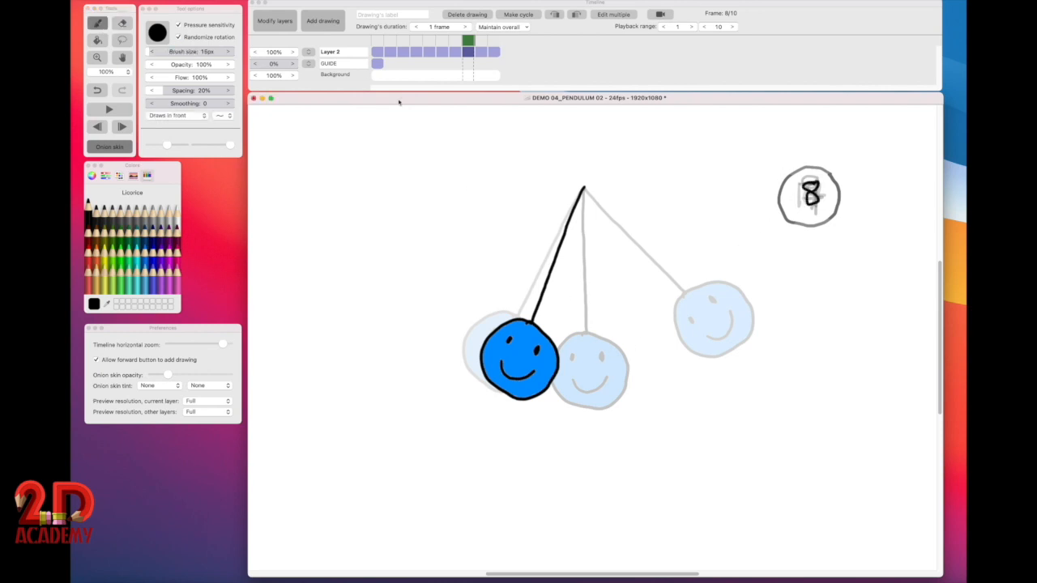
Step: Lasso the pendulum in drawing 8 and rotate it -11° toward drawing 9 about the string's upper end
key("l")
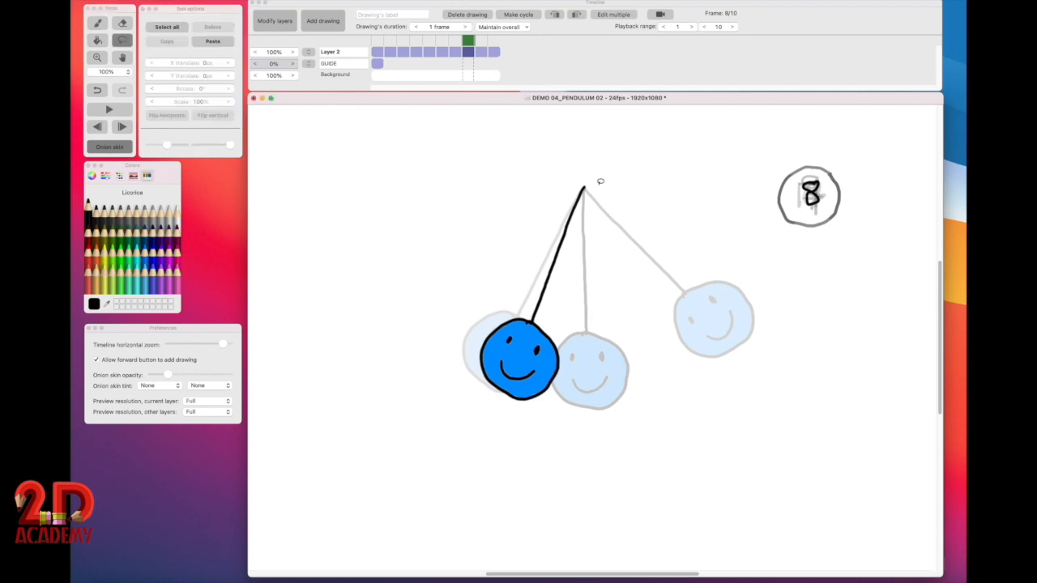
mouse_move(583, 173)
left_mouse_down()
mouse_move(549, 183)
mouse_move(570, 446)
mouse_move(650, 176)
mouse_move(585, 174)
left_mouse_up()
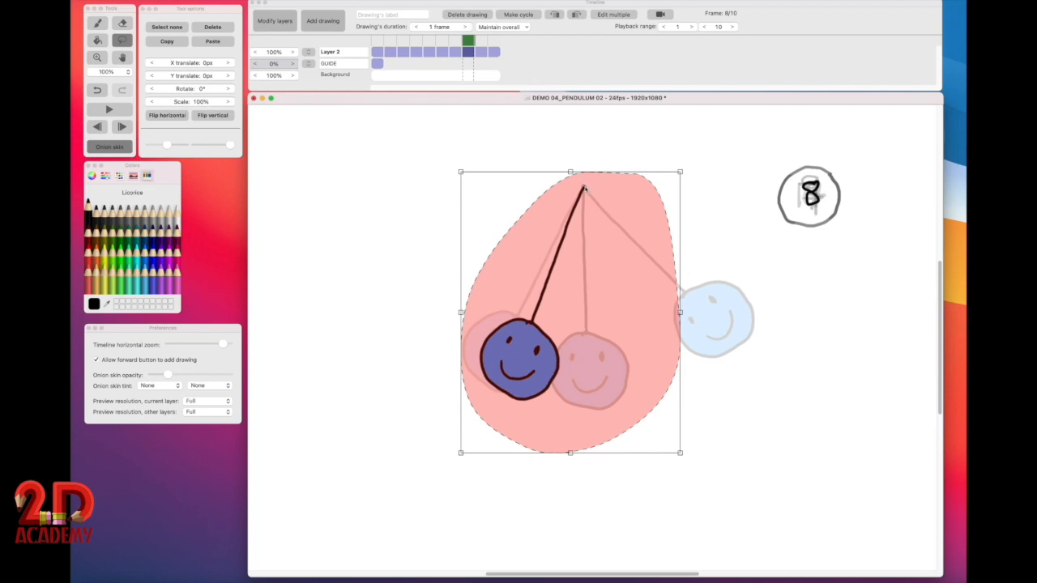
left_click(171, 76)
left_click(185, 89)
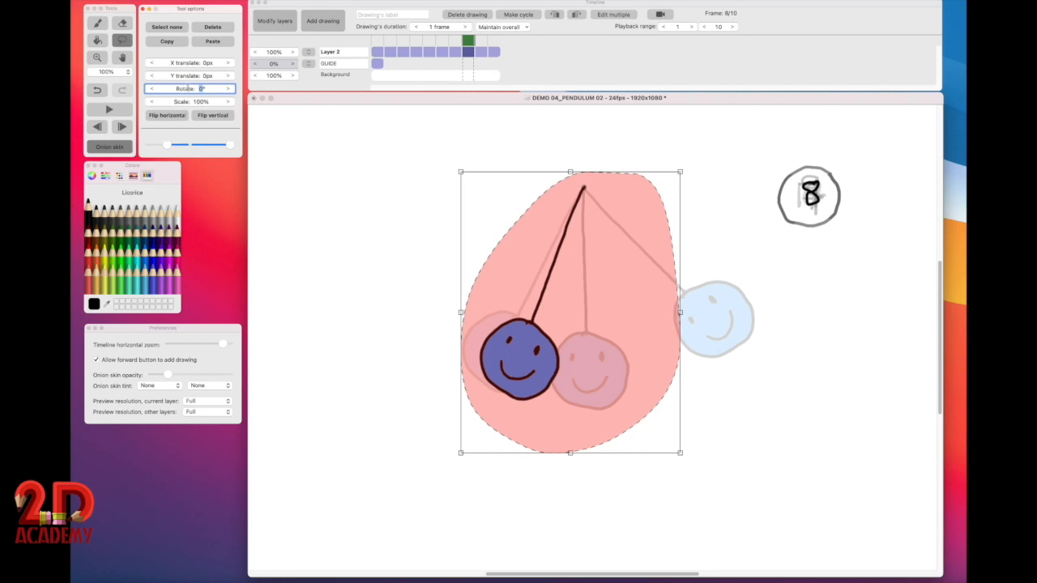
left_click(188, 89)
left_click(209, 76)
left_click(201, 88)
mouse_move(201, 88)
left_mouse_down()
mouse_move(174, 92)
mouse_move(185, 96)
left_mouse_up()
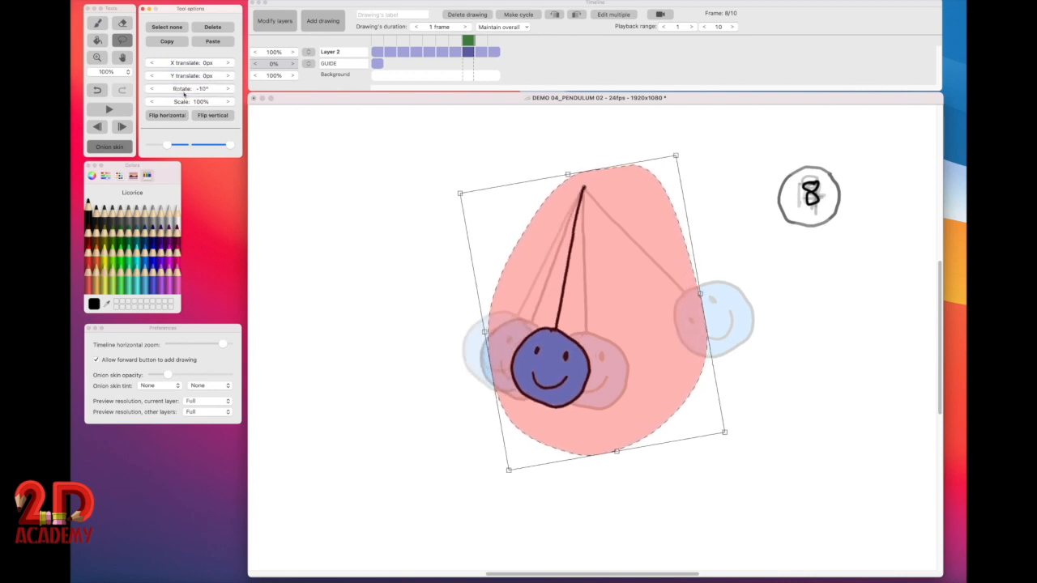
left_click(152, 89)
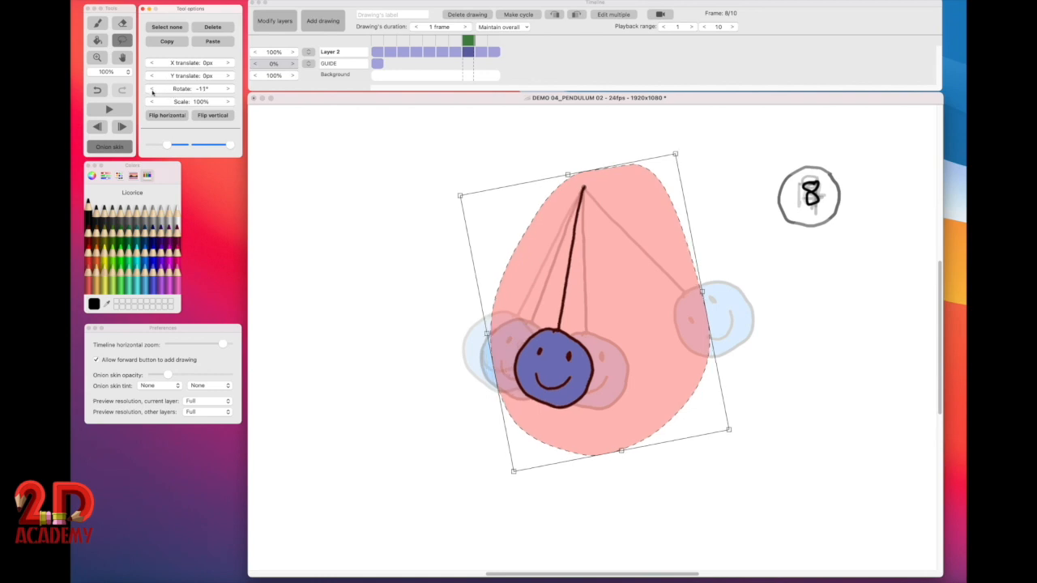
left_click(326, 203)
left_click(389, 236)
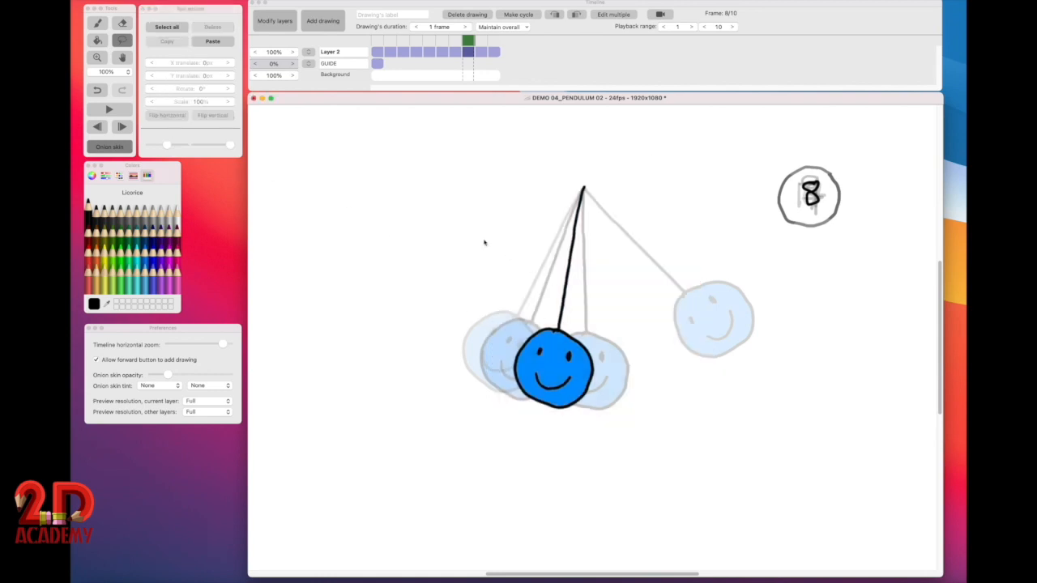
Step: Turn off the onion skin and step through drawings 1 to 8 one by one to check the swing
left_click(110, 146)
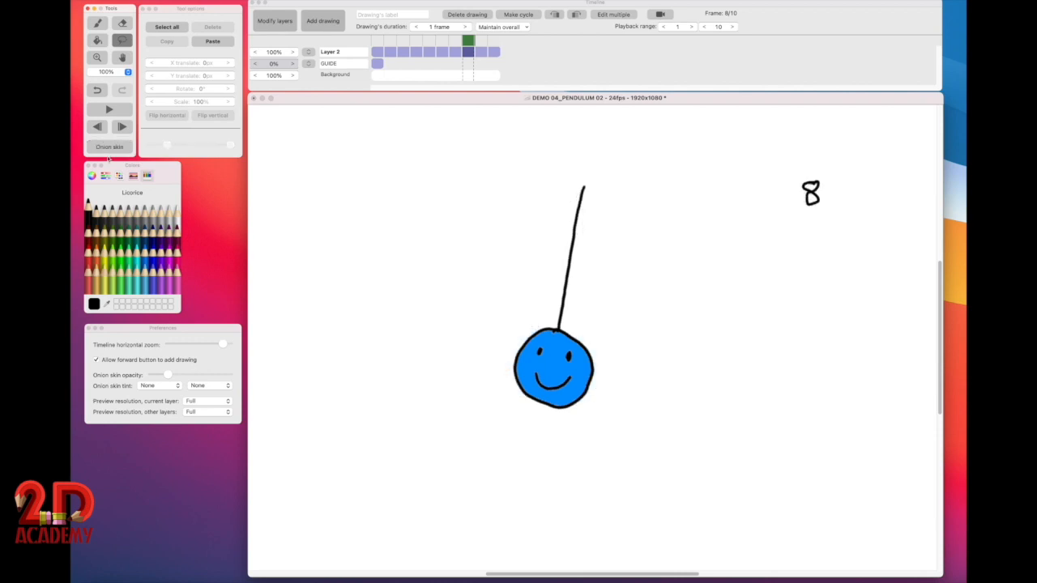
left_click(430, 68)
left_click(380, 55)
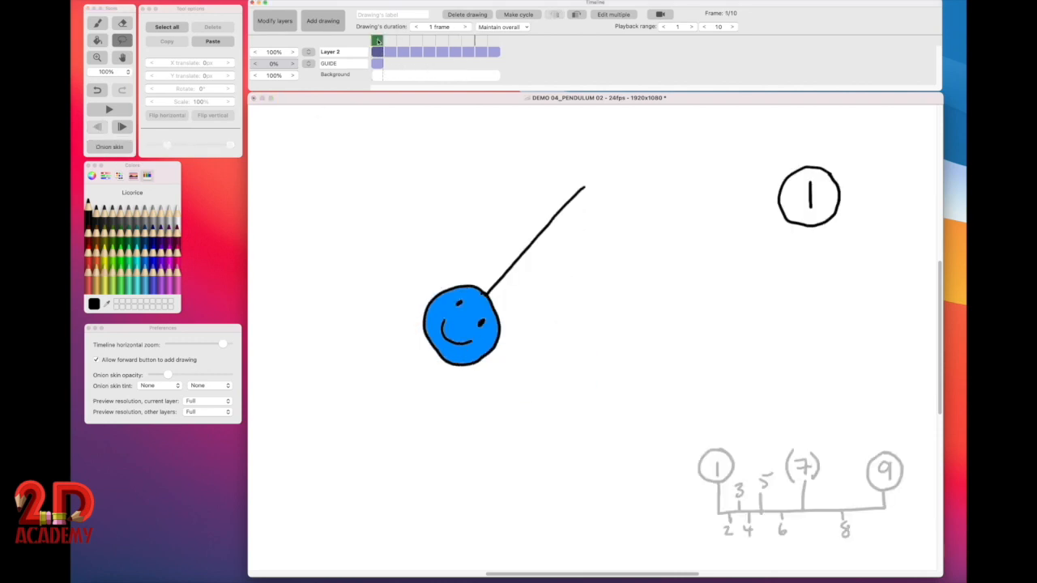
left_click(388, 43)
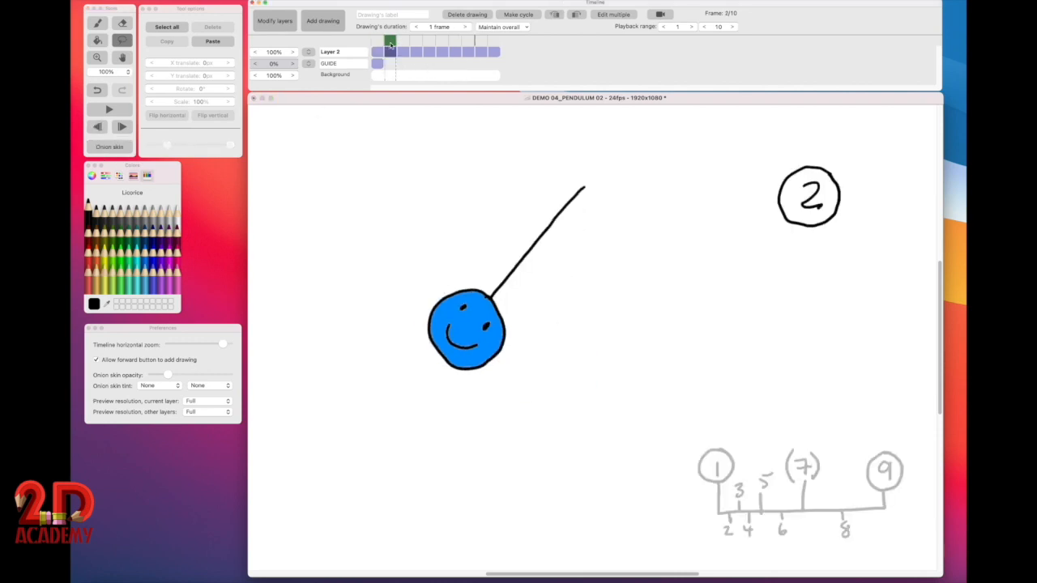
left_click(402, 47)
left_click(416, 49)
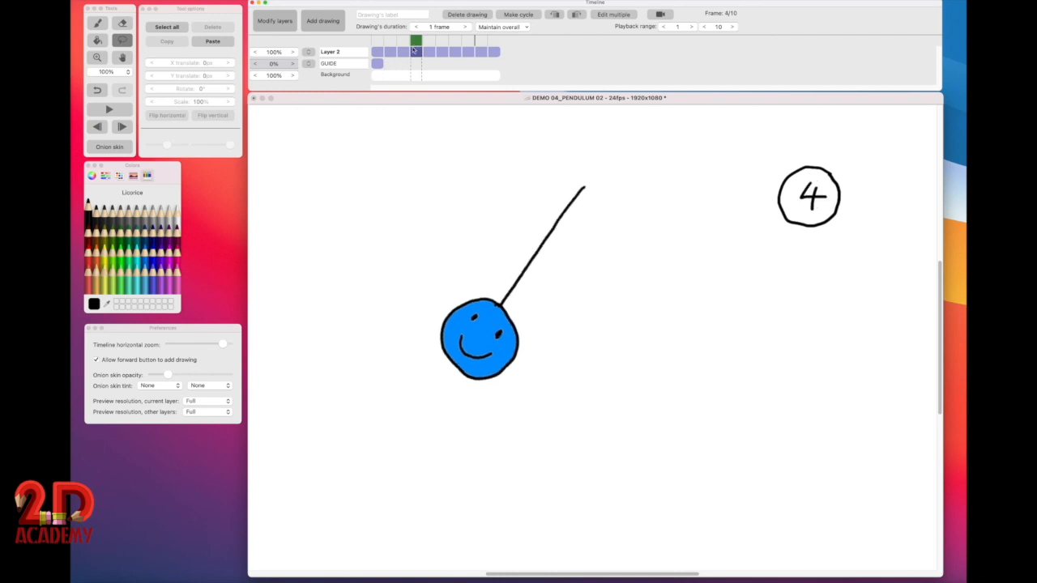
left_click(428, 50)
left_click(442, 52)
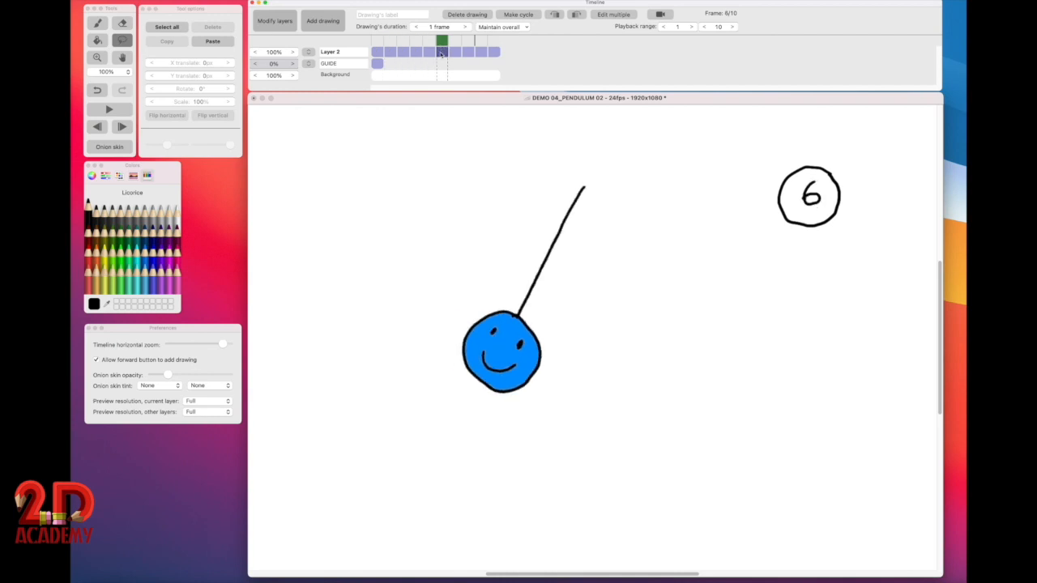
left_click(455, 54)
left_click(466, 59)
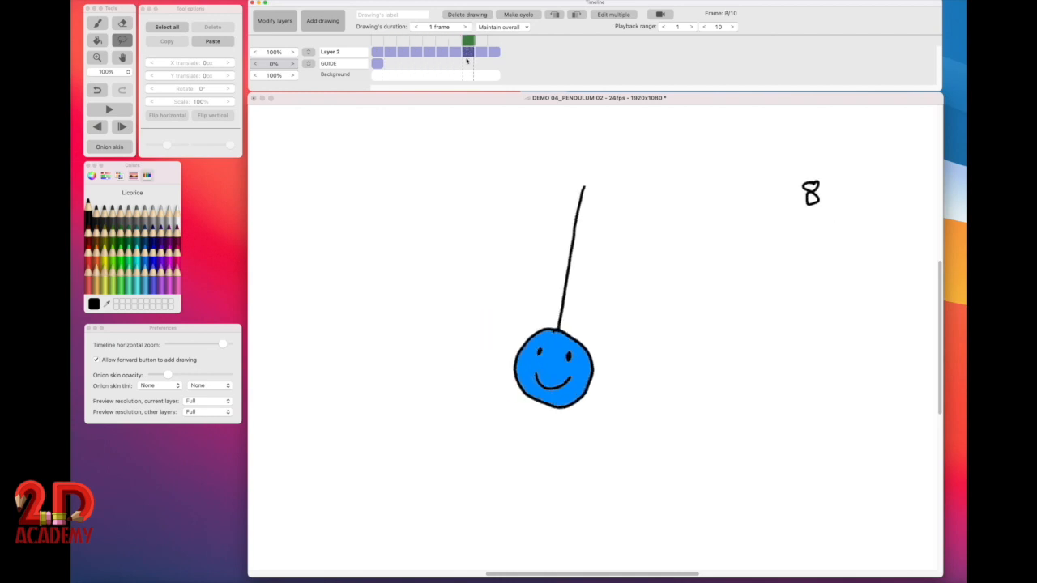
Step: Scrub back to drawing 1 and forward to drawing 9 to review the first half of the swing
left_click(456, 59)
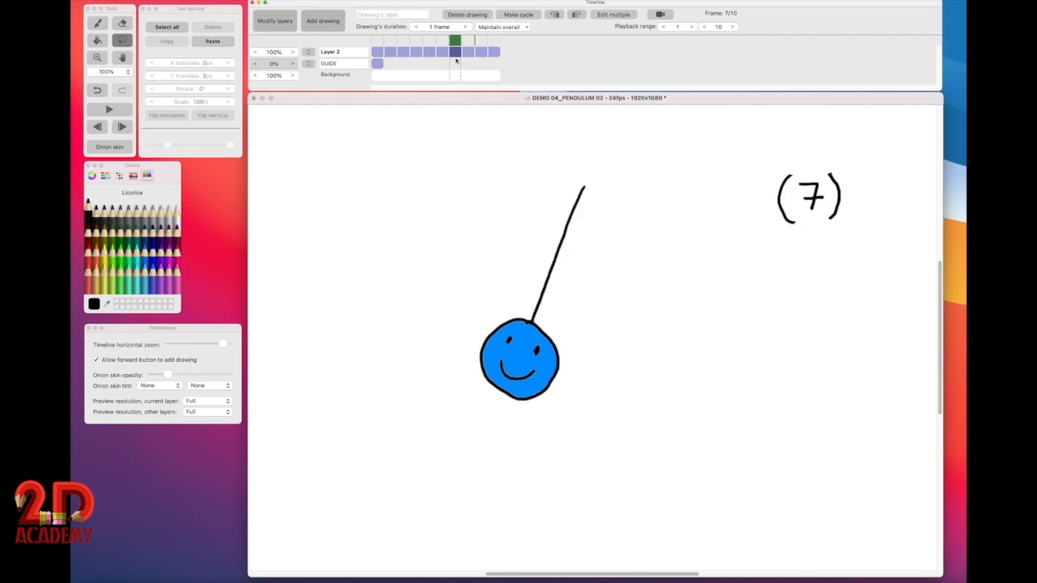
mouse_move(457, 61)
left_mouse_down()
mouse_move(481, 58)
mouse_move(367, 37)
left_mouse_up()
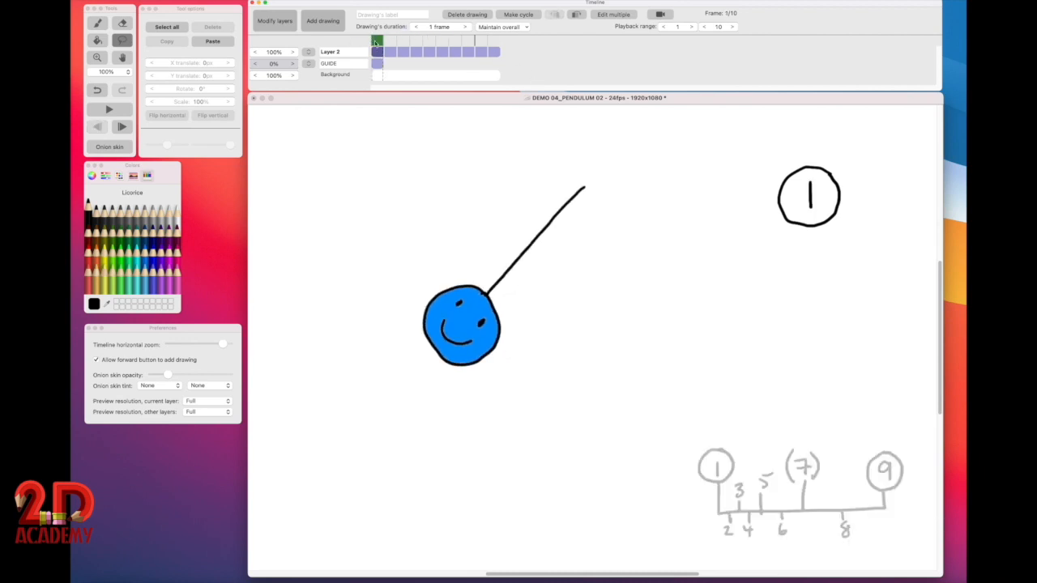
left_click_drag(380, 42, 483, 74)
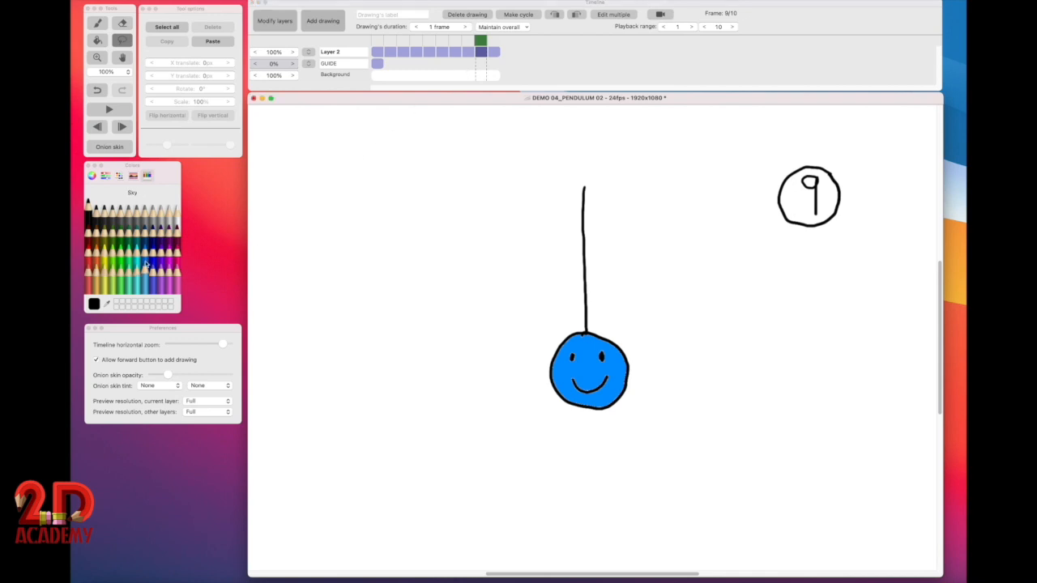
left_click(215, 379)
left_click(460, 62)
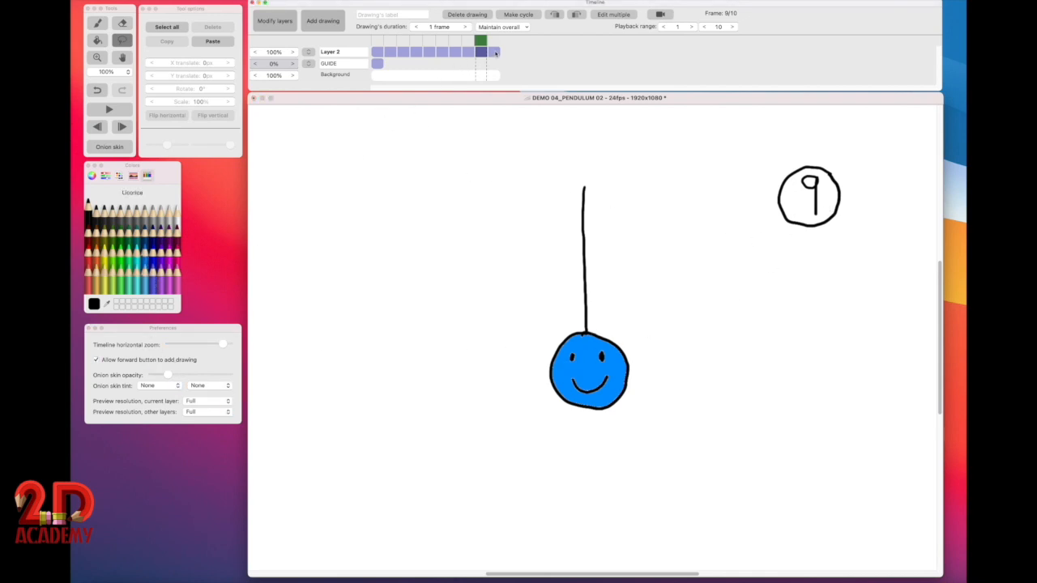
Step: Set the playback range to end at drawing 9 and play back the first half of the swing
left_click(703, 27)
left_click(109, 111)
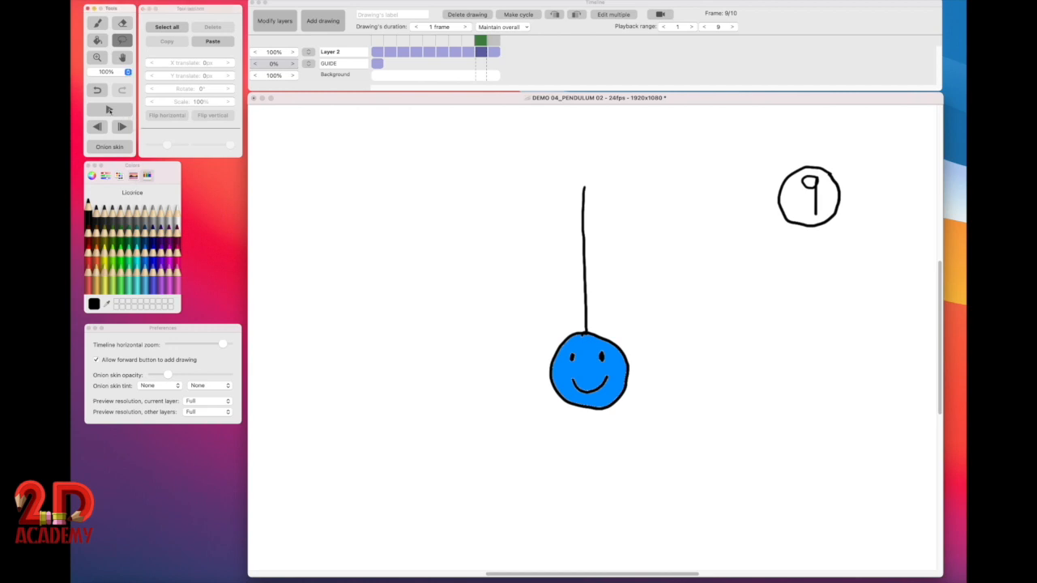
left_click(109, 111)
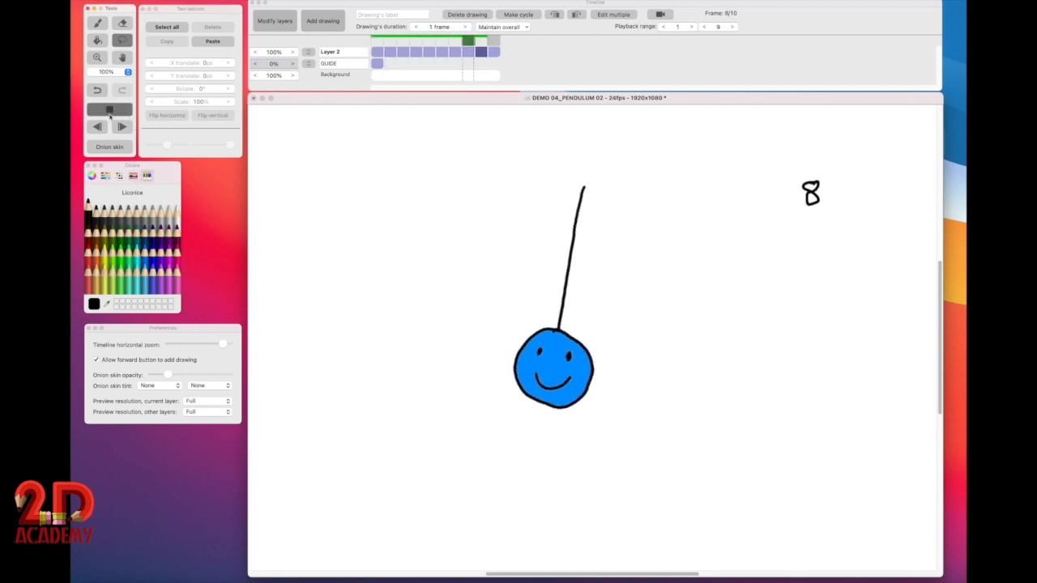
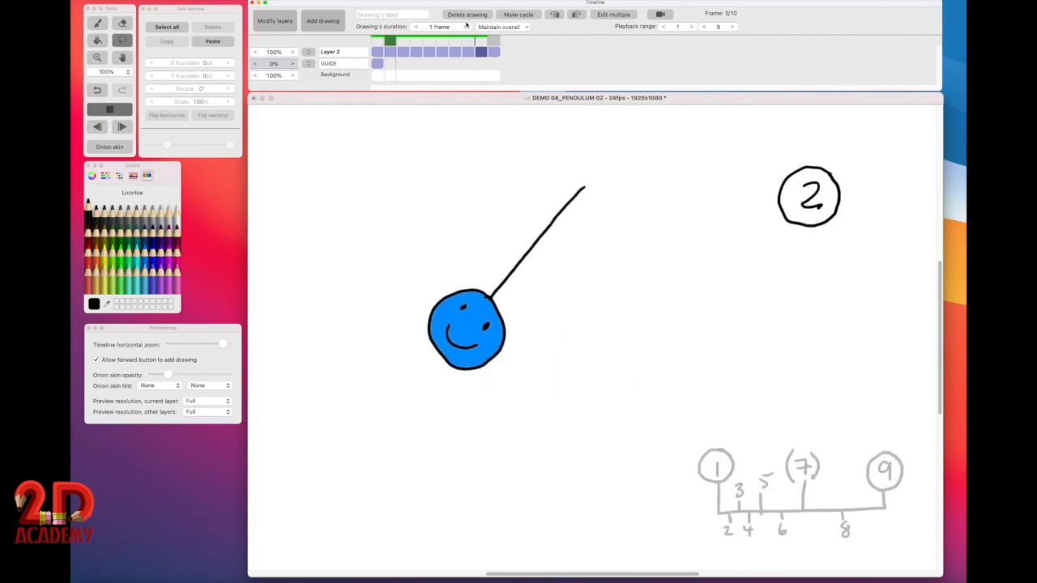
left_click(111, 110)
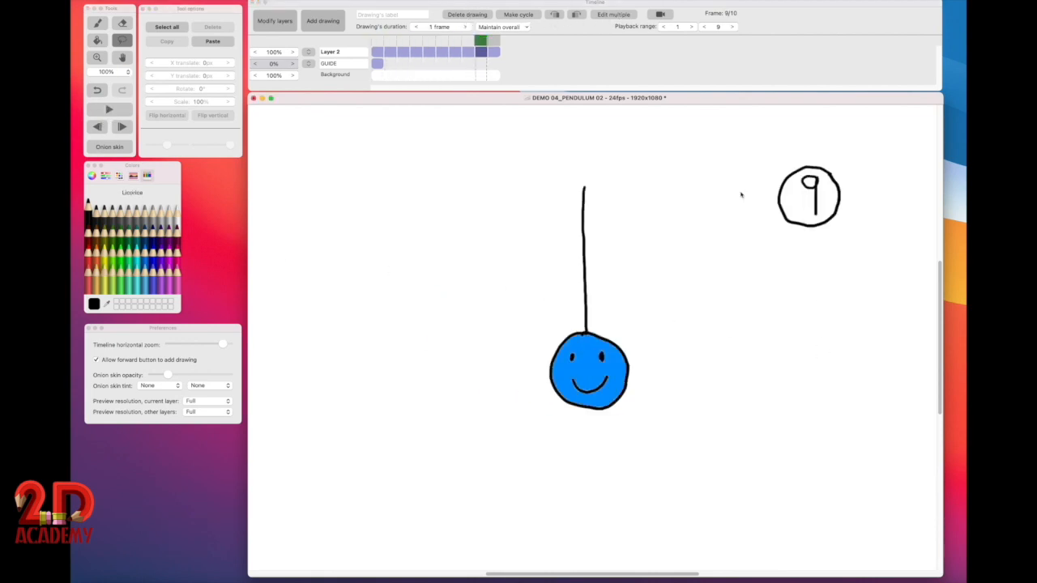
Step: On drawing 9, sketch a Magnesium grey timing chart from circled 9 to circled 17, with progressively closer upper ticks toward 17
left_click(150, 218)
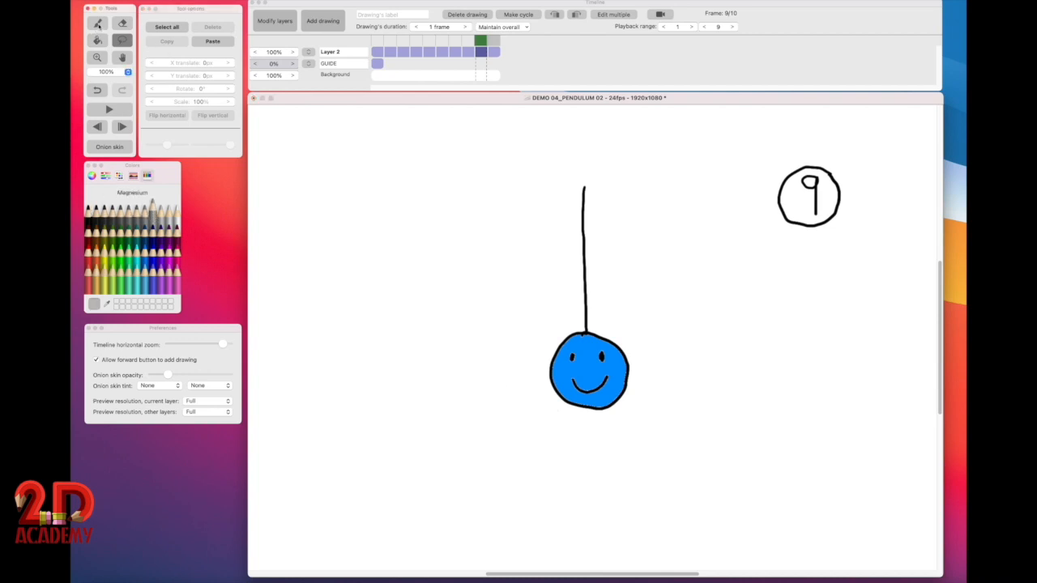
left_click(98, 25)
mouse_move(714, 466)
left_mouse_down()
mouse_move(738, 486)
mouse_move(884, 487)
mouse_move(884, 467)
left_mouse_up()
mouse_move(712, 433)
left_mouse_down()
mouse_move(720, 455)
mouse_move(694, 422)
mouse_move(734, 444)
mouse_move(731, 425)
left_mouse_up()
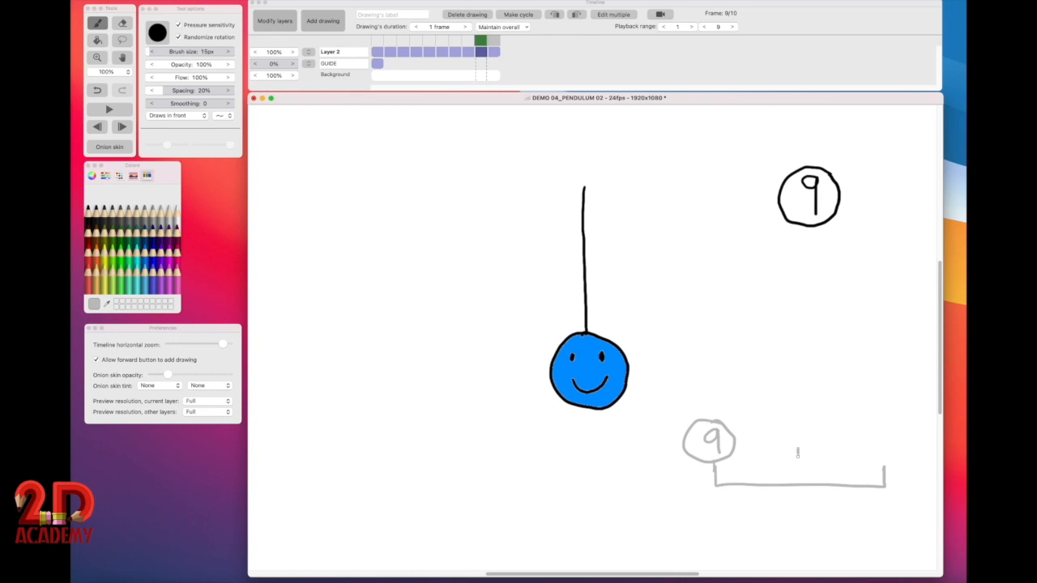
mouse_move(798, 449)
left_mouse_down()
mouse_move(798, 482)
mouse_move(839, 483)
left_mouse_up()
mouse_move(874, 445)
left_mouse_down()
mouse_move(874, 459)
mouse_move(887, 458)
mouse_move(879, 422)
mouse_move(867, 461)
mouse_move(906, 451)
mouse_move(893, 421)
left_mouse_up()
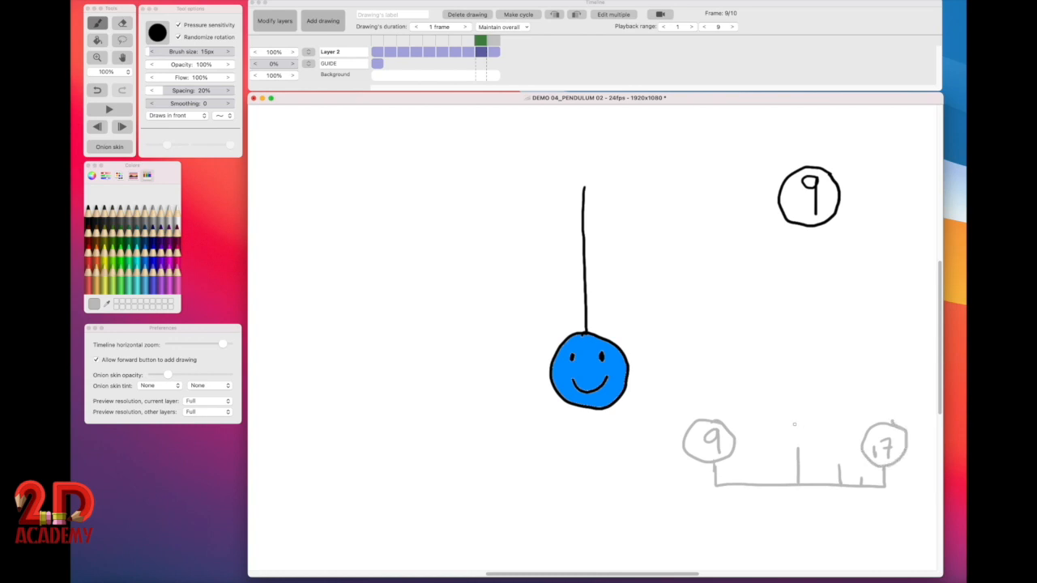
Step: Label the chart's upper ticks (11), 13 and 15, add lower ticks numbered 10, 12, 14 and 16, and save the file
mouse_move(792, 429)
left_mouse_down()
mouse_move(792, 441)
mouse_move(813, 442)
mouse_move(807, 449)
left_mouse_up()
mouse_move(784, 417)
left_mouse_down()
mouse_move(836, 446)
mouse_move(863, 473)
left_mouse_up()
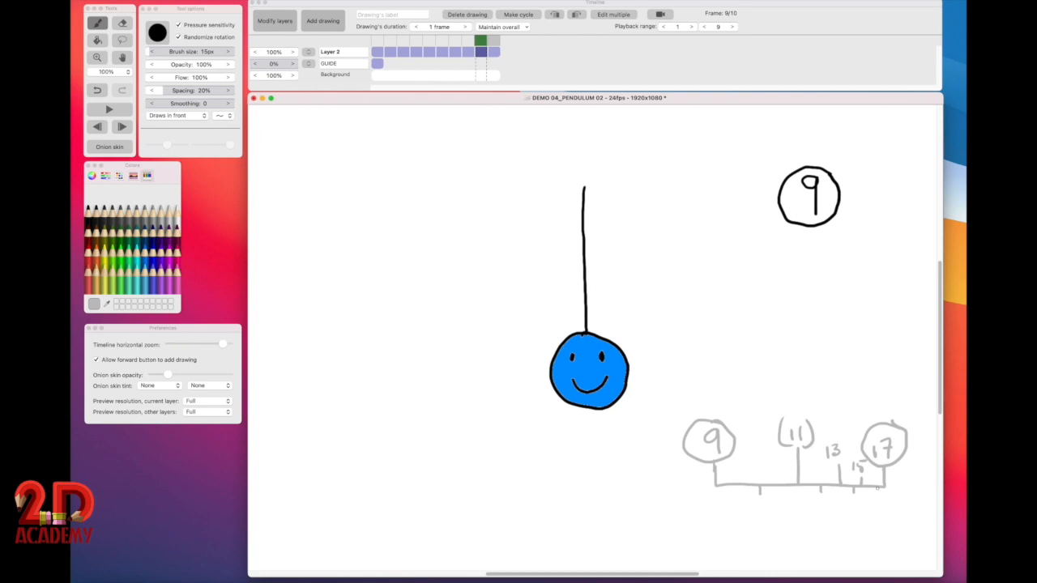
left_click_drag(756, 502, 756, 511)
left_click_drag(768, 502, 882, 508)
left_click(878, 501)
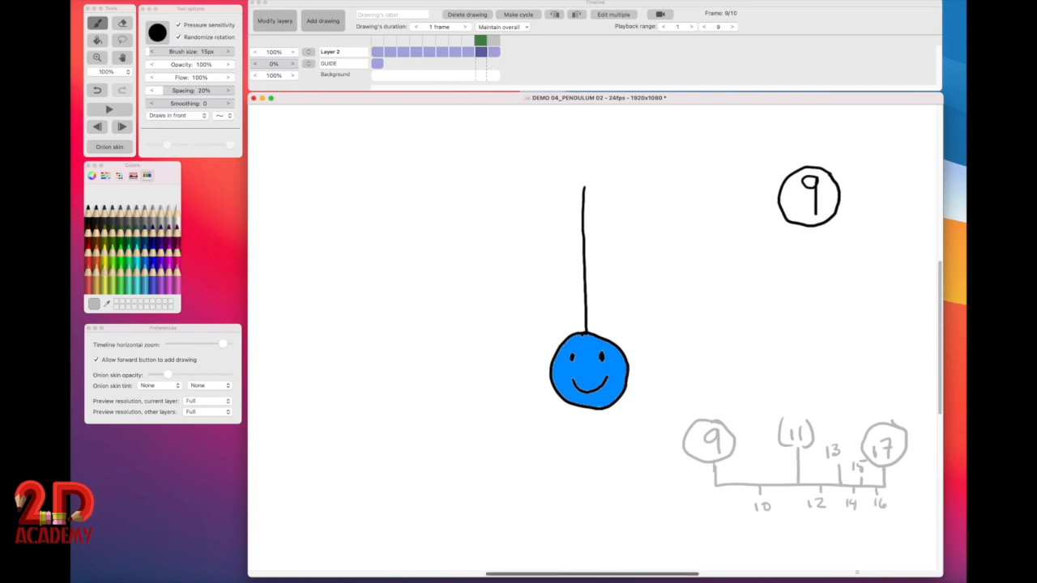
key("super+s")
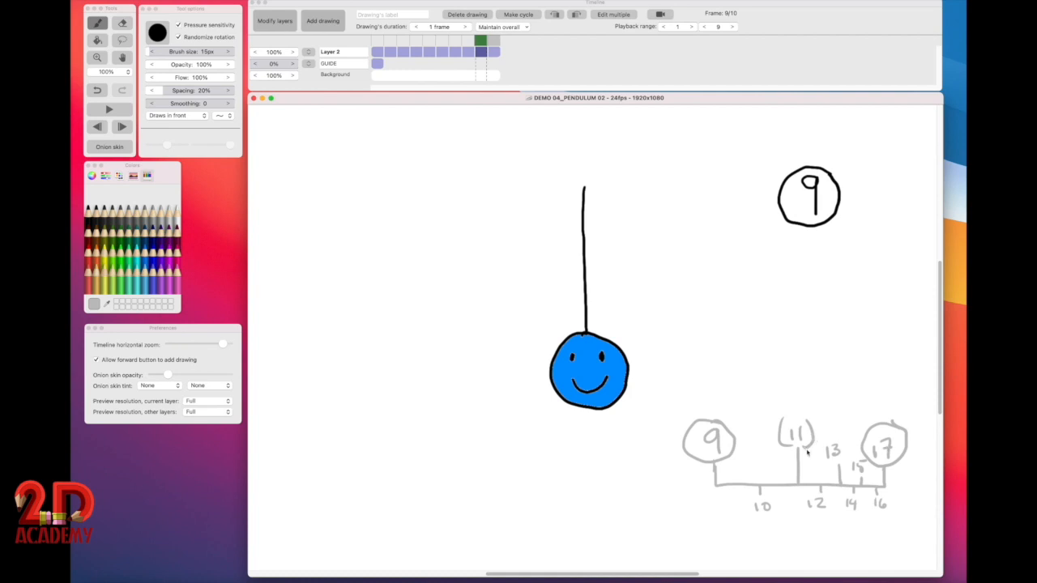
Step: Turn on the onion skin and reduce its backward range so the drawings before 9 are hidden
left_click(88, 161)
left_click(109, 147)
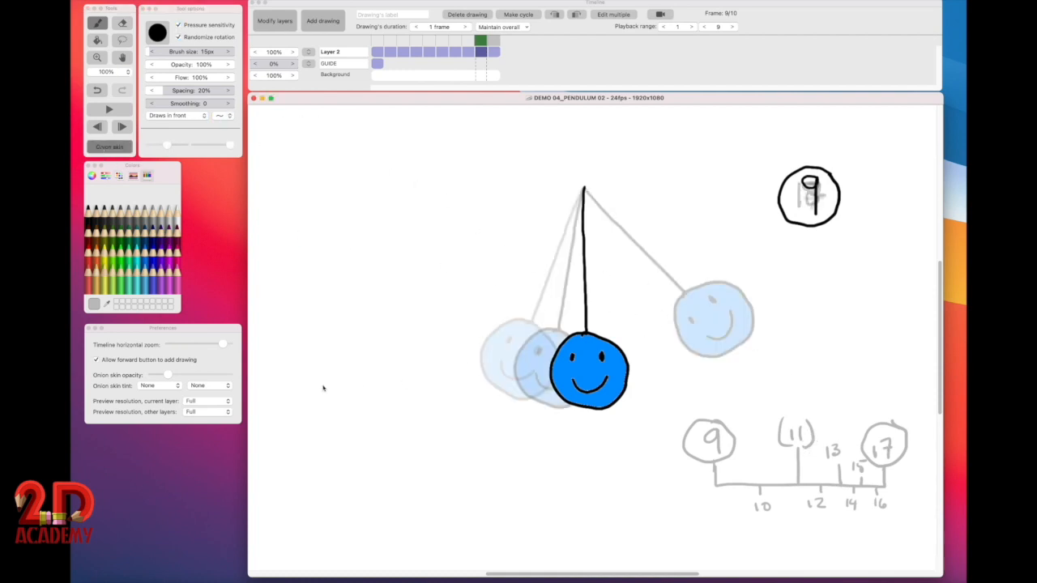
left_click(166, 414)
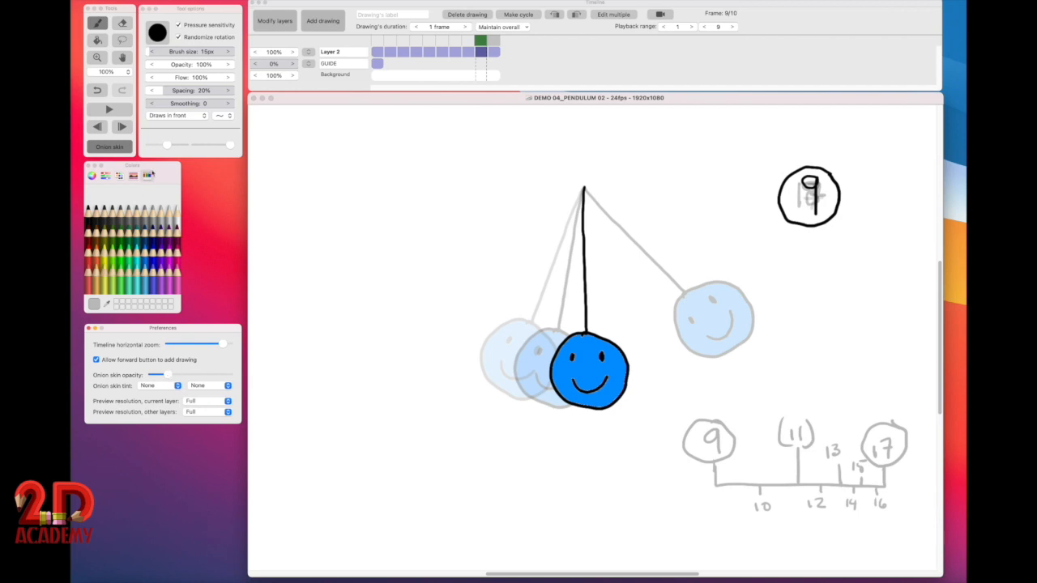
left_click_drag(166, 145, 190, 145)
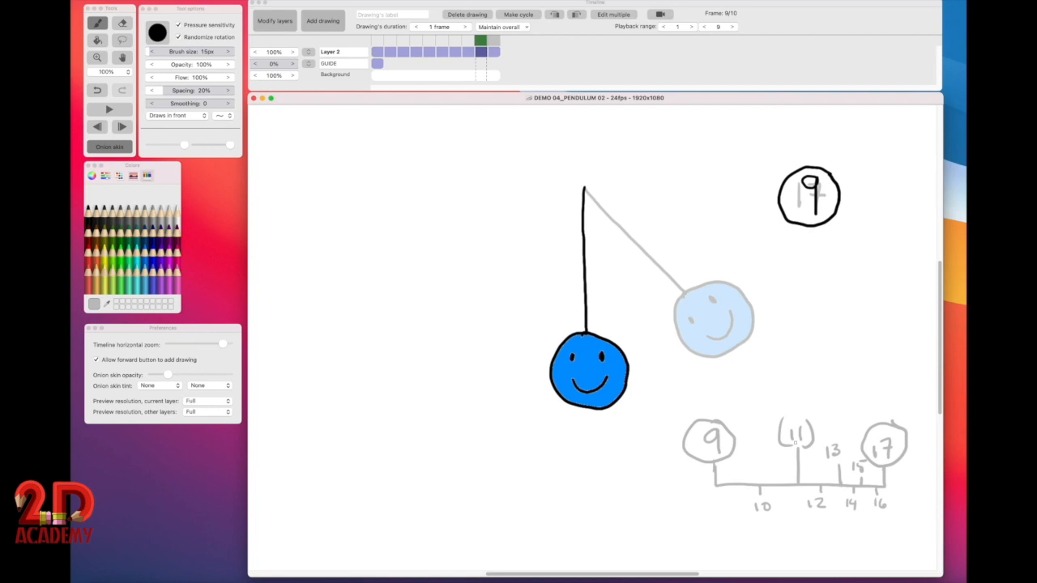
Step: Duplicate drawing 9 as the following drawing and erase the copied number and timing chart
left_click(318, 21)
left_click(322, 66)
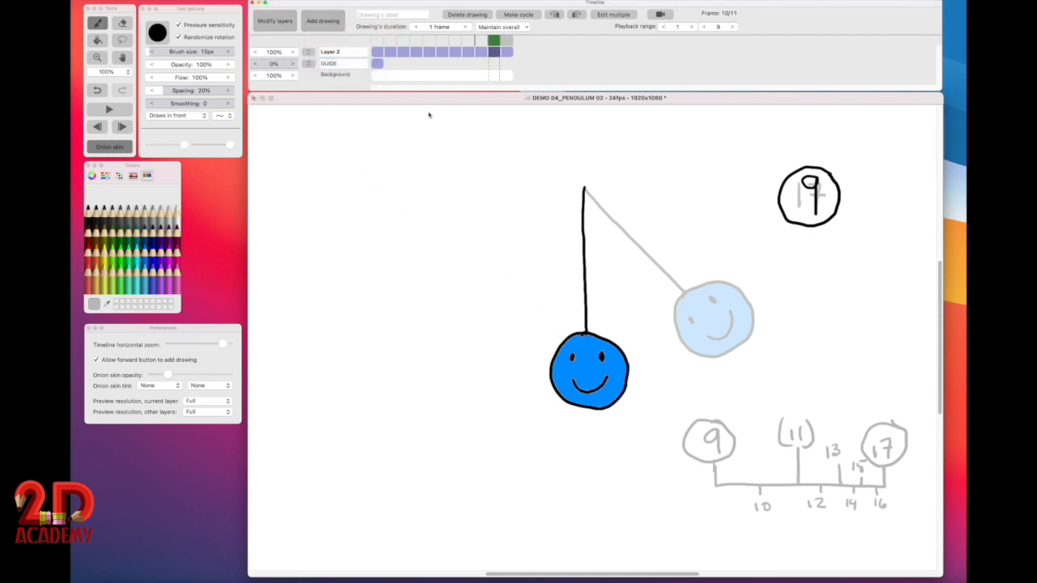
left_click(120, 24)
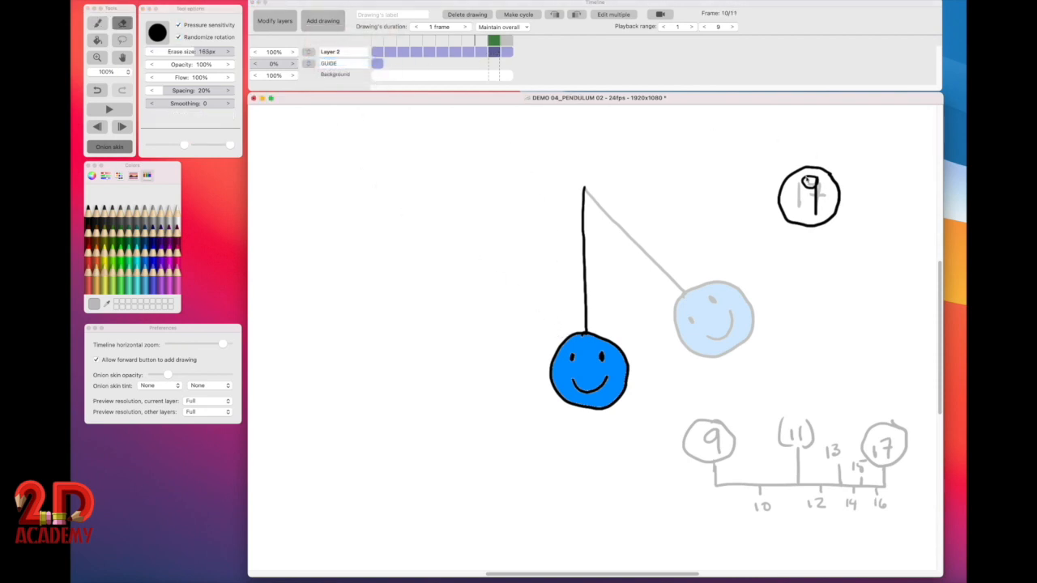
left_click(123, 24)
left_click_drag(812, 186, 811, 243)
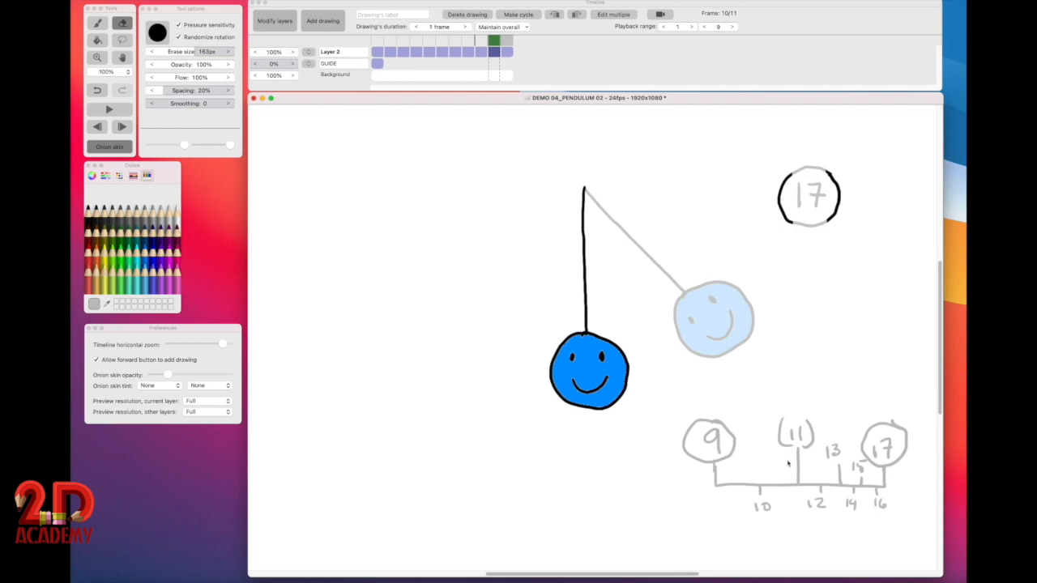
mouse_move(731, 437)
left_mouse_down()
mouse_move(682, 486)
mouse_move(785, 479)
mouse_move(795, 490)
mouse_move(912, 456)
mouse_move(851, 532)
left_mouse_up()
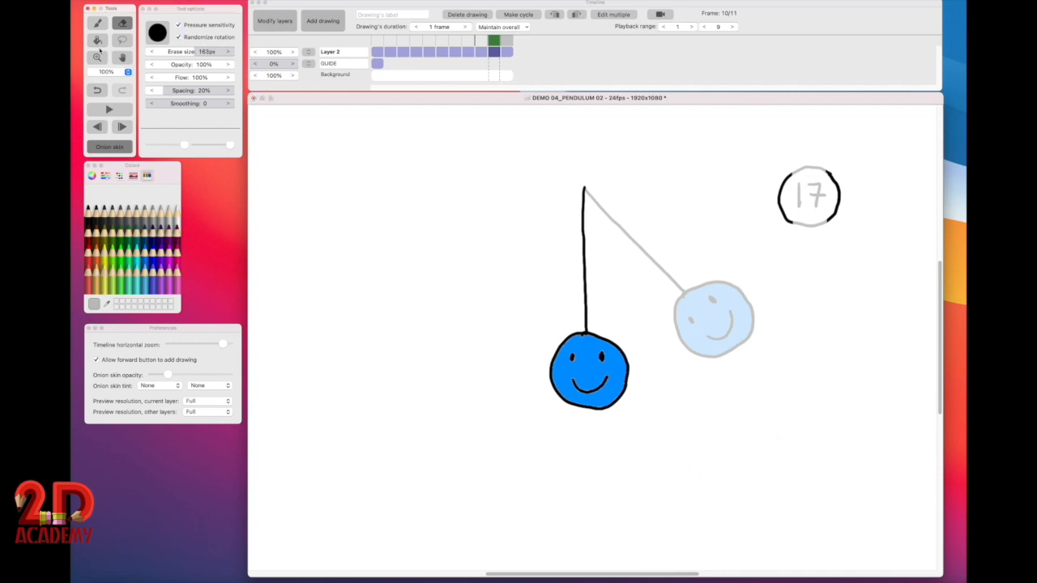
Step: Write 11 in Licorice black with the brush where the erased number was on the new drawing
left_click(98, 23)
left_click(89, 212)
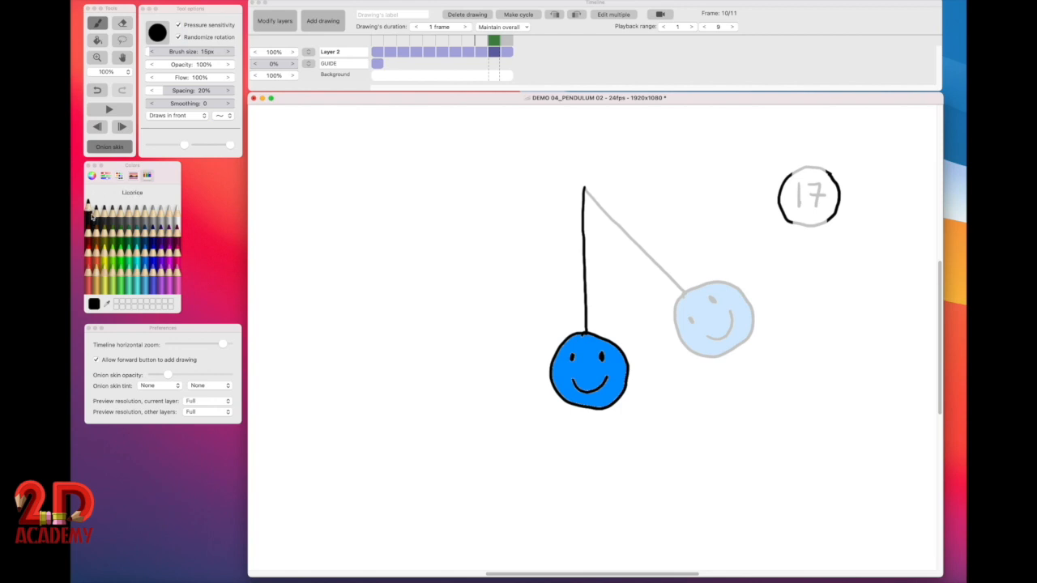
mouse_move(805, 182)
left_mouse_down()
mouse_move(806, 210)
mouse_move(820, 210)
left_mouse_up()
left_click(153, 45)
Step: Lasso the pendulum in drawing 11 and rotate it -22° about the string's upper end, with drawing 9 included in the onion skin
left_click(122, 39)
mouse_move(579, 167)
left_mouse_down()
mouse_move(507, 293)
mouse_move(530, 435)
mouse_move(684, 430)
mouse_move(697, 262)
mouse_move(635, 161)
mouse_move(580, 162)
left_mouse_up()
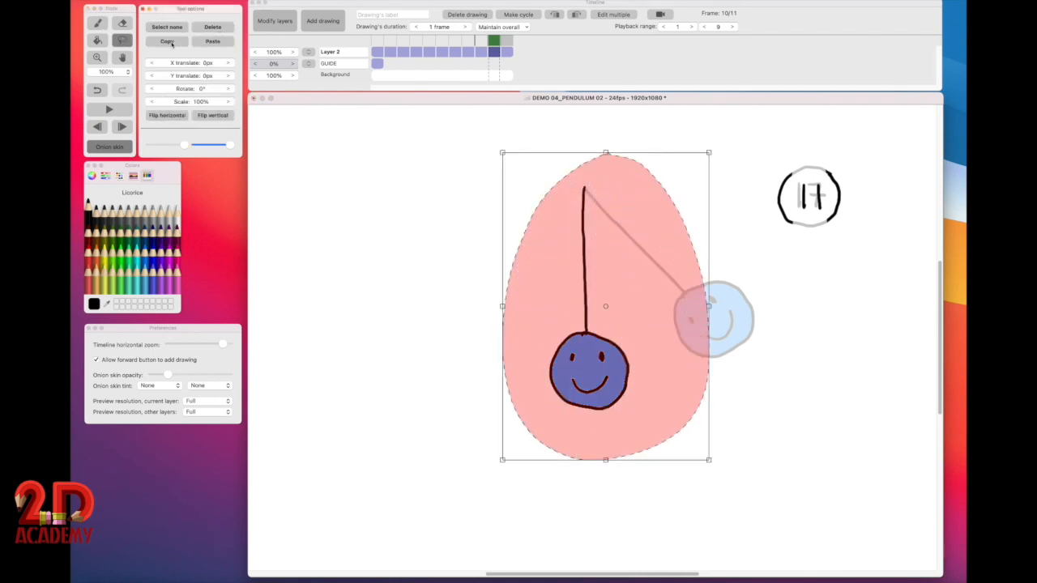
left_click_drag(606, 307, 583, 189)
mouse_move(185, 88)
left_mouse_down()
mouse_move(158, 98)
mouse_move(184, 97)
left_mouse_up()
left_click_drag(186, 147, 178, 149)
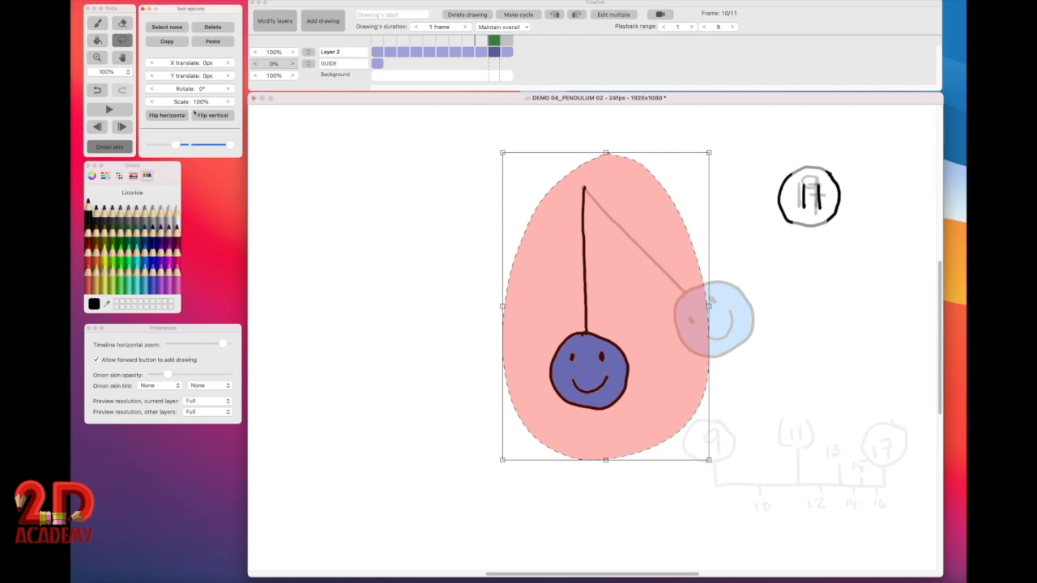
left_click_drag(190, 88, 137, 101)
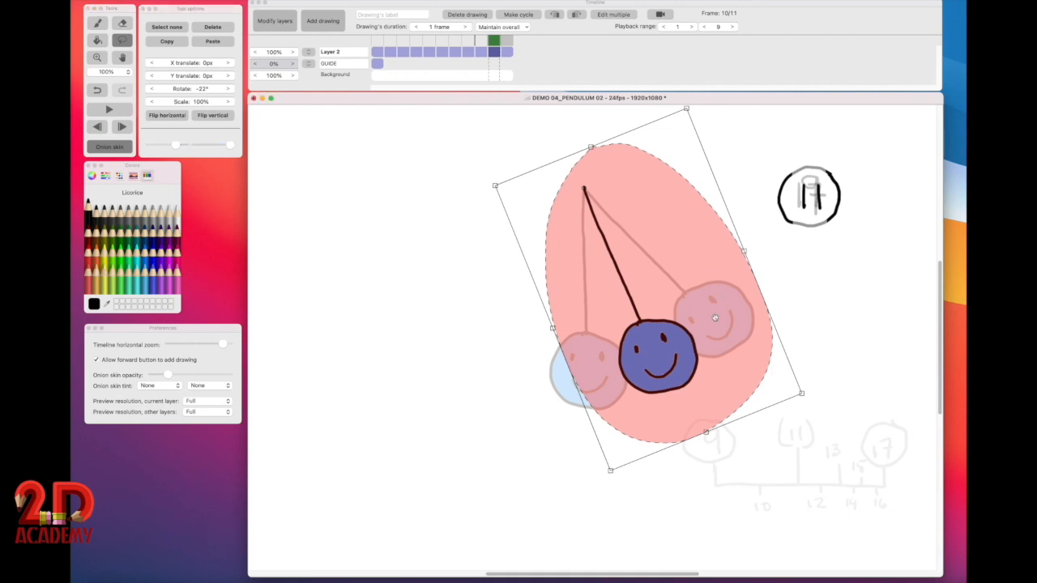
left_click(454, 327)
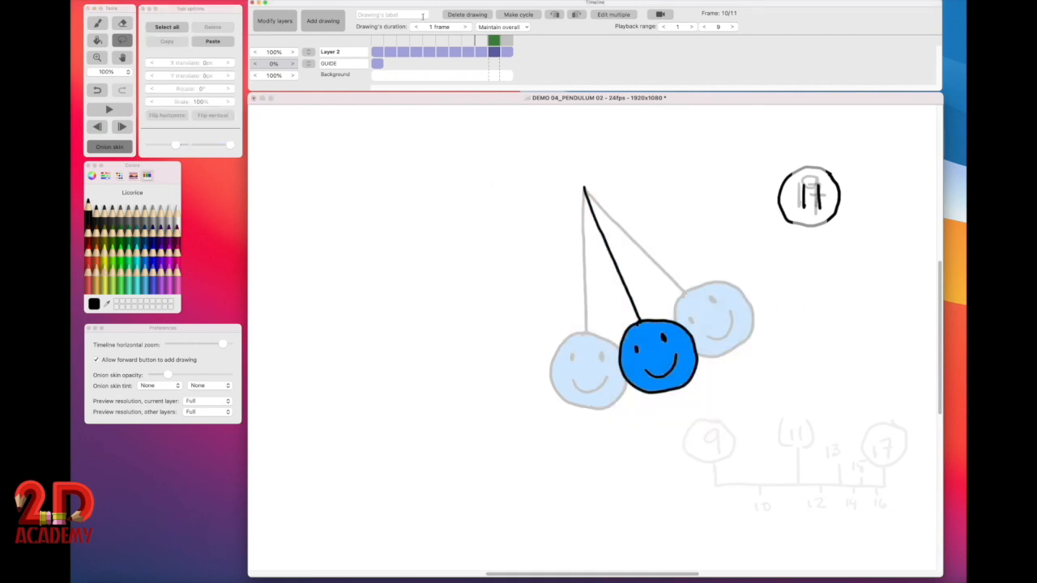
Step: Flip between drawings 9, 11 and 17 to check the spacing of the in-between
left_click(482, 39)
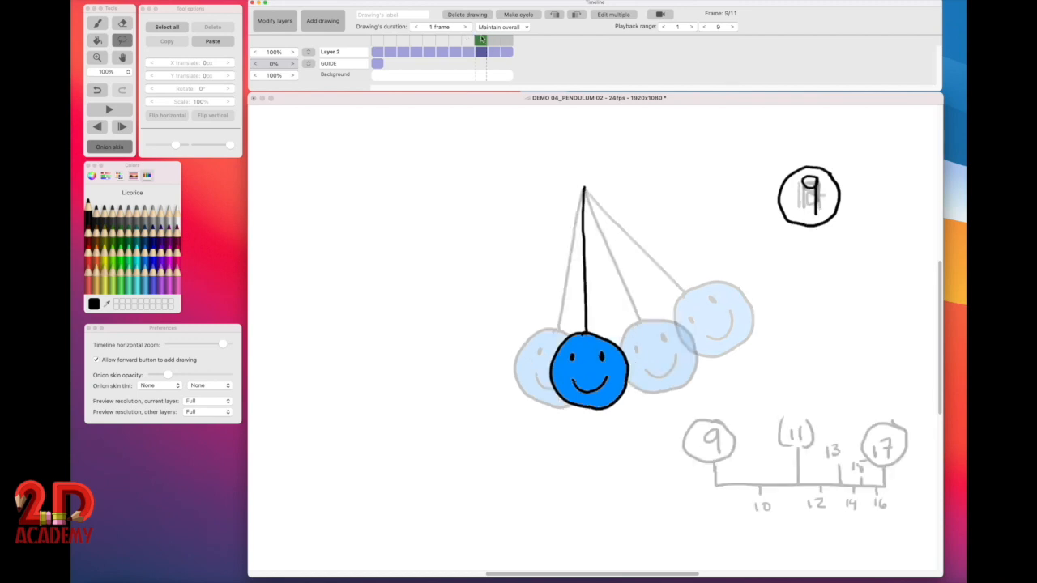
left_click(496, 38)
left_click(505, 39)
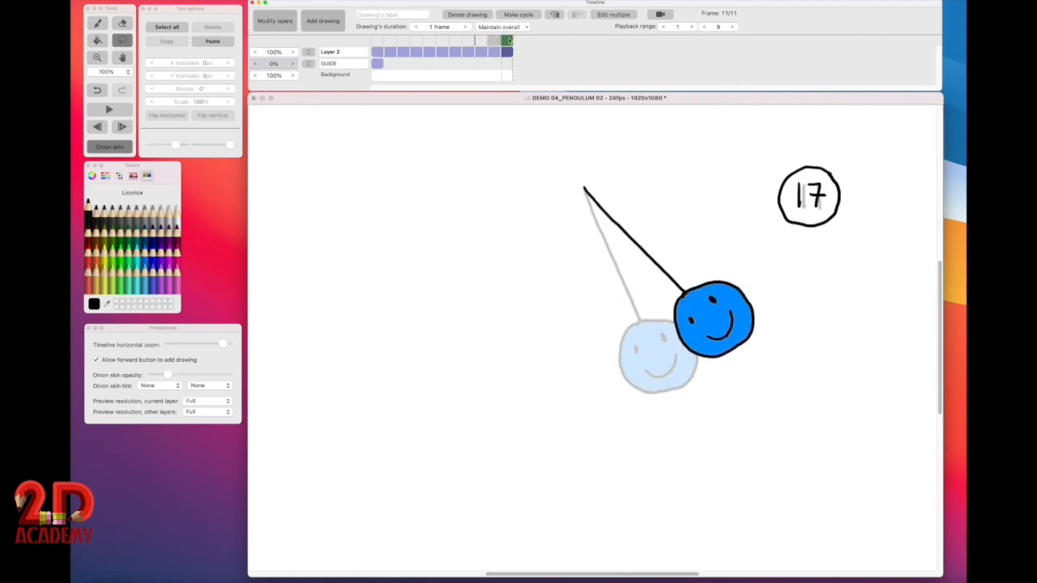
left_click(494, 41)
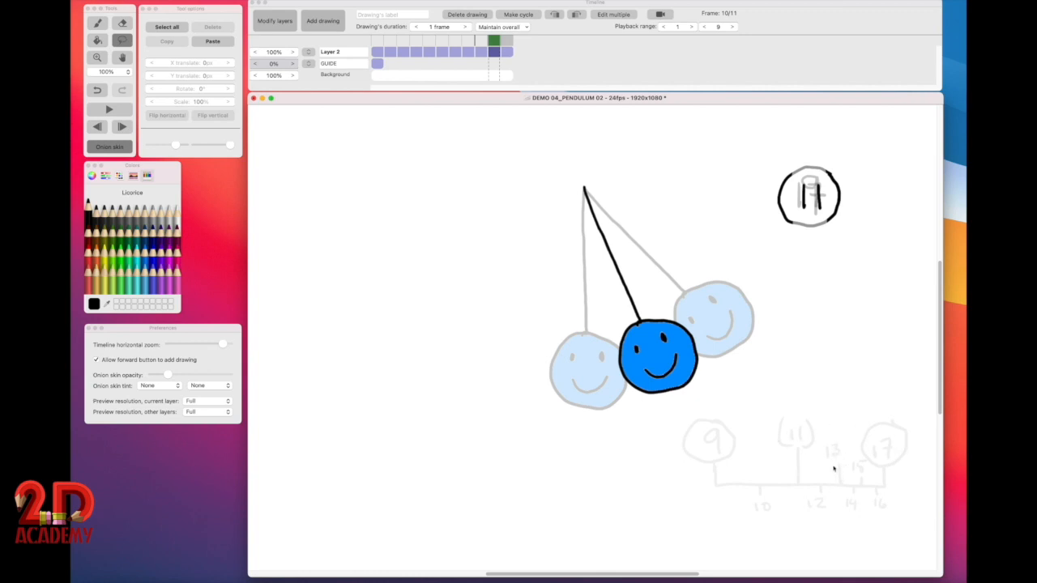
left_click(457, 50)
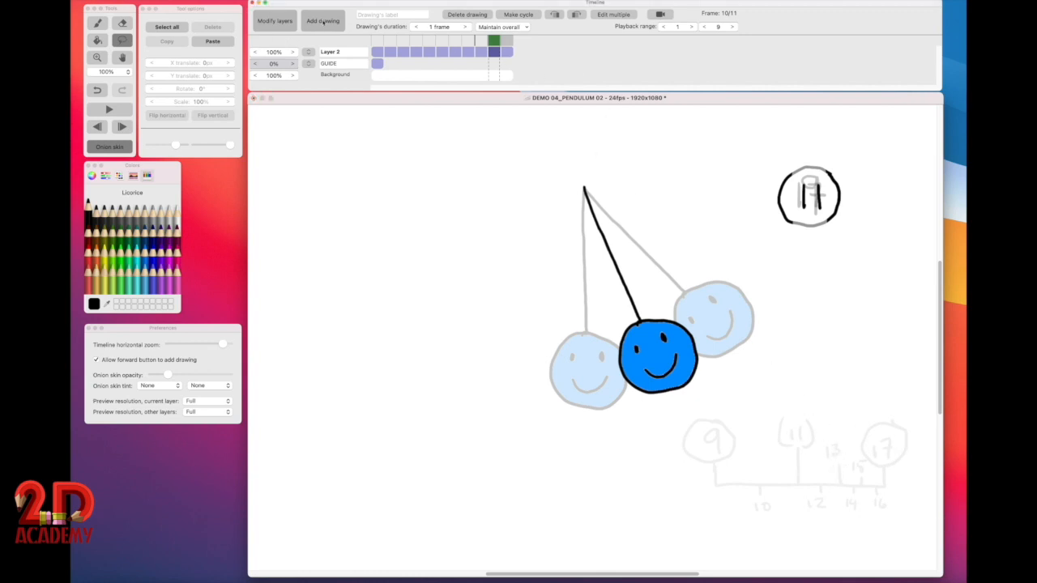
Step: Duplicate drawing 11 as the following drawing, erase the old number and circle remnants, and write 13 in their place
left_click(322, 22)
left_click(337, 61)
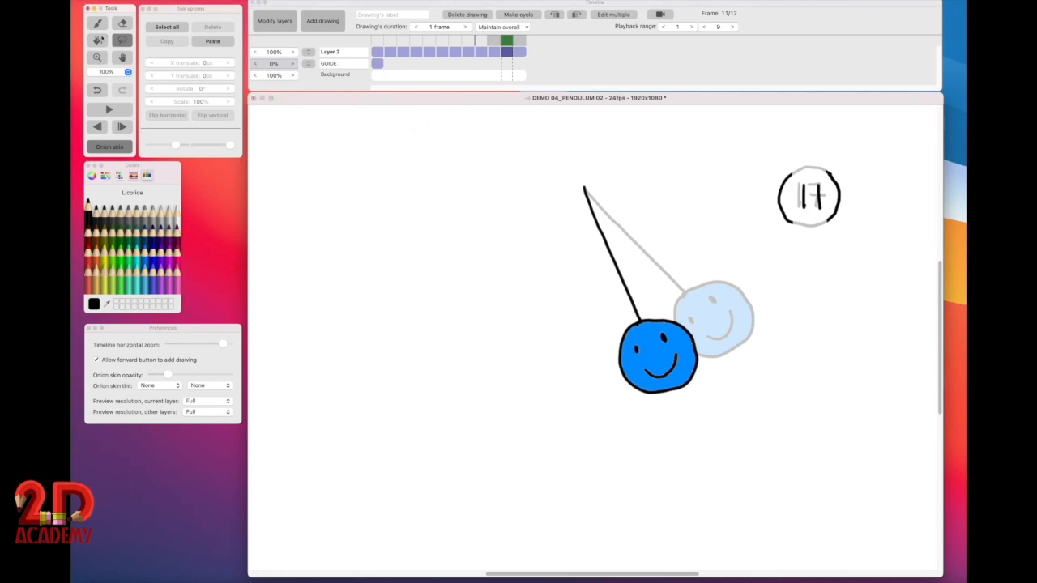
left_click(122, 23)
mouse_move(820, 167)
left_mouse_down()
mouse_move(848, 181)
mouse_move(807, 197)
left_mouse_up()
left_click(98, 24)
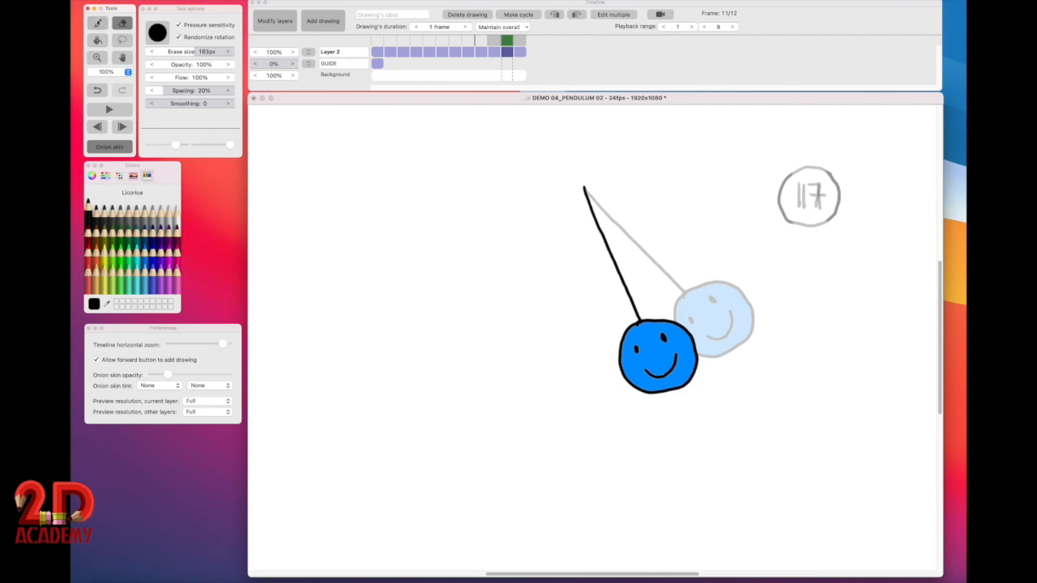
mouse_move(804, 183)
left_mouse_down()
mouse_move(805, 204)
mouse_move(819, 193)
mouse_move(816, 206)
left_mouse_up()
Step: Lasso the pendulum in drawing 13 and rotate it -10° toward drawing 17 about the string's upper end
left_click(123, 40)
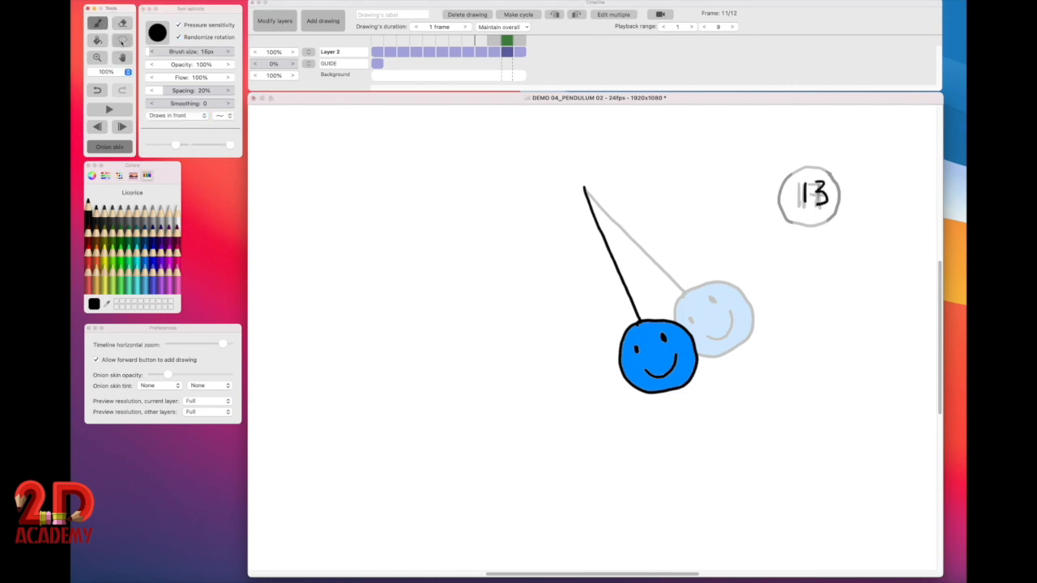
mouse_move(583, 151)
left_mouse_down()
mouse_move(565, 408)
mouse_move(817, 419)
mouse_move(742, 237)
mouse_move(614, 144)
mouse_move(584, 142)
left_mouse_up()
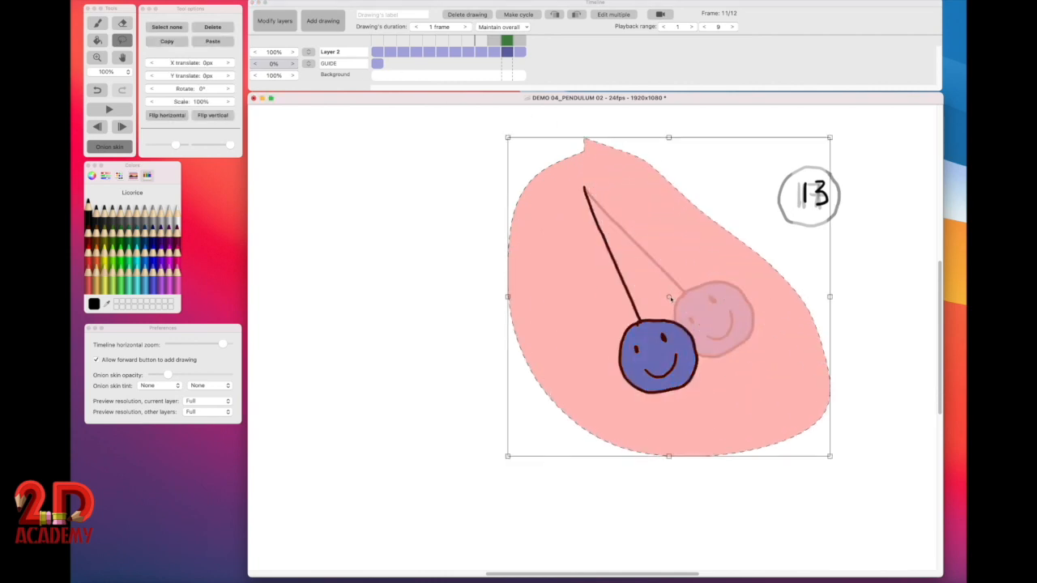
left_click_drag(669, 298, 586, 188)
left_click(182, 96)
mouse_move(191, 90)
left_mouse_down()
mouse_move(206, 93)
mouse_move(165, 102)
left_mouse_up()
left_click(151, 89)
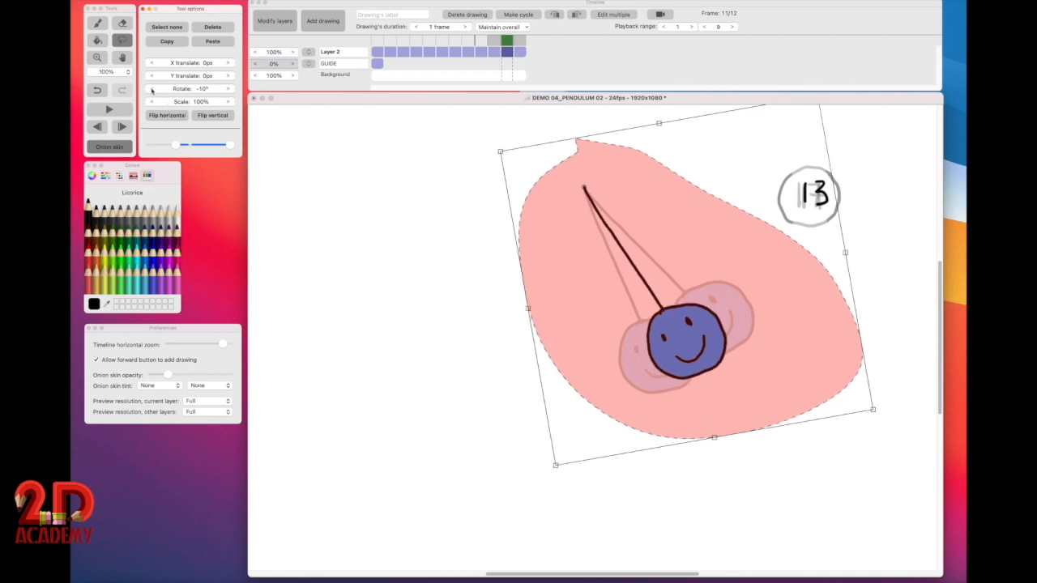
left_click(403, 341)
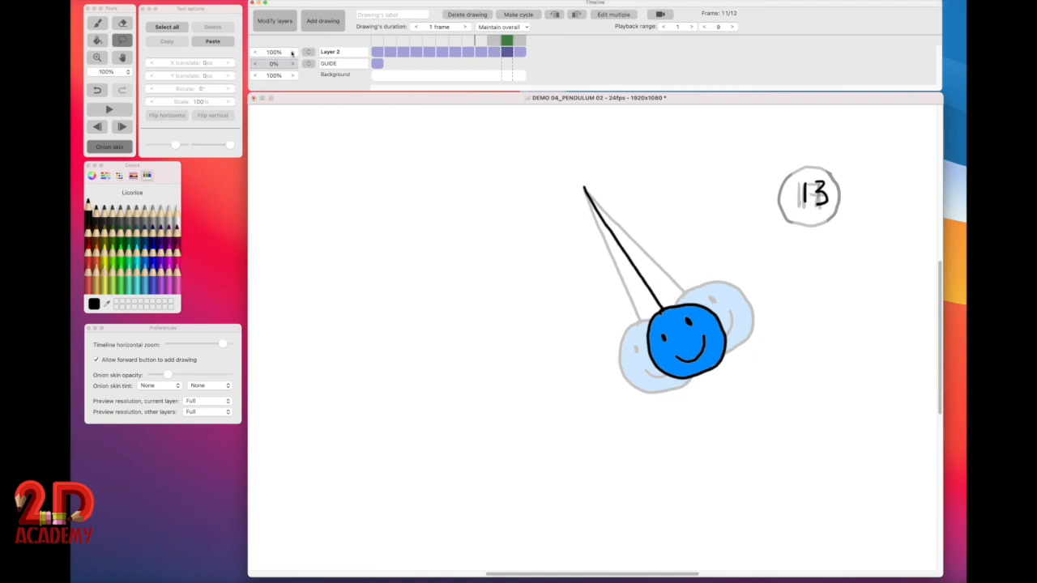
Step: Duplicate drawing 13 as the following drawing, erase its number and write 15 in its place
left_click(311, 21)
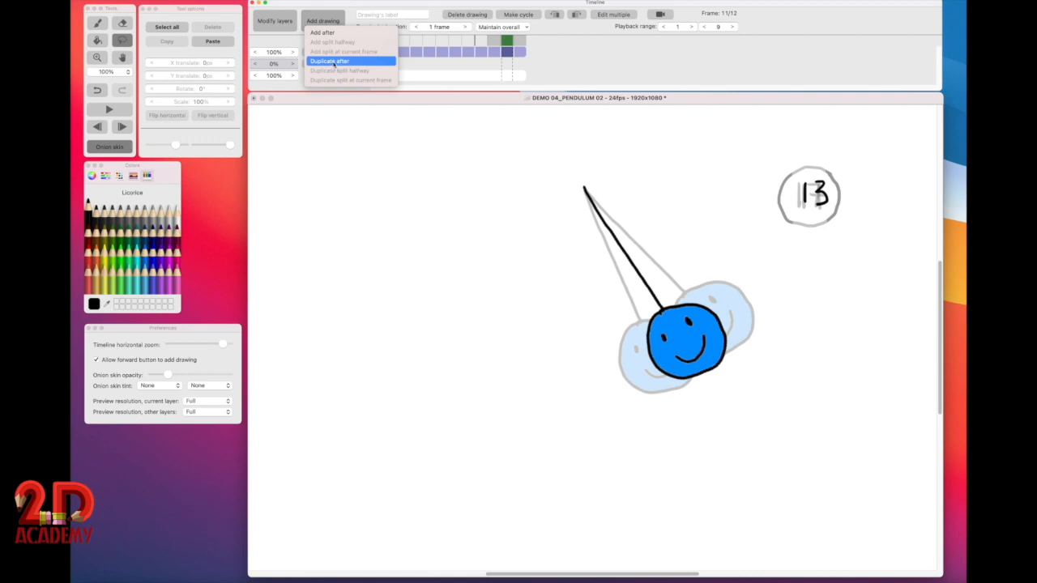
left_click(332, 61)
left_click(123, 23)
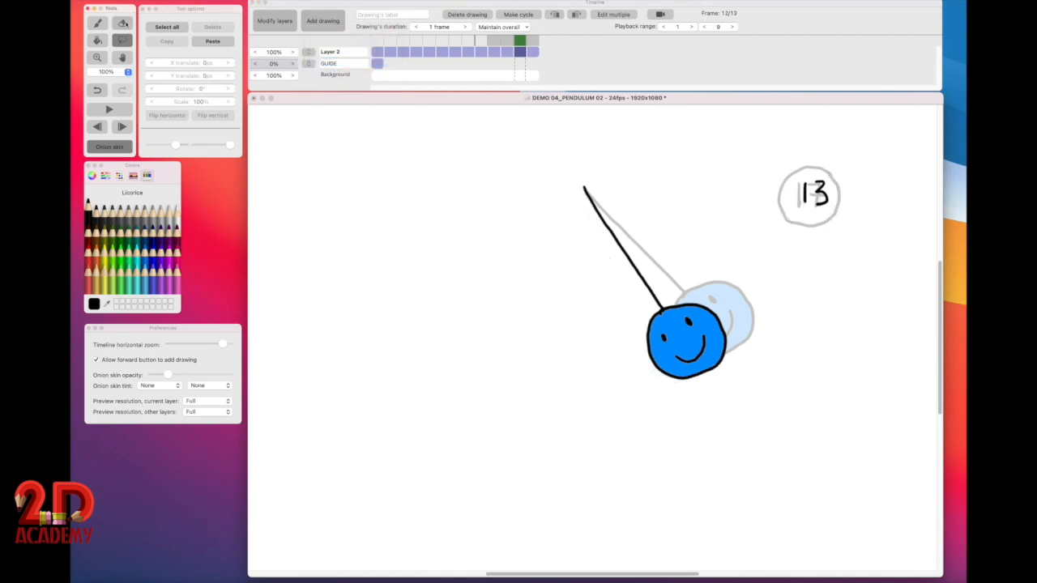
mouse_move(777, 192)
left_mouse_down()
mouse_move(834, 199)
mouse_move(804, 200)
mouse_move(830, 180)
mouse_move(813, 191)
left_mouse_up()
left_click(99, 22)
key("l")
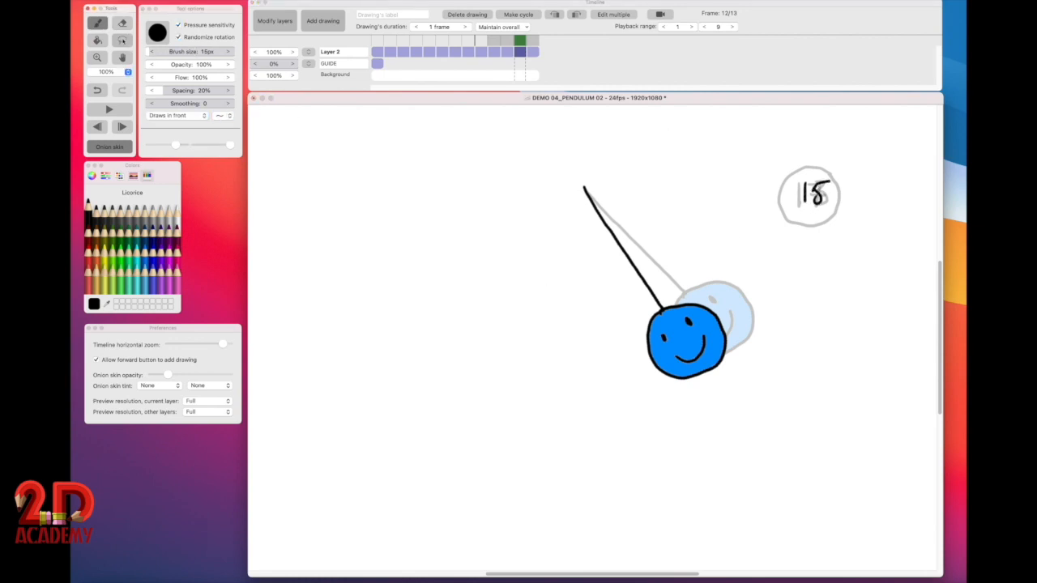
Step: Lasso the pendulum in drawing 15 and rotate it -6° toward drawing 17 about the string's upper end
mouse_move(589, 159)
left_mouse_down()
mouse_move(551, 403)
mouse_move(807, 452)
mouse_move(799, 283)
mouse_move(665, 159)
mouse_move(604, 151)
left_mouse_up()
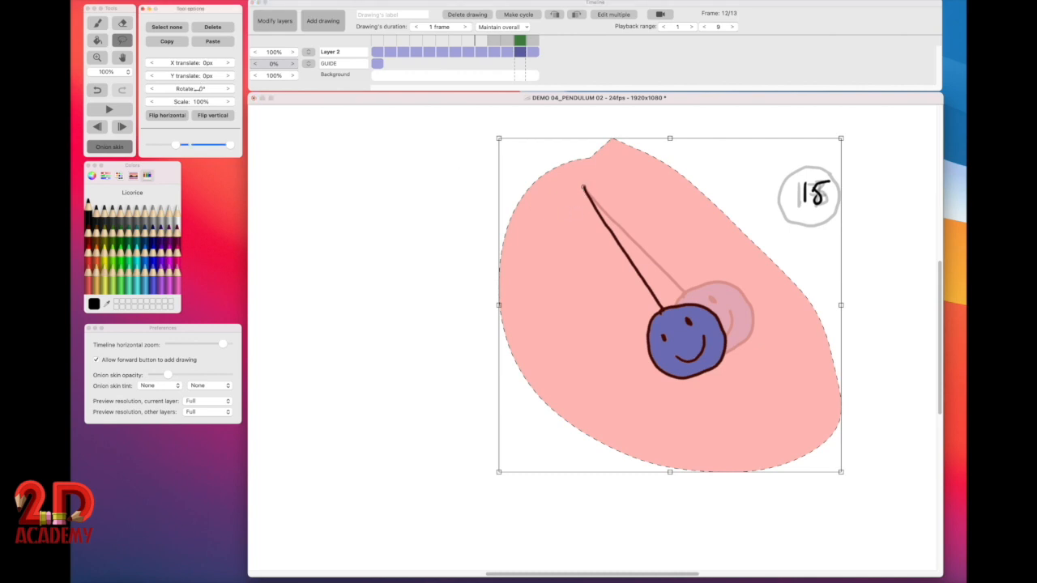
left_click_drag(196, 88, 184, 96)
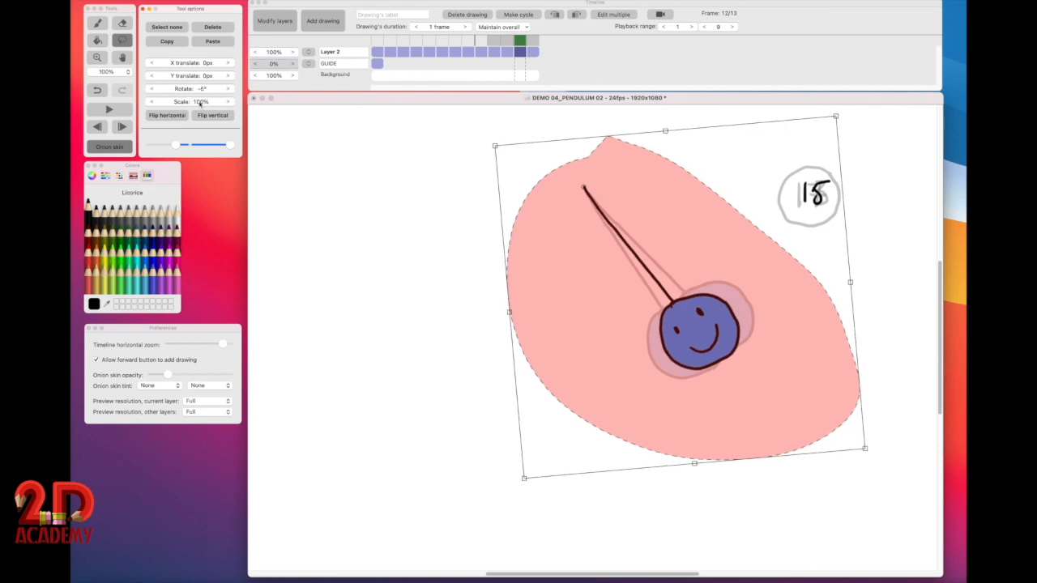
left_click(151, 90)
left_click(385, 260)
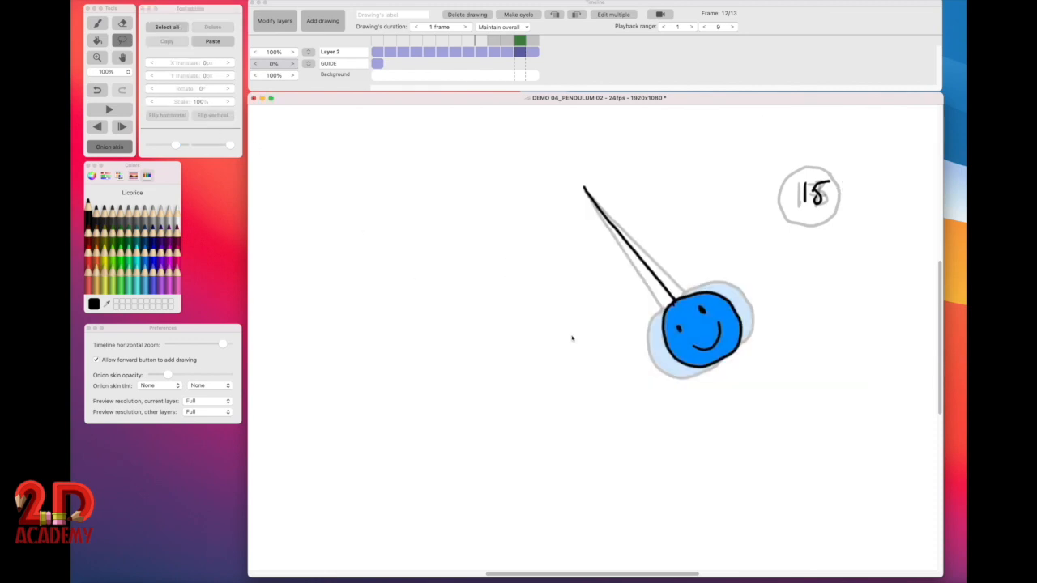
left_click(431, 5)
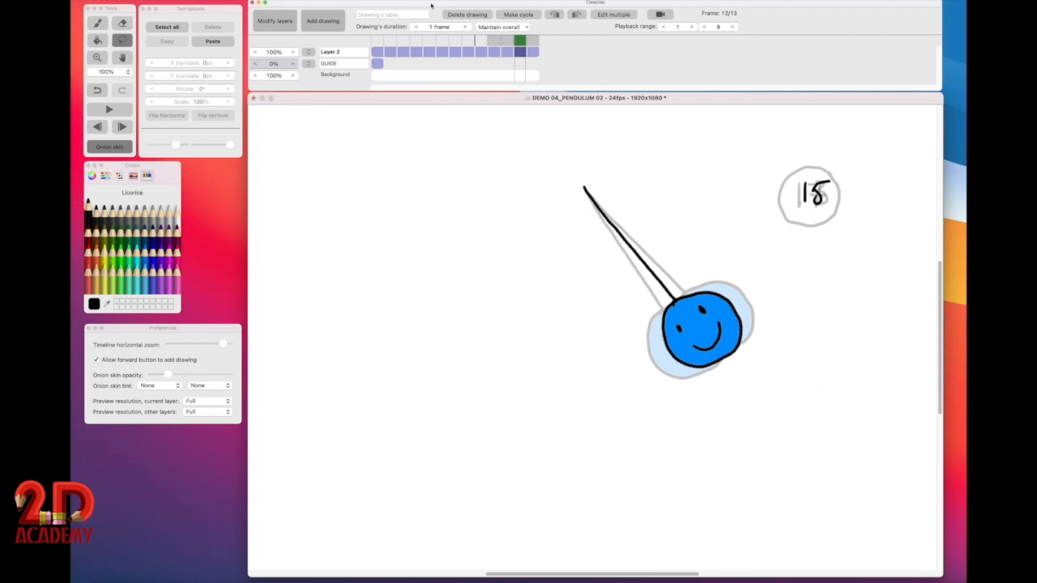
Step: Return to key drawing 9 and duplicate it as the following drawing
left_click(483, 52)
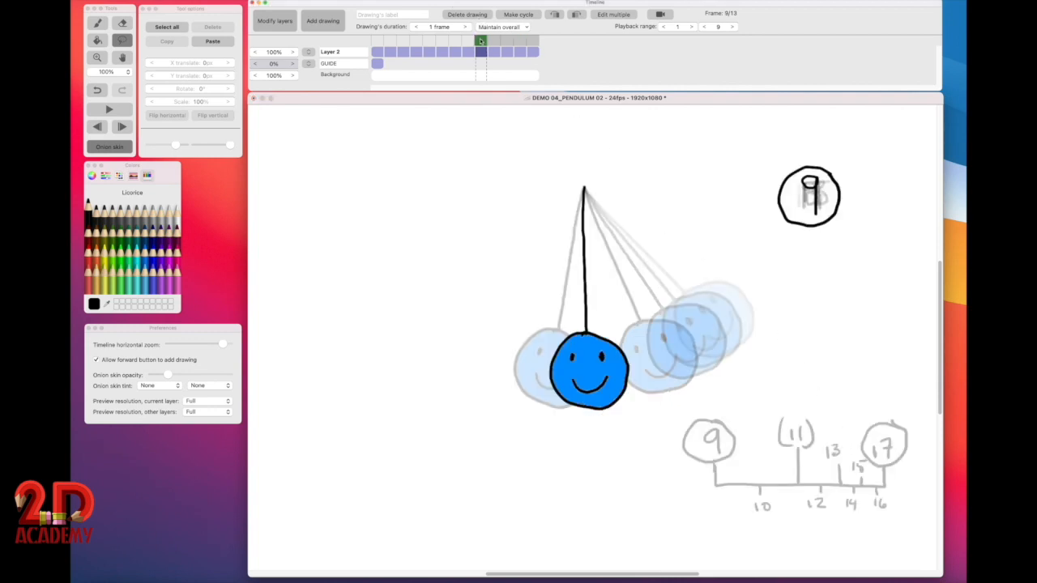
left_click(493, 42)
mouse_move(494, 43)
left_mouse_down()
mouse_move(530, 42)
mouse_move(483, 53)
left_mouse_up()
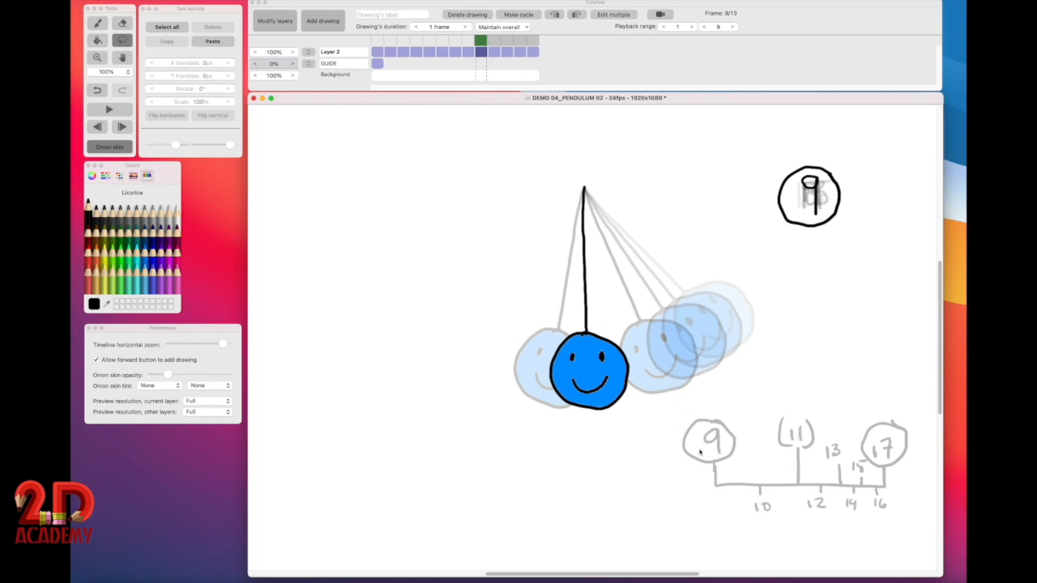
left_click(336, 28)
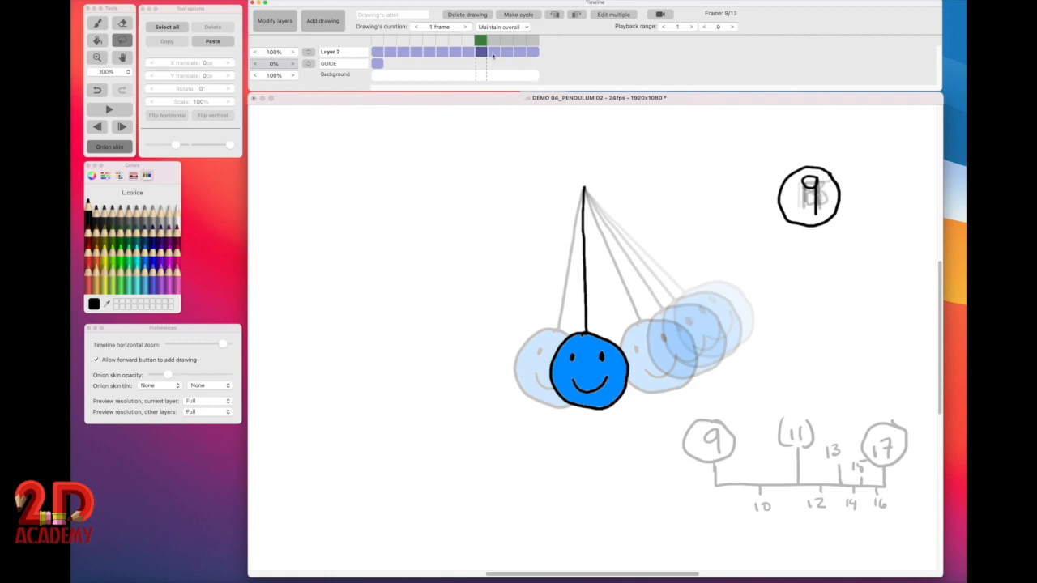
left_click(481, 51)
left_click(324, 20)
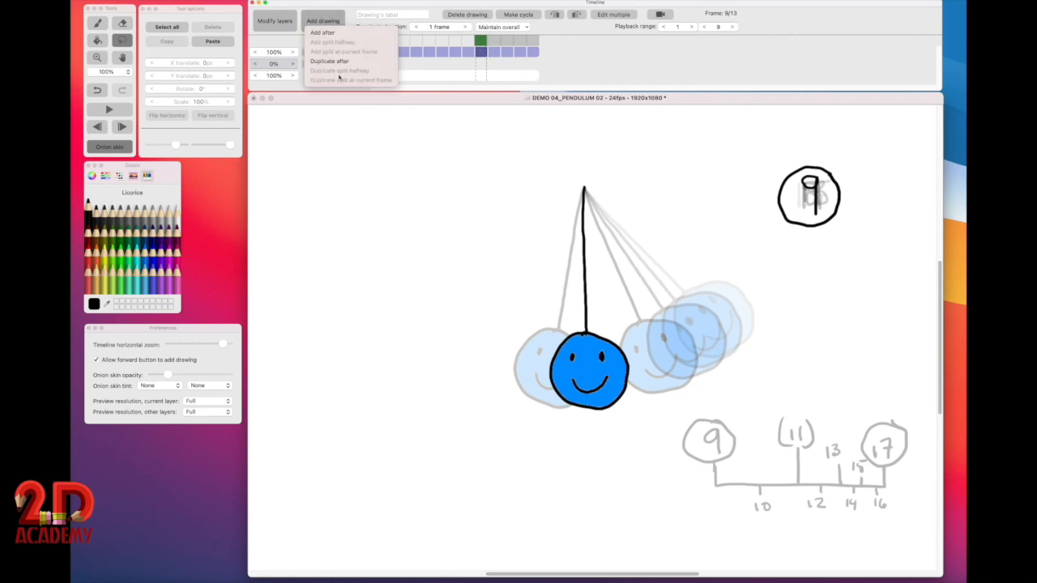
left_click(340, 62)
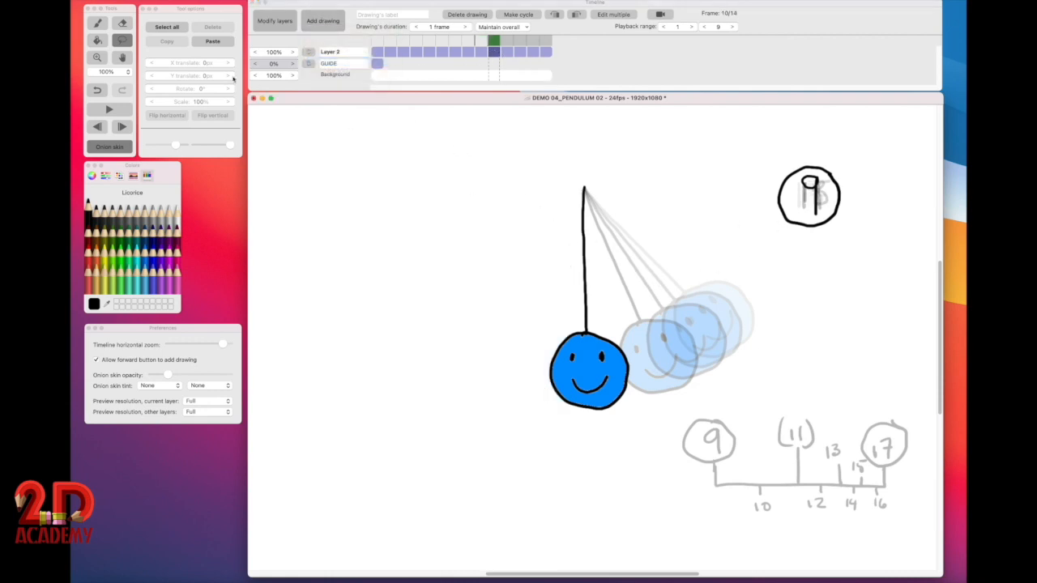
Step: Erase the circled 9 and the timing chart from the duplicate, and write 10 as its drawing number
left_click(97, 40)
left_click(122, 23)
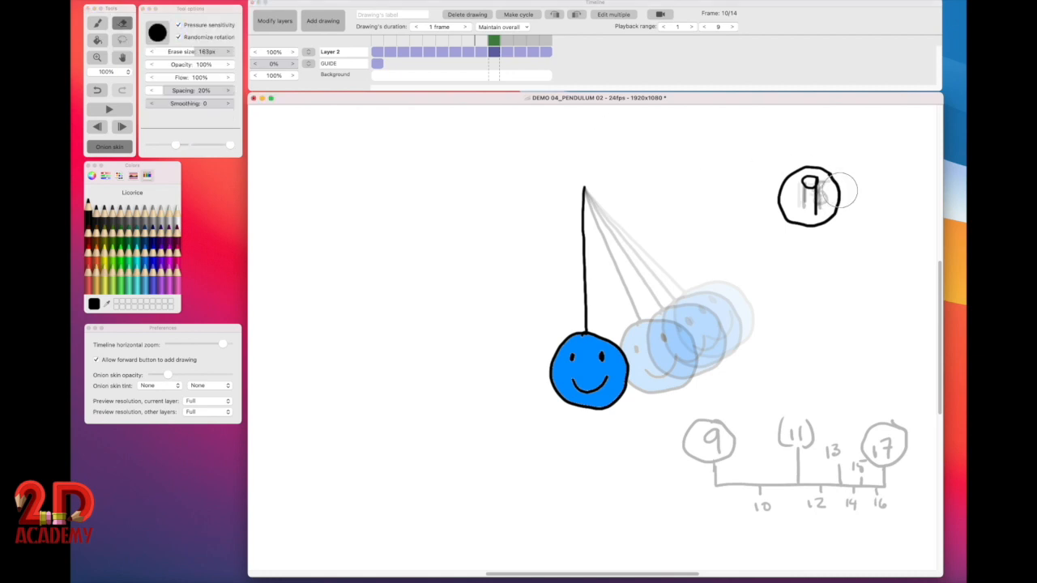
mouse_move(835, 185)
left_mouse_down()
mouse_move(793, 221)
mouse_move(812, 229)
mouse_move(802, 201)
mouse_move(785, 203)
mouse_move(845, 235)
left_mouse_up()
mouse_move(718, 433)
left_mouse_down()
mouse_move(757, 410)
mouse_move(675, 446)
mouse_move(686, 465)
mouse_move(771, 478)
mouse_move(916, 442)
mouse_move(917, 461)
mouse_move(819, 524)
mouse_move(804, 448)
left_mouse_up()
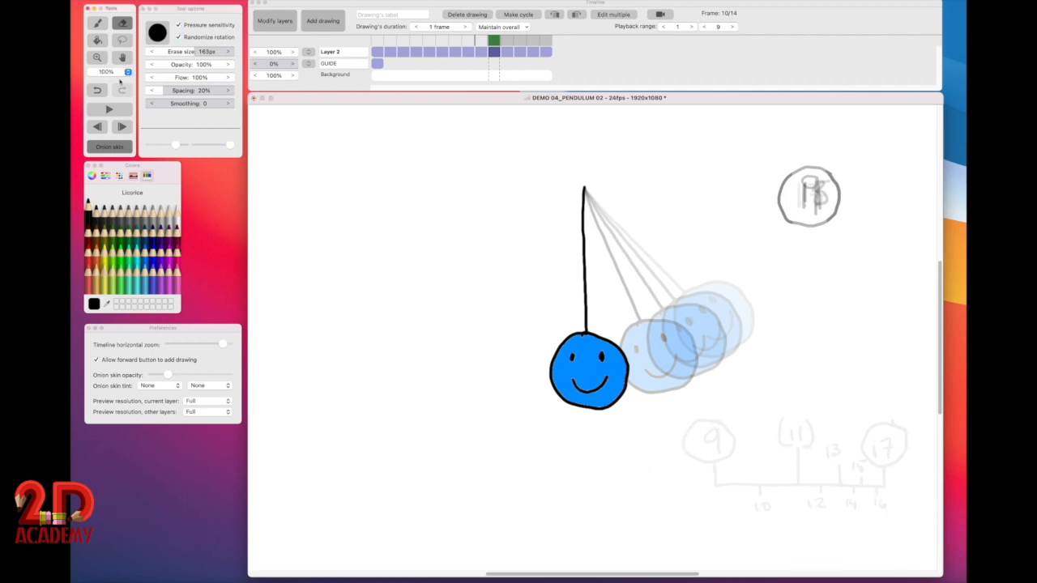
left_click(97, 23)
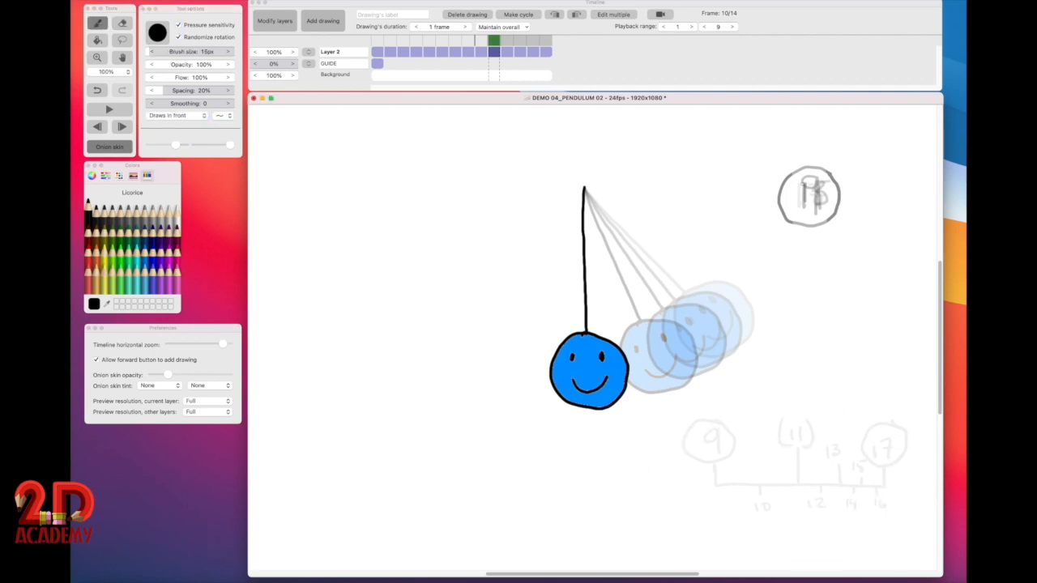
mouse_move(802, 183)
left_mouse_down()
mouse_move(802, 211)
mouse_move(819, 207)
mouse_move(820, 189)
left_mouse_up()
Step: Lasso the pendulum in drawing 10 and rotate it -12° toward drawing 11 about the string's upper end
left_click(122, 39)
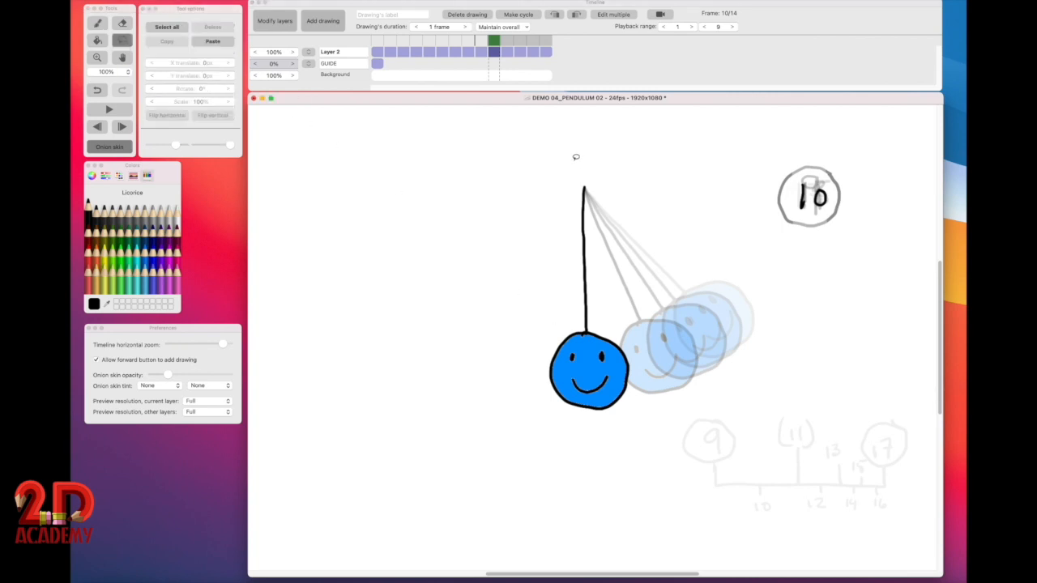
mouse_move(576, 157)
left_mouse_down()
mouse_move(468, 324)
mouse_move(707, 332)
mouse_move(582, 164)
left_mouse_up()
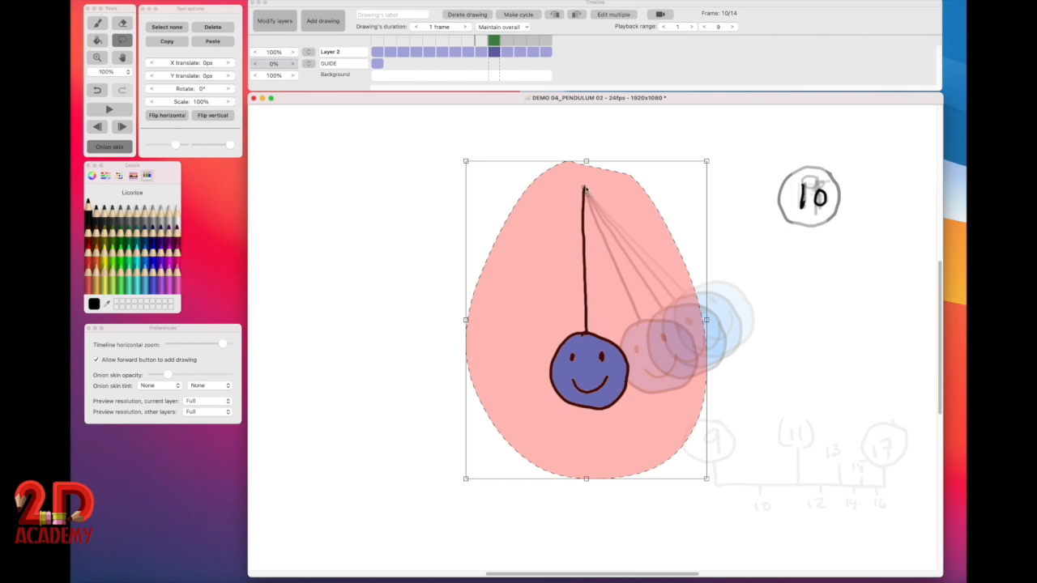
left_click(211, 89)
mouse_move(189, 89)
left_mouse_down()
mouse_move(160, 98)
mouse_move(169, 115)
left_mouse_up()
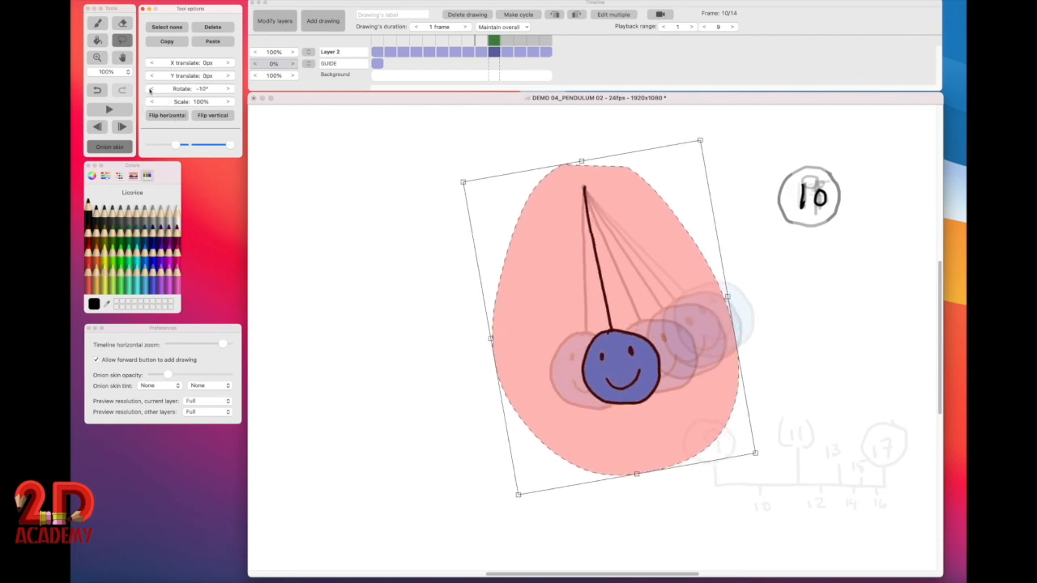
left_click(151, 89)
left_click(152, 89)
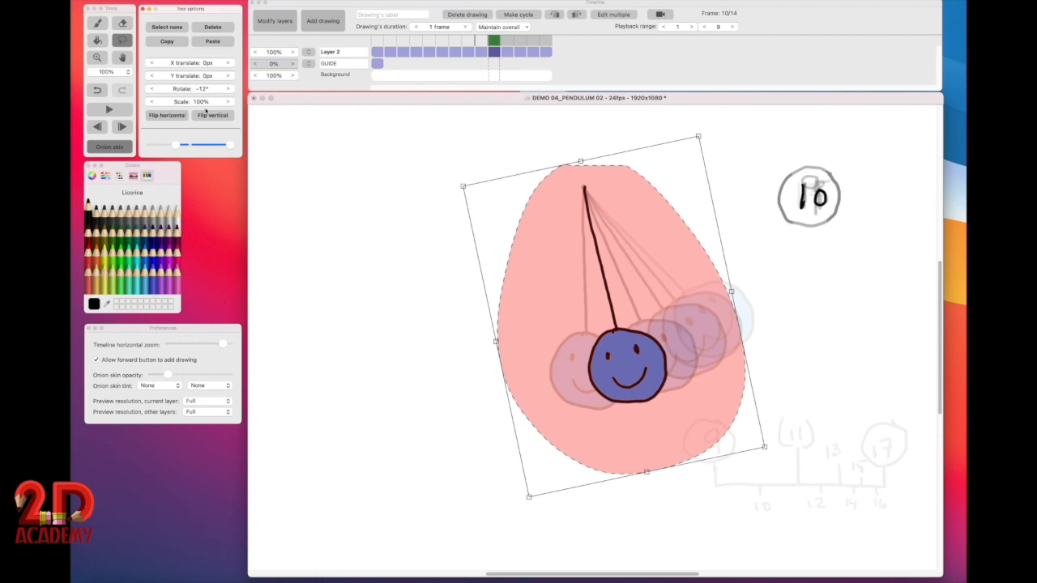
left_click(342, 261)
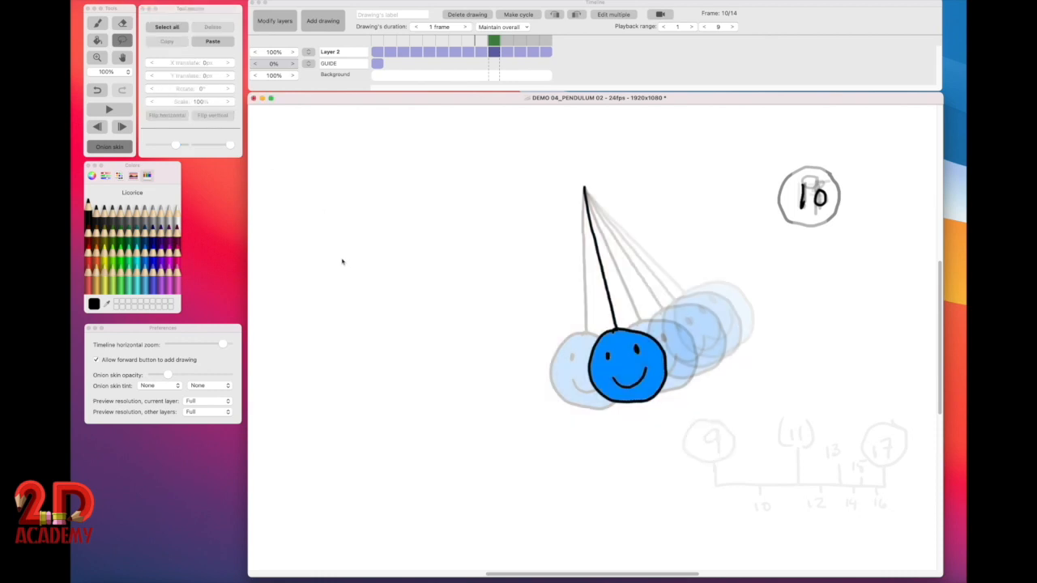
Step: Duplicate drawing 11 as the following drawing, erase its number and parentheses, and write 12 in their place
left_click(670, 83)
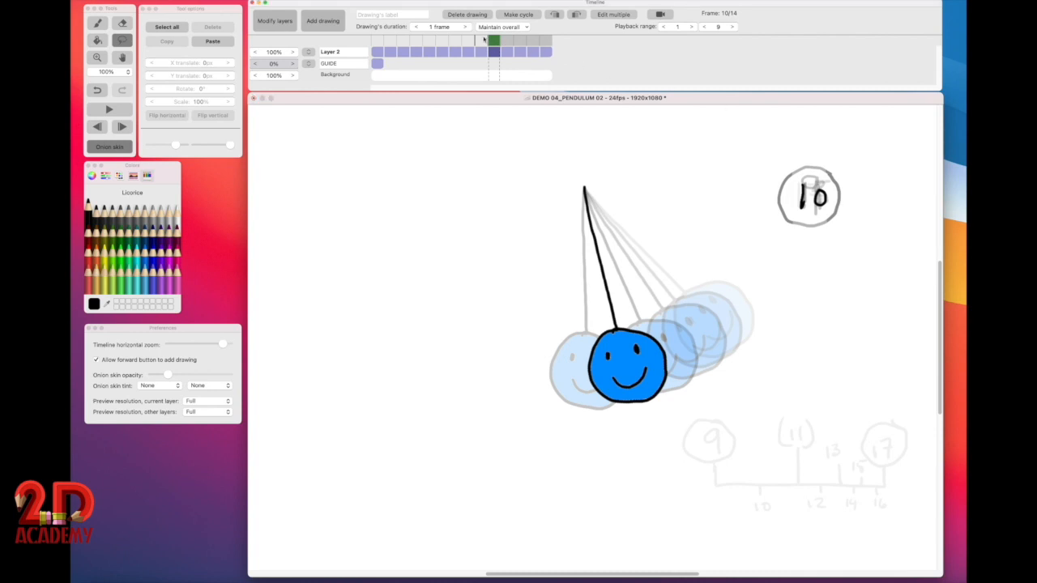
left_click_drag(484, 39, 504, 43)
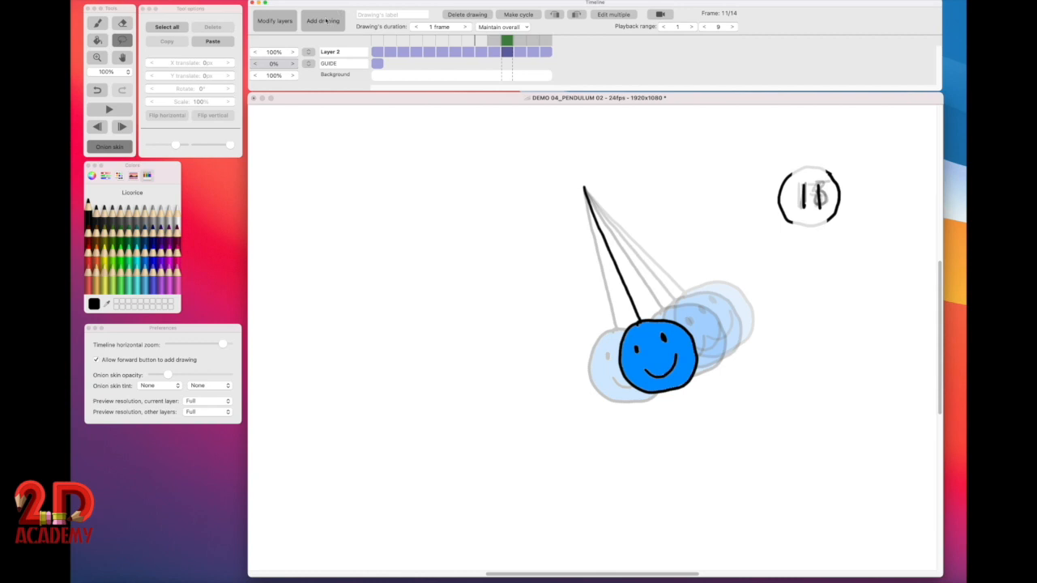
left_click(322, 22)
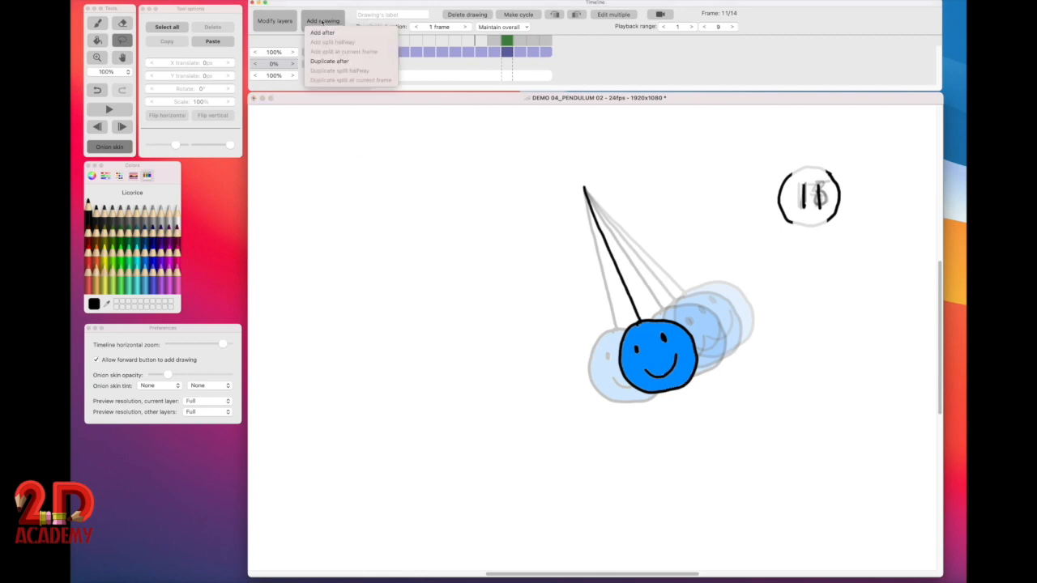
left_click(329, 61)
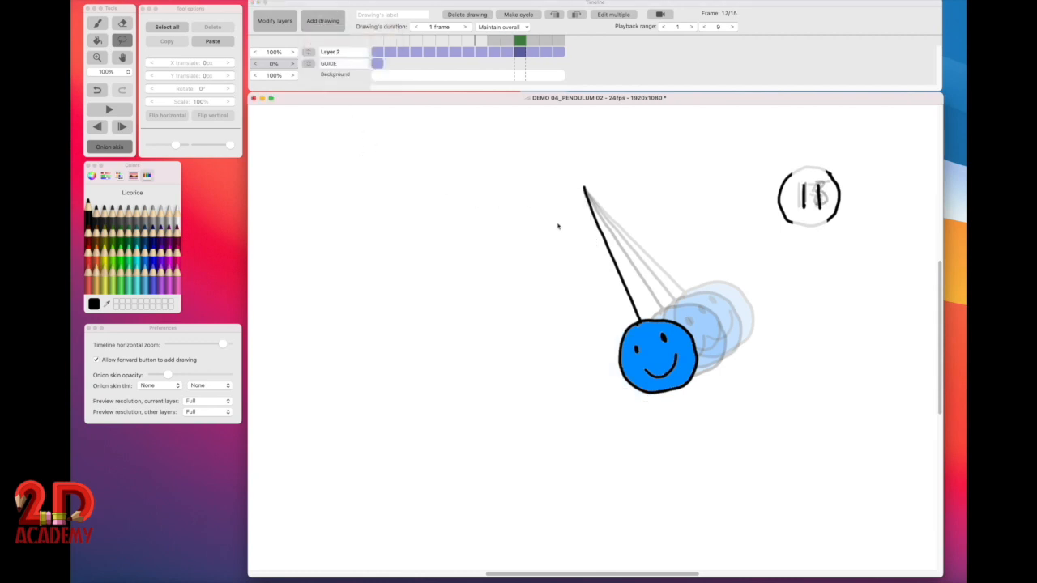
left_click(498, 58)
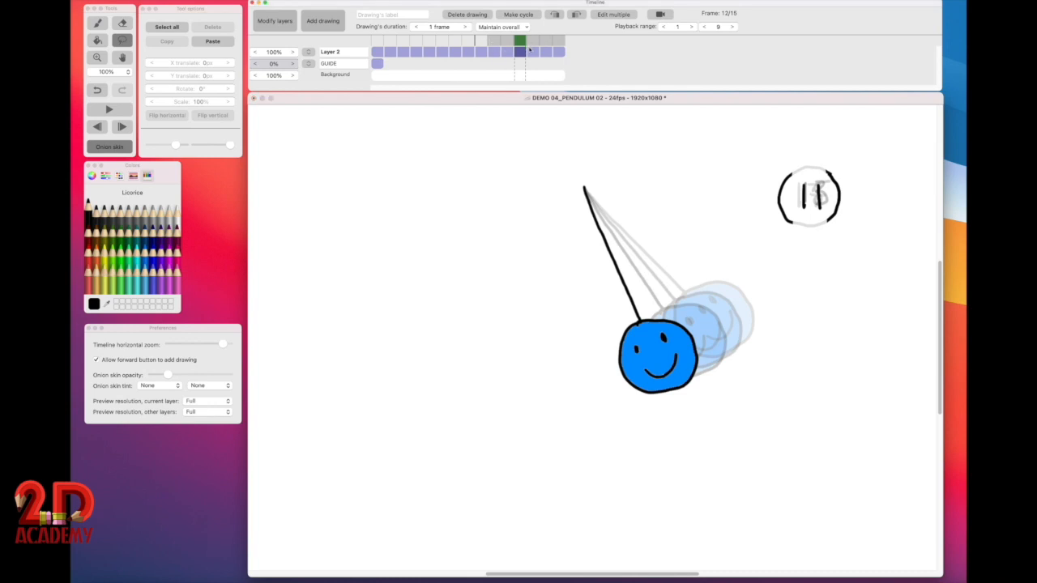
left_click(122, 23)
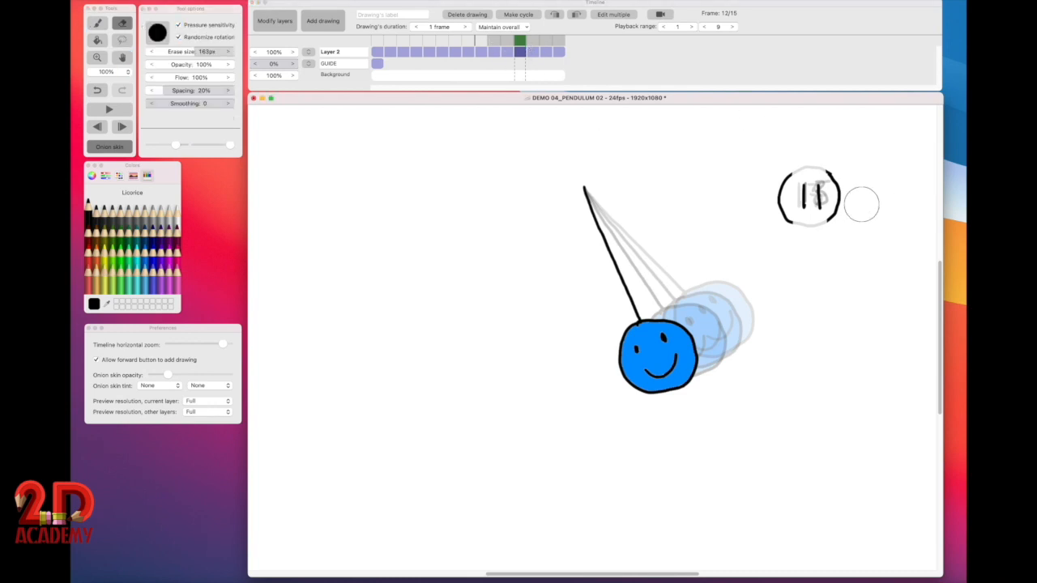
mouse_move(861, 203)
left_mouse_down()
mouse_move(783, 183)
mouse_move(799, 182)
mouse_move(777, 216)
mouse_move(859, 205)
mouse_move(824, 213)
mouse_move(828, 167)
left_mouse_up()
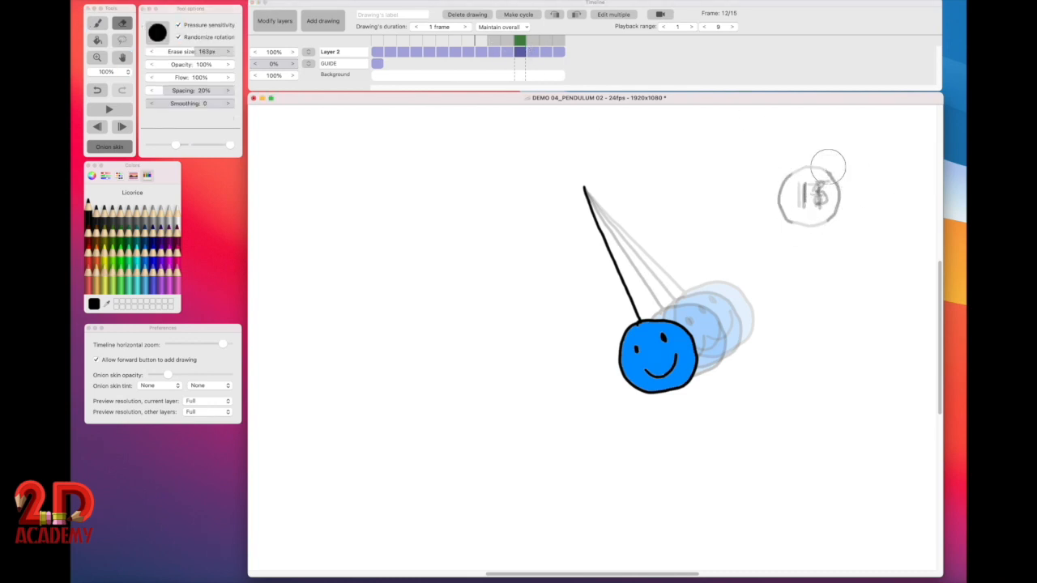
left_click(97, 24)
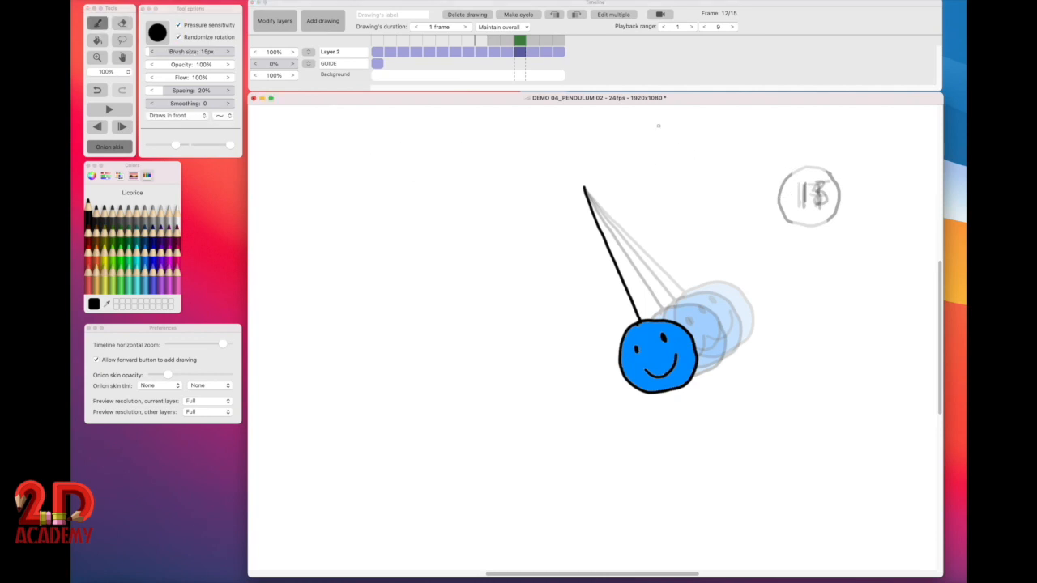
mouse_move(803, 186)
left_mouse_down()
mouse_move(803, 206)
mouse_move(835, 203)
left_mouse_up()
Step: Lasso the pendulum in drawing 12 and rotate it -5° toward drawing 13 about the string's upper end
key("l")
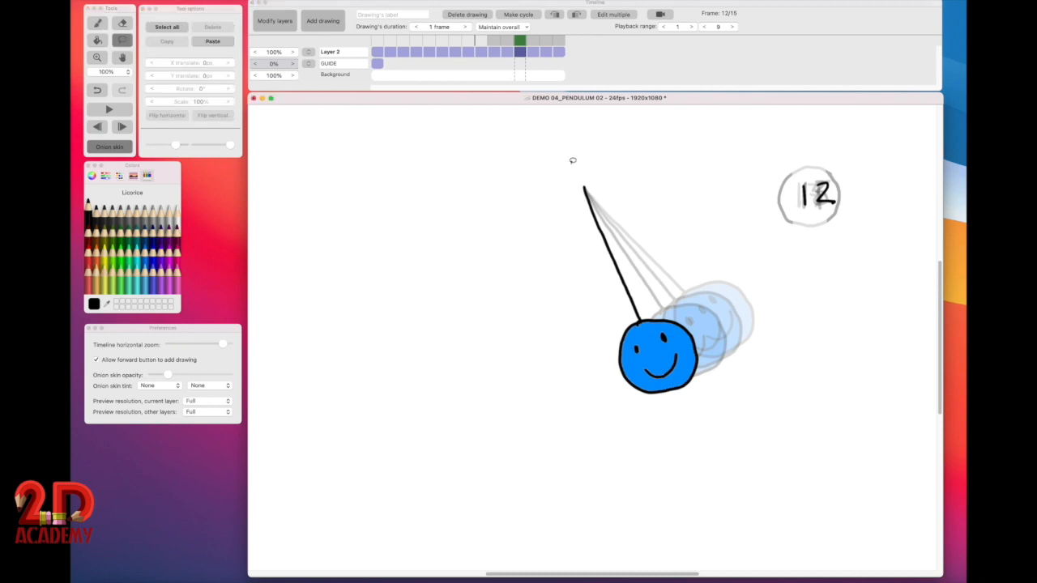
mouse_move(566, 168)
left_mouse_down()
mouse_move(686, 440)
mouse_move(760, 364)
mouse_move(678, 219)
mouse_move(590, 144)
mouse_move(564, 153)
left_mouse_up()
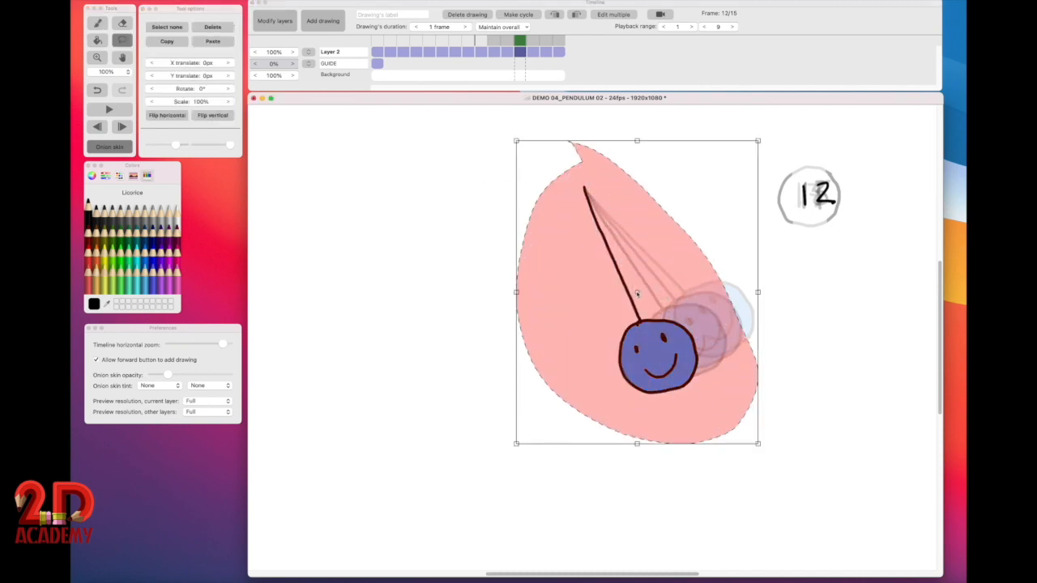
left_click_drag(636, 293, 582, 187)
left_click_drag(191, 88, 175, 98)
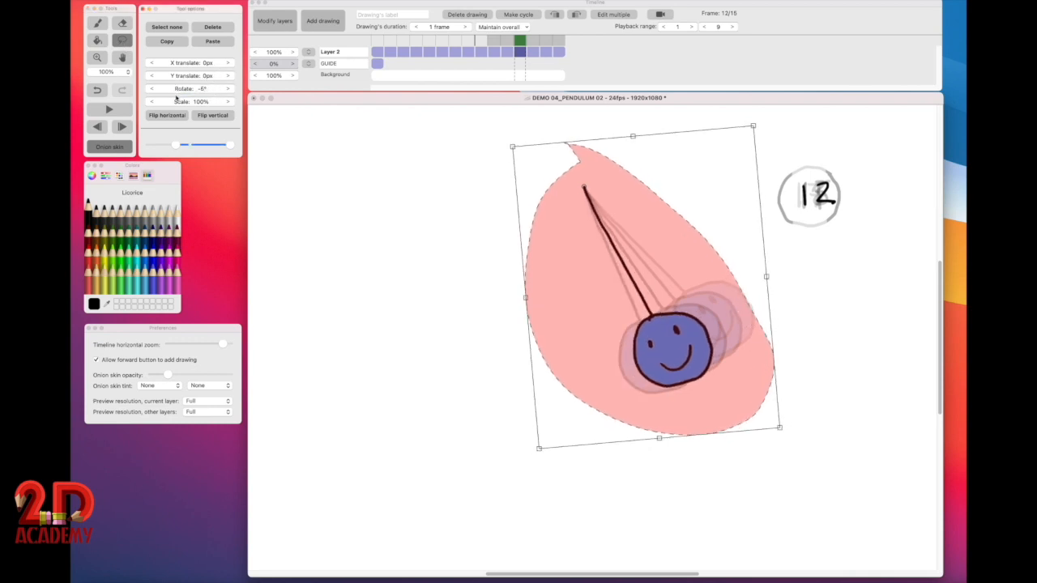
left_click(382, 259)
left_click(396, 274)
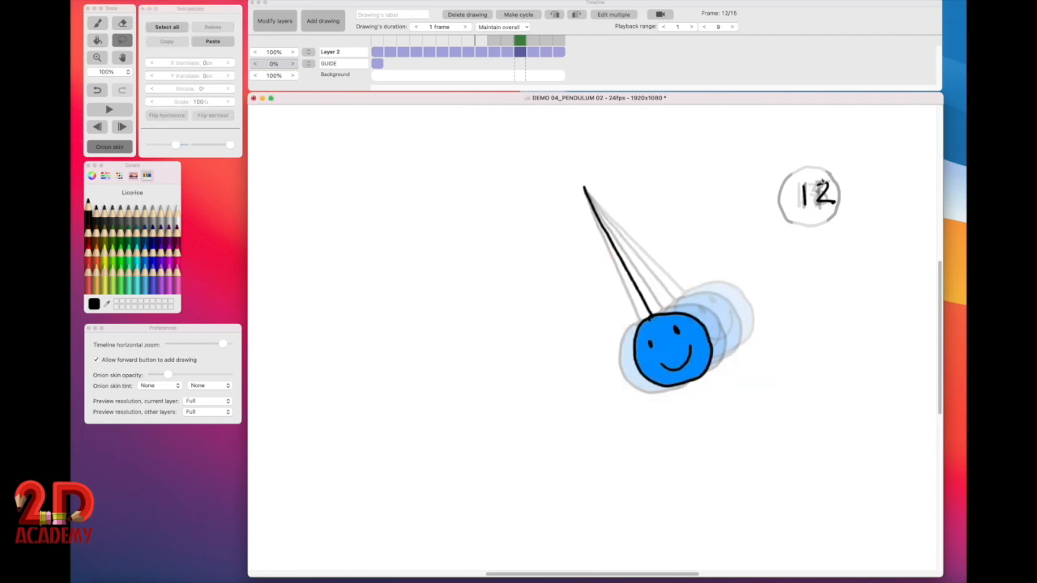
Step: Flip through drawings 11 to 13, duplicate drawing 13 as the following drawing, and replace its number with 14
left_click(535, 32)
left_click(508, 41)
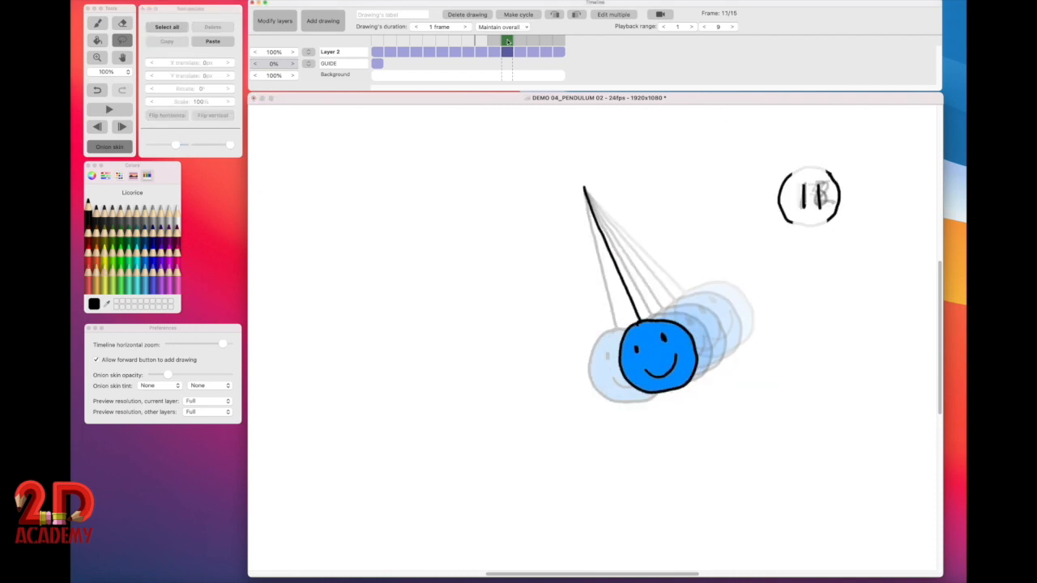
left_click_drag(513, 41, 532, 40)
left_click(742, 301)
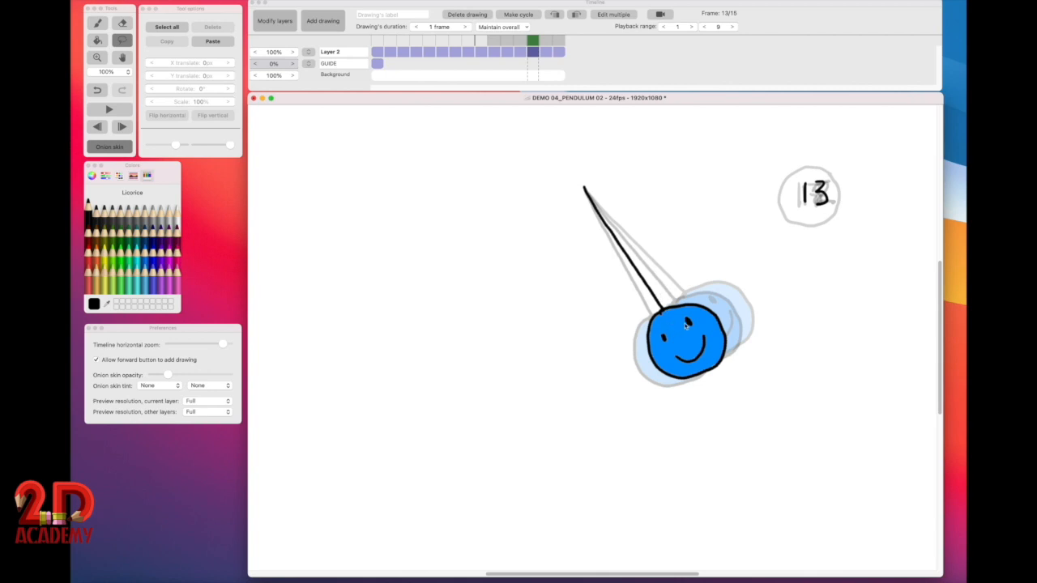
left_click(322, 8)
left_click(324, 21)
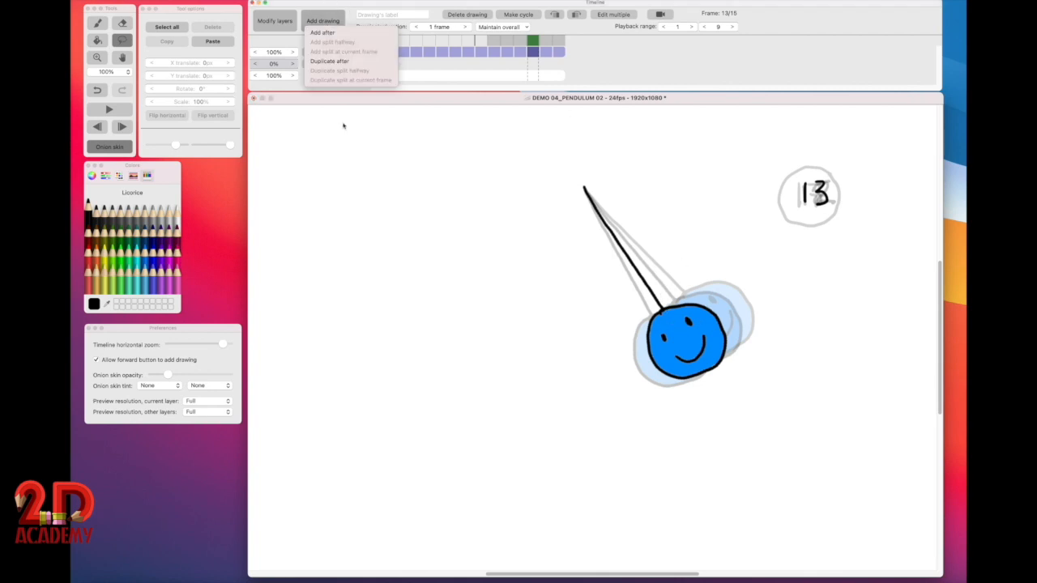
left_click(336, 62)
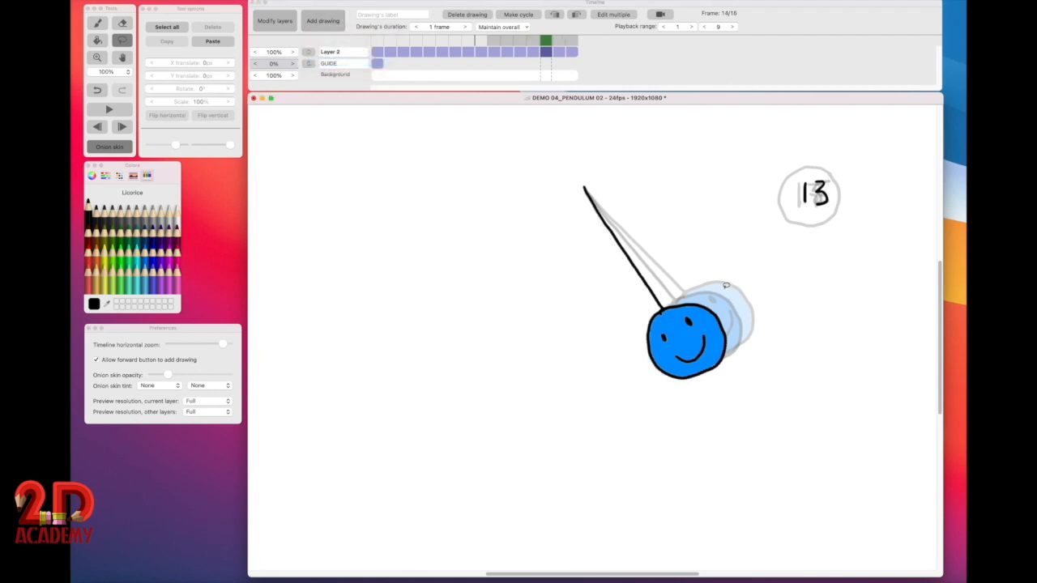
left_click(122, 23)
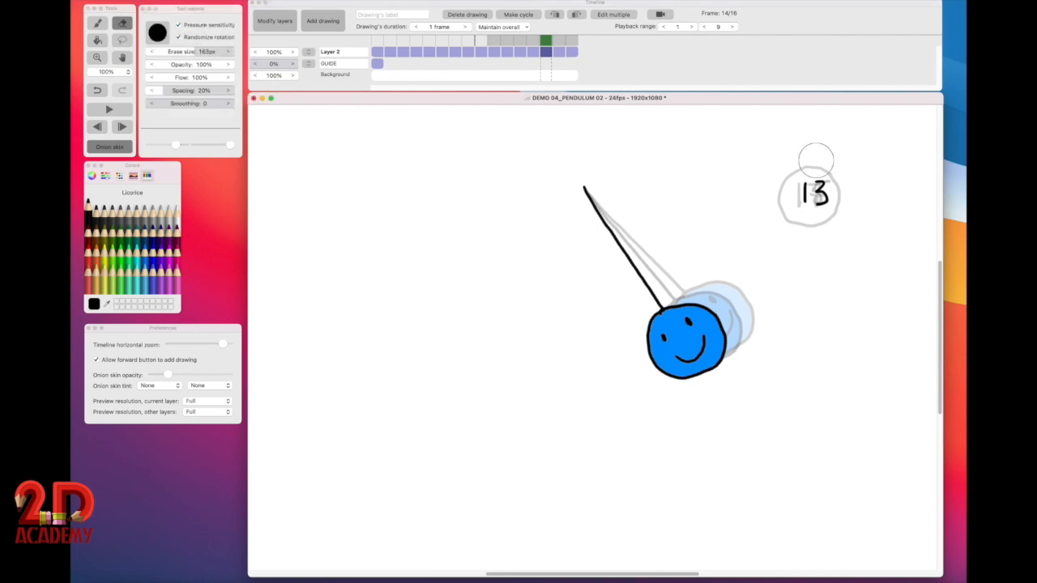
mouse_move(810, 157)
left_mouse_down()
mouse_move(836, 172)
mouse_move(811, 209)
mouse_move(792, 186)
mouse_move(805, 204)
mouse_move(827, 194)
mouse_move(822, 207)
left_mouse_up()
left_click(97, 23)
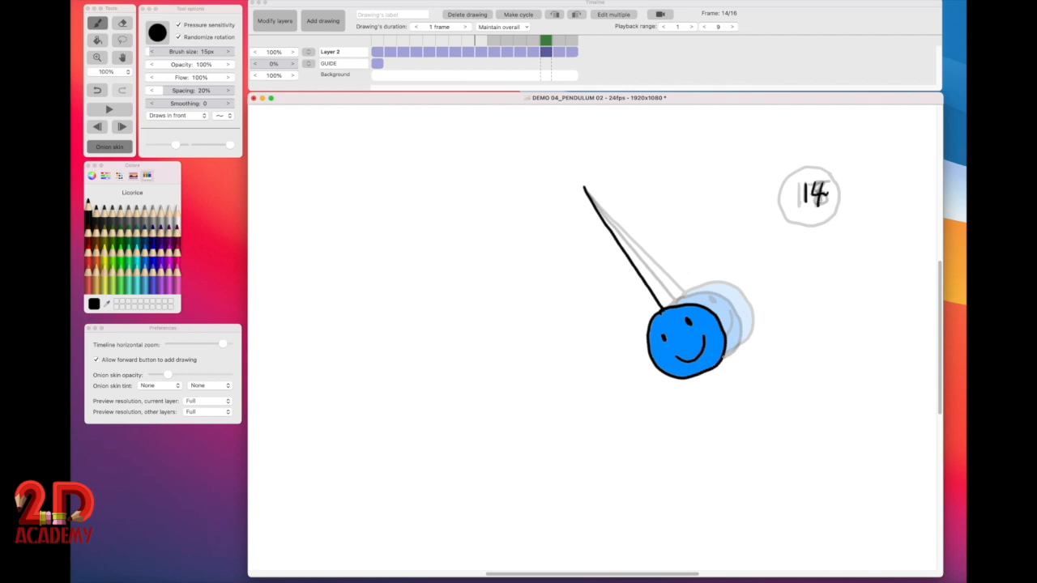
Step: Lasso the pendulum in drawing 14 and rotate it -3° toward drawing 15 about the string's upper end
left_click(123, 39)
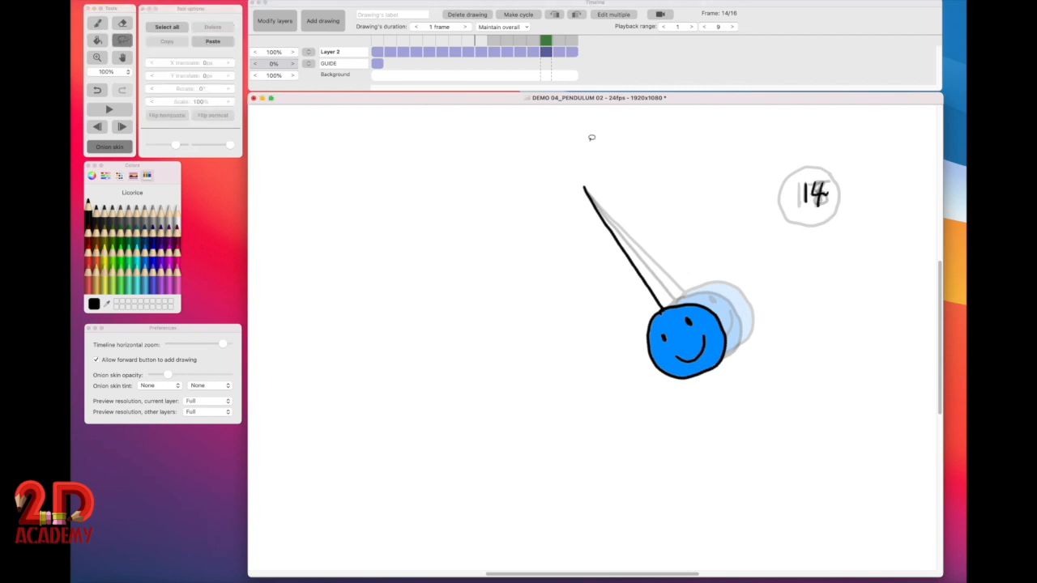
mouse_move(581, 166)
left_mouse_down()
mouse_move(511, 257)
mouse_move(799, 409)
mouse_move(642, 156)
mouse_move(583, 150)
left_mouse_up()
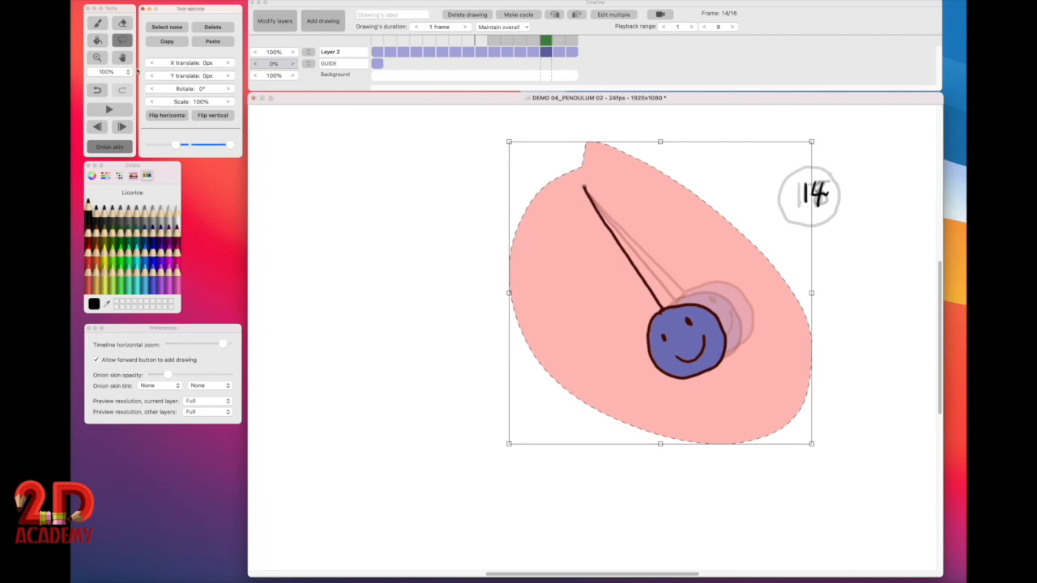
left_click(188, 88)
left_click_drag(188, 90, 178, 90)
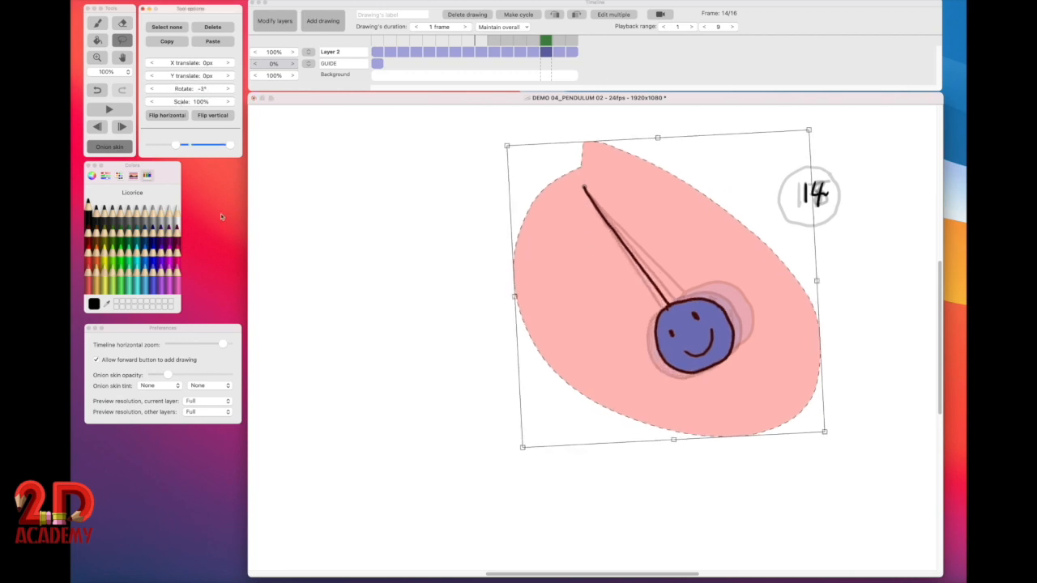
left_click(391, 295)
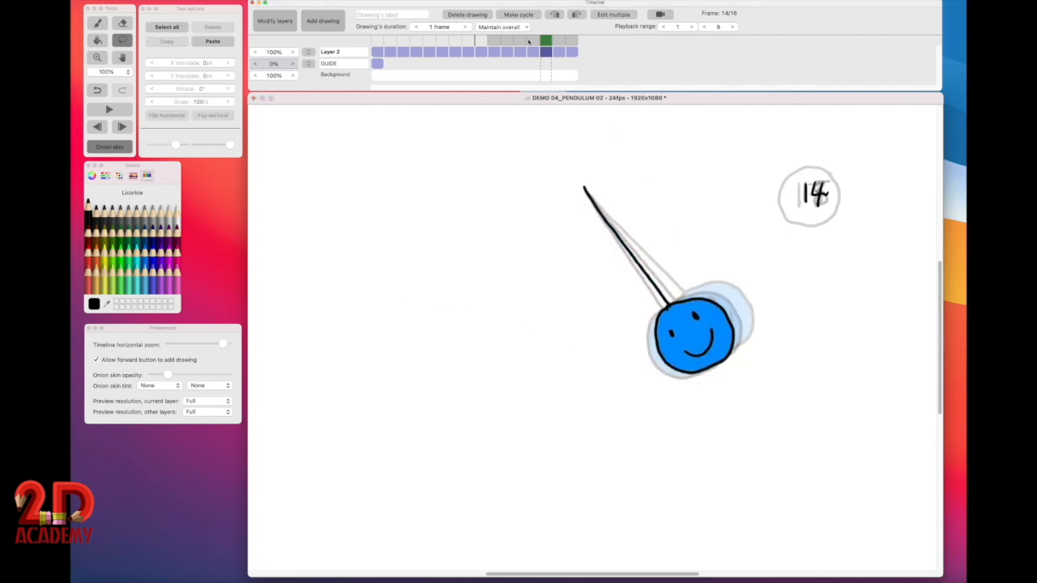
Step: Flip through drawings 13 to 15, duplicate drawing 15 as the following drawing, and replace its number with 16
left_click(532, 41)
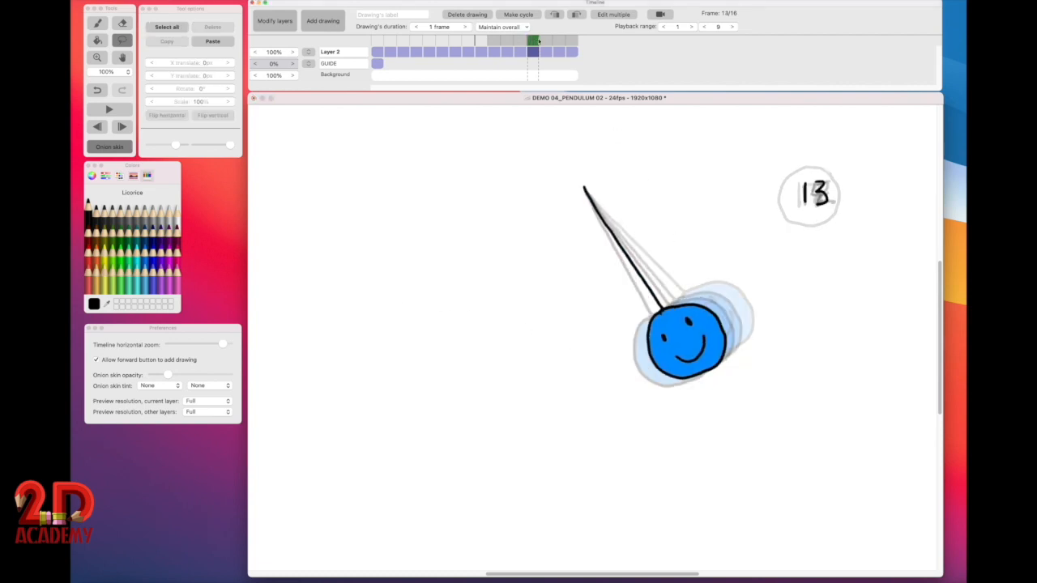
left_click(545, 41)
left_click(557, 41)
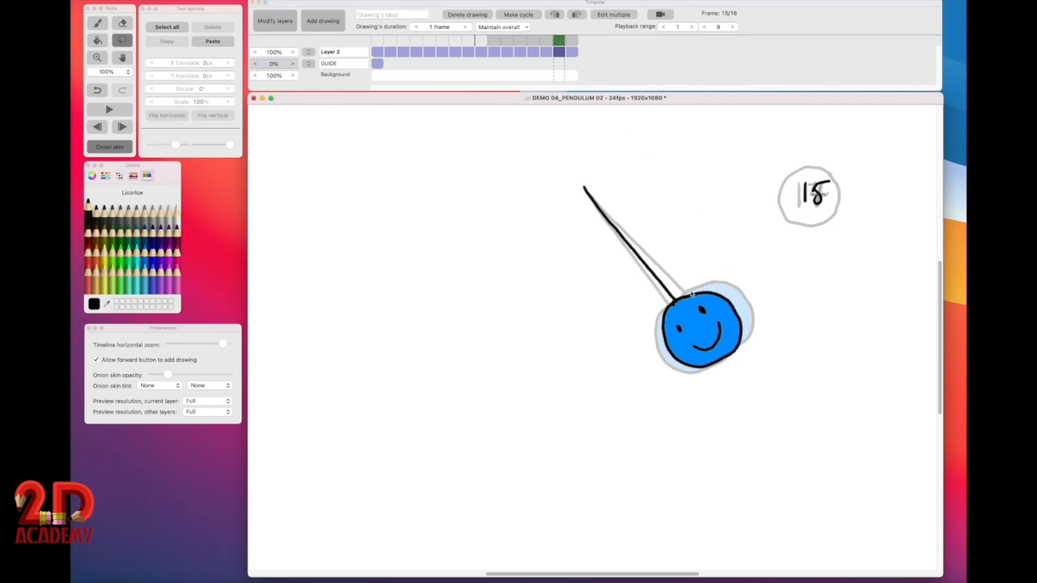
left_click(335, 18)
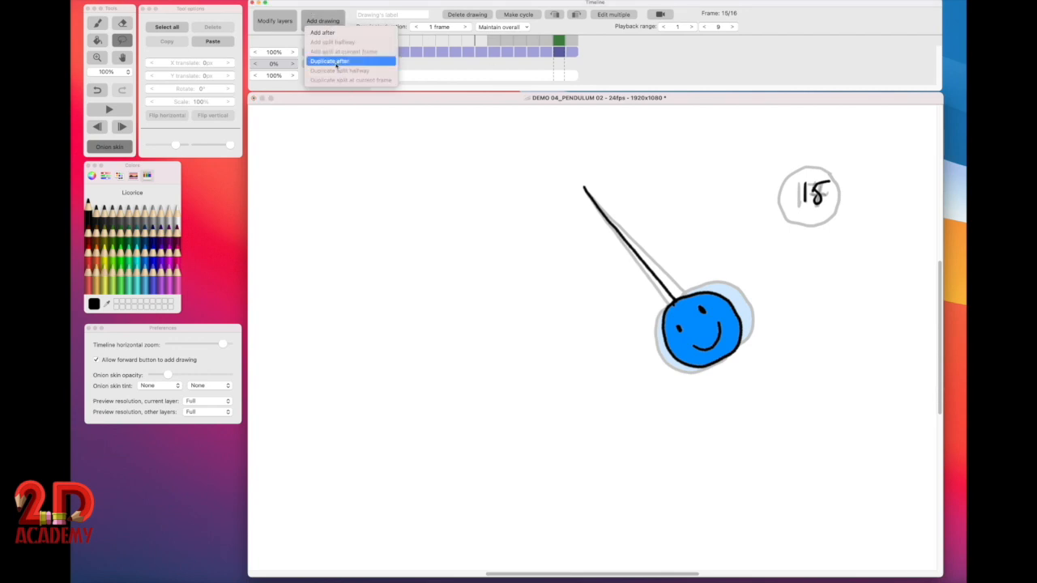
left_click(337, 63)
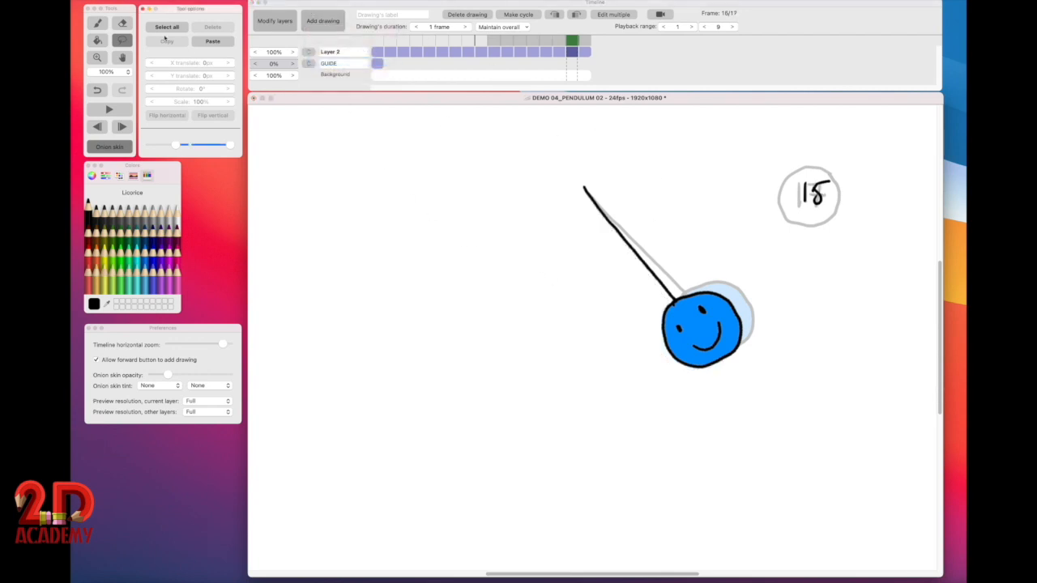
left_click(122, 22)
left_click_drag(856, 178, 804, 209)
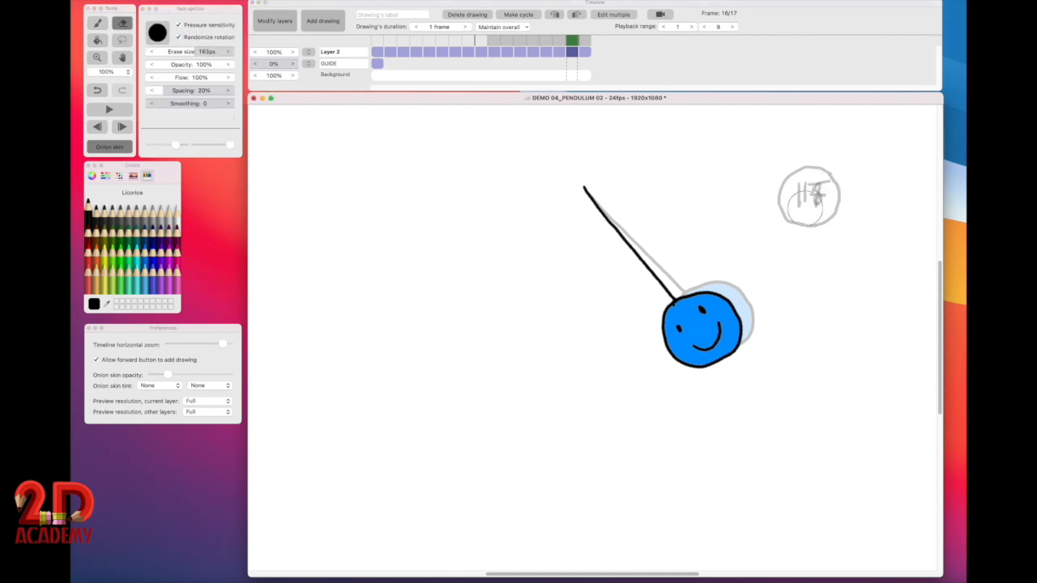
left_click(93, 25)
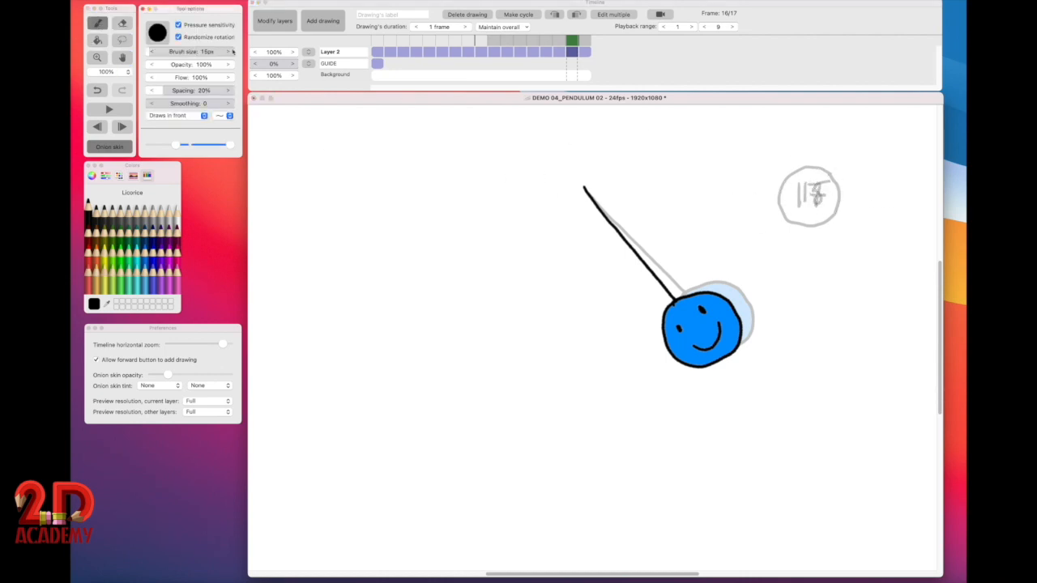
left_click_drag(809, 183, 802, 209)
left_click_drag(821, 181, 820, 199)
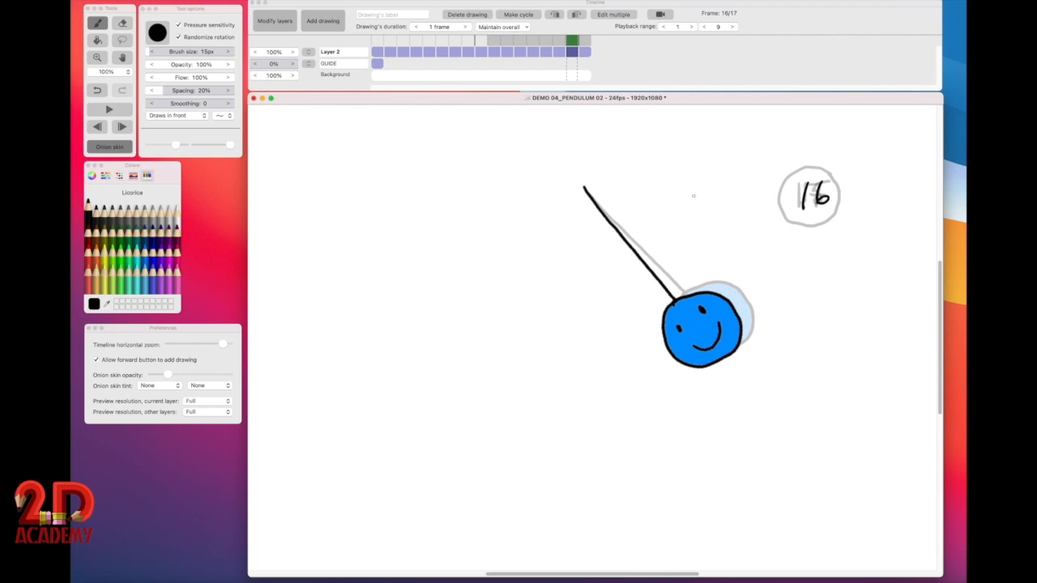
Step: Lasso the pendulum in drawing 16, rotate it -3° about the string's upper end, and check it by flipping to drawing 17
key("l")
mouse_move(606, 169)
left_mouse_down()
mouse_move(545, 192)
mouse_move(561, 343)
mouse_move(734, 428)
mouse_move(813, 369)
mouse_move(767, 264)
mouse_move(697, 192)
mouse_move(605, 145)
mouse_move(579, 152)
left_mouse_up()
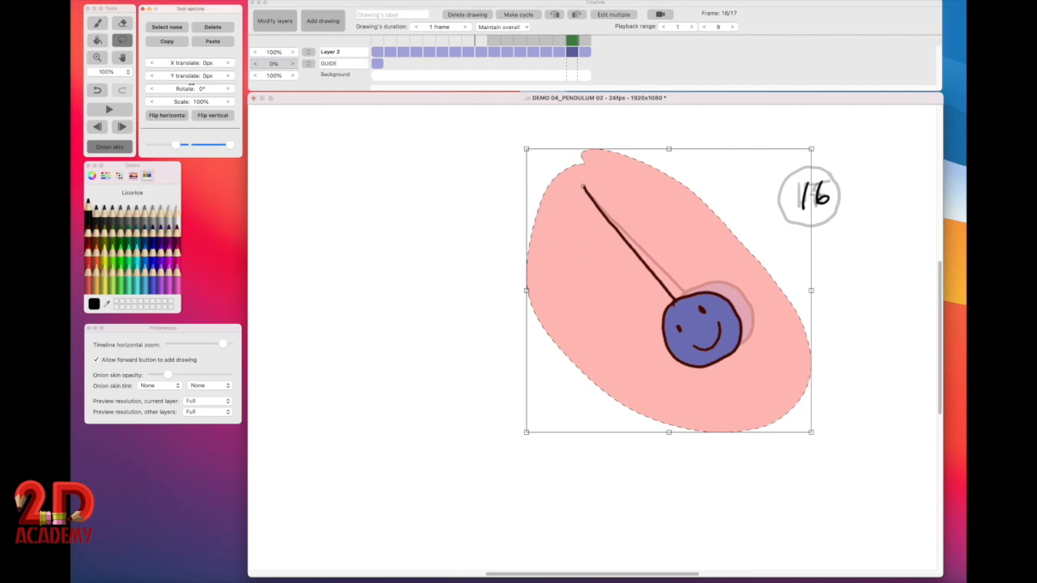
left_click_drag(191, 88, 185, 89)
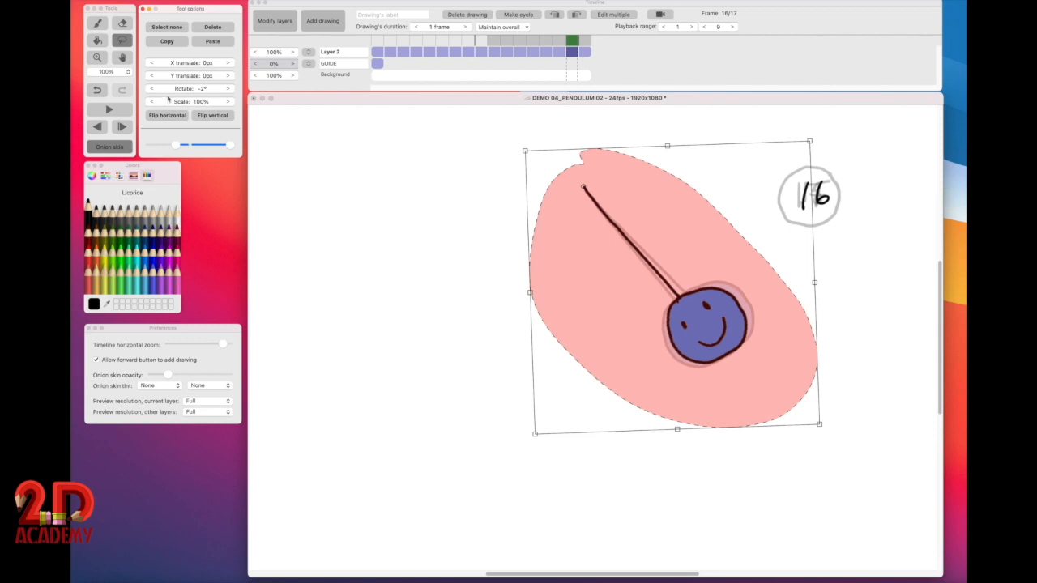
left_click(151, 89)
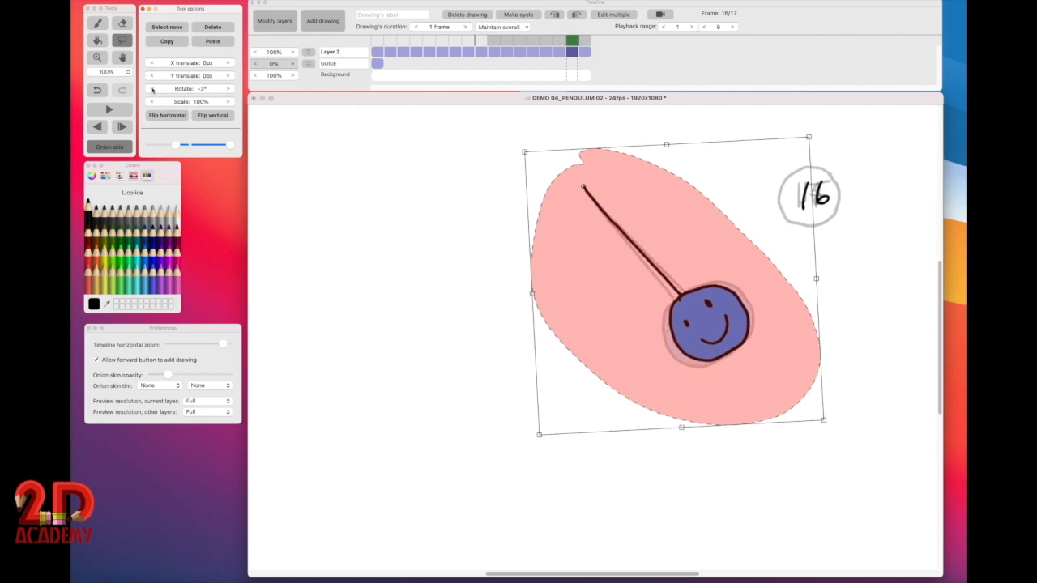
left_click(228, 89)
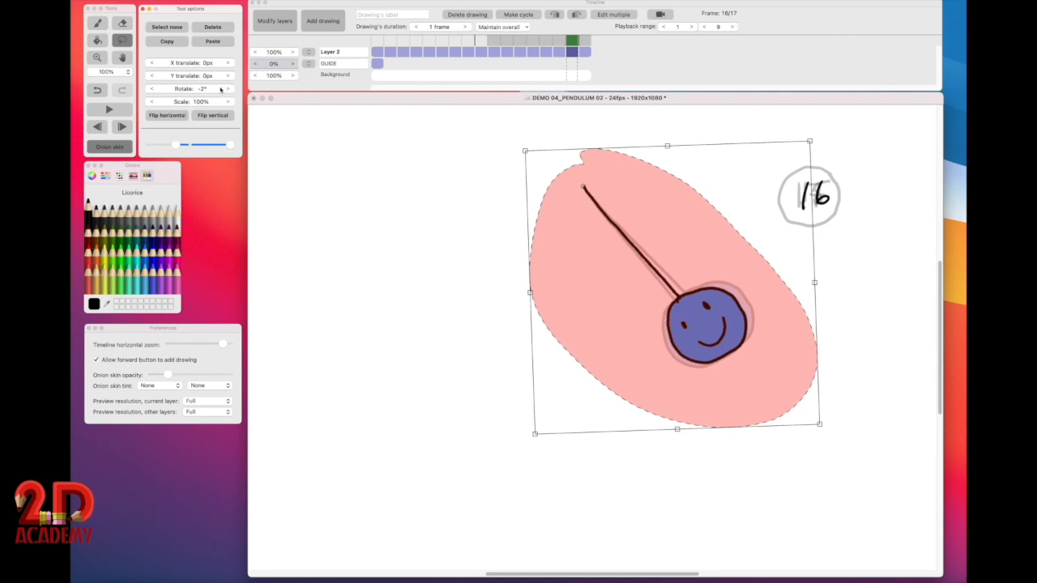
left_click(152, 90)
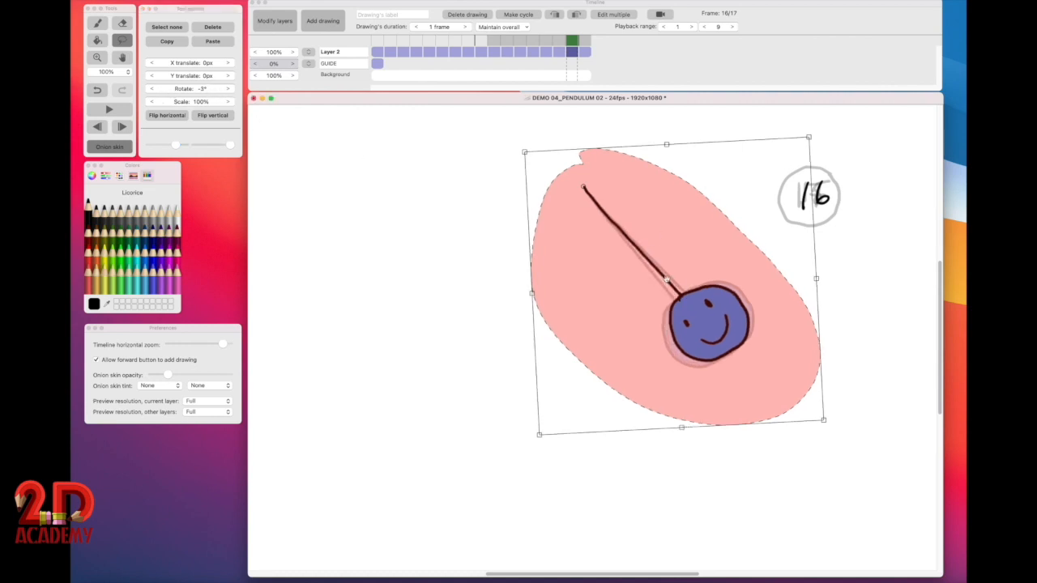
left_click(457, 280)
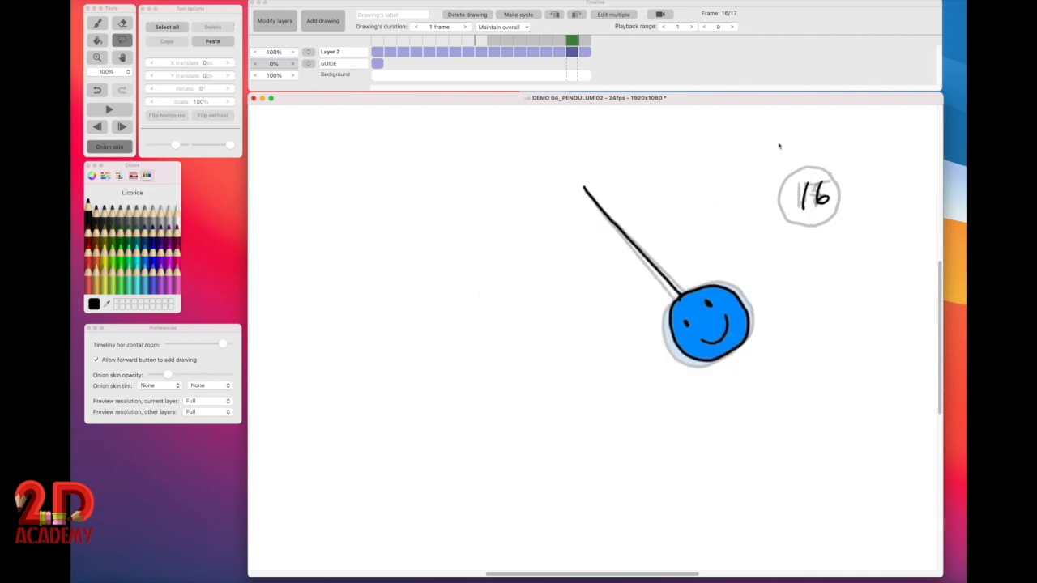
left_click(629, 55)
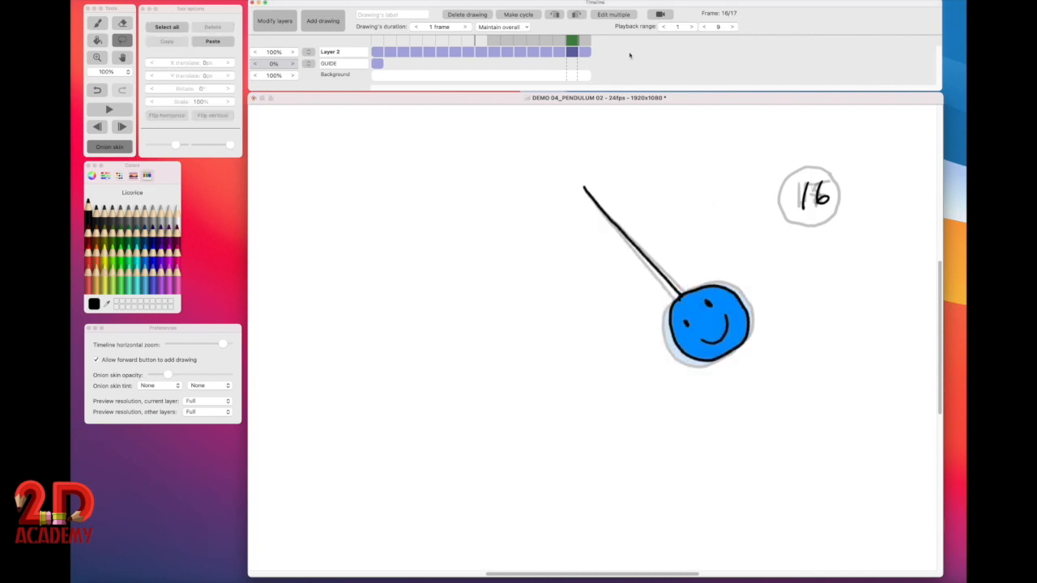
key("Left")
left_click(574, 40)
left_click(588, 40)
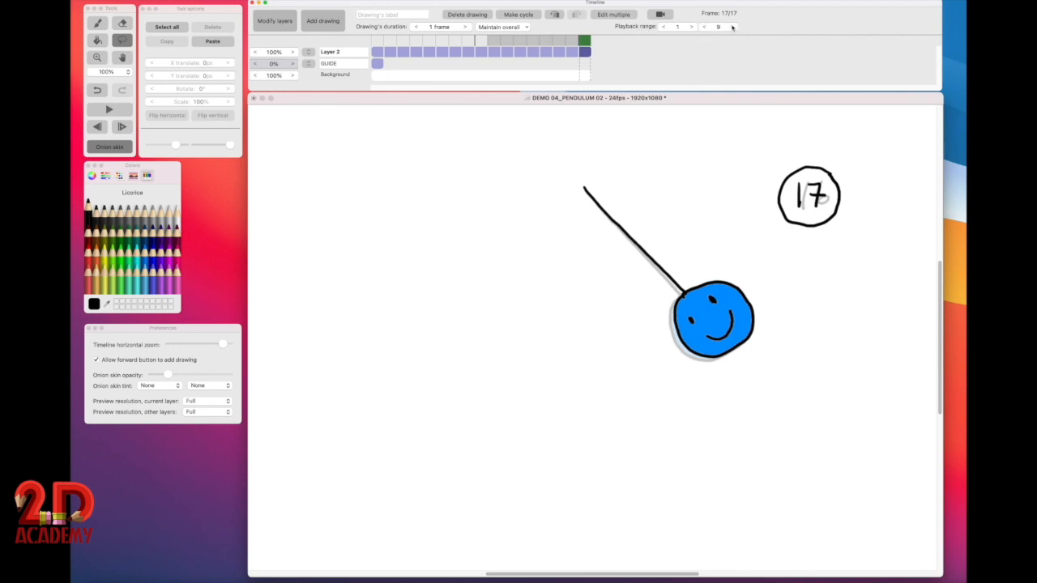
Step: Extend the end of the playback range to frame 17
left_click(733, 27)
left_click(733, 27)
left_click(733, 26)
left_click(733, 27)
left_click(733, 27)
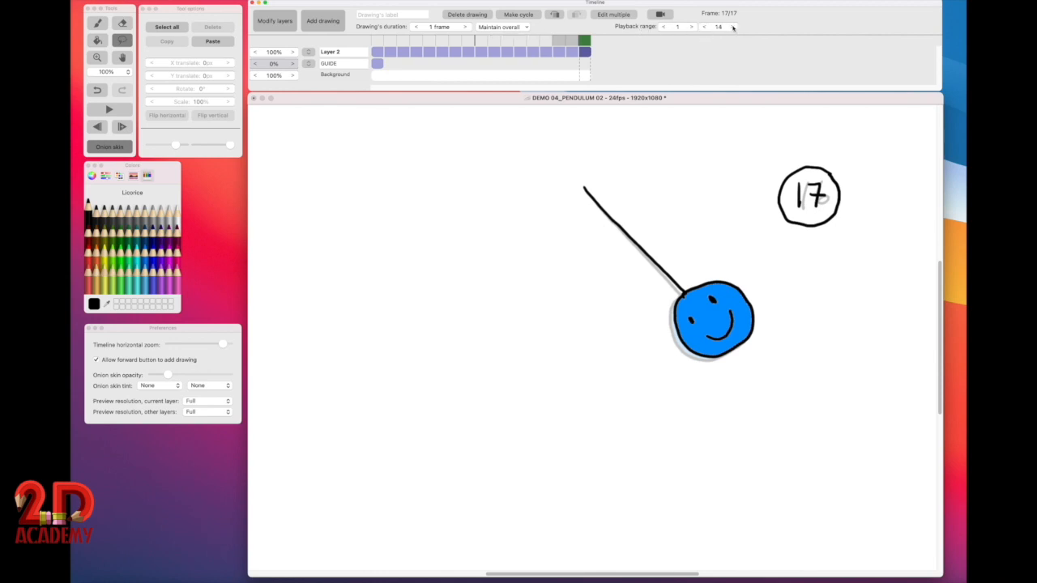
left_click(733, 27)
left_click(733, 26)
left_click(733, 26)
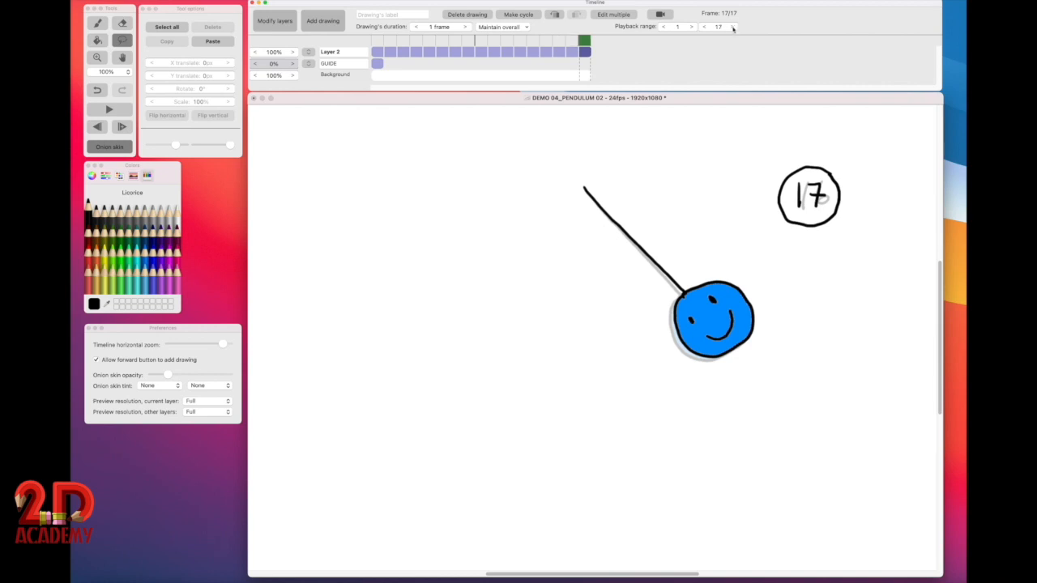
left_click(672, 105)
Step: Turn off the onion skin and play the swing through frames 1 to 17
left_click(107, 149)
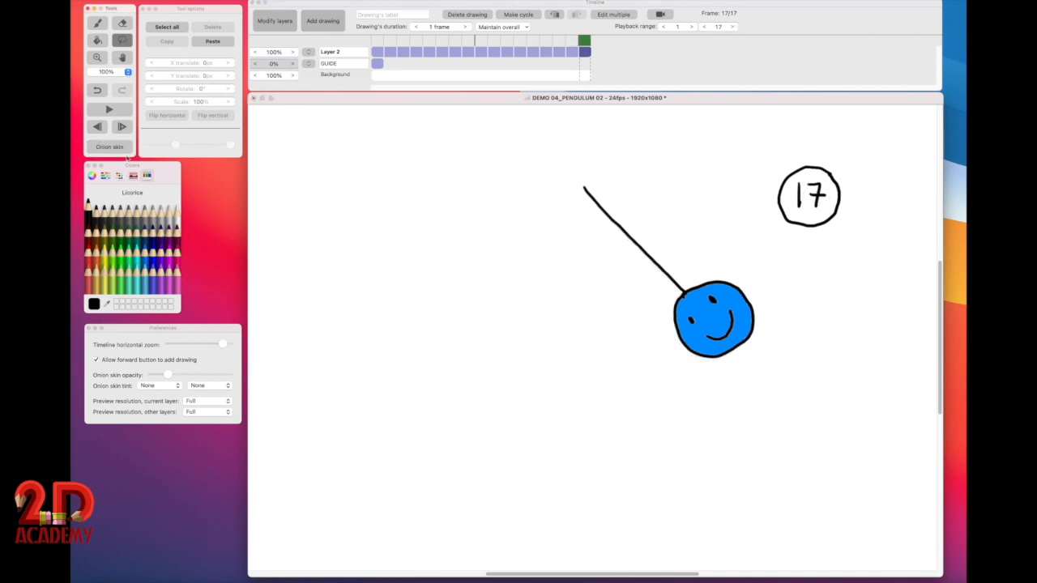
left_click(111, 111)
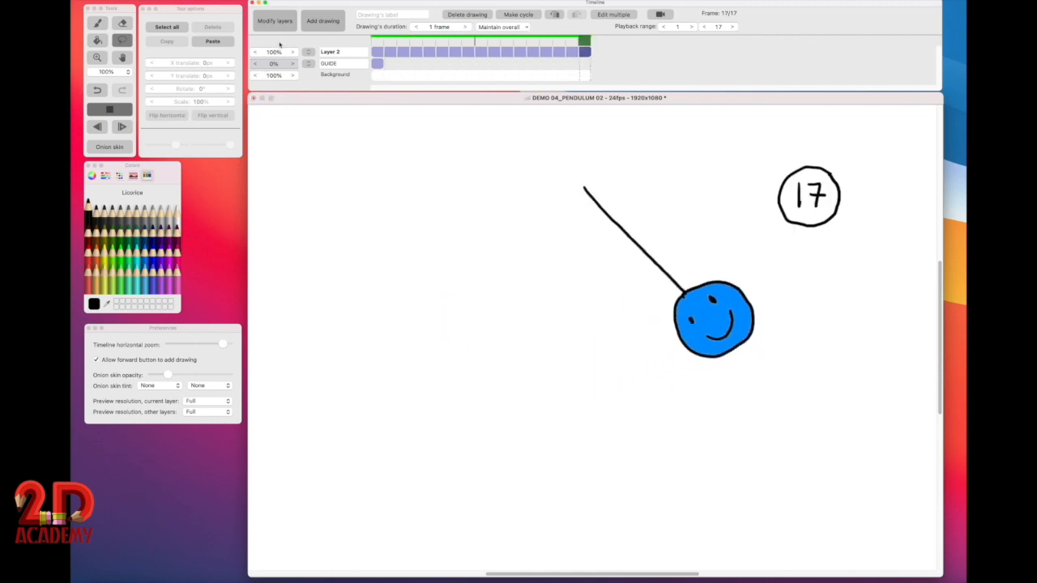
key("space")
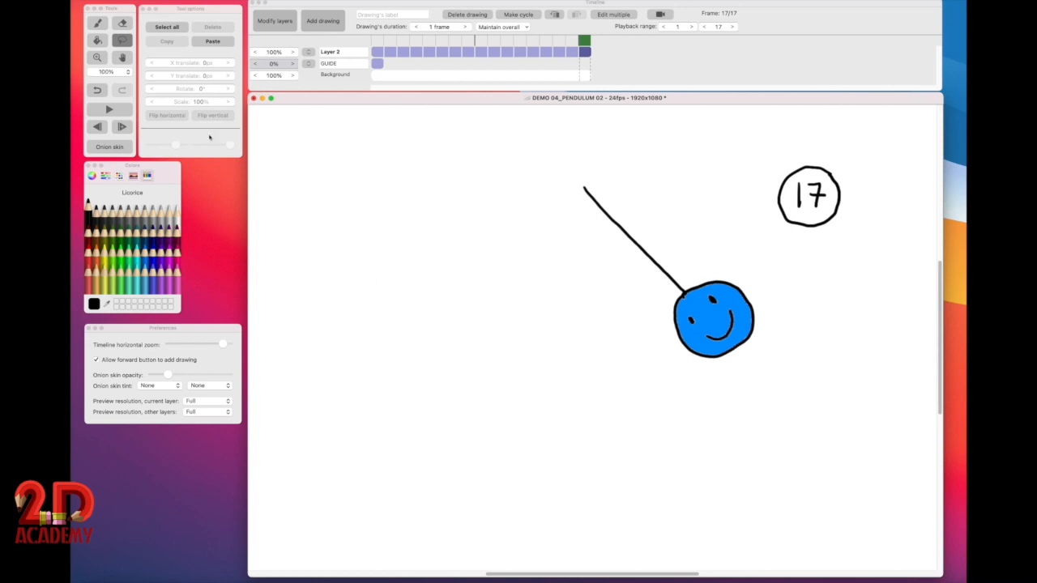
Step: Brush a Magnesium grey timing chart below the pendulum from circled 17 to circled 25, with 19, 21 and 23 marked above the line
left_click(99, 23)
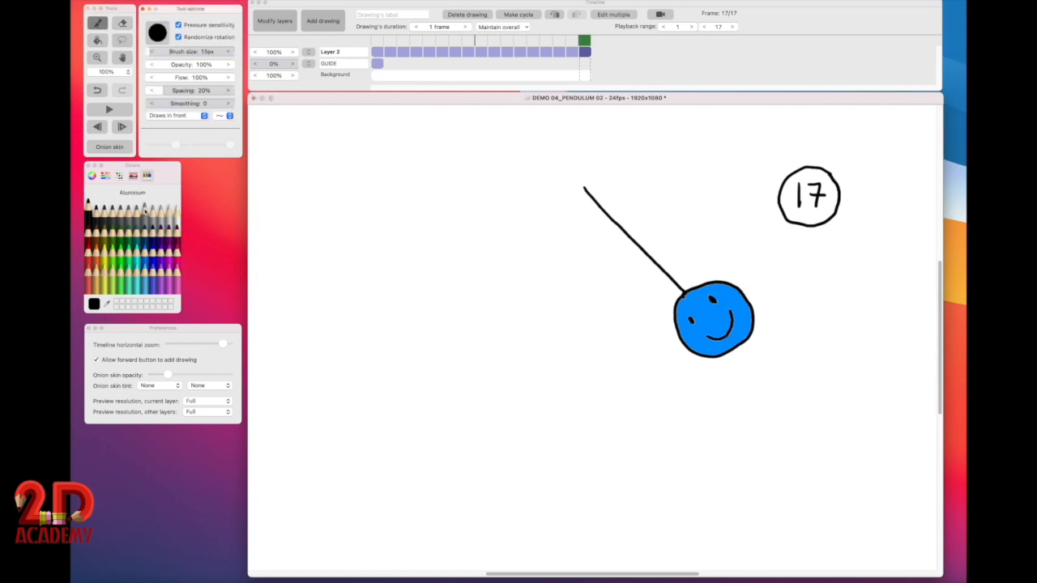
left_click(152, 208)
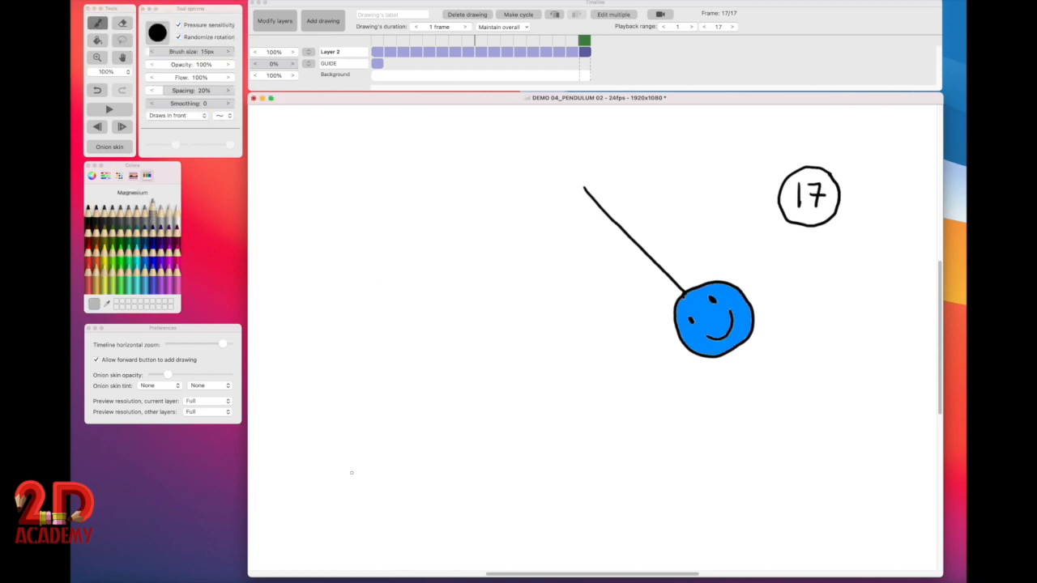
mouse_move(351, 468)
left_mouse_down()
mouse_move(408, 484)
mouse_move(565, 483)
mouse_move(566, 469)
left_mouse_up()
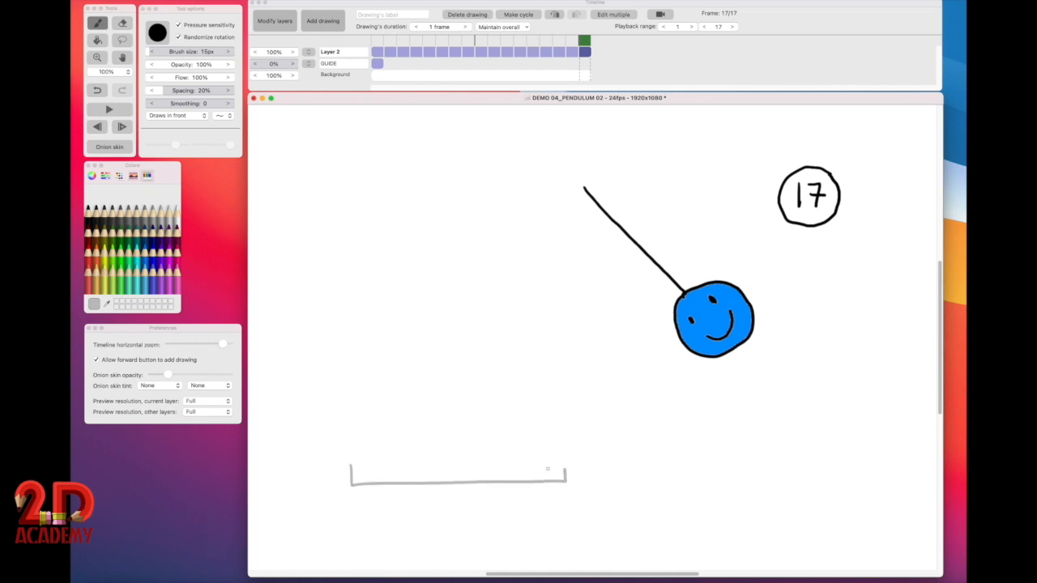
mouse_move(349, 443)
left_mouse_down()
mouse_move(350, 457)
mouse_move(361, 458)
mouse_move(325, 448)
mouse_move(373, 455)
mouse_move(360, 426)
left_mouse_up()
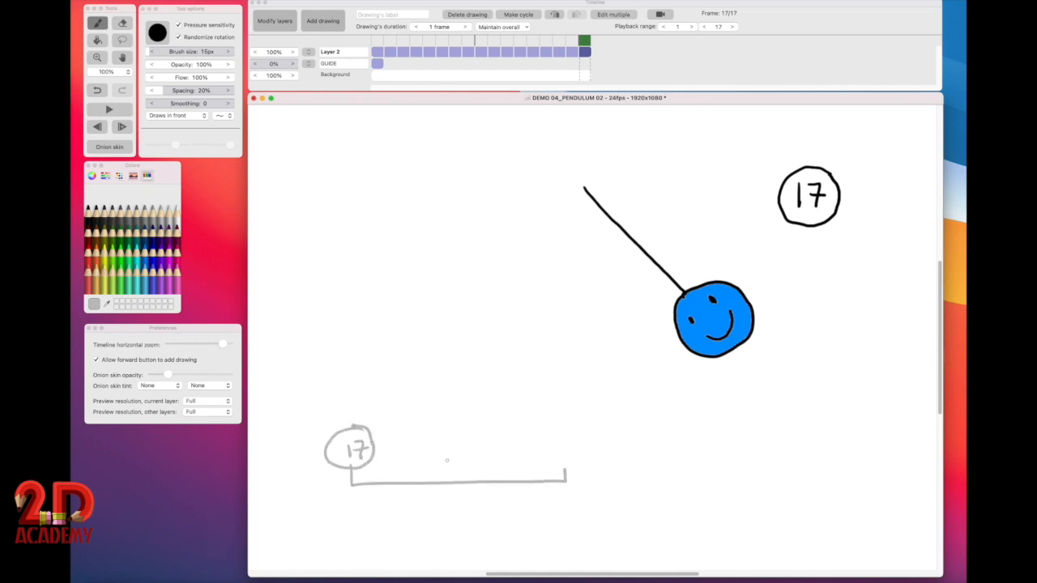
left_click_drag(457, 450, 456, 484)
mouse_move(404, 460)
left_mouse_down()
mouse_move(404, 483)
mouse_move(376, 483)
mouse_move(381, 458)
mouse_move(388, 468)
mouse_move(405, 445)
mouse_move(406, 454)
mouse_move(461, 435)
mouse_move(456, 443)
left_mouse_up()
mouse_move(546, 438)
left_mouse_down()
mouse_move(574, 441)
mouse_move(567, 446)
mouse_move(581, 431)
mouse_move(557, 416)
mouse_move(537, 448)
mouse_move(573, 460)
mouse_move(578, 418)
left_mouse_up()
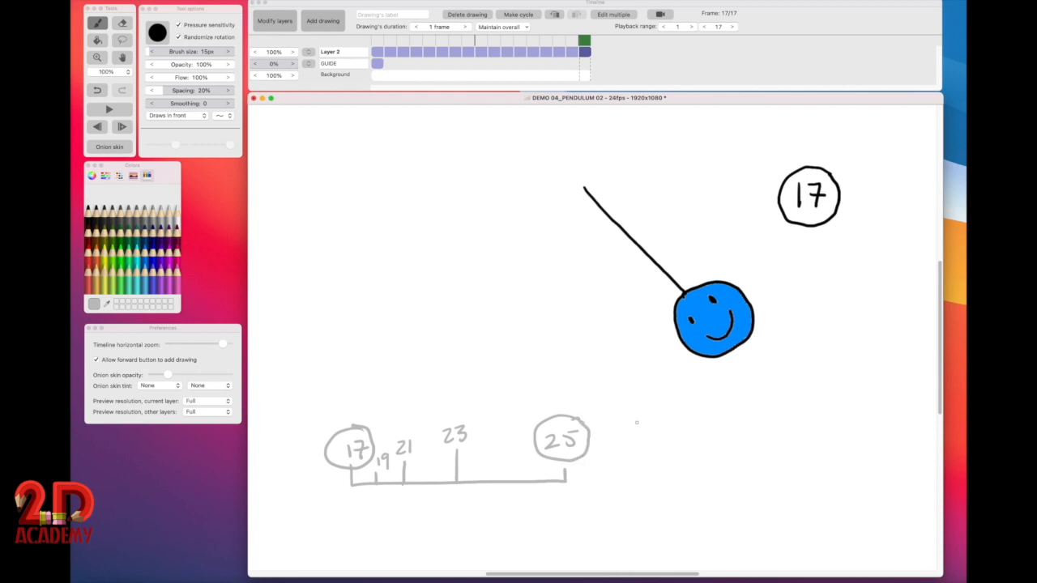
Step: Sketch a small three-position pendulum diagram beside the chart, labelled with circled 1, 25 and 17, with an arrow from 17 toward 25
mouse_move(634, 419)
left_mouse_down()
mouse_move(624, 476)
mouse_move(643, 470)
mouse_move(635, 465)
left_mouse_up()
mouse_move(633, 420)
left_mouse_down()
mouse_move(607, 456)
mouse_move(609, 476)
mouse_move(602, 456)
left_mouse_up()
mouse_move(634, 420)
left_mouse_down()
mouse_move(665, 459)
mouse_move(657, 465)
mouse_move(673, 459)
mouse_move(664, 464)
mouse_move(680, 488)
mouse_move(690, 486)
mouse_move(672, 491)
mouse_move(701, 473)
left_mouse_up()
mouse_move(625, 488)
left_mouse_down()
mouse_move(635, 502)
mouse_move(645, 487)
mouse_move(621, 484)
mouse_move(632, 510)
mouse_move(648, 485)
mouse_move(590, 487)
mouse_move(582, 477)
left_mouse_up()
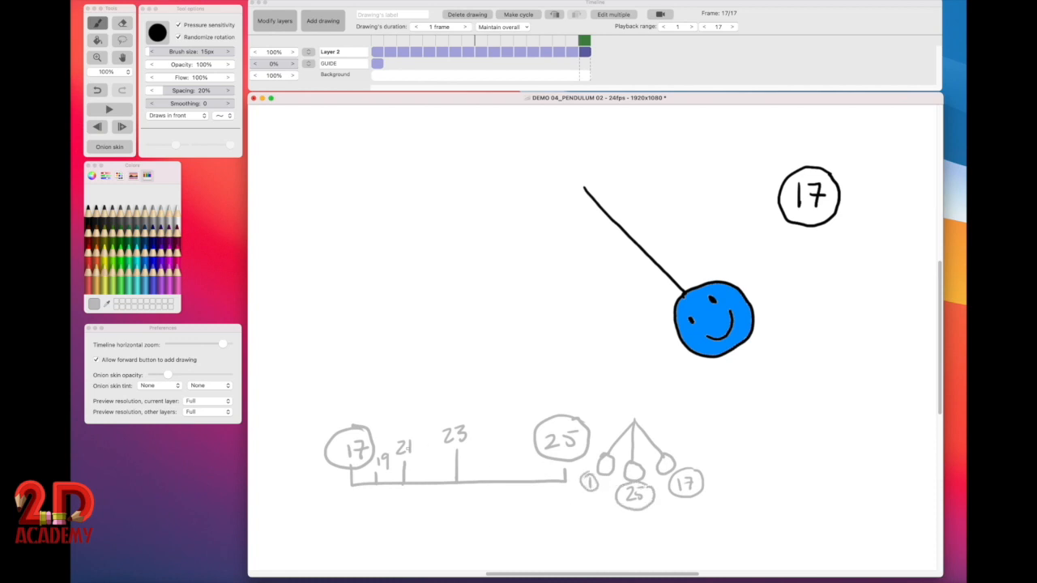
mouse_move(663, 464)
left_mouse_down()
mouse_move(671, 457)
mouse_move(647, 470)
mouse_move(650, 482)
left_mouse_up()
Step: Lengthen the tick under 25 and add in-between ticks 18, 20, 22 and 24 below the first chart's line
left_click_drag(564, 461, 564, 476)
left_click_drag(386, 484, 430, 491)
mouse_move(358, 495)
left_mouse_down()
mouse_move(359, 506)
mouse_move(520, 499)
left_mouse_up()
left_click_drag(516, 494, 516, 506)
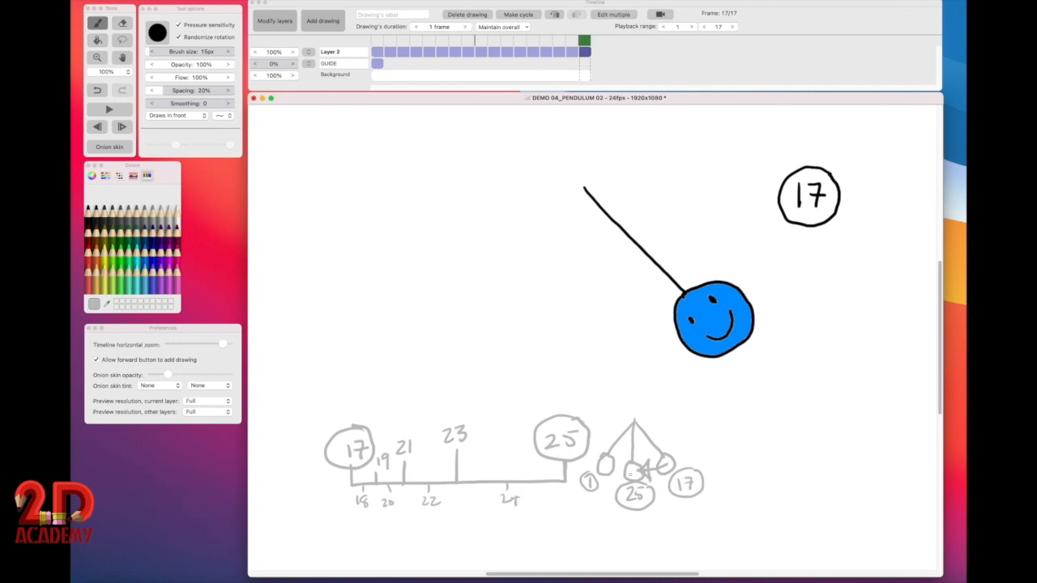
Step: Add an arrow from 25 toward 1 and a chart from circled 25 to circled 1, with (27), 29, 31 above and 26, 28, 30, 32 below
mouse_move(625, 517)
left_mouse_down()
mouse_move(592, 497)
mouse_move(603, 495)
mouse_move(600, 507)
left_mouse_up()
mouse_move(724, 455)
left_mouse_down()
mouse_move(727, 478)
mouse_move(887, 479)
mouse_move(886, 458)
left_mouse_up()
mouse_move(716, 434)
left_mouse_down()
mouse_move(727, 445)
mouse_move(713, 426)
mouse_move(742, 431)
mouse_move(722, 419)
left_mouse_up()
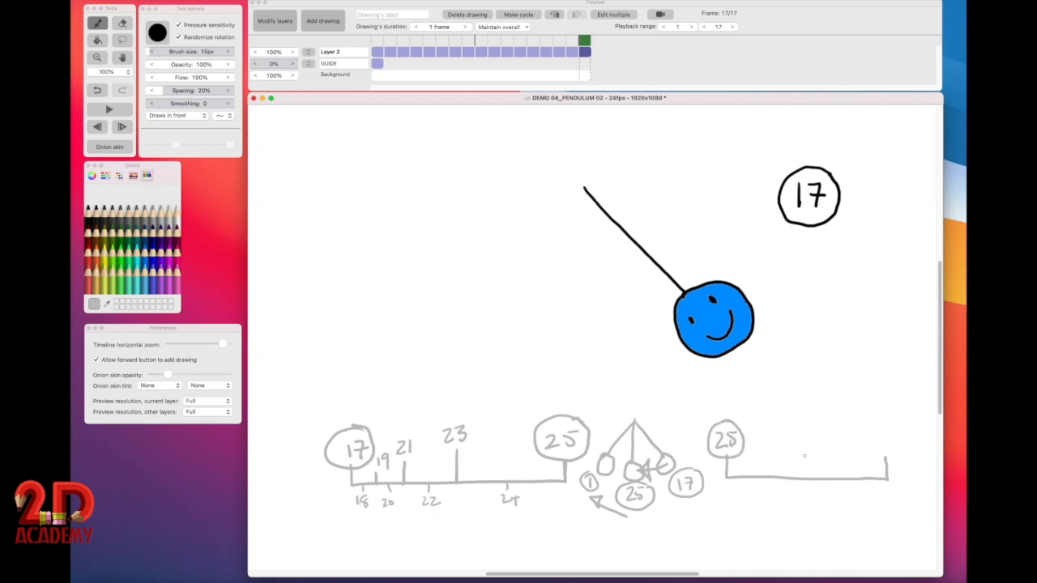
mouse_move(806, 435)
left_mouse_down()
mouse_move(806, 478)
mouse_move(844, 466)
mouse_move(843, 479)
mouse_move(863, 478)
left_mouse_up()
mouse_move(795, 424)
left_mouse_down()
mouse_move(810, 440)
mouse_move(814, 429)
mouse_move(817, 444)
mouse_move(791, 446)
mouse_move(863, 466)
left_mouse_up()
mouse_move(884, 434)
left_mouse_down()
mouse_move(884, 447)
mouse_move(899, 452)
mouse_move(889, 420)
left_mouse_up()
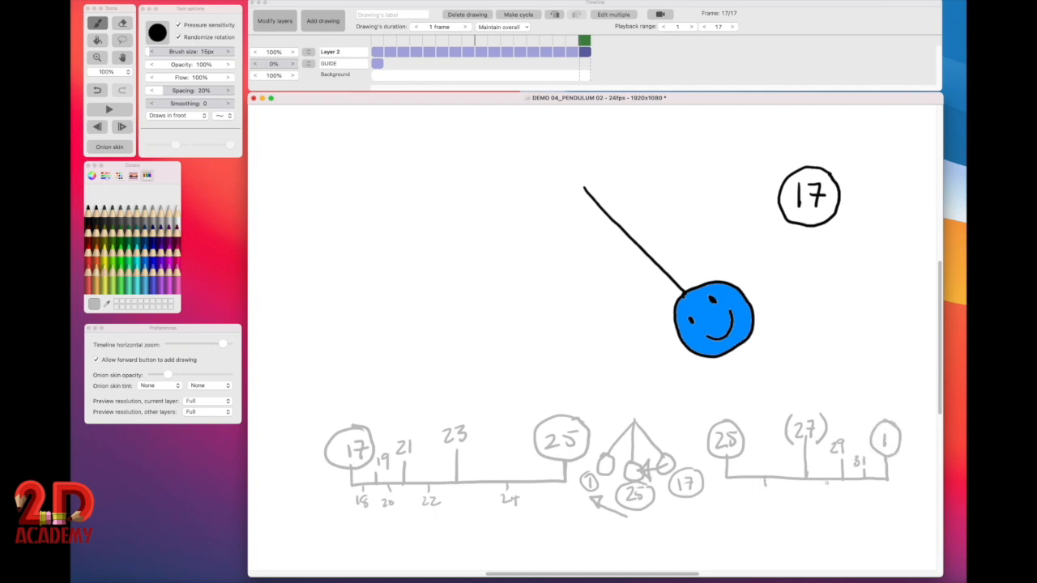
left_click_drag(827, 481, 877, 489)
mouse_move(758, 491)
left_mouse_down()
mouse_move(770, 491)
mouse_move(767, 502)
mouse_move(889, 503)
left_mouse_up()
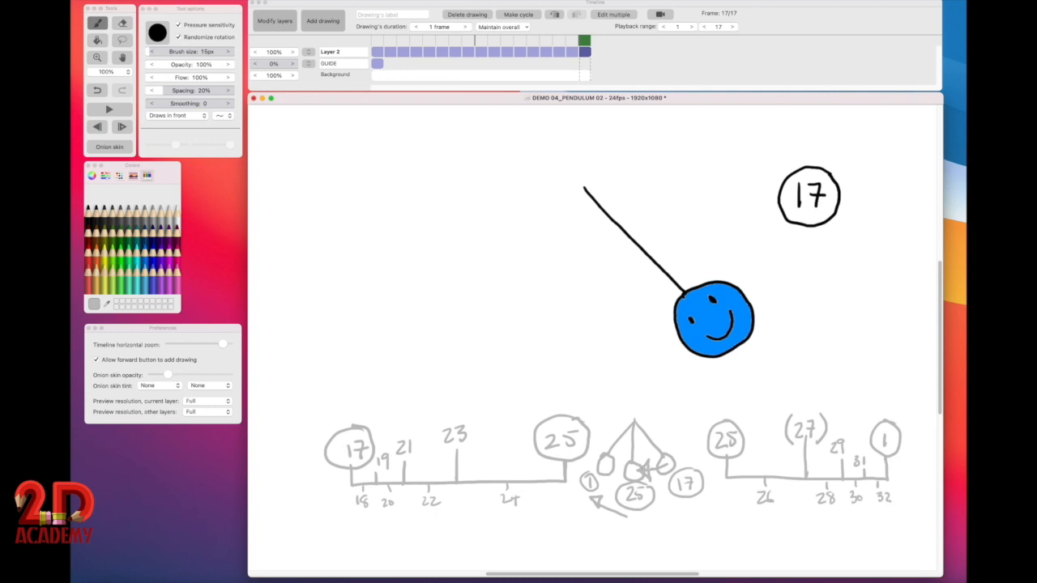
Step: Save the project and play the animation
key("super+s")
left_click(108, 110)
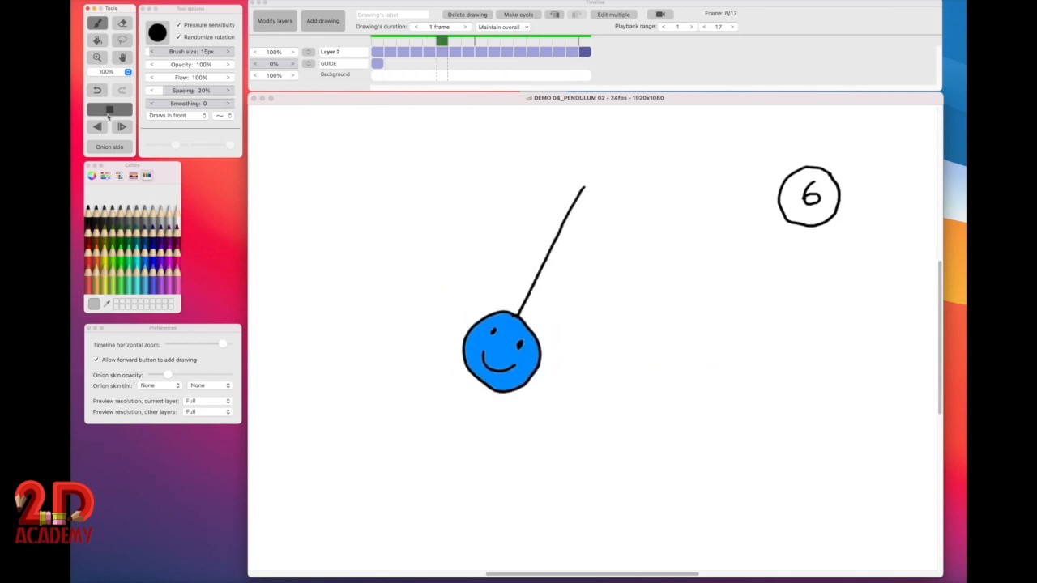
Step: Replay the pendulum swing, stop playback and go back to frame 1
left_click(109, 110)
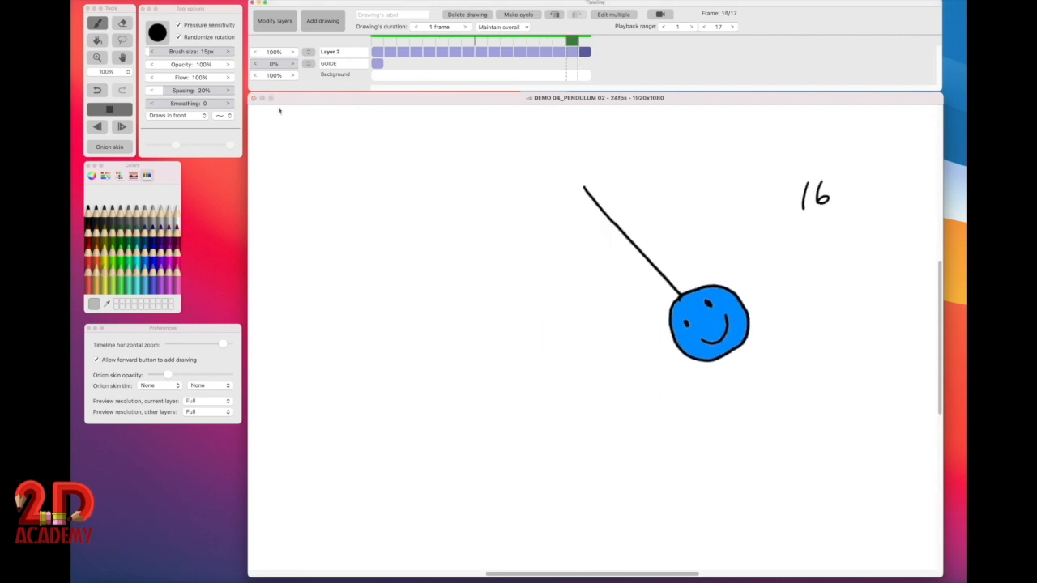
left_click(110, 110)
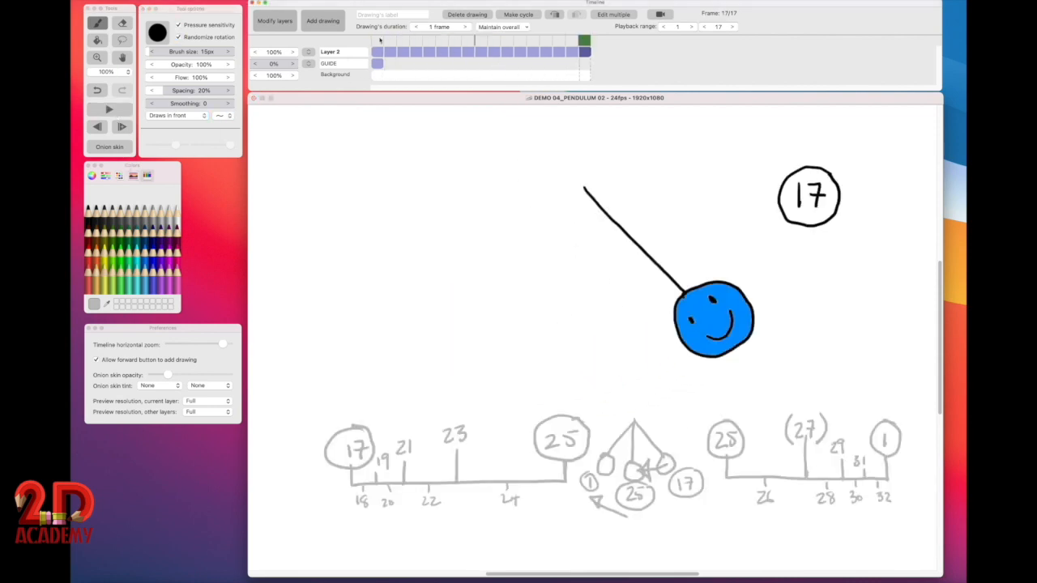
mouse_move(379, 40)
left_mouse_down()
mouse_move(496, 44)
mouse_move(382, 44)
left_mouse_up()
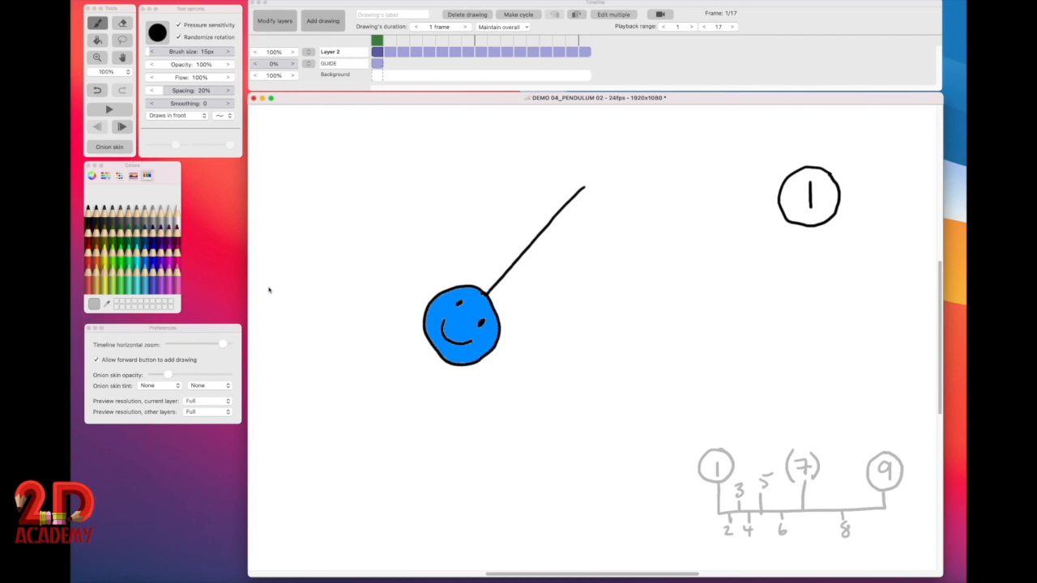
Step: Select every drawing on Layer 2 from 1 to 17 and set their duration to 2 frames each
left_click(377, 61)
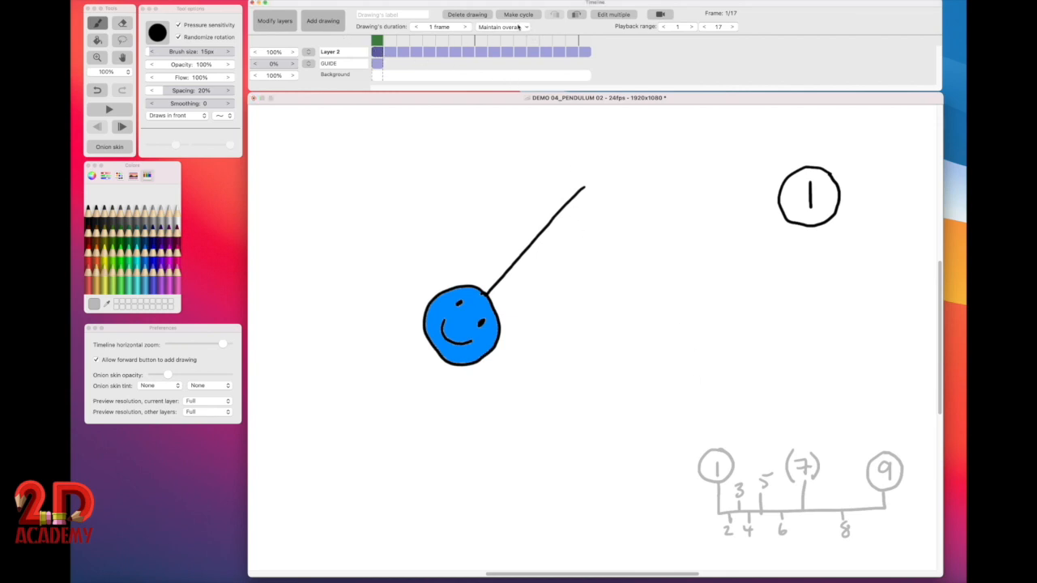
left_click(617, 16)
left_click_drag(382, 51, 604, 50)
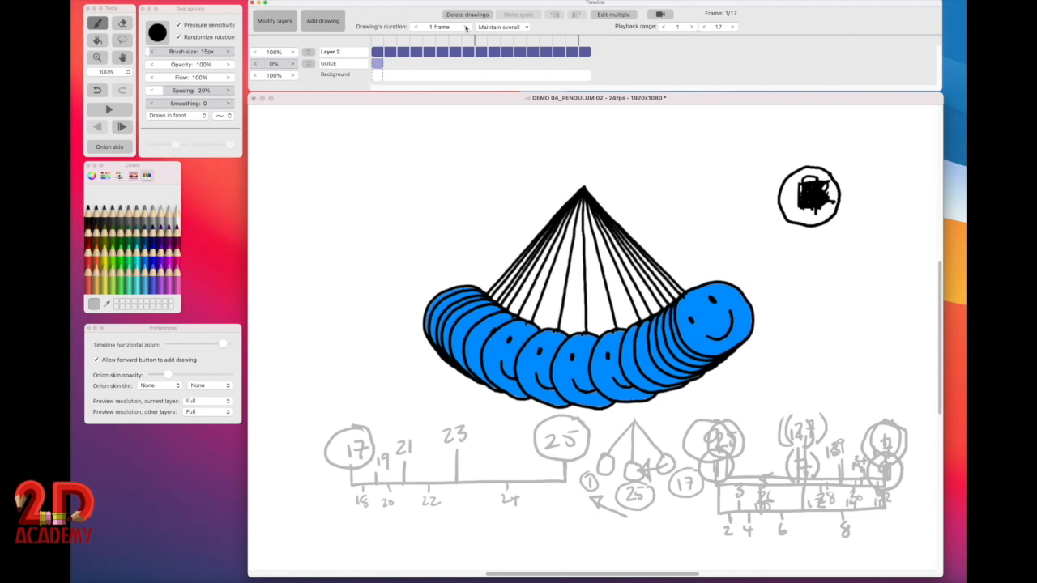
left_click(465, 27)
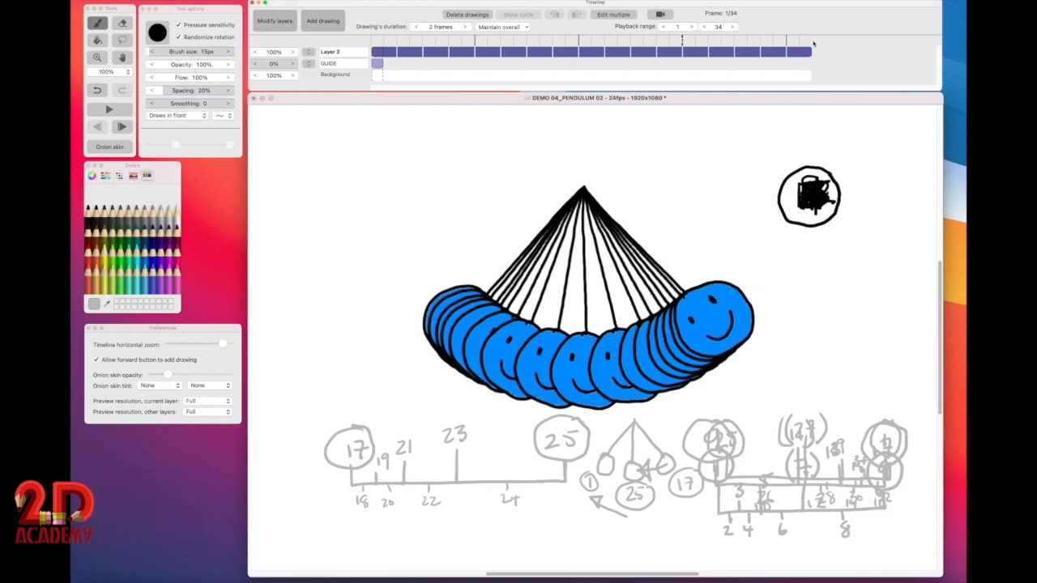
Step: Play the swing with the two-frame timing and stop playback at drawing 17
left_click(224, 137)
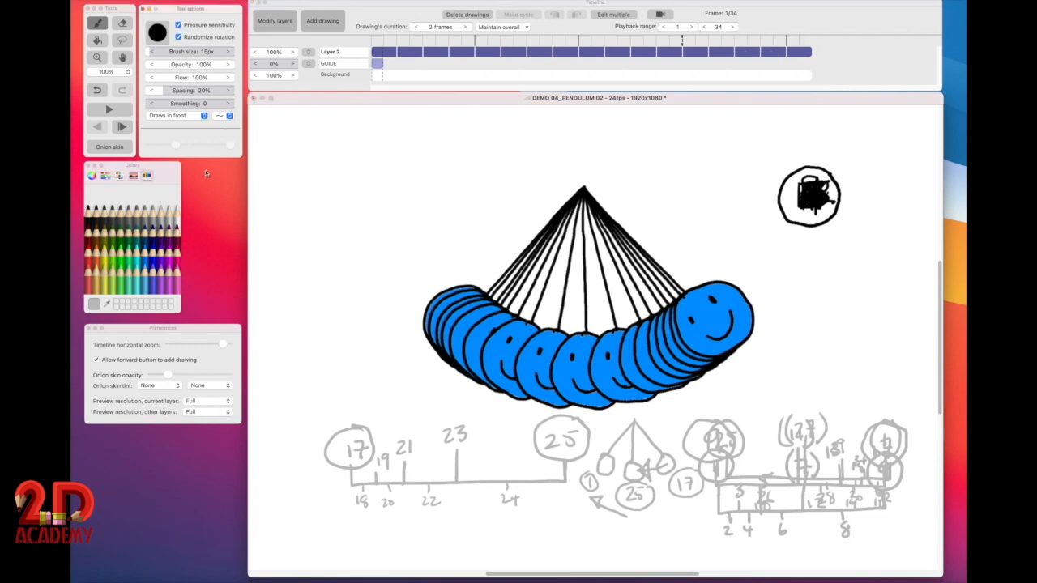
left_click(109, 108)
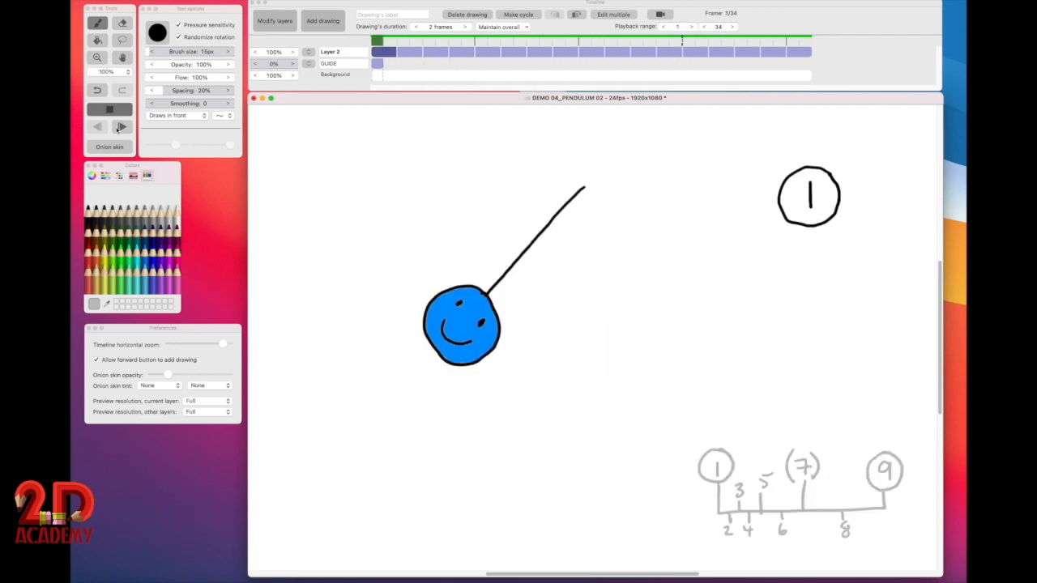
key("Return")
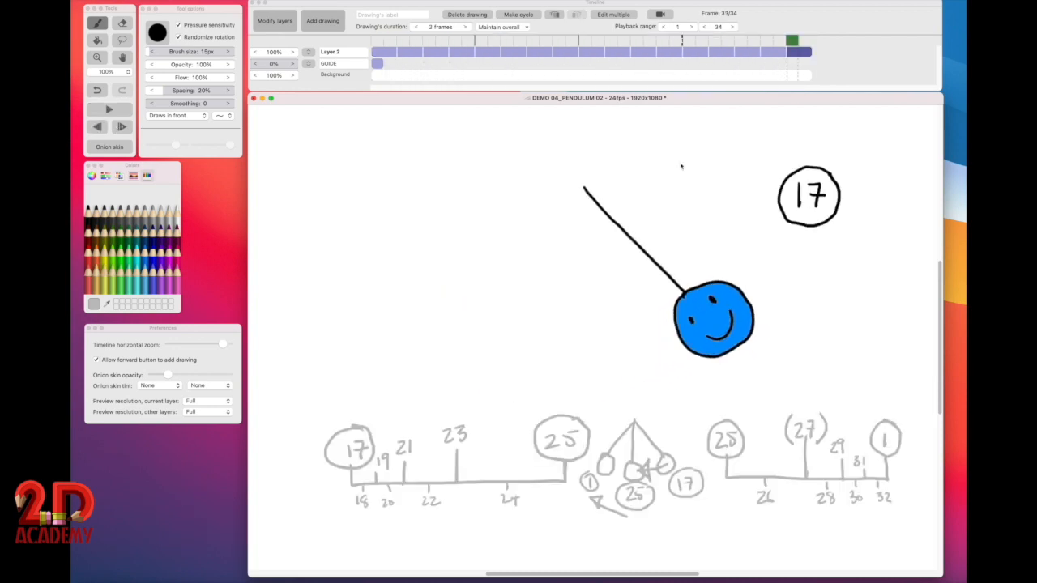